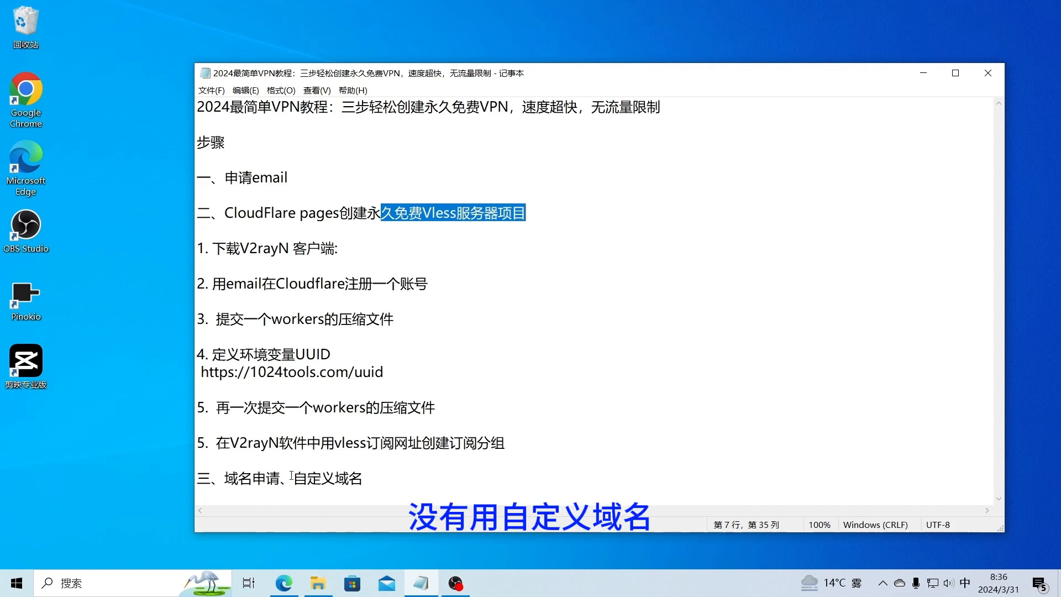
Step: Highlight the email step, the CloudFlare Pages section and the custom-domain line in the outline
{"action": "left_click_drag", "start_coordinate": [292, 477], "coordinate": [363, 478]}
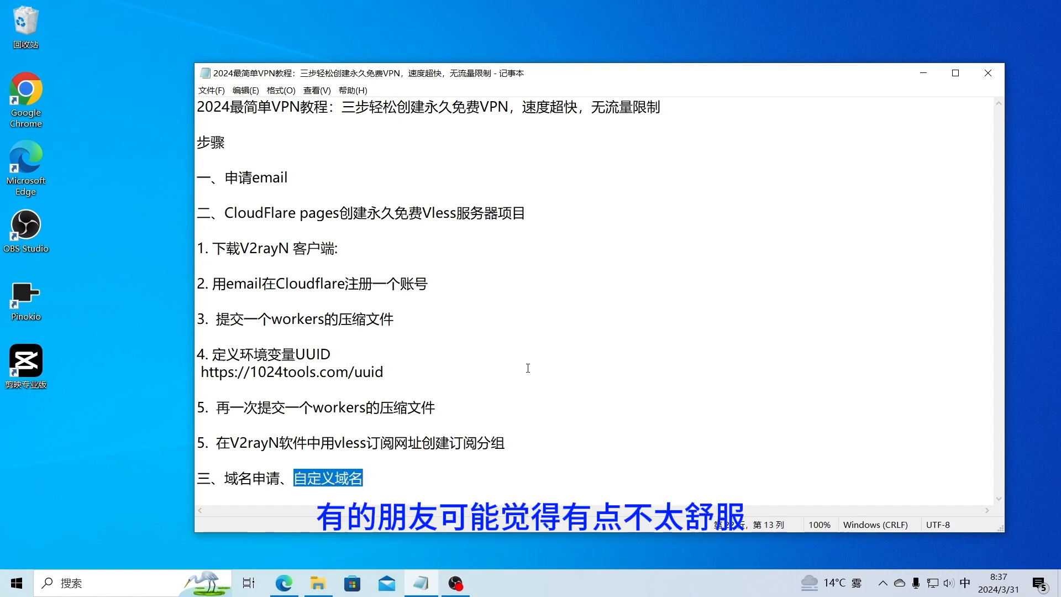
{"action": "left_click", "coordinate": [562, 364]}
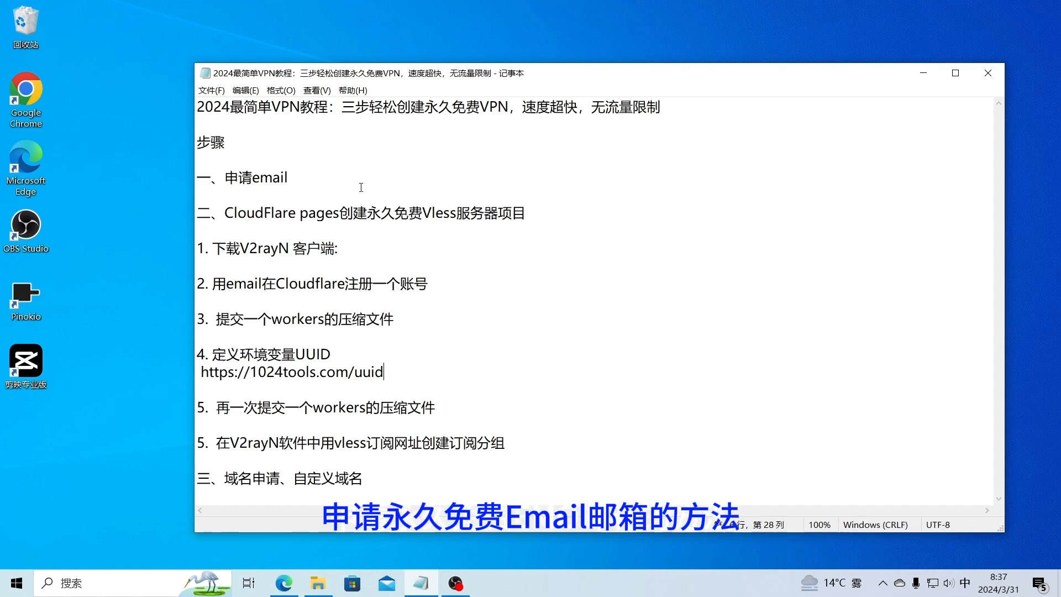
{"action": "left_click_drag", "start_coordinate": [224, 178], "coordinate": [299, 181]}
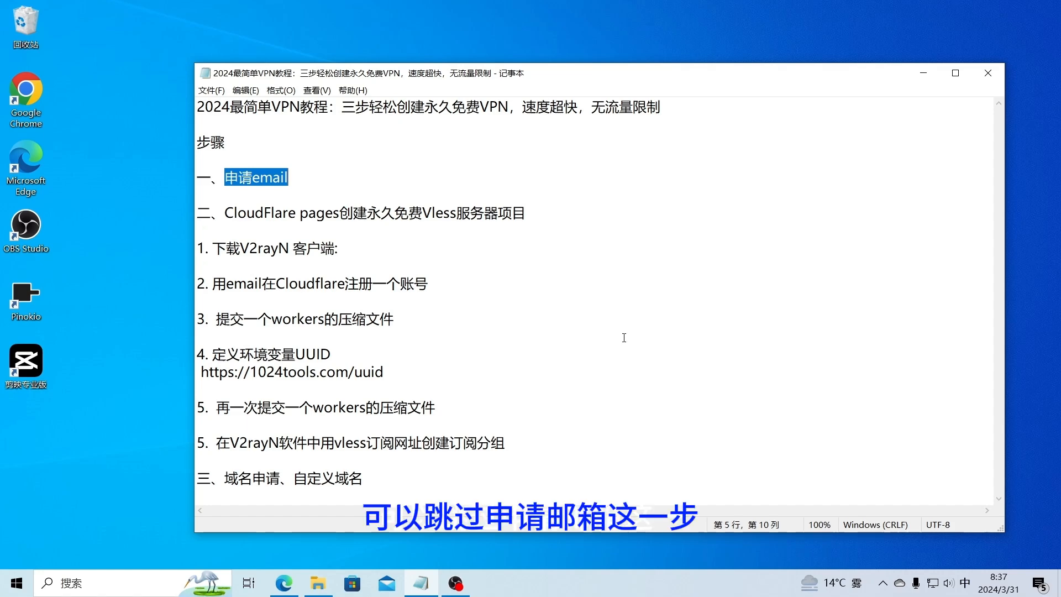
{"action": "left_click_drag", "start_coordinate": [289, 182], "coordinate": [525, 443]}
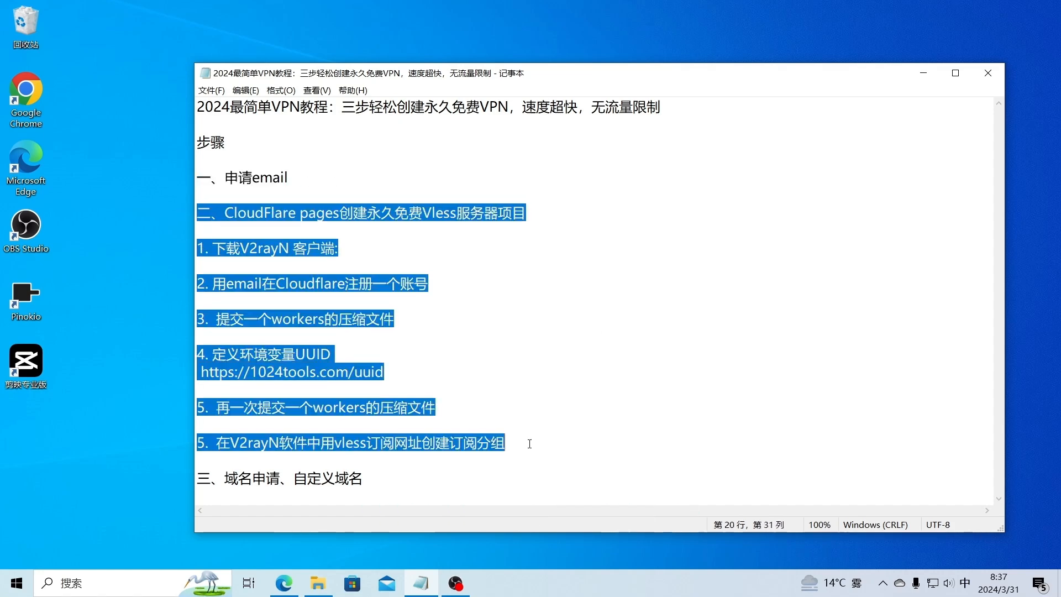
{"action": "left_click_drag", "start_coordinate": [372, 477], "coordinate": [165, 479]}
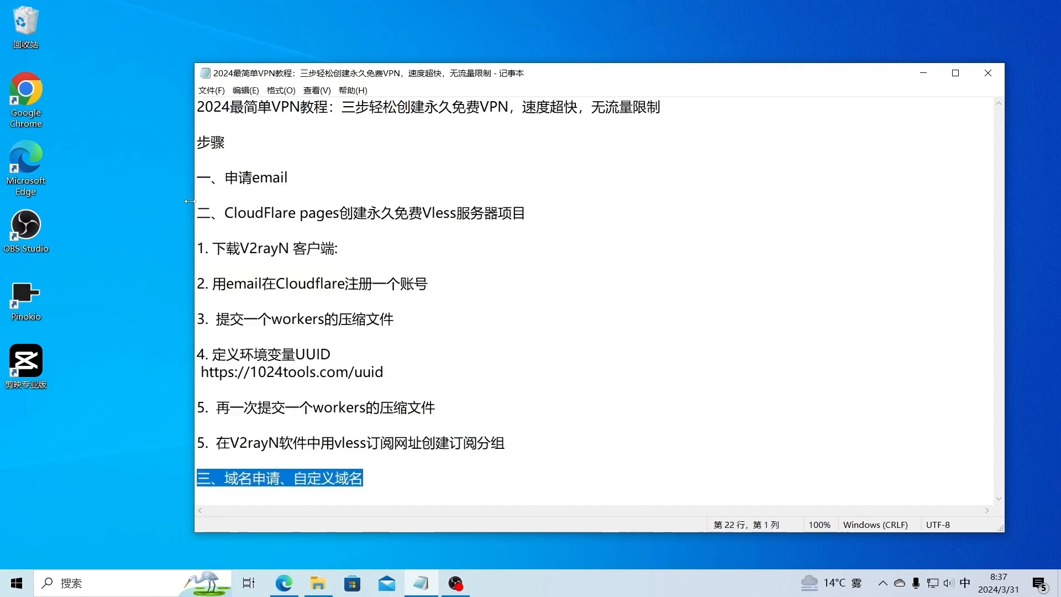
{"action": "left_click_drag", "start_coordinate": [196, 213], "coordinate": [556, 442]}
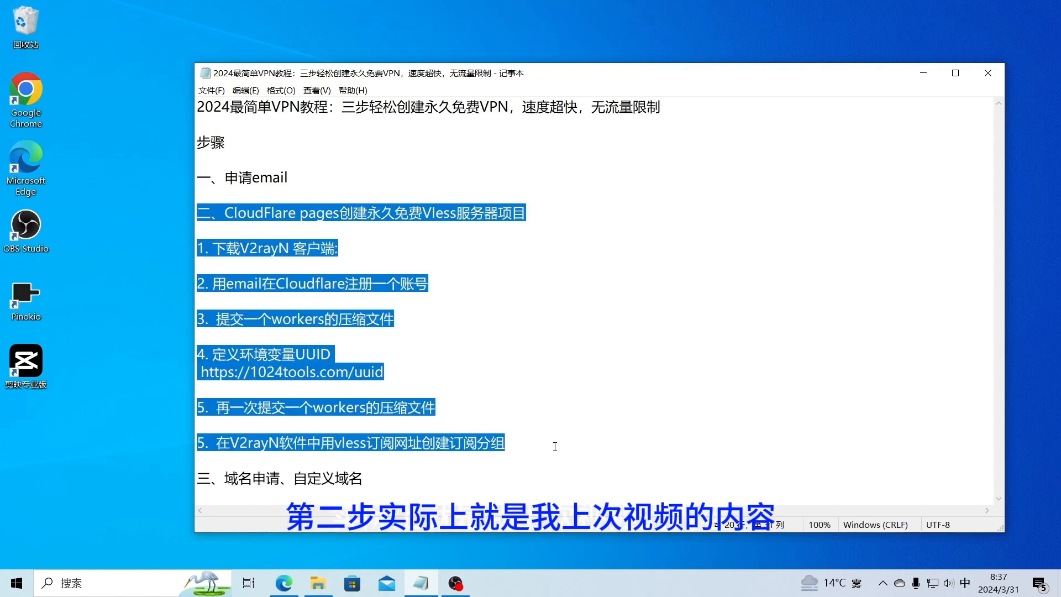
{"action": "left_click", "coordinate": [511, 372]}
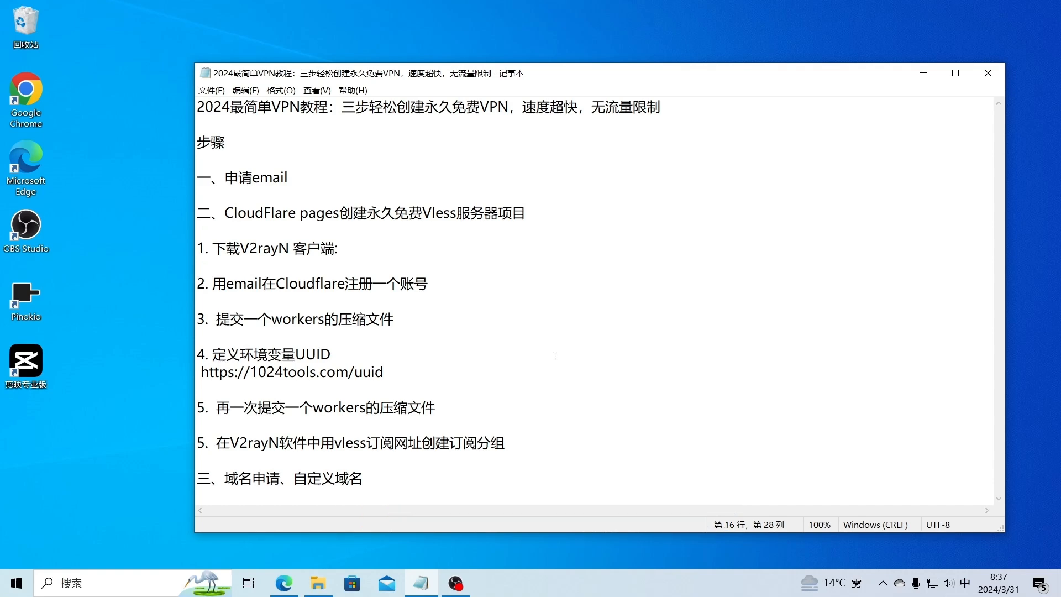
{"action": "left_click_drag", "start_coordinate": [289, 177], "coordinate": [197, 177]}
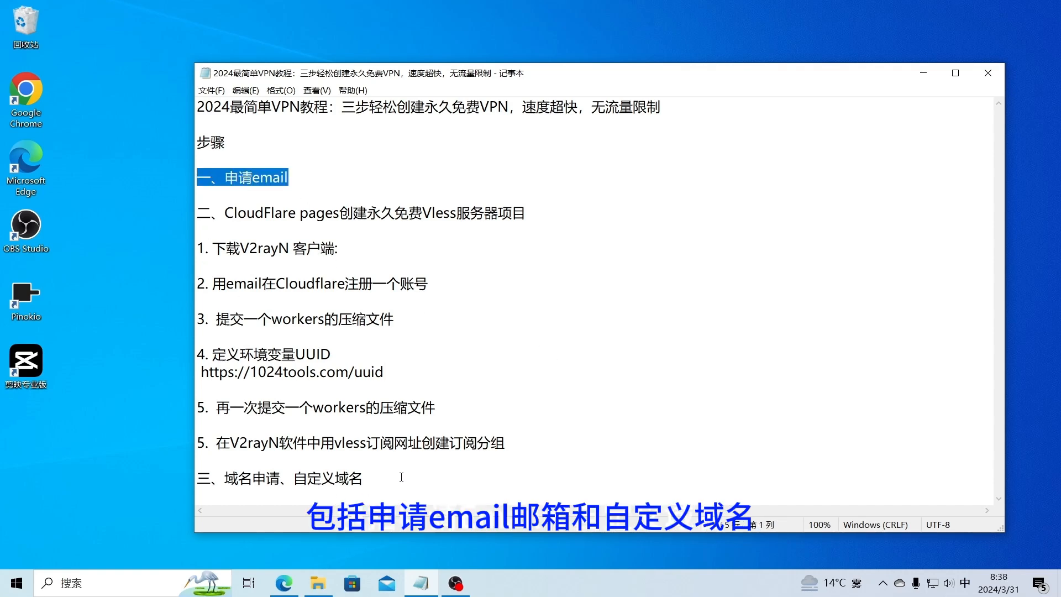
{"action": "left_click_drag", "start_coordinate": [363, 479], "coordinate": [211, 478]}
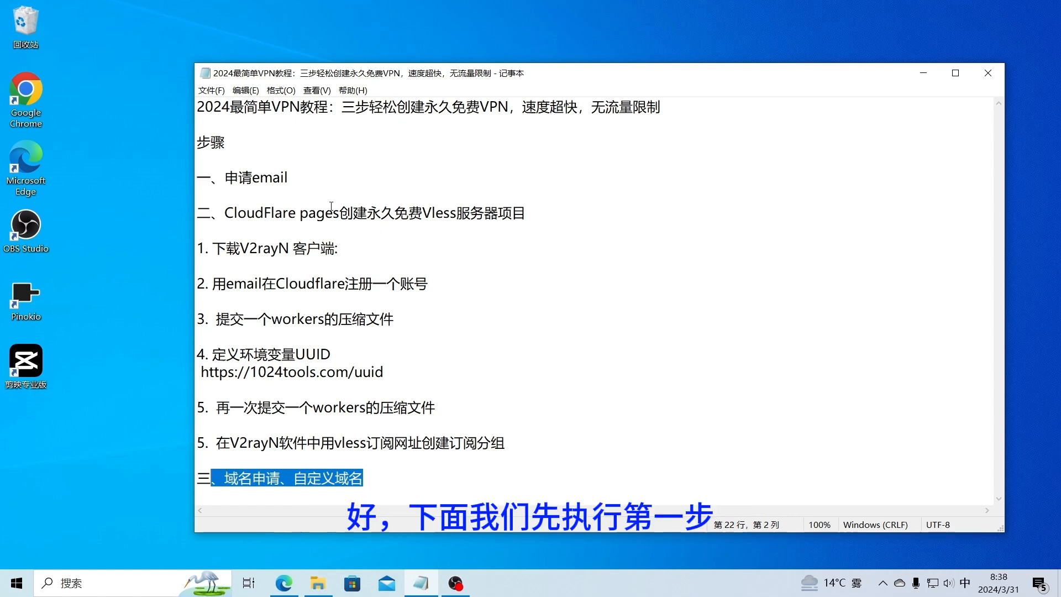
{"action": "left_click", "coordinate": [204, 176]}
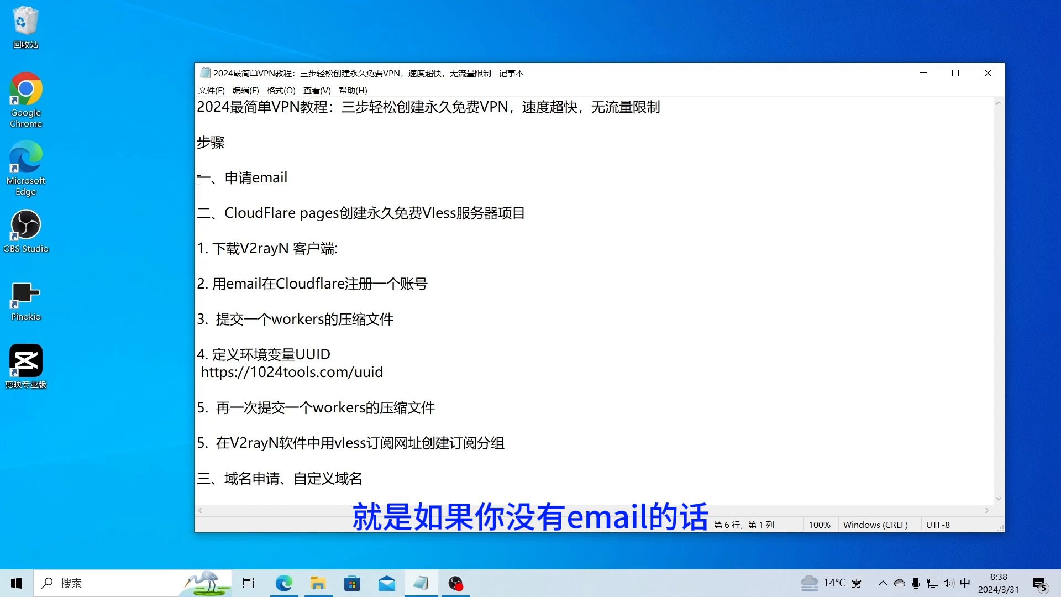
{"action": "left_click_drag", "start_coordinate": [199, 177], "coordinate": [289, 179]}
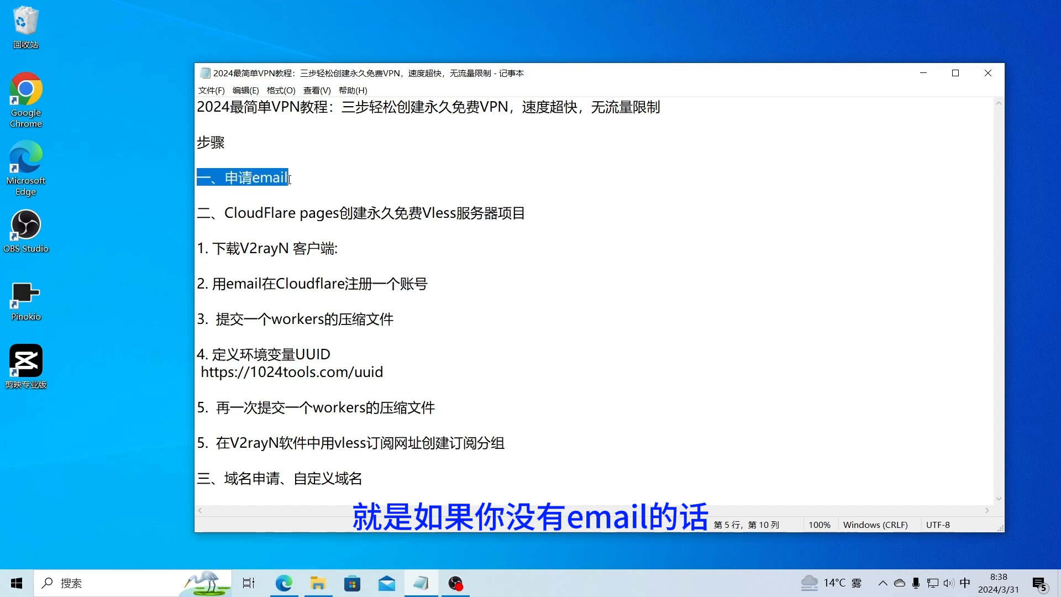
Step: Launch Edge and search Google for 'outlook mail'
{"action": "double_click", "coordinate": [34, 167]}
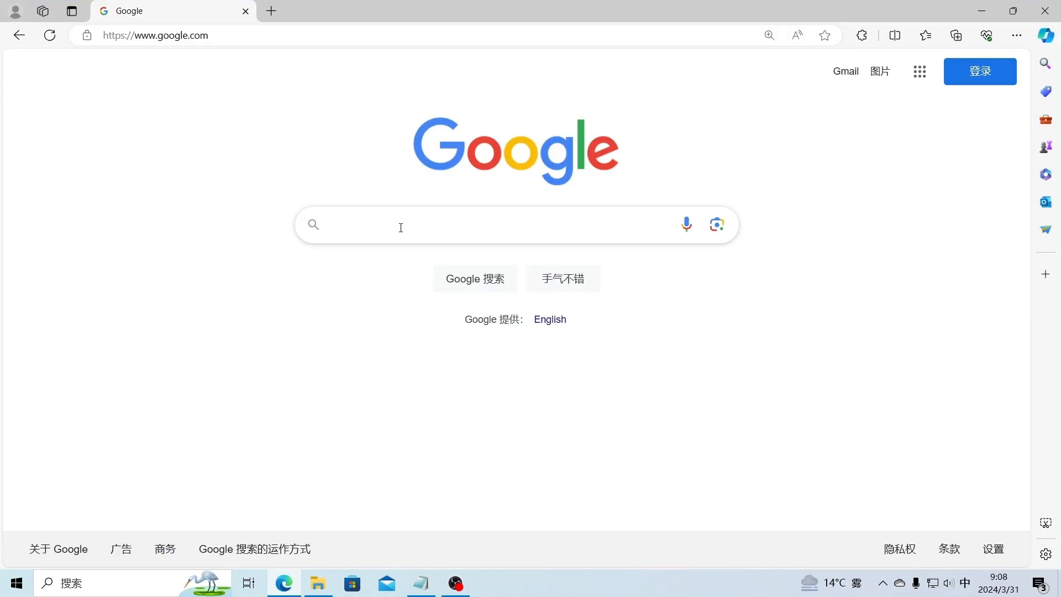
{"action": "type", "text": "out"}
{"action": "key", "text": "shift"}
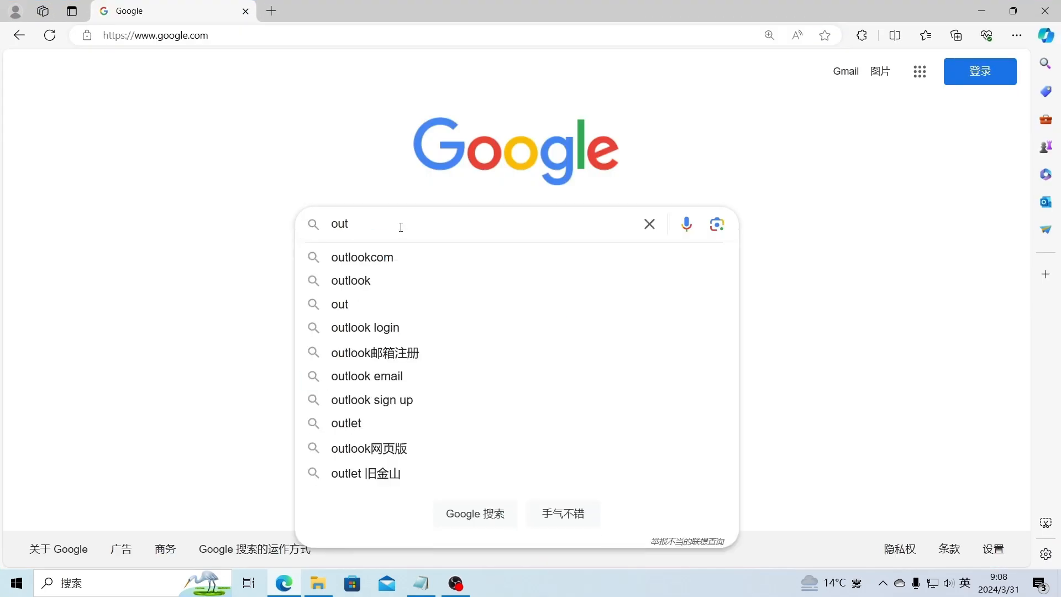
{"action": "type", "text": "look mail"}
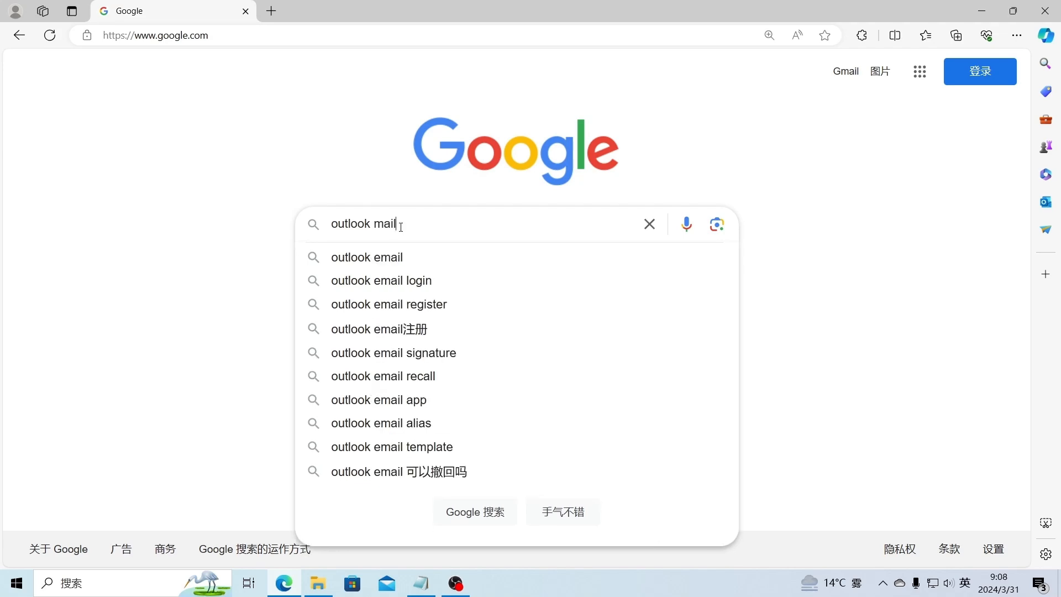
{"action": "key", "text": "Return"}
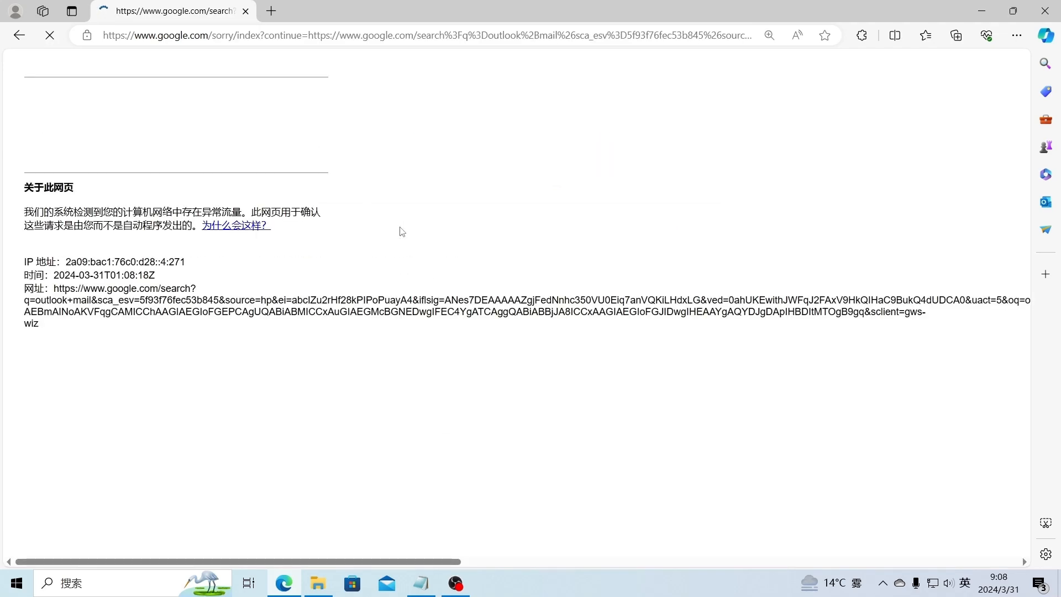
Step: Pass the reCAPTCHA, open the Outlook Log In result and start a free account
{"action": "left_click", "coordinate": [52, 130]}
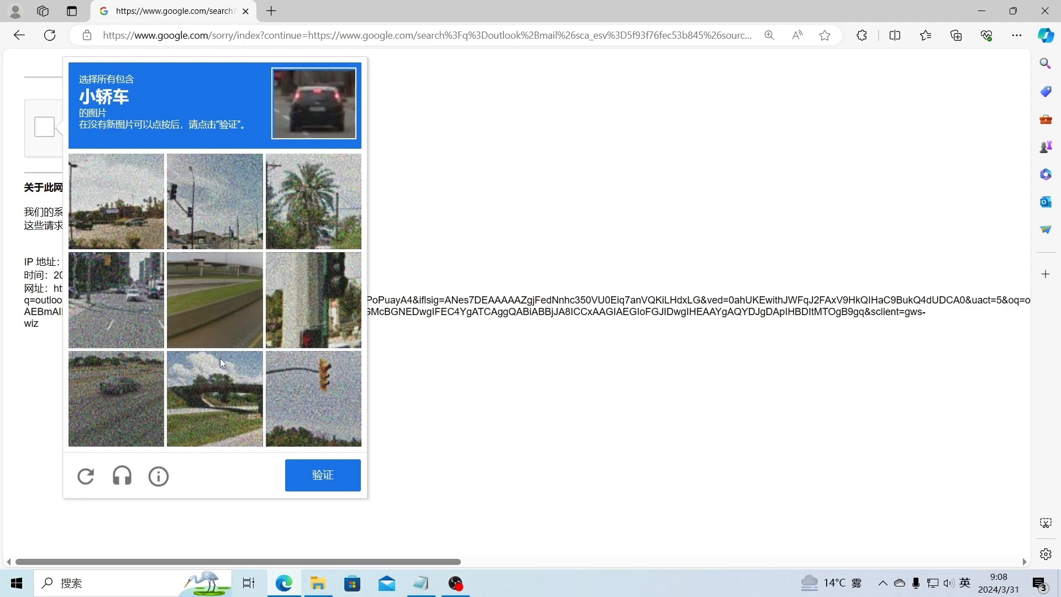
{"action": "left_click", "coordinate": [326, 480]}
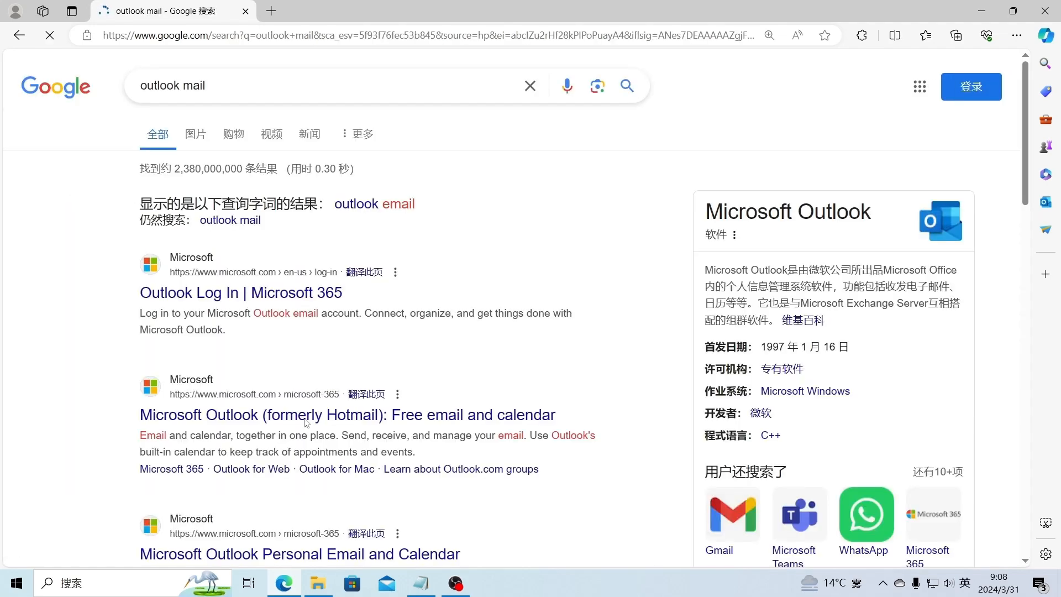
{"action": "left_click", "coordinate": [284, 299]}
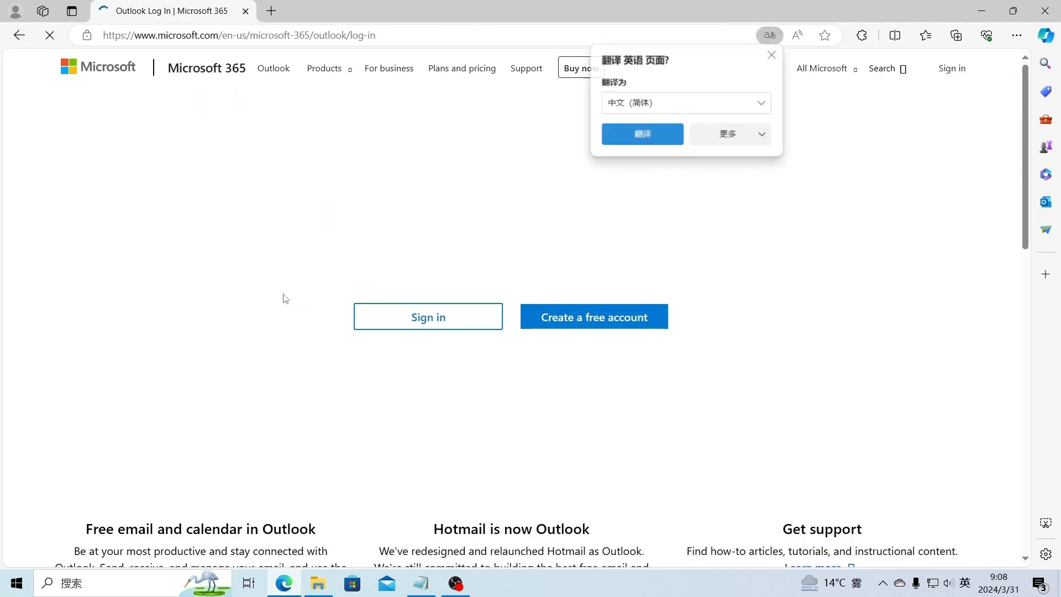
{"action": "left_click", "coordinate": [772, 58]}
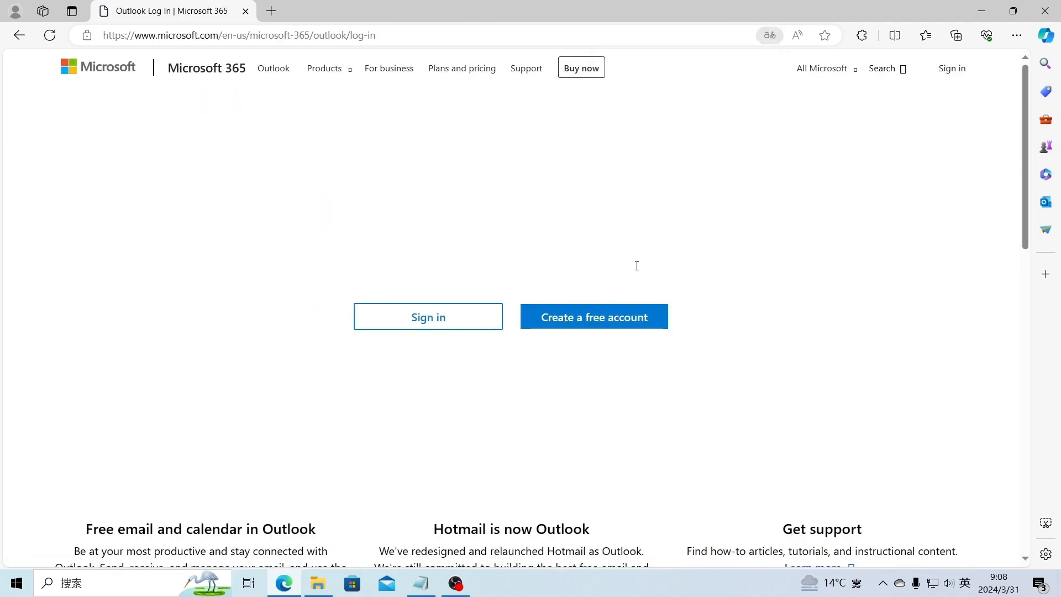
{"action": "left_click", "coordinate": [607, 326]}
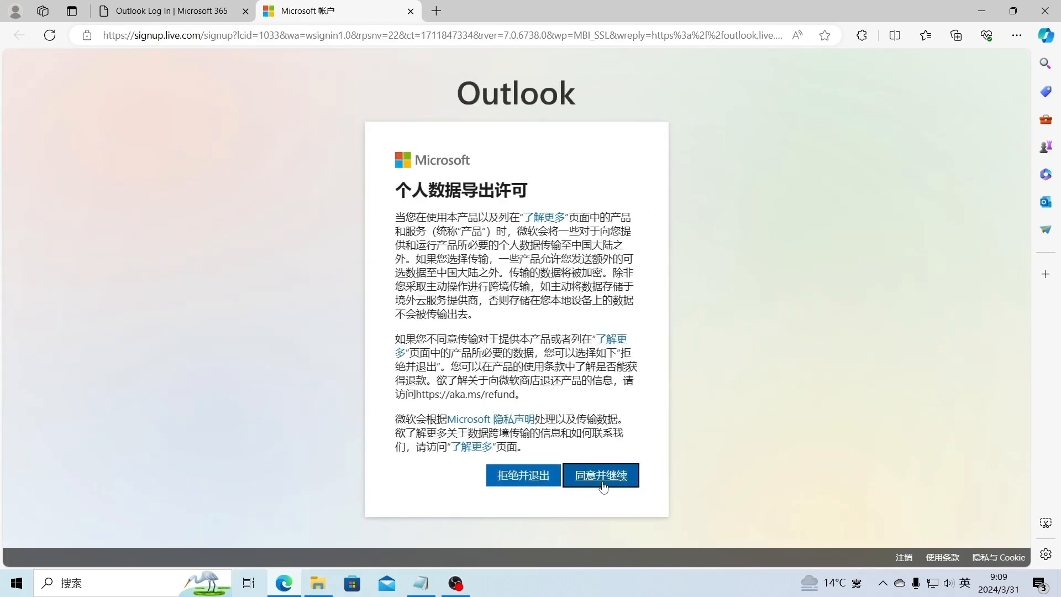
Step: Accept the notice and enter an address name, retyping parts after two names prove taken
{"action": "left_click", "coordinate": [602, 476]}
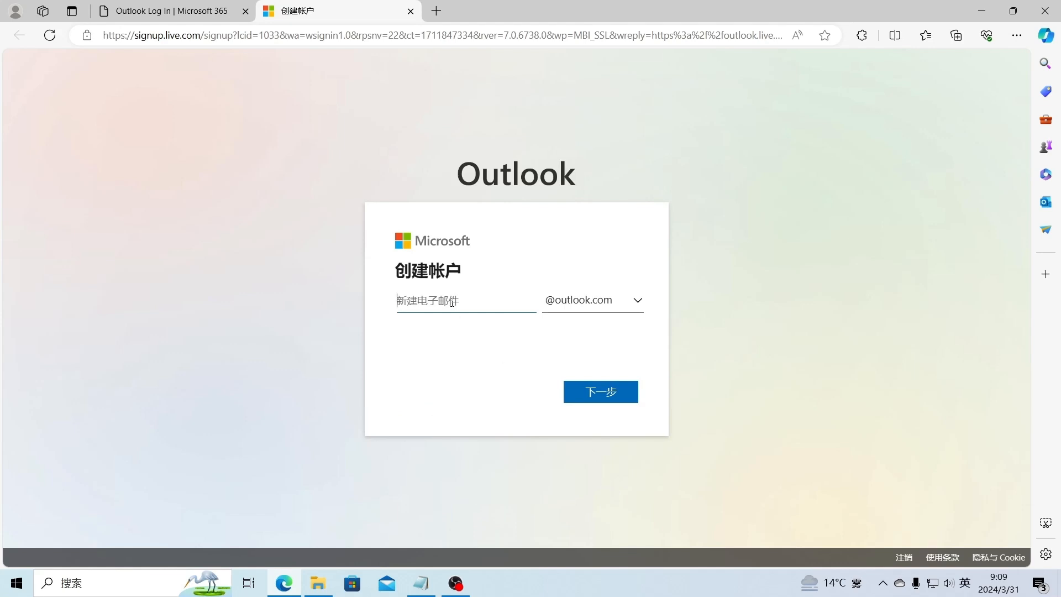
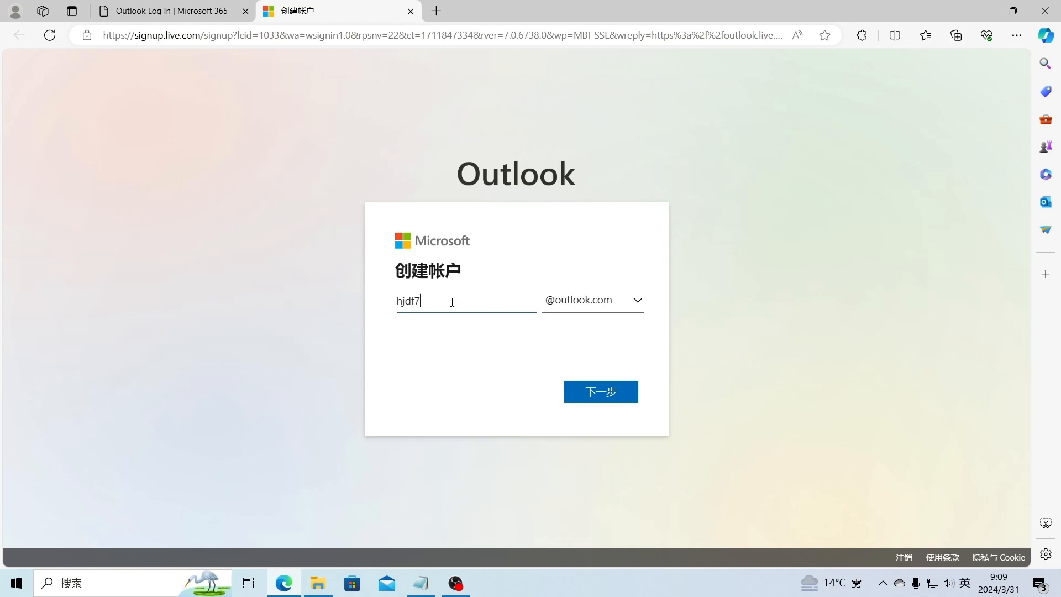
{"action": "left_click", "coordinate": [589, 393]}
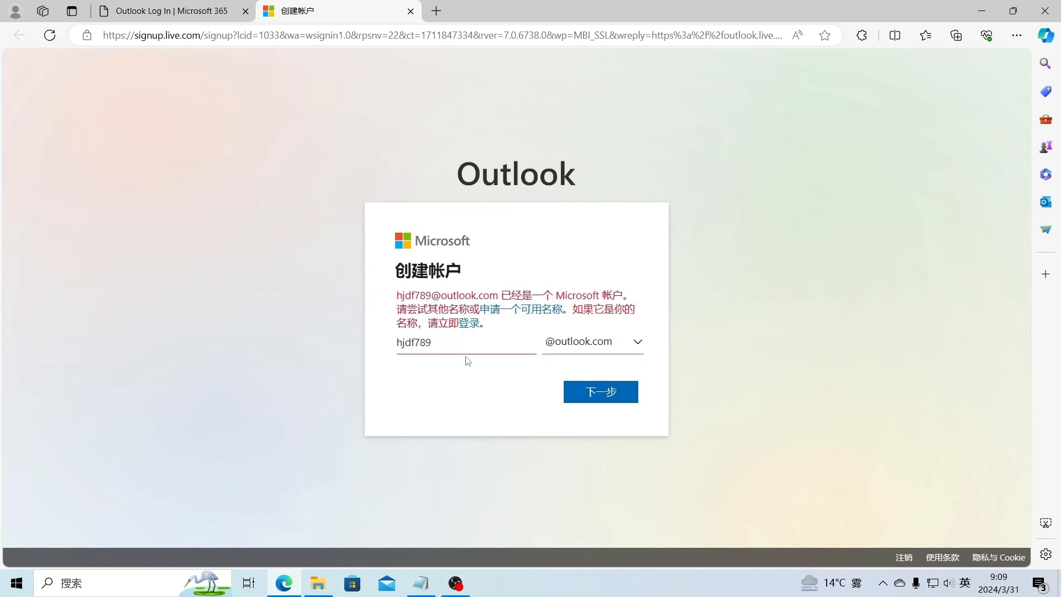
{"action": "left_click_drag", "start_coordinate": [414, 342], "coordinate": [350, 345]}
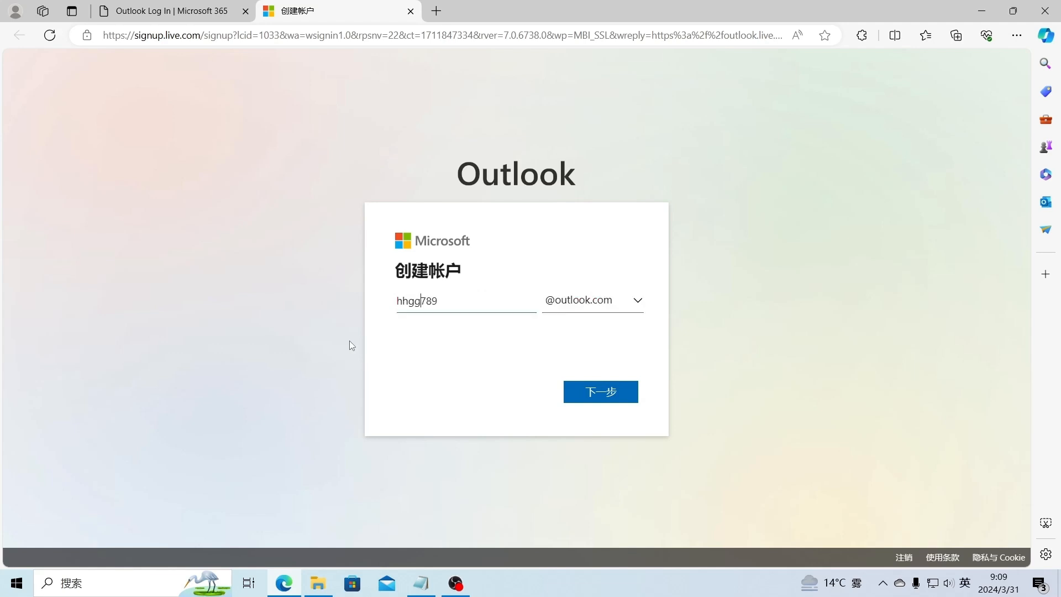
{"action": "left_click", "coordinate": [589, 393]}
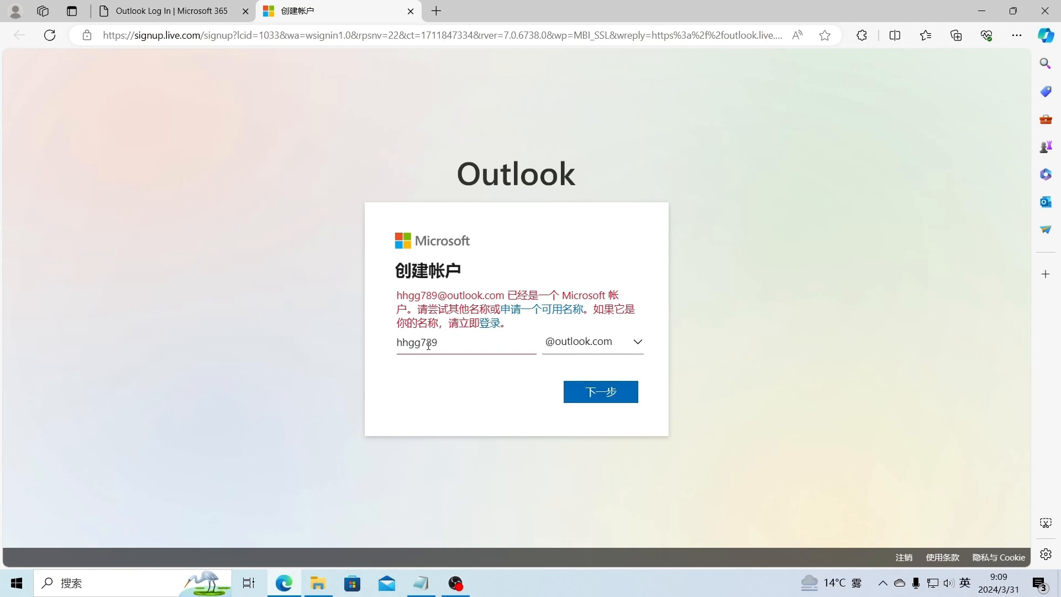
{"action": "left_click_drag", "start_coordinate": [409, 343], "coordinate": [456, 348]}
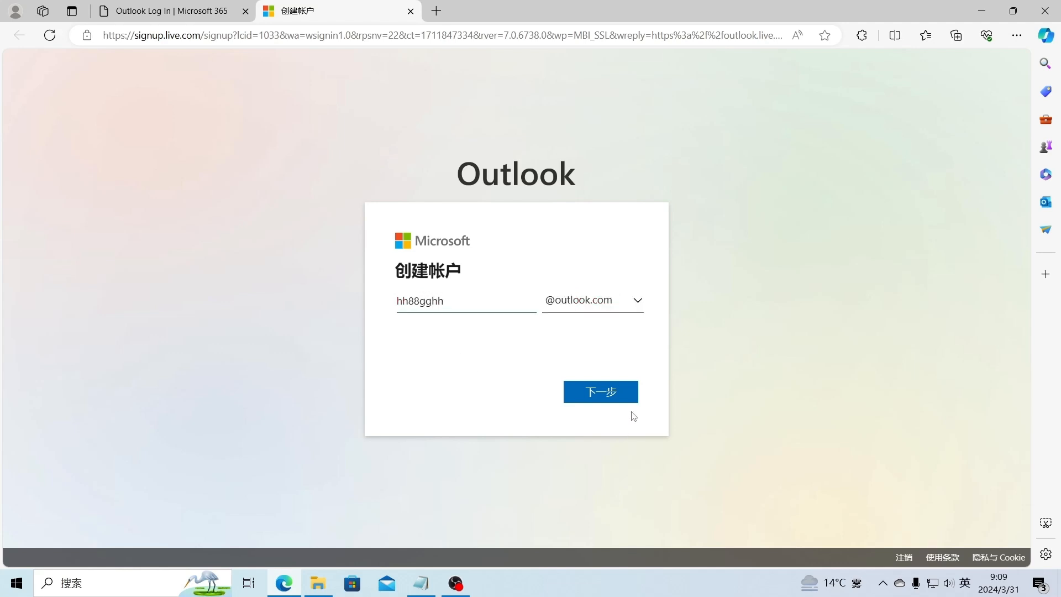
Step: Submit the address name, set the account password and choose 从不 for saving it in Edge
{"action": "left_click", "coordinate": [598, 395]}
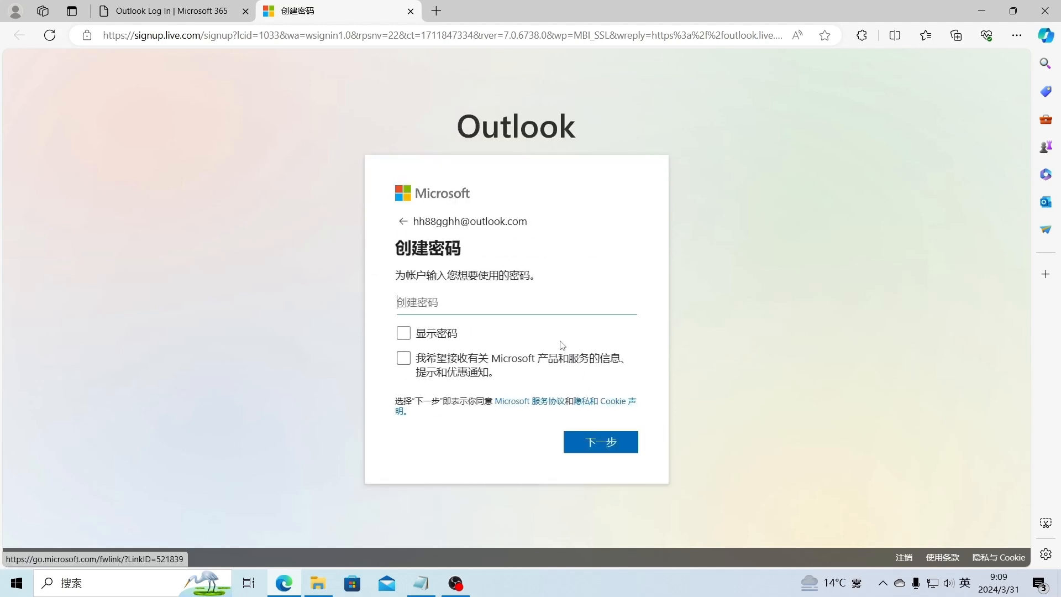
{"action": "type", "text": "•••••••"}
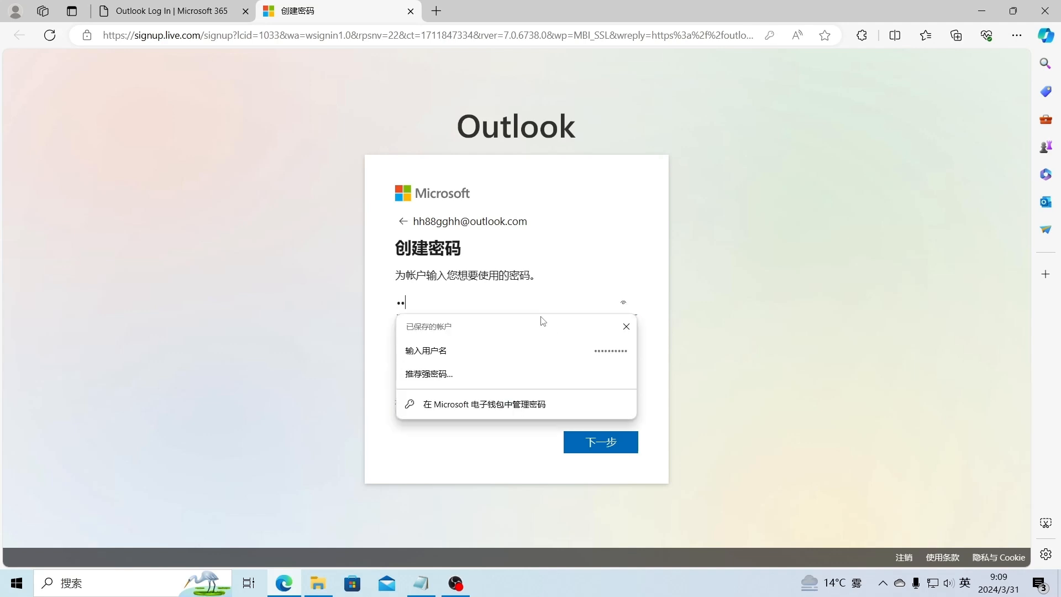
{"action": "type", "text": "••••"}
{"action": "left_click", "coordinate": [592, 247]}
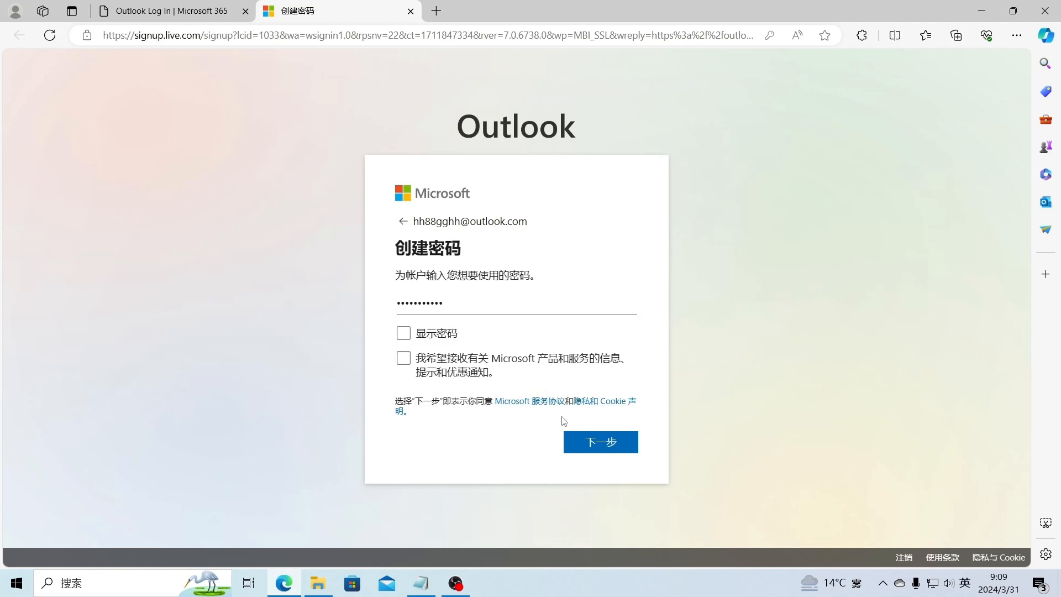
{"action": "left_click", "coordinate": [599, 443]}
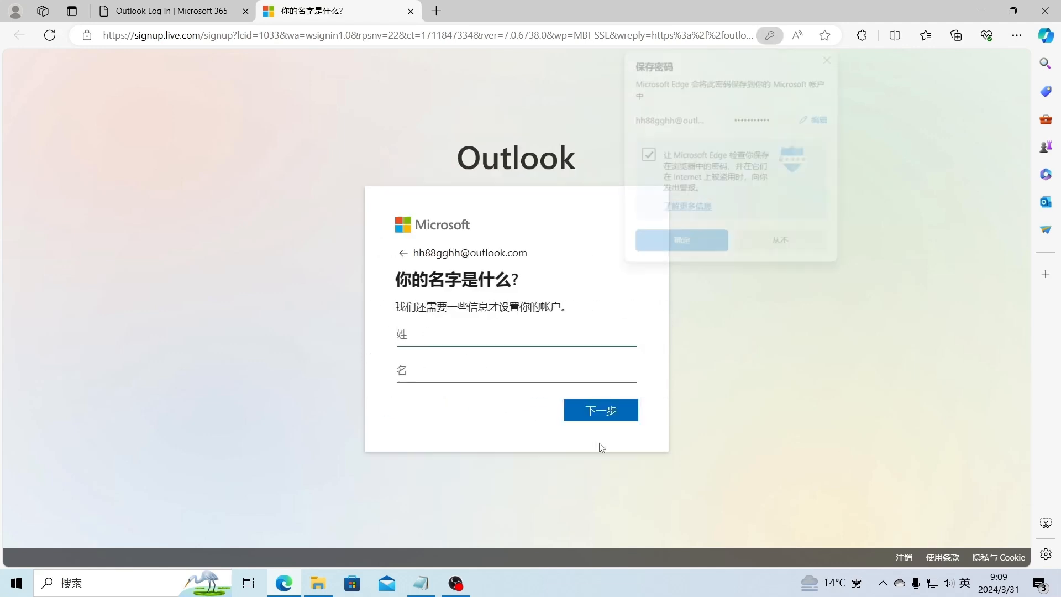
{"action": "left_click", "coordinate": [796, 245]}
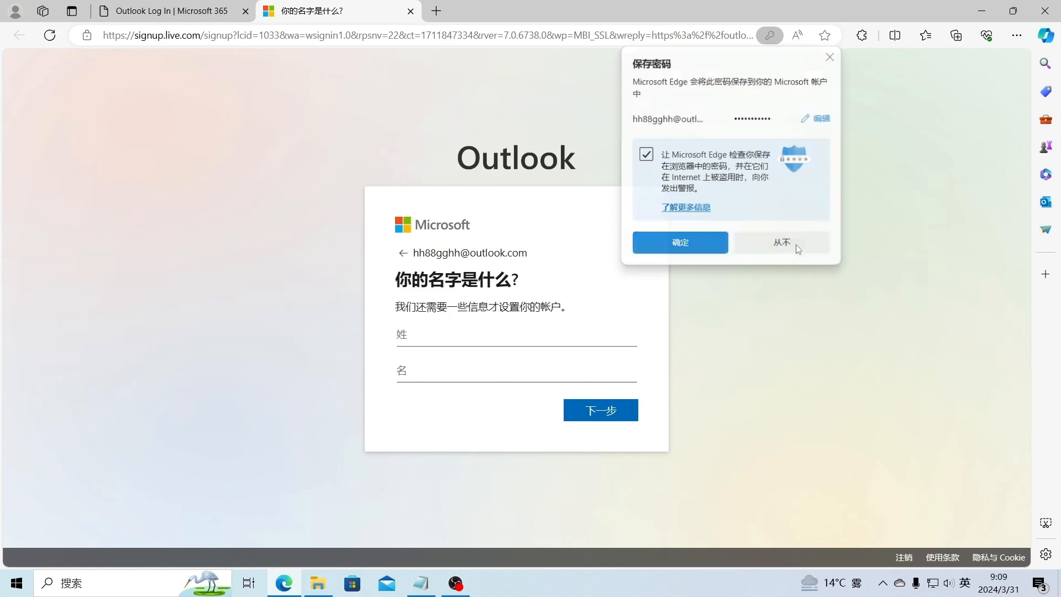
Step: Fill in the surname and given name and continue
{"action": "type", "text": "hh"}
{"action": "left_click", "coordinate": [438, 367]}
{"action": "type", "text": "gg"}
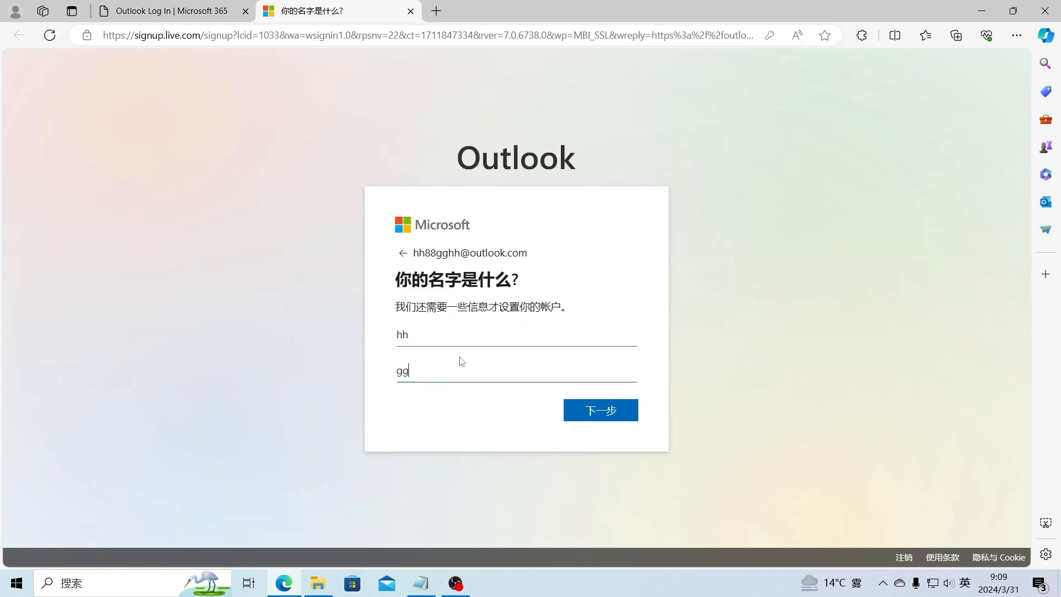
{"action": "left_click", "coordinate": [598, 412]}
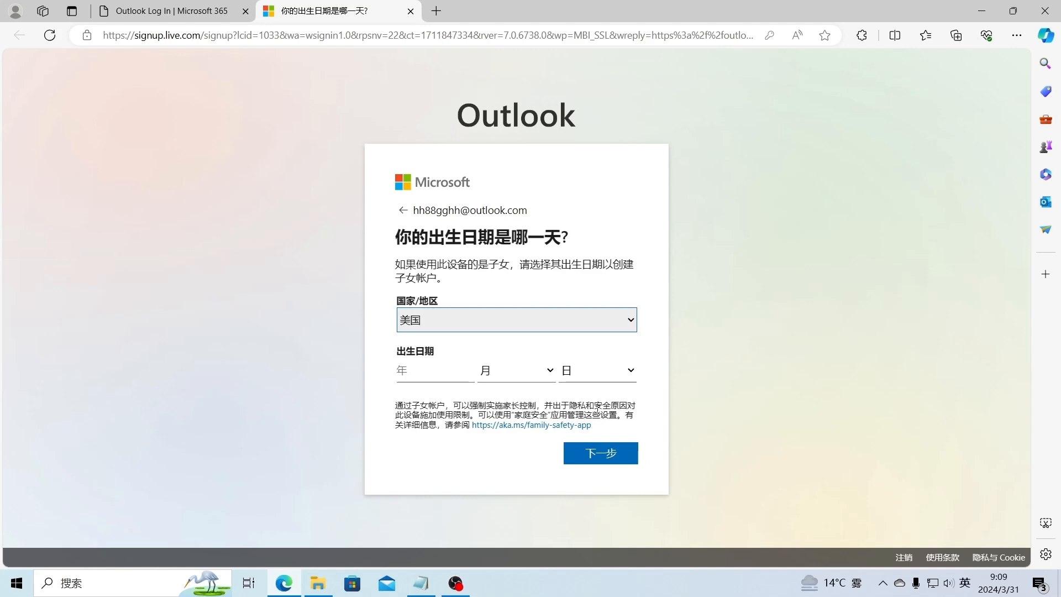
Step: Choose 中国 as the country/region
{"action": "left_click", "coordinate": [631, 328]}
{"action": "scroll", "coordinate": [578, 216], "scroll_direction": "down", "scroll_amount": 5}
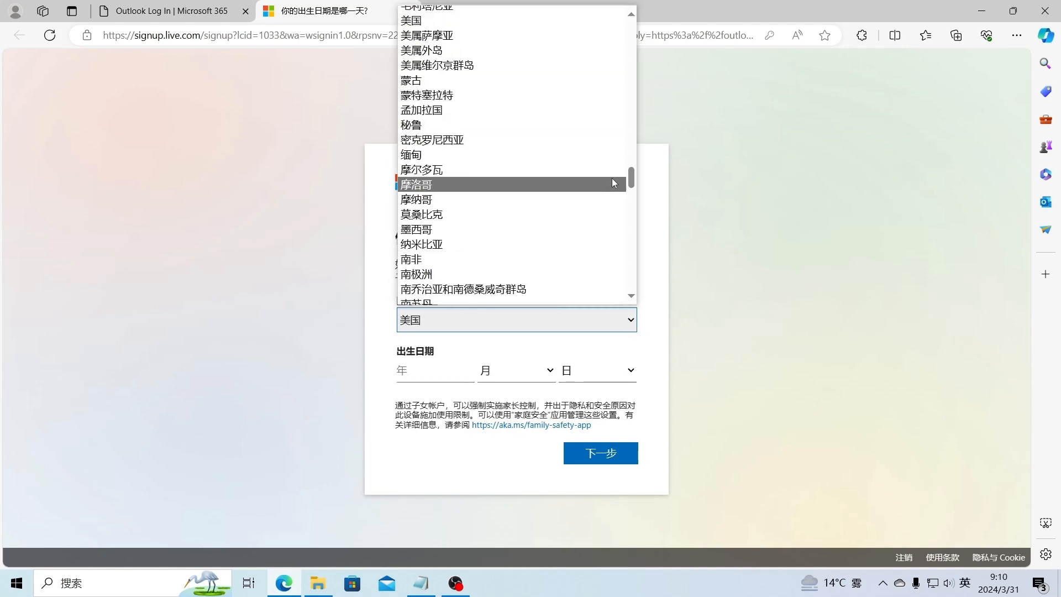
{"action": "left_click_drag", "start_coordinate": [630, 180], "coordinate": [477, 268]}
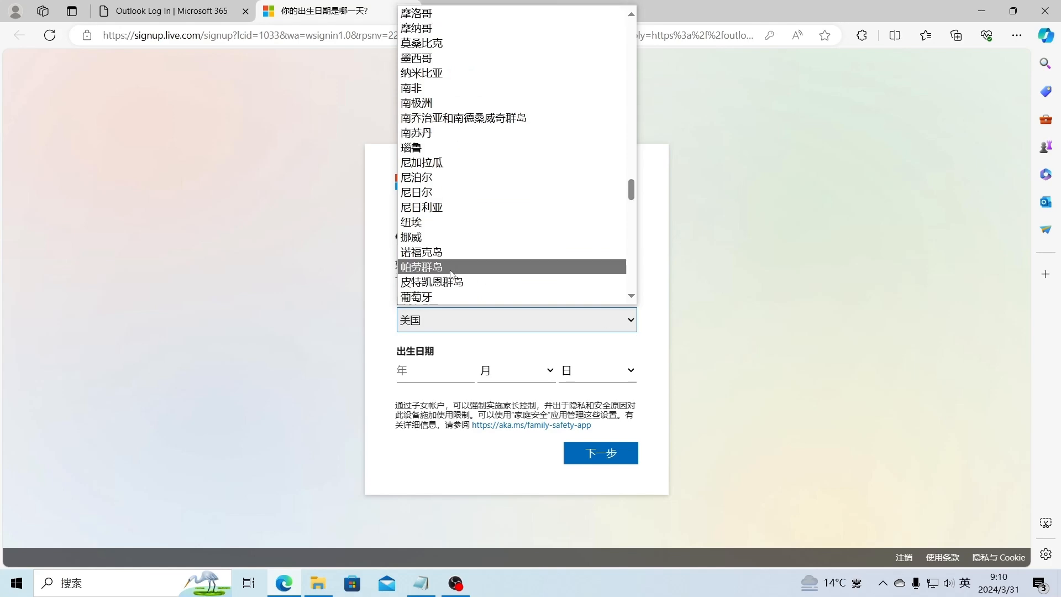
{"action": "left_click_drag", "start_coordinate": [631, 190], "coordinate": [575, 312]}
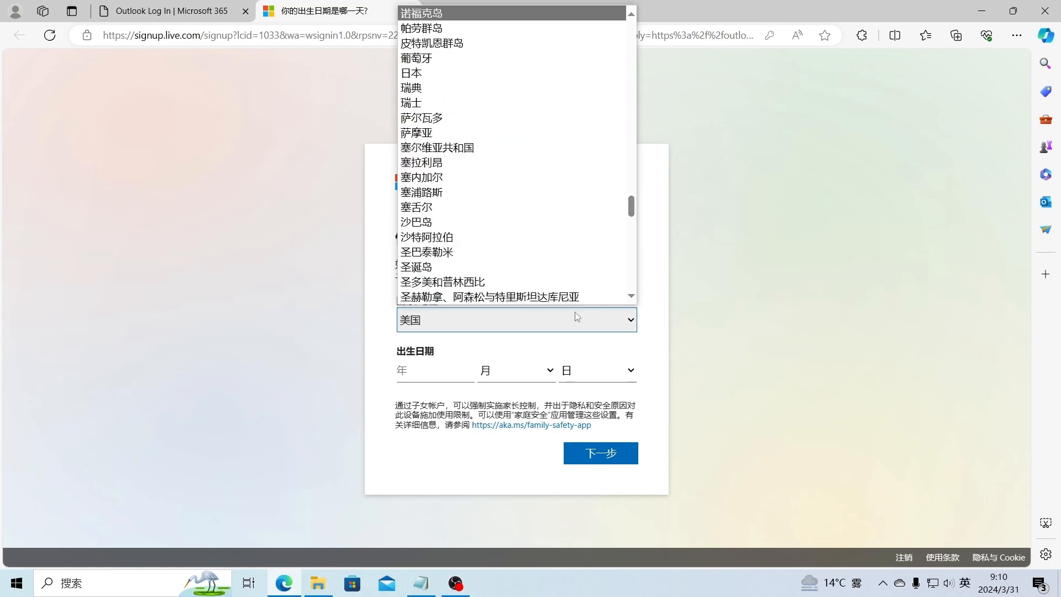
{"action": "scroll", "coordinate": [574, 288], "scroll_direction": "down", "scroll_amount": 12}
{"action": "scroll", "coordinate": [573, 293], "scroll_direction": "down", "scroll_amount": 6}
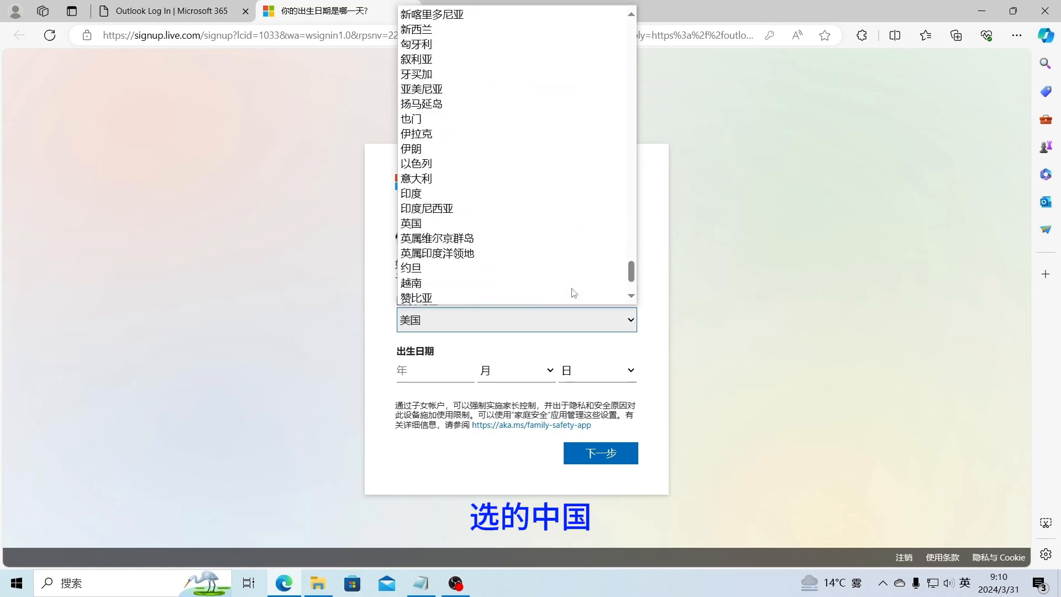
{"action": "left_click", "coordinate": [469, 297]}
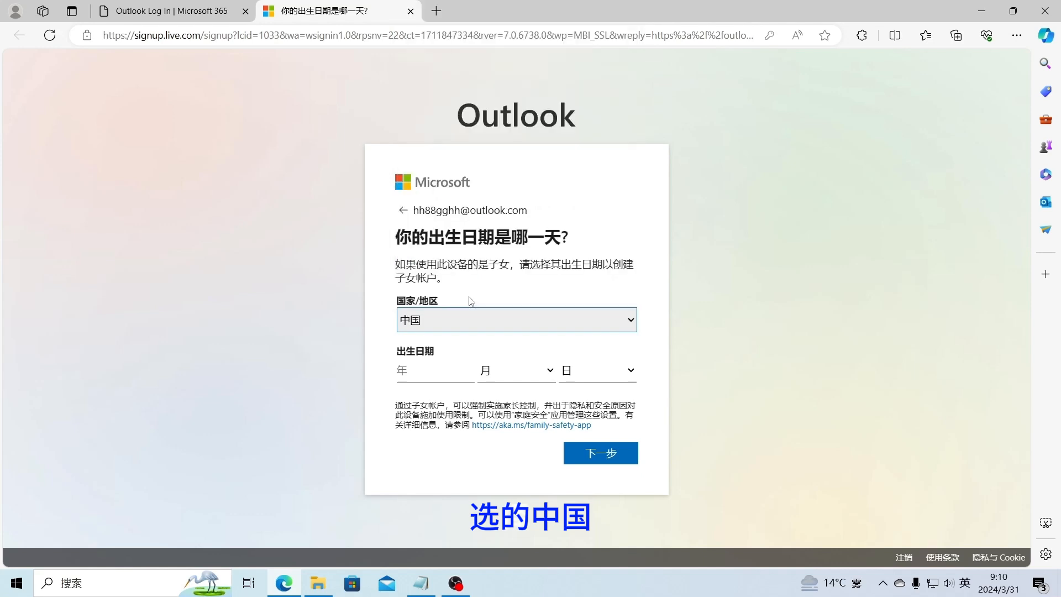
Step: Enter the birth date as 1980, 1月, 1日 and continue
{"action": "left_click", "coordinate": [442, 374]}
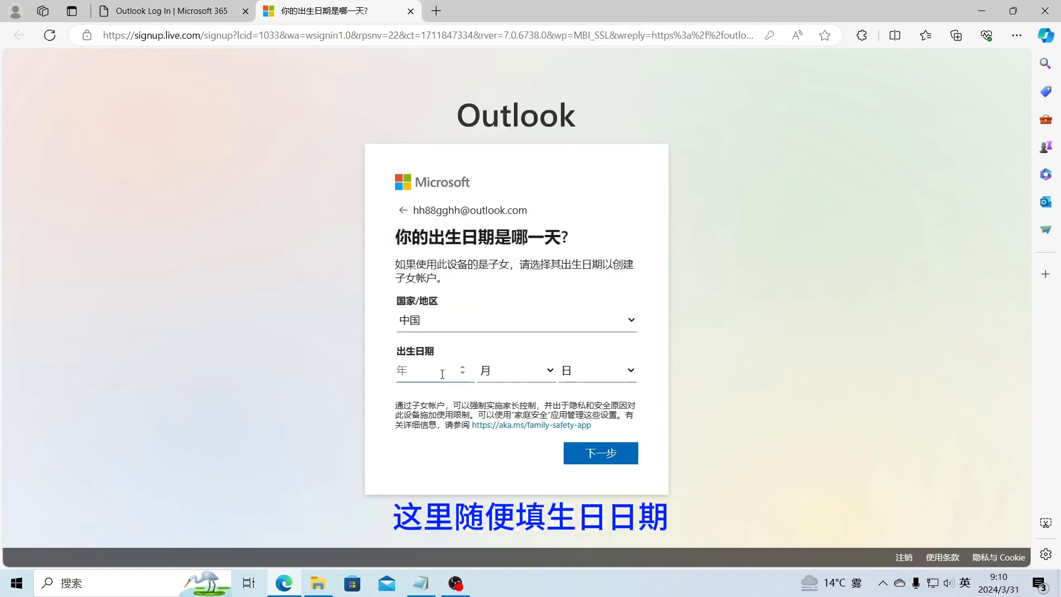
{"action": "type", "text": "1970"}
{"action": "left_click", "coordinate": [498, 372]}
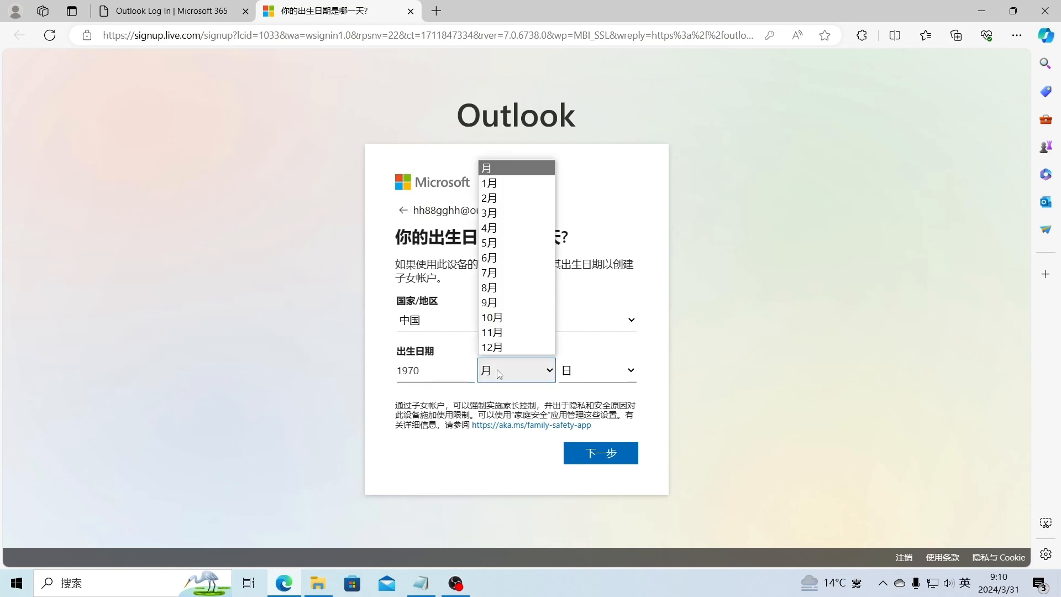
{"action": "left_click", "coordinate": [489, 183]}
{"action": "left_click", "coordinate": [628, 372]}
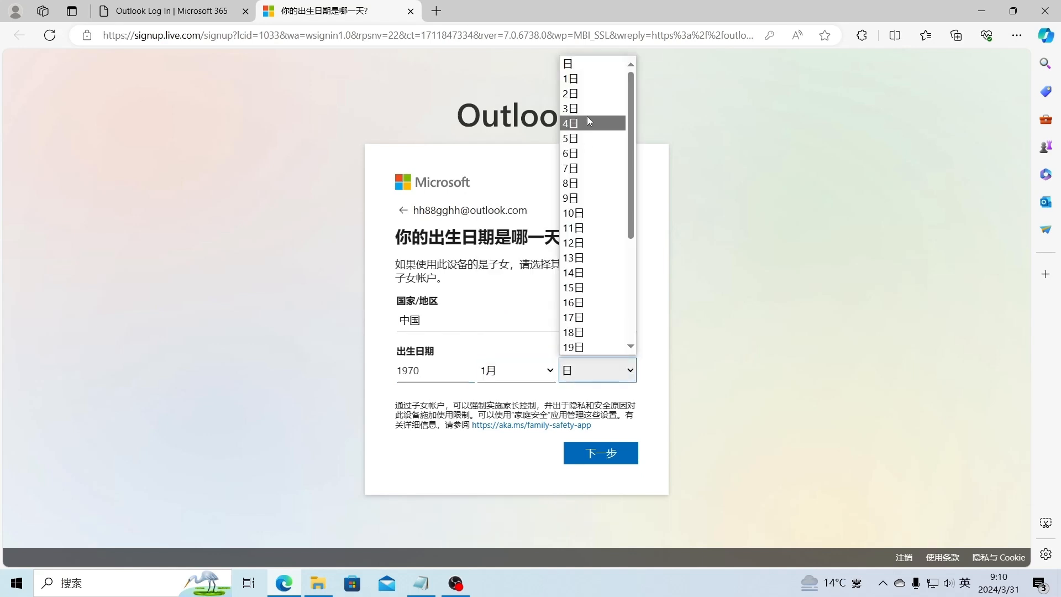
{"action": "left_click", "coordinate": [586, 78]}
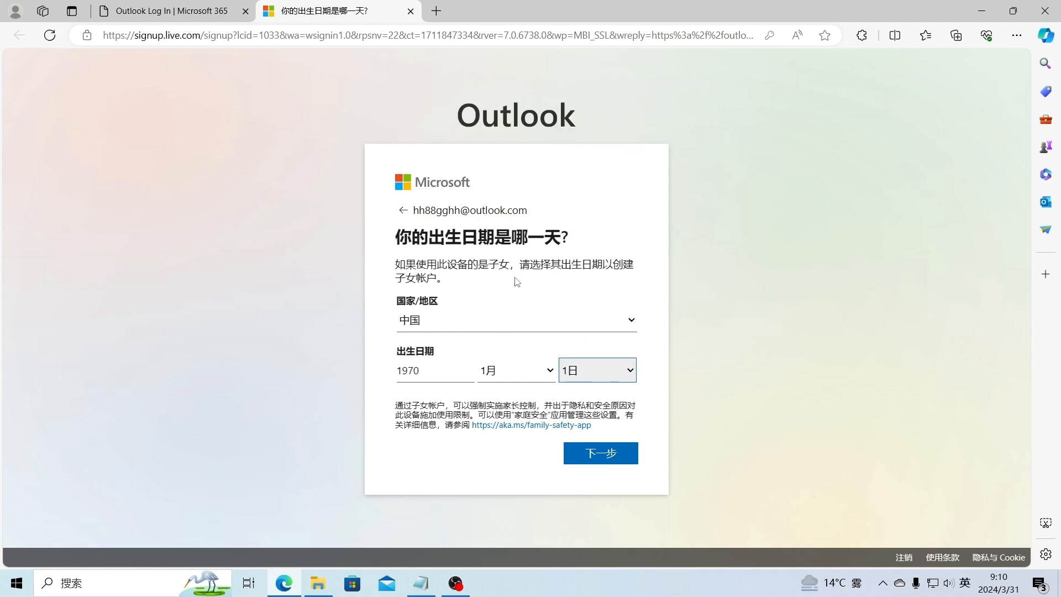
{"action": "left_click", "coordinate": [416, 371]}
{"action": "type", "text": "1970"}
{"action": "key", "text": "BackSpace"}
{"action": "key", "text": "BackSpace"}
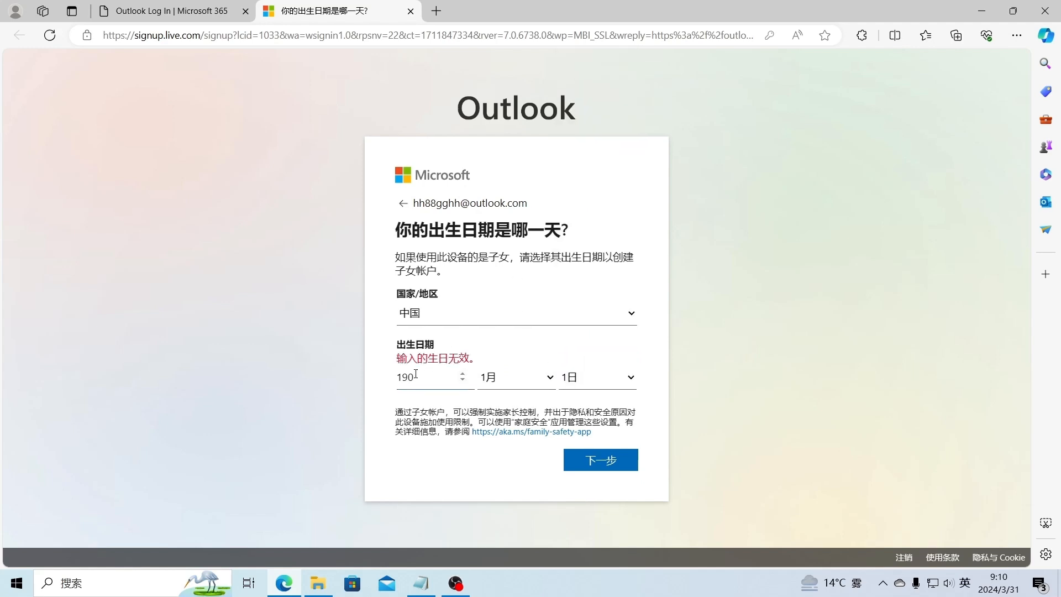
{"action": "type", "text": "80"}
{"action": "left_click", "coordinate": [605, 453]}
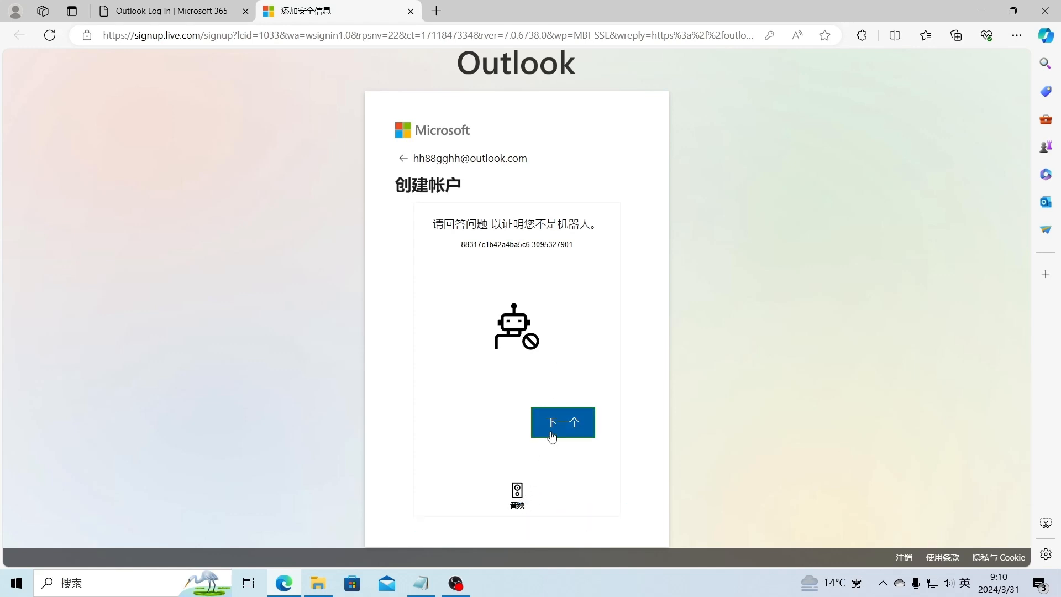
Step: Switch the robot check to audio and answer the first puzzle with 3
{"action": "left_click", "coordinate": [519, 490]}
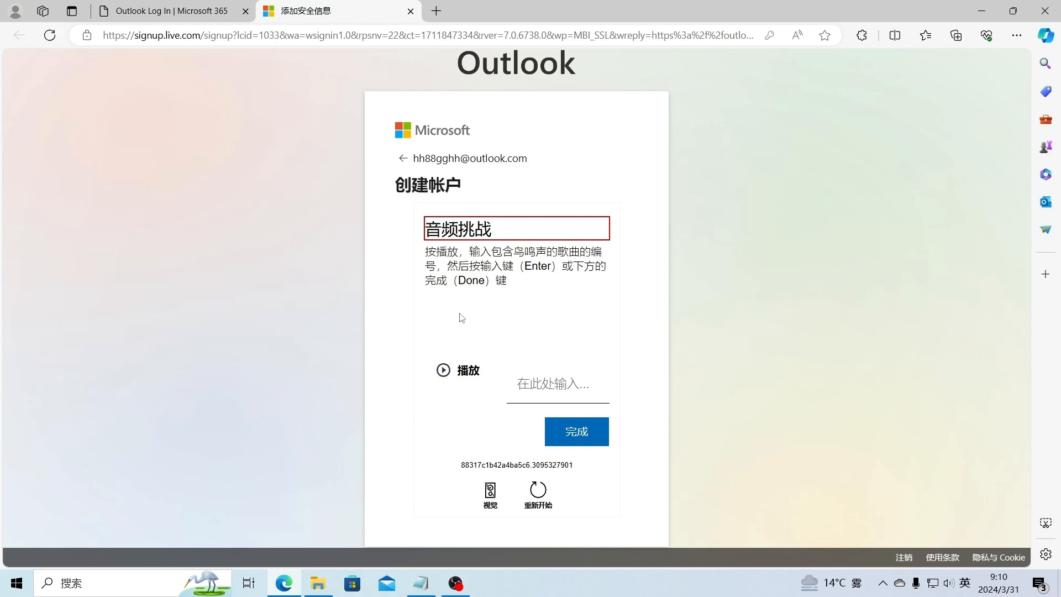
{"action": "left_click", "coordinate": [454, 371]}
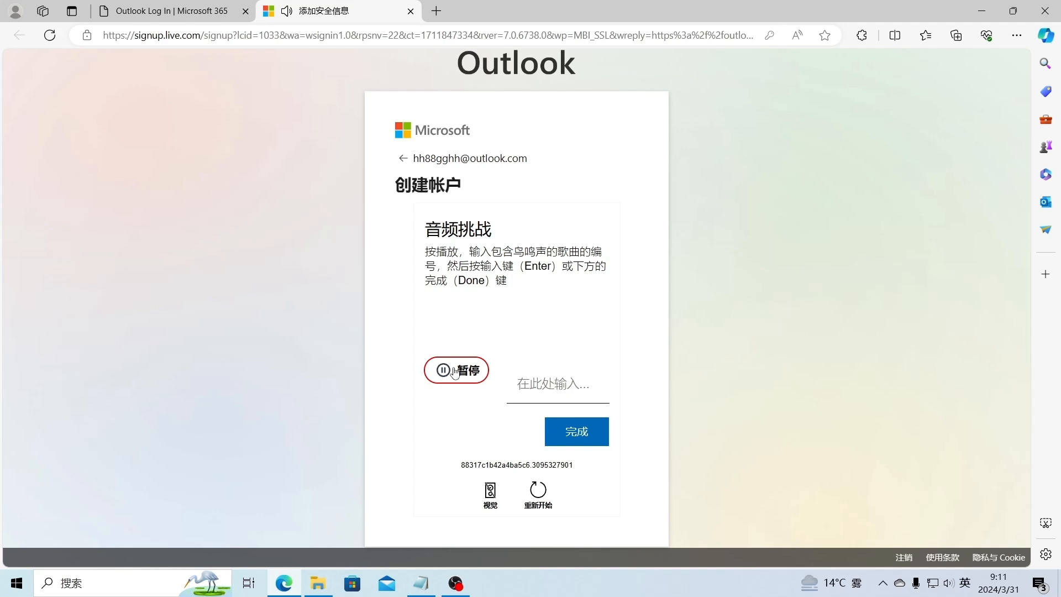
{"action": "left_click", "coordinate": [535, 382]}
{"action": "type", "text": "3"}
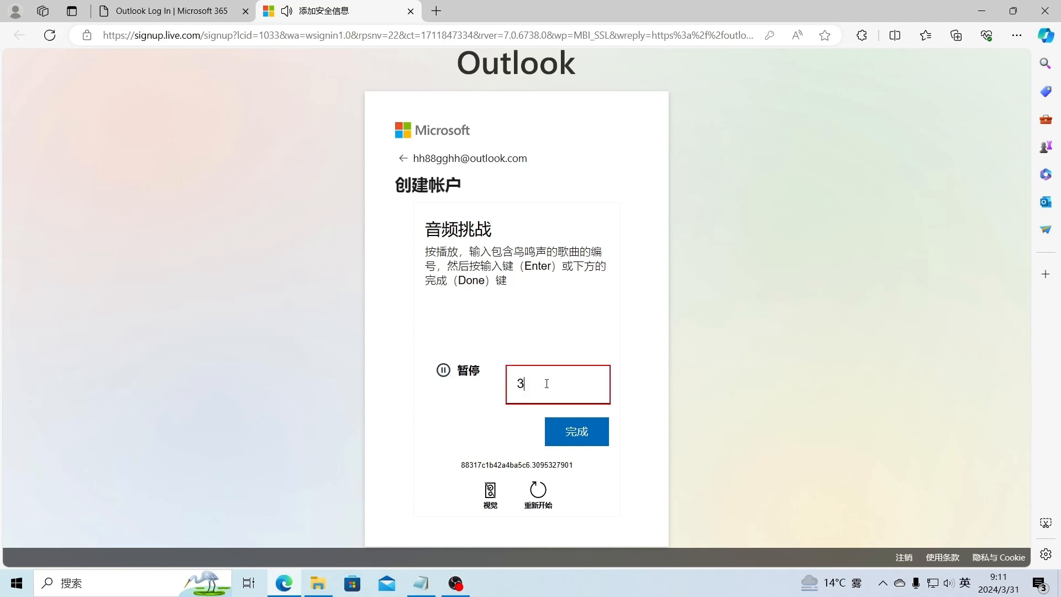
{"action": "left_click", "coordinate": [580, 431]}
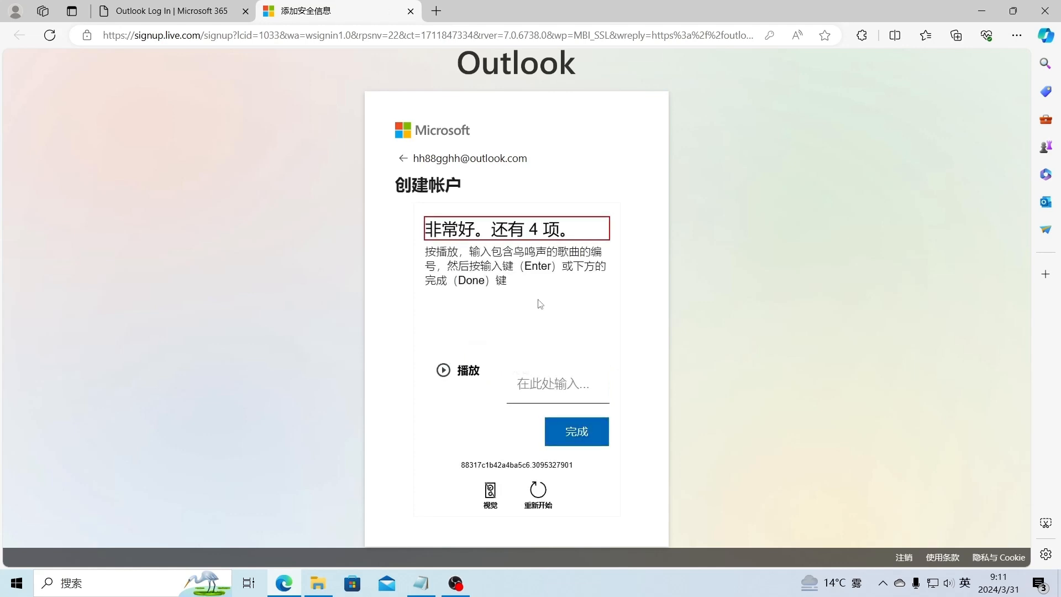
Step: Answer the second and third audio puzzles, both with 1
{"action": "left_click", "coordinate": [463, 370]}
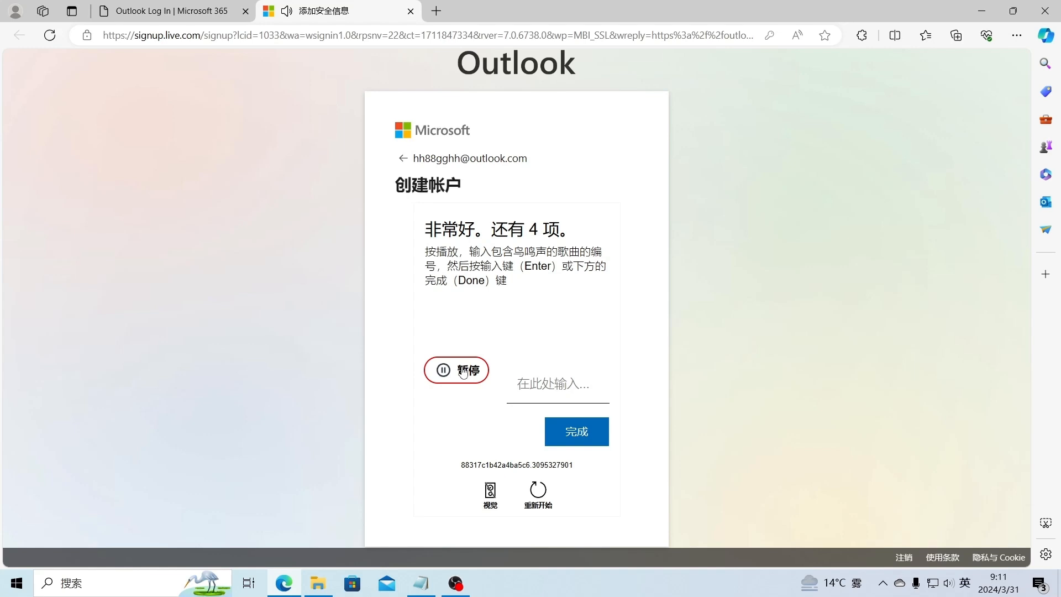
{"action": "left_click", "coordinate": [531, 384]}
{"action": "type", "text": "1"}
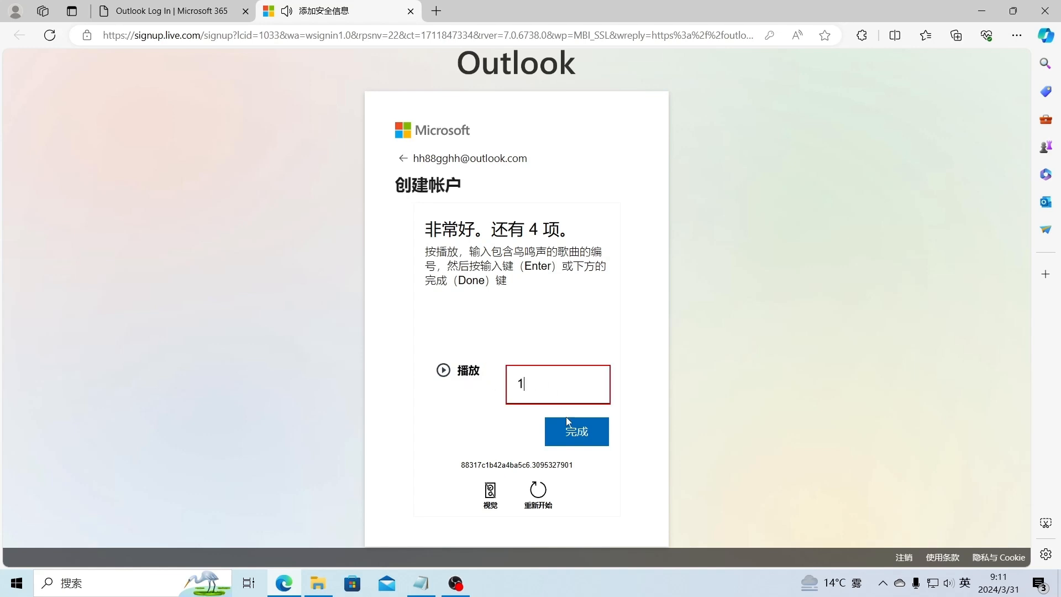
{"action": "left_click", "coordinate": [561, 432]}
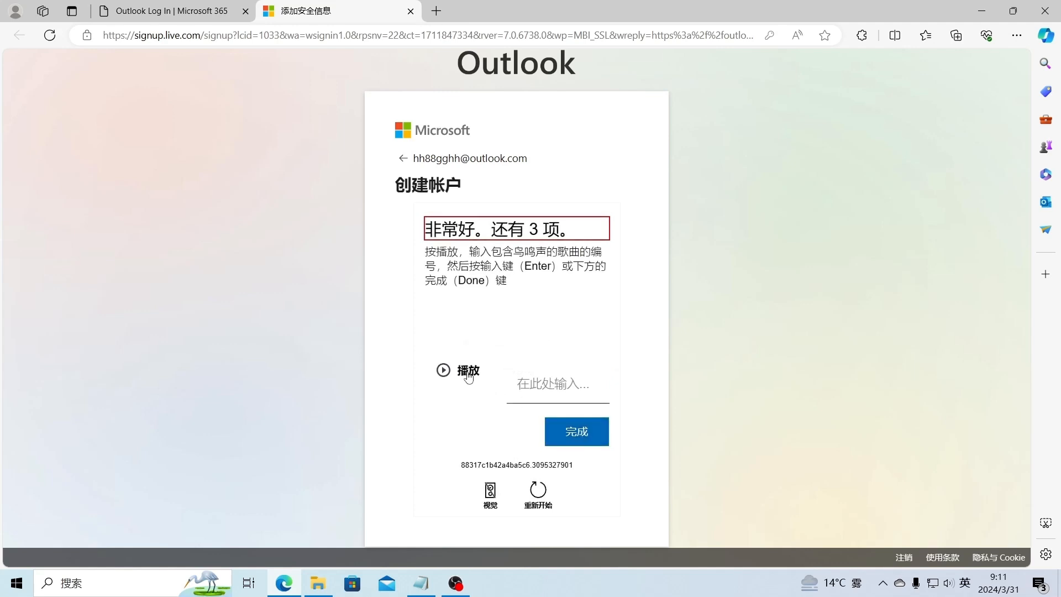
{"action": "left_click", "coordinate": [469, 376]}
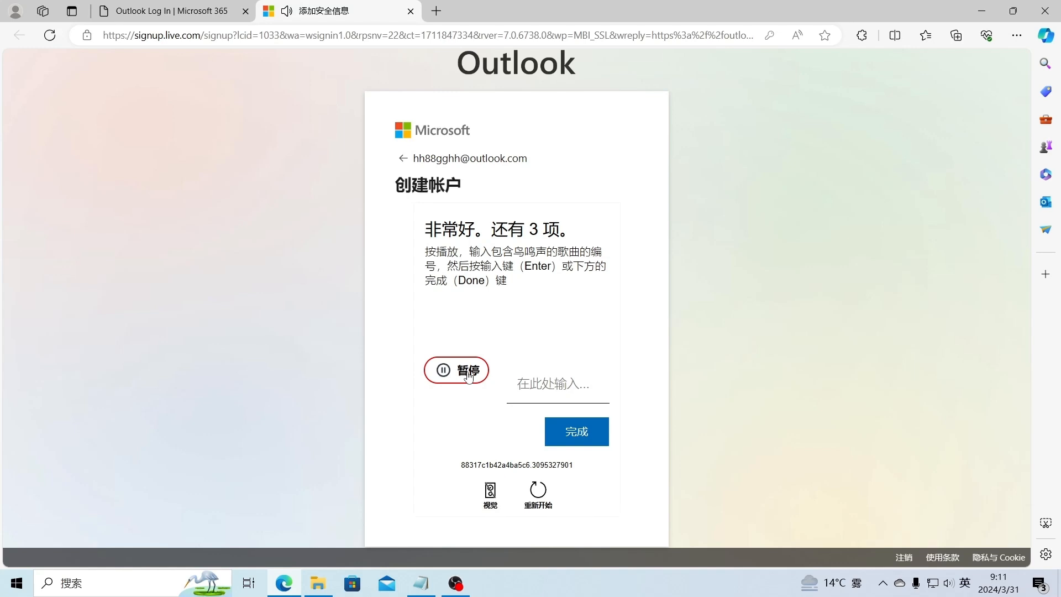
{"action": "left_click", "coordinate": [535, 383]}
{"action": "type", "text": "1"}
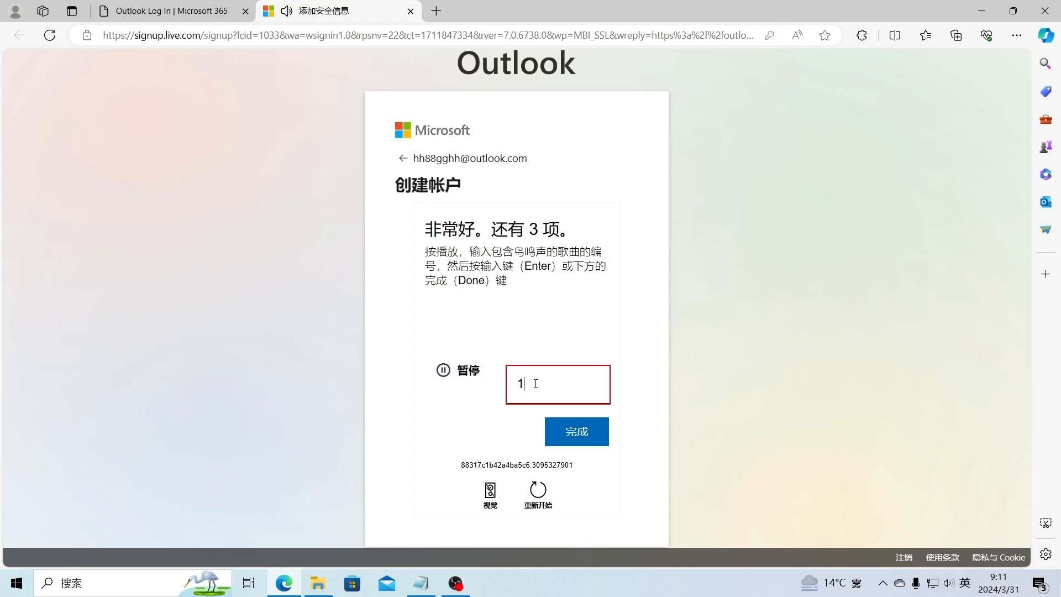
{"action": "left_click", "coordinate": [580, 430]}
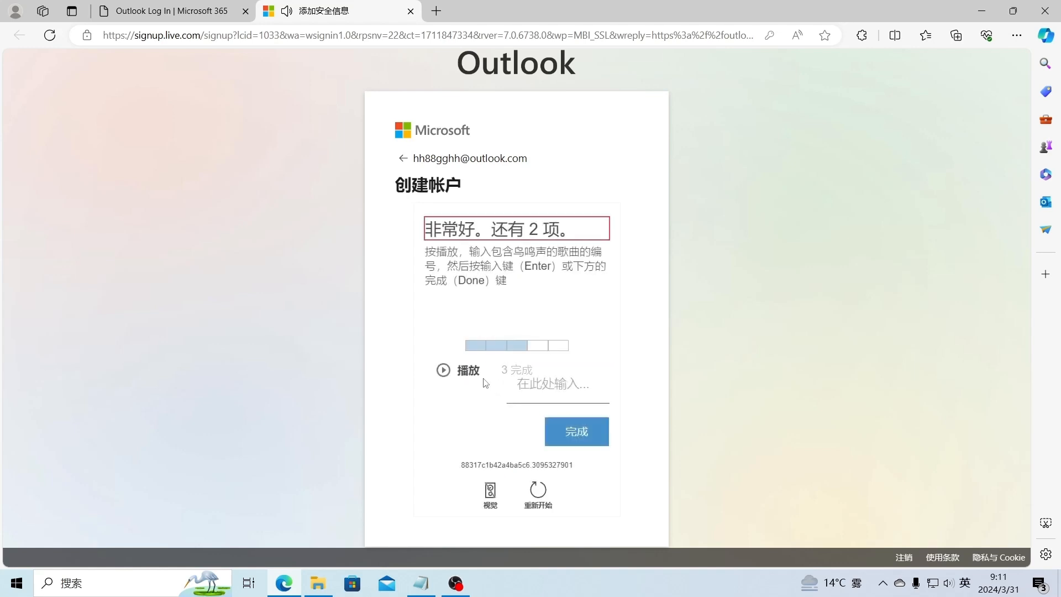
Step: Answer the fourth and fifth audio puzzles, both with 3
{"action": "left_click", "coordinate": [464, 372]}
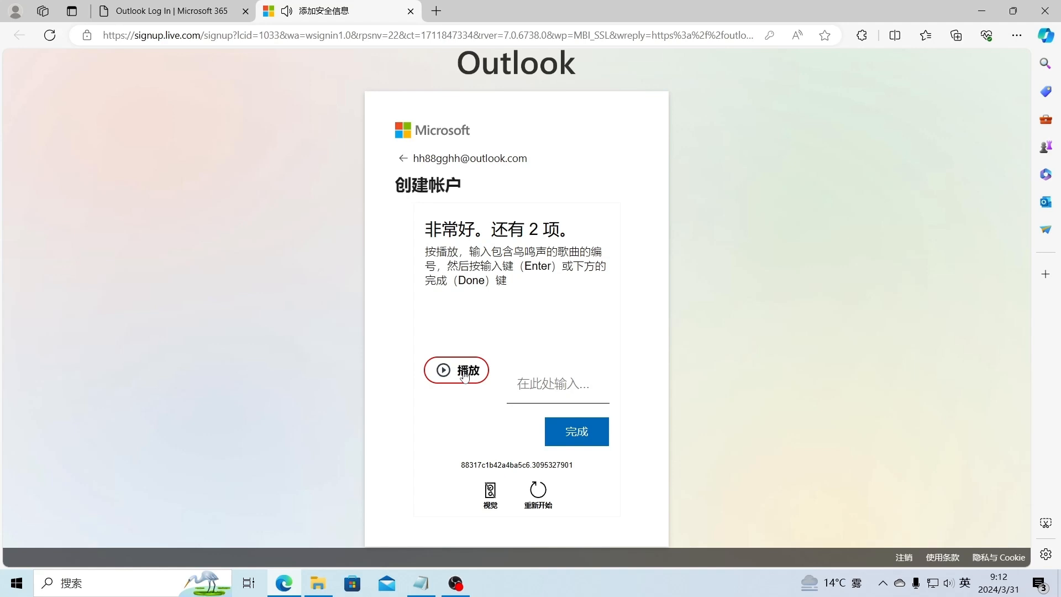
{"action": "left_click", "coordinate": [465, 376]}
{"action": "left_click", "coordinate": [464, 375]}
{"action": "left_click", "coordinate": [532, 383]}
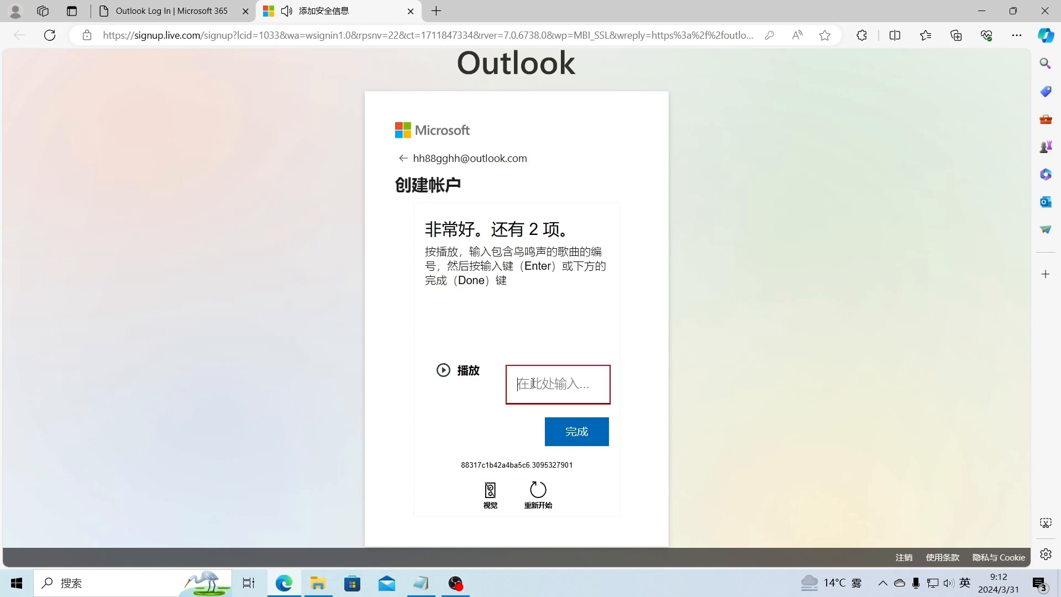
{"action": "type", "text": "3"}
{"action": "left_click", "coordinate": [581, 441]}
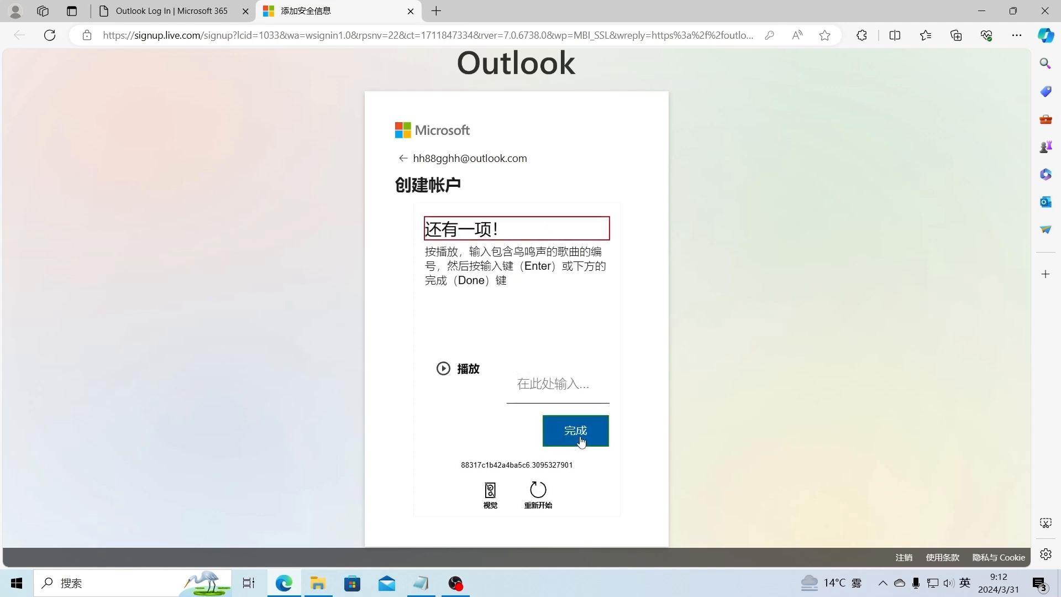
{"action": "left_click", "coordinate": [463, 368]}
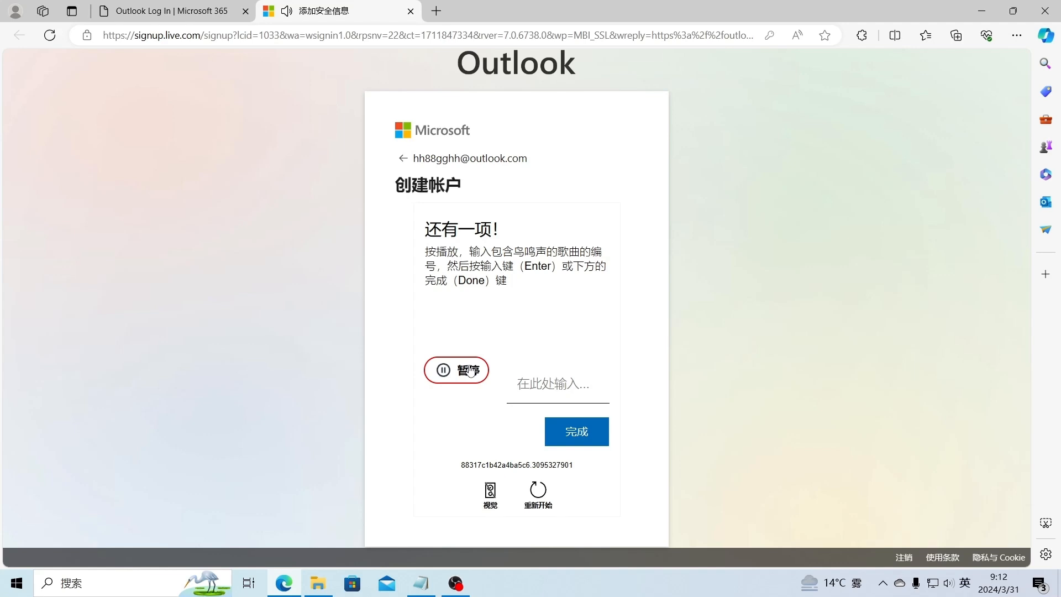
{"action": "left_click", "coordinate": [562, 384]}
{"action": "type", "text": "3"}
{"action": "left_click", "coordinate": [576, 431]}
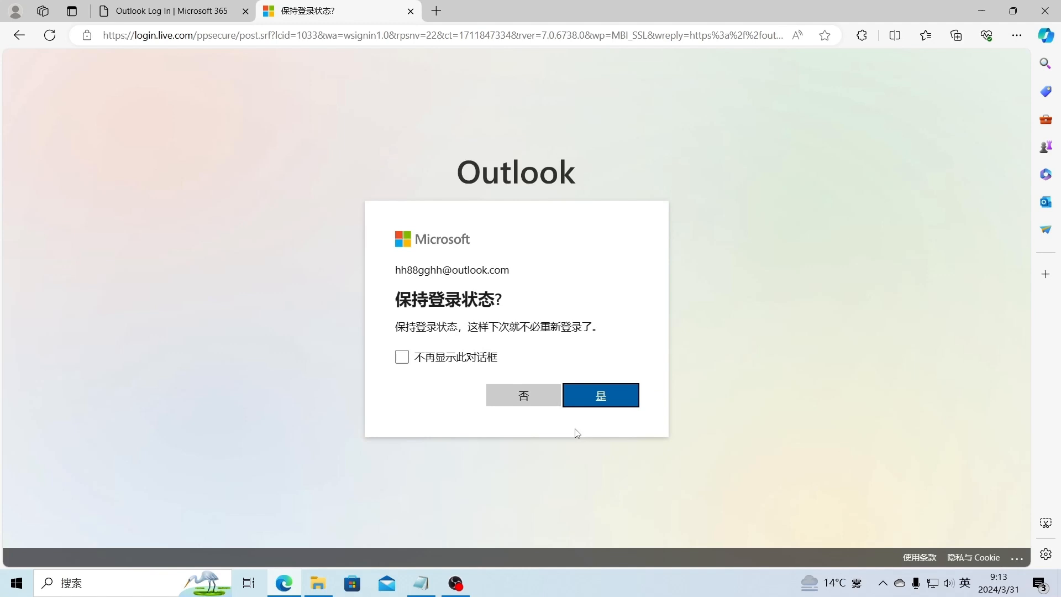
Step: Choose 是 to stay signed in and open the new account's details from the HG avatar
{"action": "left_click", "coordinate": [600, 396]}
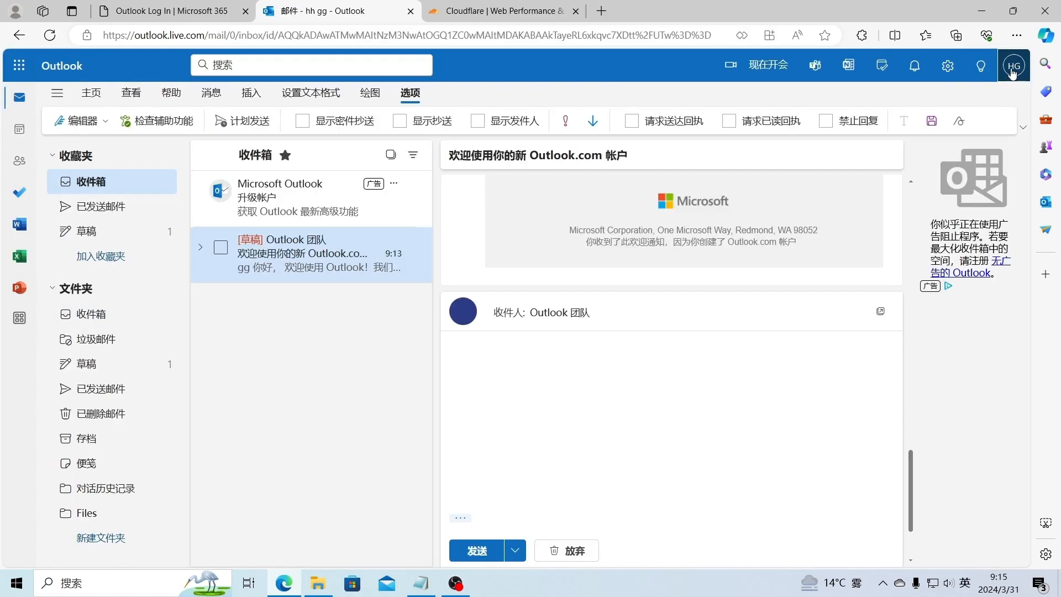
{"action": "left_click", "coordinate": [1014, 69]}
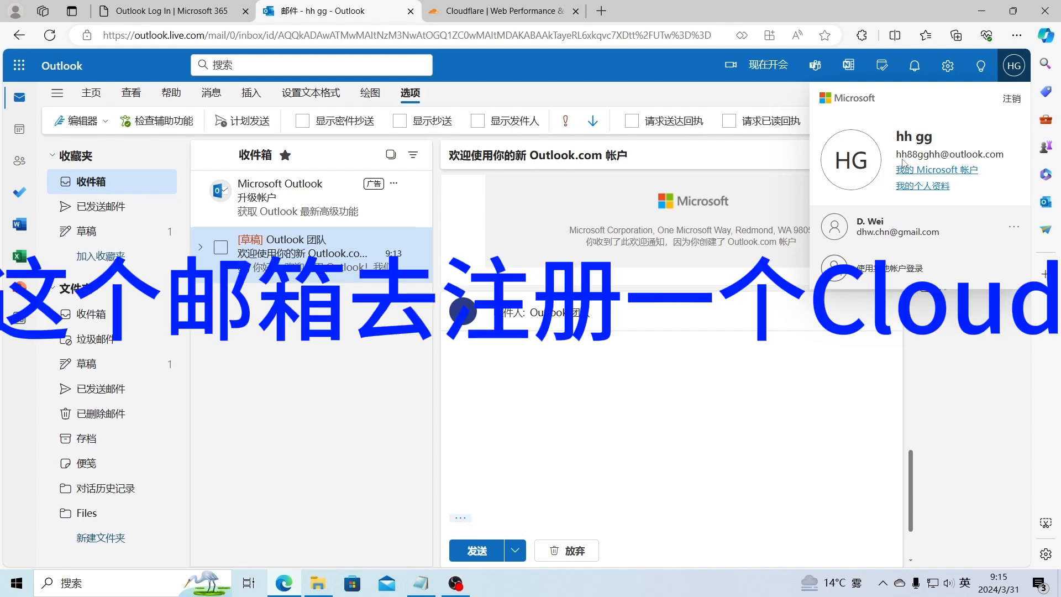
Step: Fill Cloudflare's sign-up form with the new Outlook address and a password, and submit it
{"action": "left_click", "coordinate": [499, 13]}
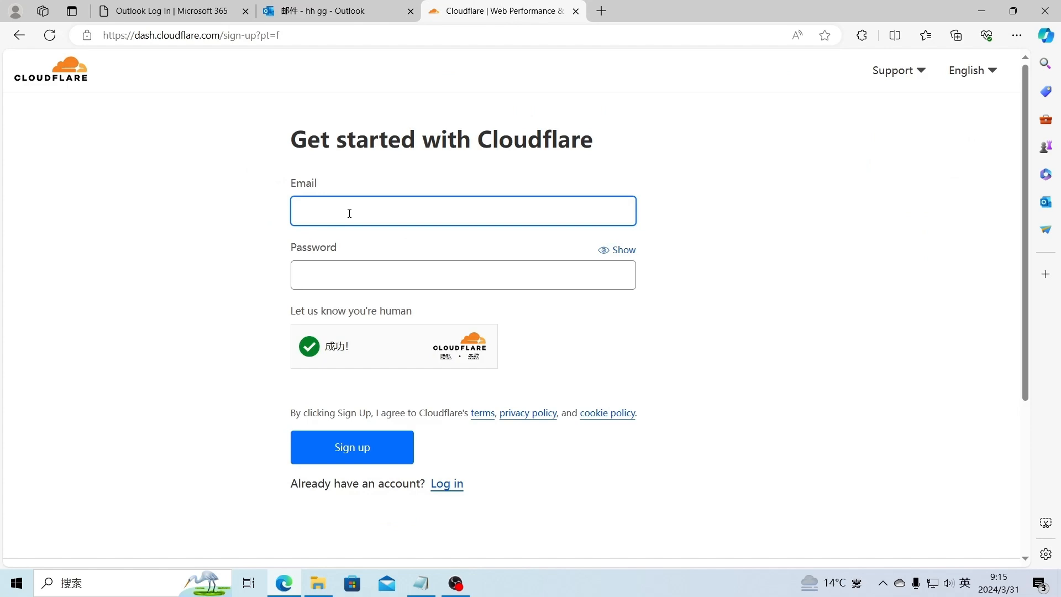
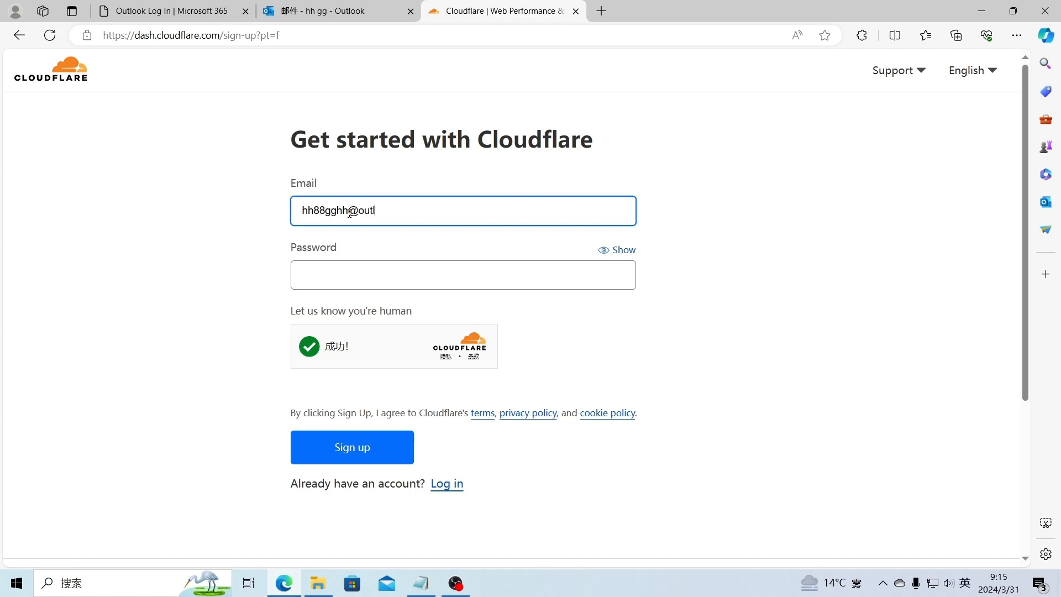
{"action": "left_click", "coordinate": [293, 14]}
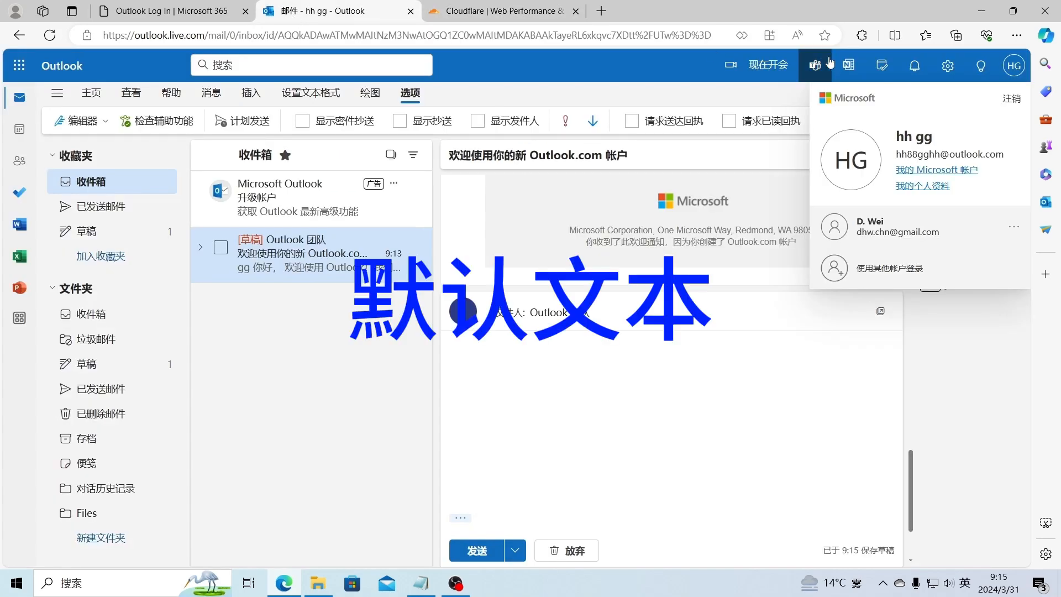
{"action": "left_click", "coordinate": [528, 14]}
{"action": "left_click", "coordinate": [372, 282]}
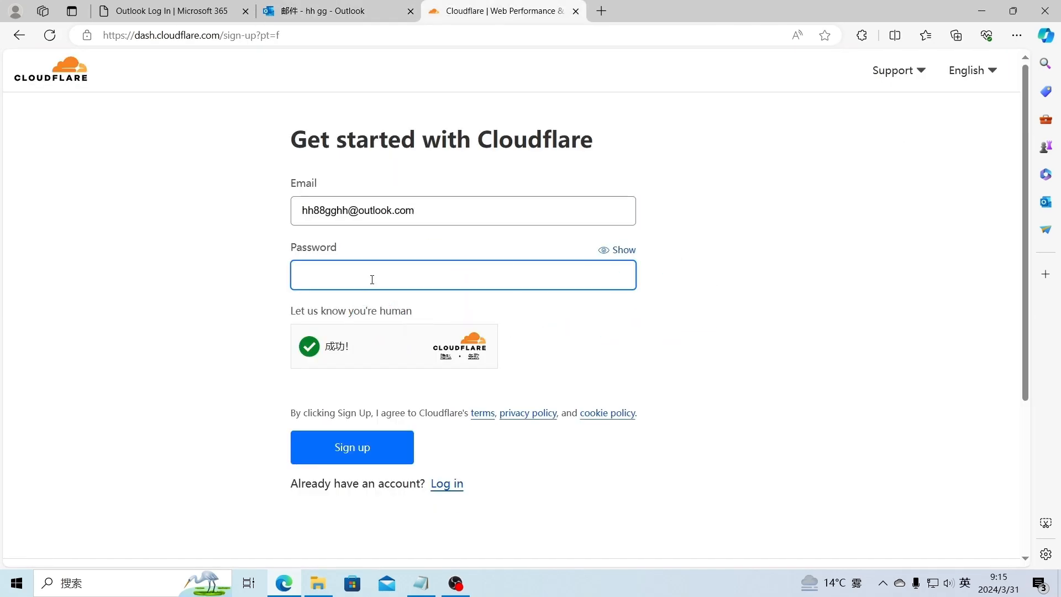
{"action": "type", "text": "••123"}
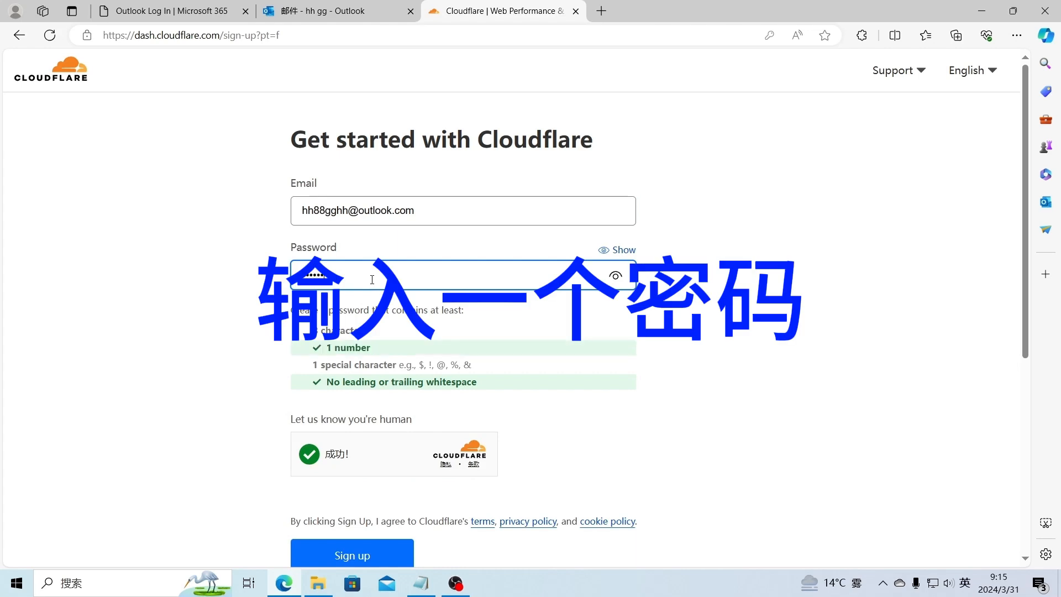
{"action": "type", "text": "•••"}
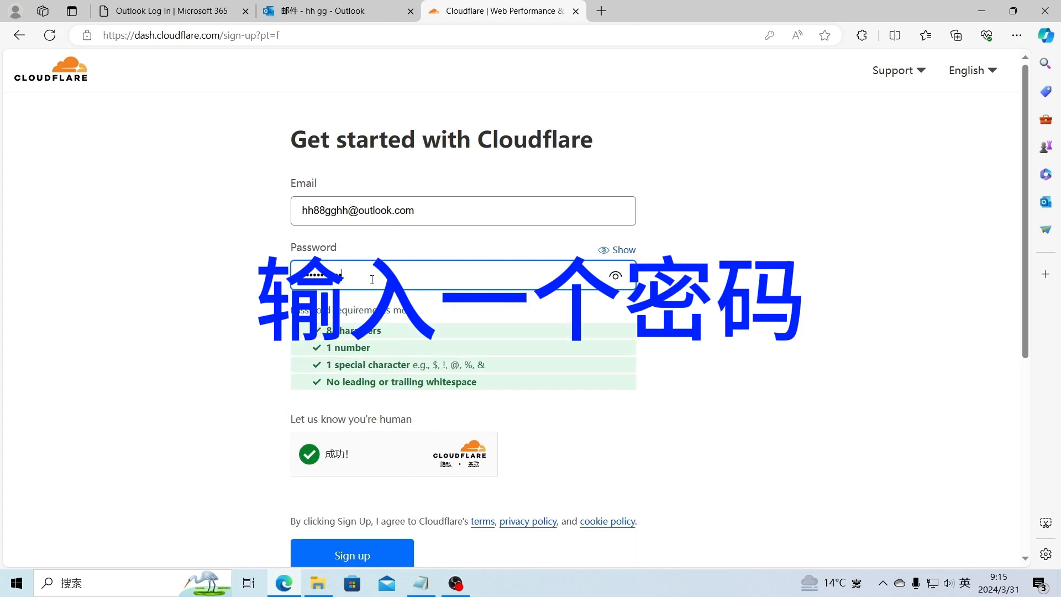
{"action": "left_click", "coordinate": [360, 555]}
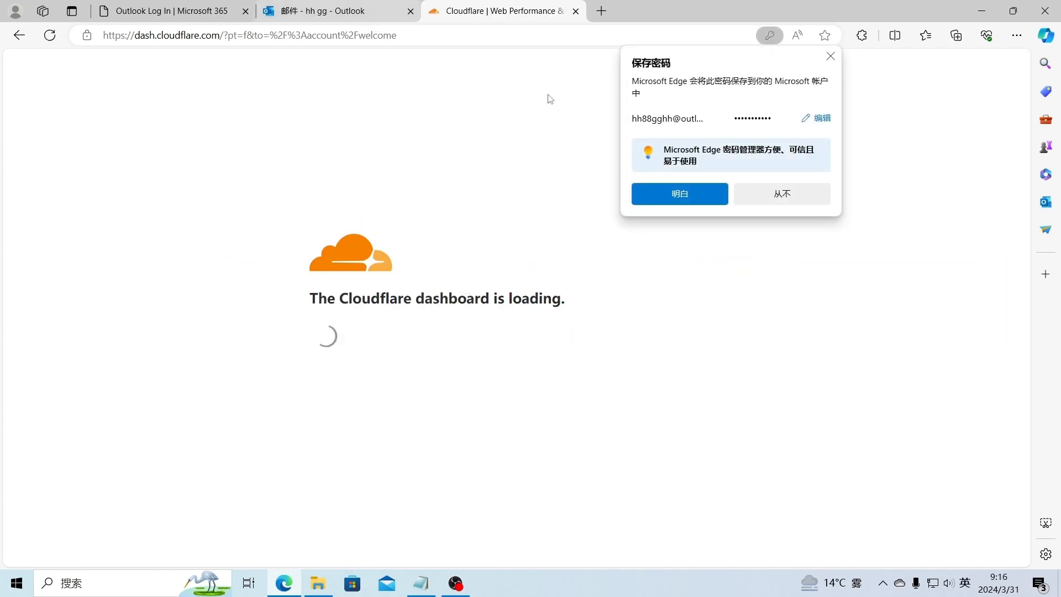
Step: Save the password in Edge, then go through Explore all products to Workers & Pages
{"action": "left_click", "coordinate": [700, 200]}
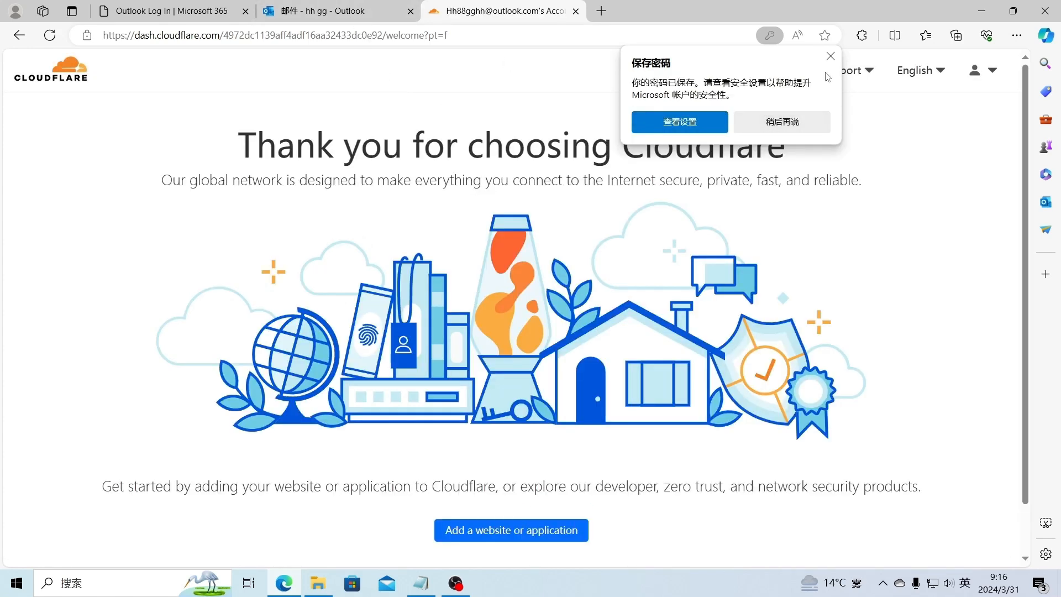
{"action": "left_click", "coordinate": [785, 122]}
{"action": "scroll", "coordinate": [587, 295], "scroll_direction": "down", "scroll_amount": 1}
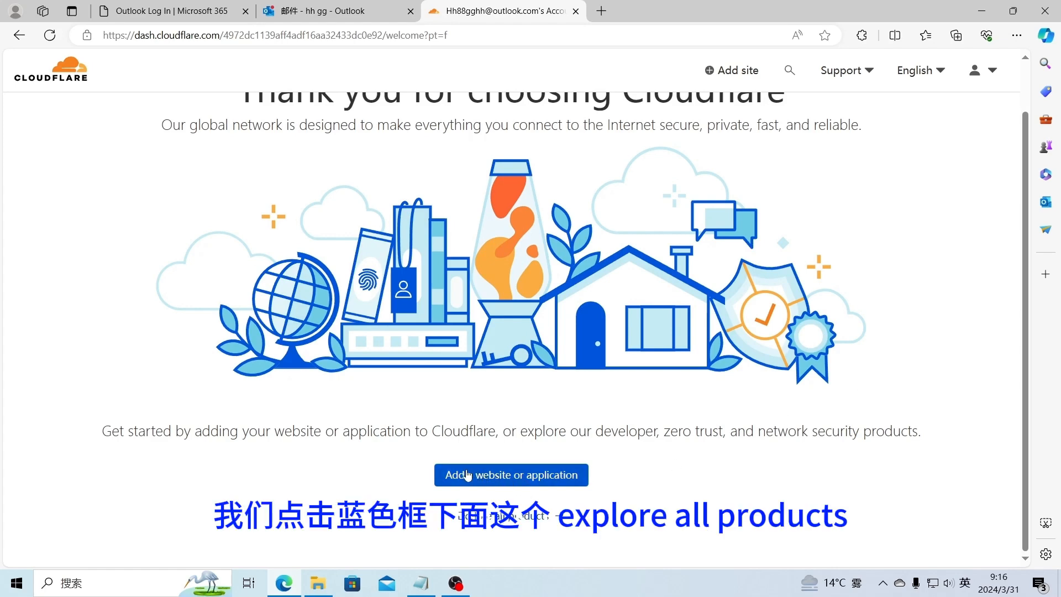
{"action": "left_click", "coordinate": [503, 520]}
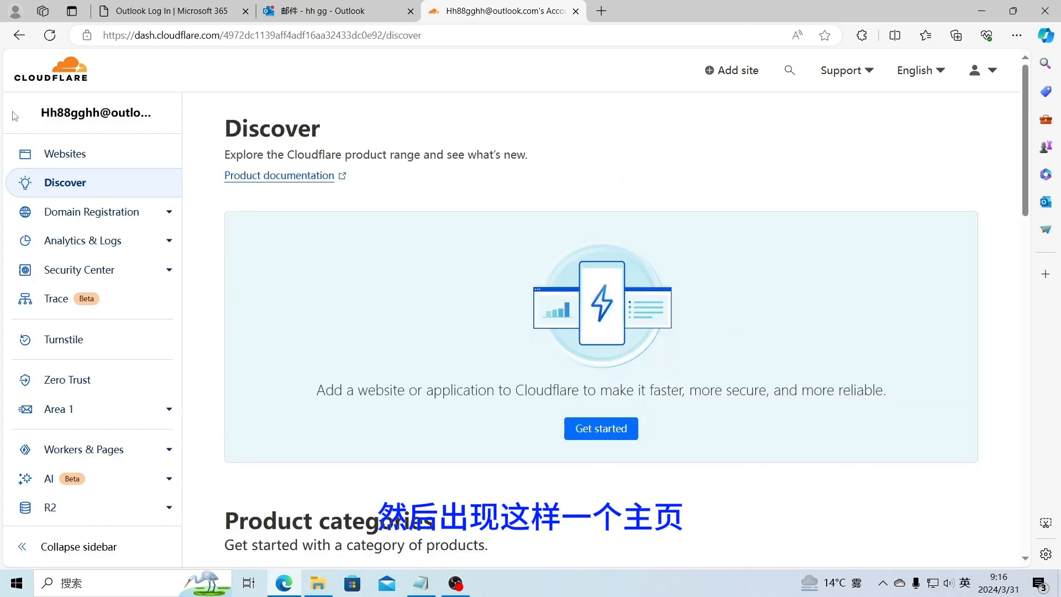
{"action": "scroll", "coordinate": [97, 325], "scroll_direction": "down", "scroll_amount": 2}
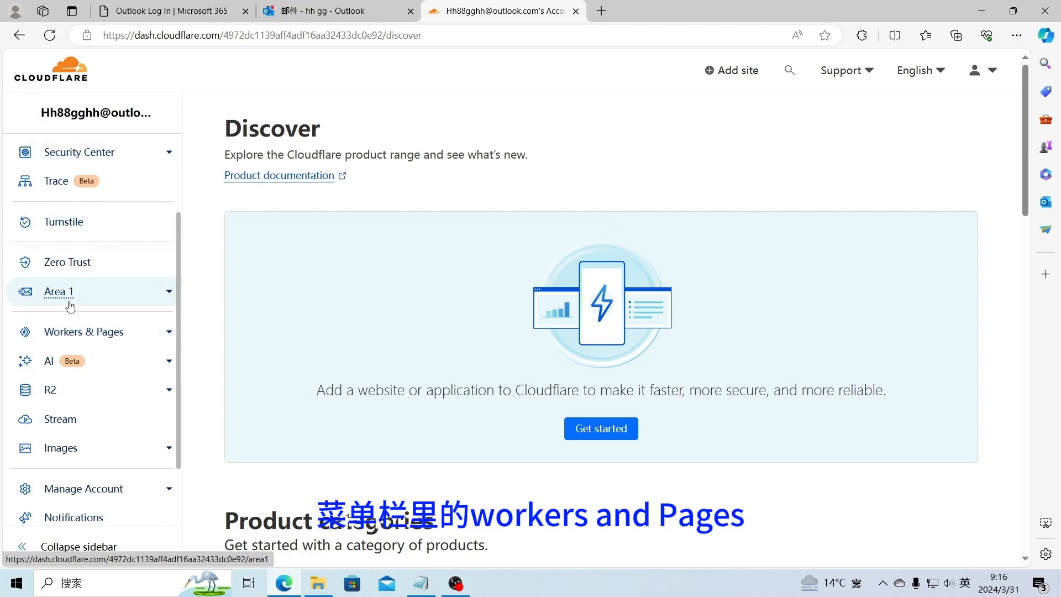
{"action": "left_click", "coordinate": [76, 334]}
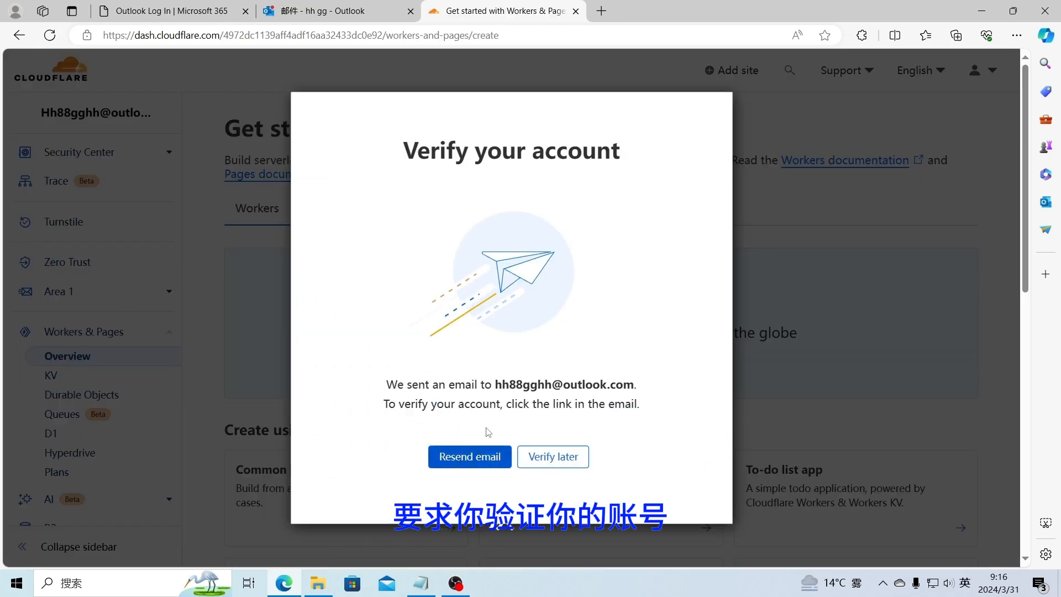
Step: Resend the verification email, then open it in Outlook and follow its link
{"action": "left_click", "coordinate": [467, 458]}
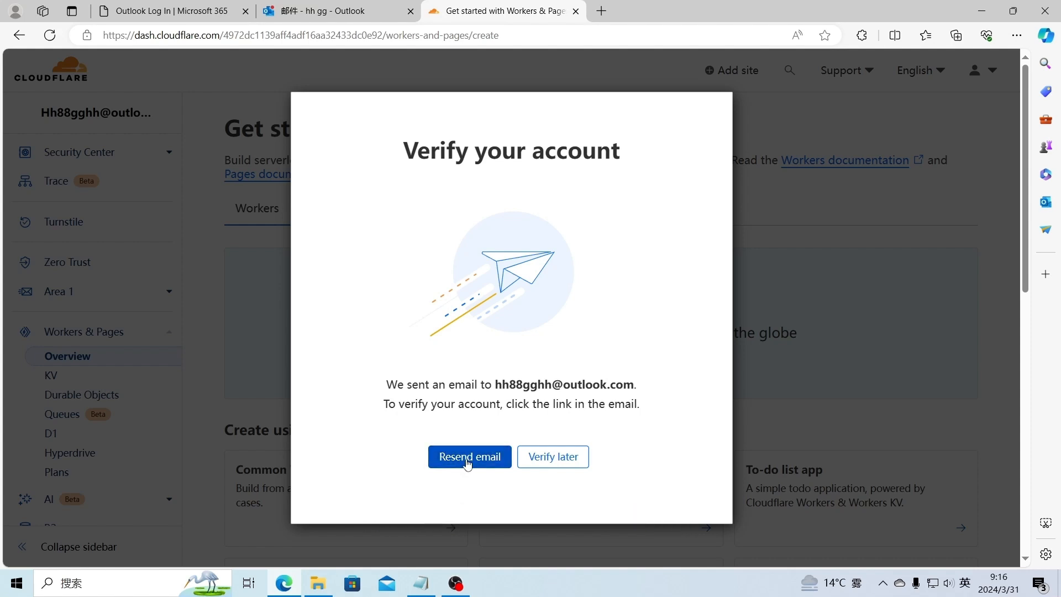
{"action": "left_click", "coordinate": [336, 10]}
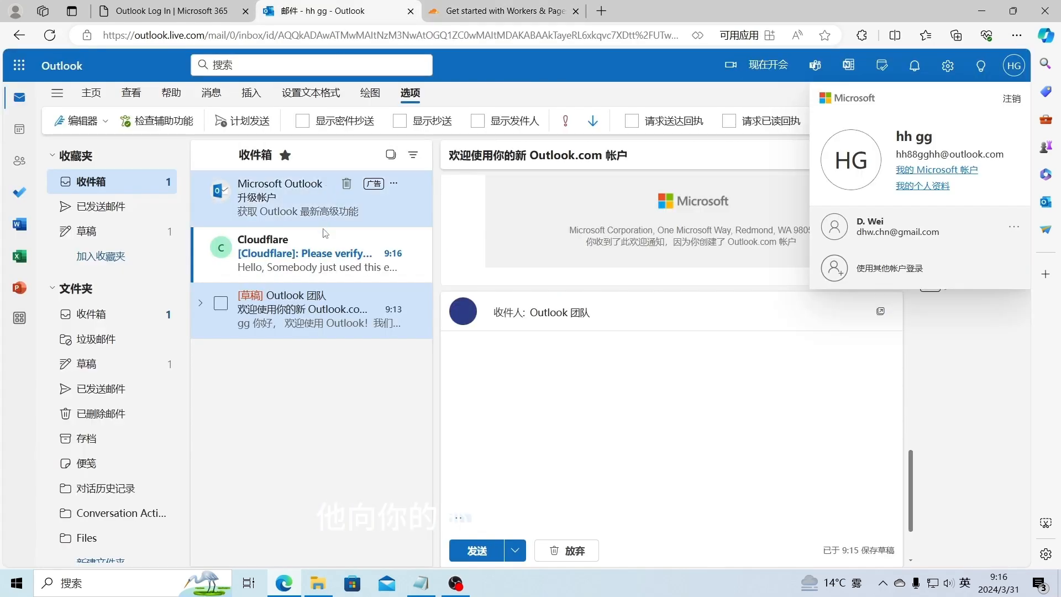
{"action": "left_click", "coordinate": [321, 254]}
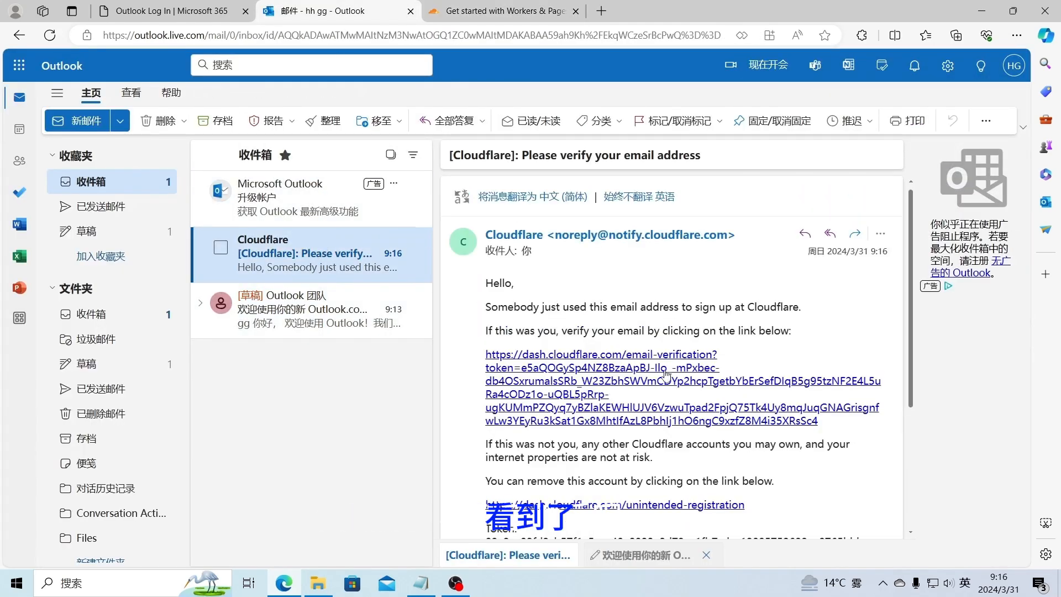
{"action": "left_click", "coordinate": [613, 381]}
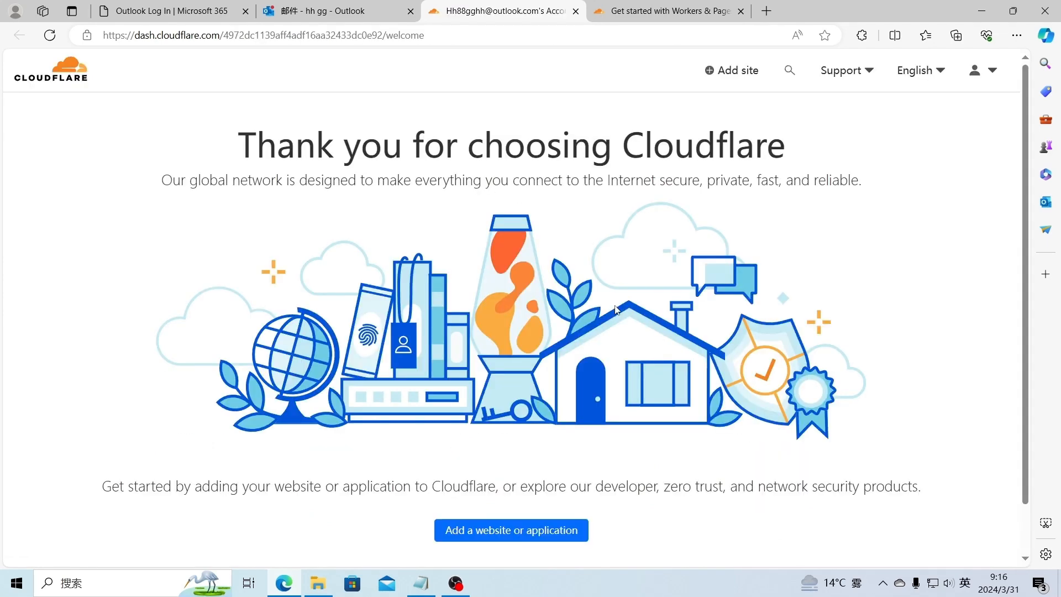
Step: Return to Workers & Pages and show the Pages options: Git import or direct upload
{"action": "scroll", "coordinate": [619, 364], "scroll_direction": "down", "scroll_amount": 1}
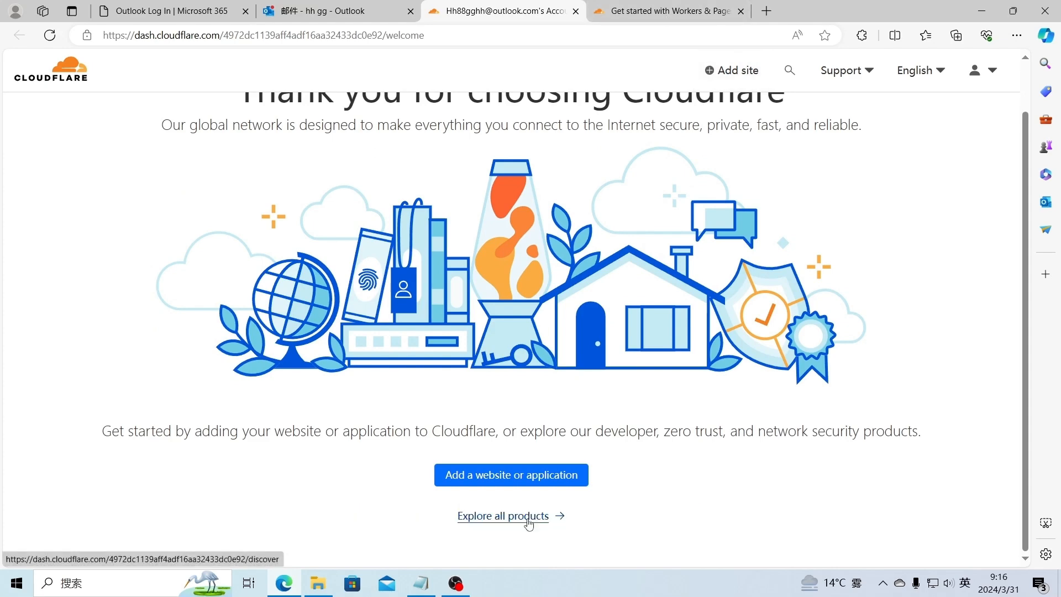
{"action": "left_click", "coordinate": [639, 17]}
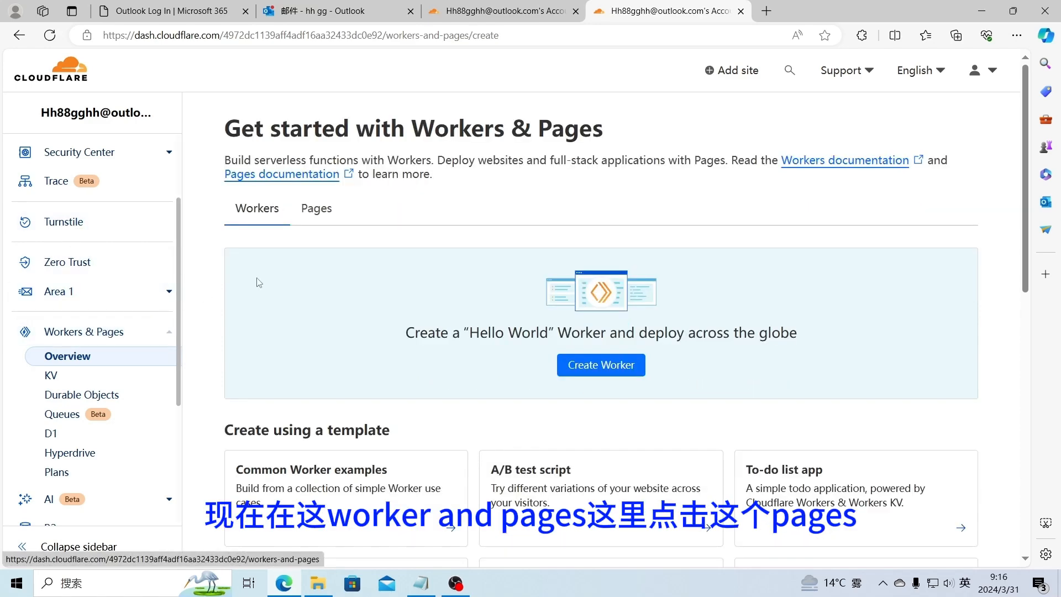
{"action": "left_click", "coordinate": [313, 212]}
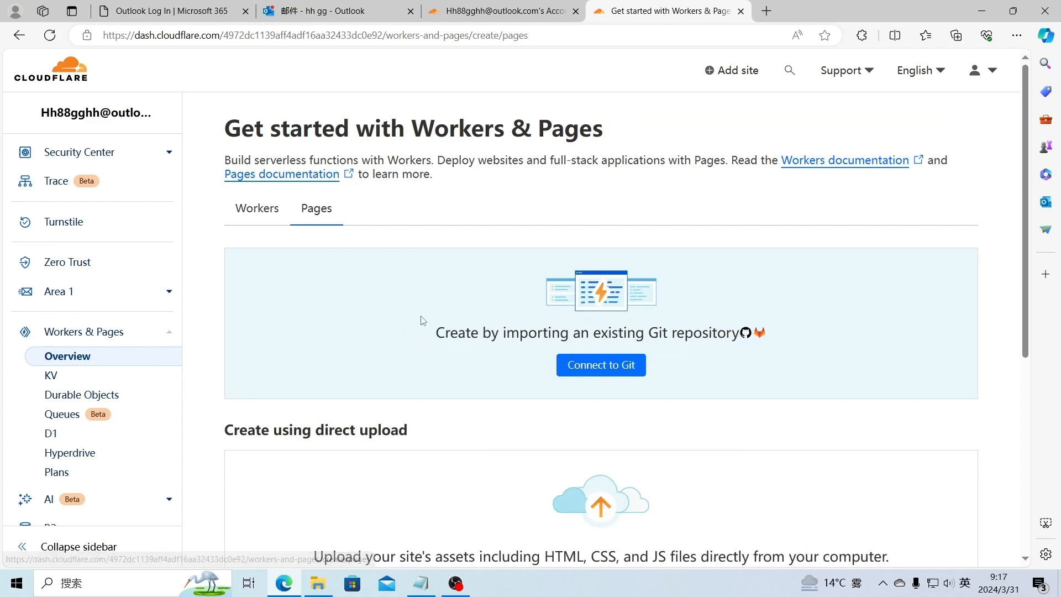
{"action": "scroll", "coordinate": [422, 321], "scroll_direction": "down", "scroll_amount": 4}
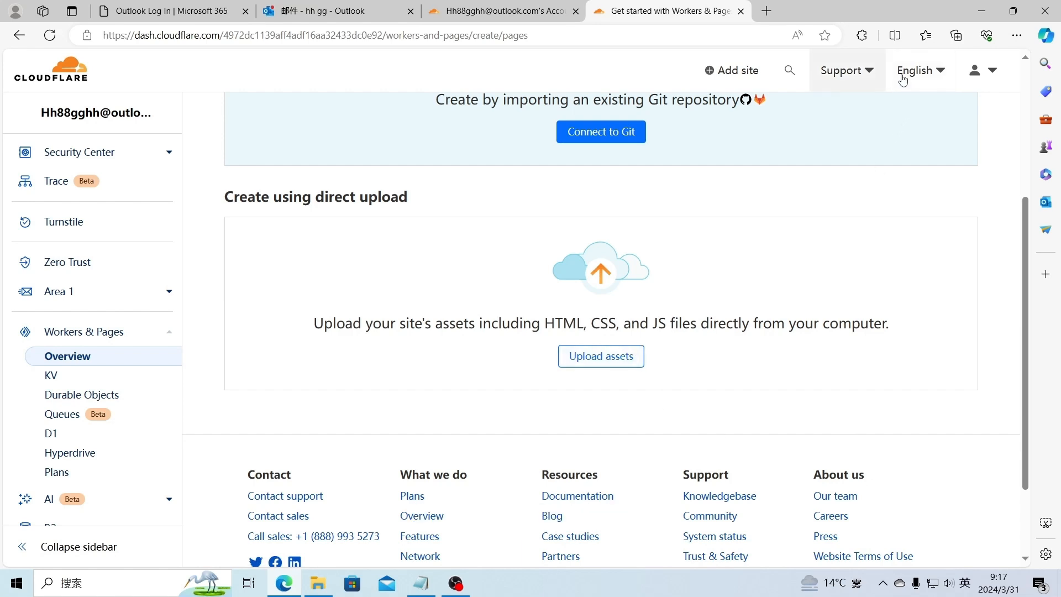
Step: Switch the dashboard language to 简体中文, then create the direct-upload Pages project gfhf6
{"action": "left_click", "coordinate": [940, 70]}
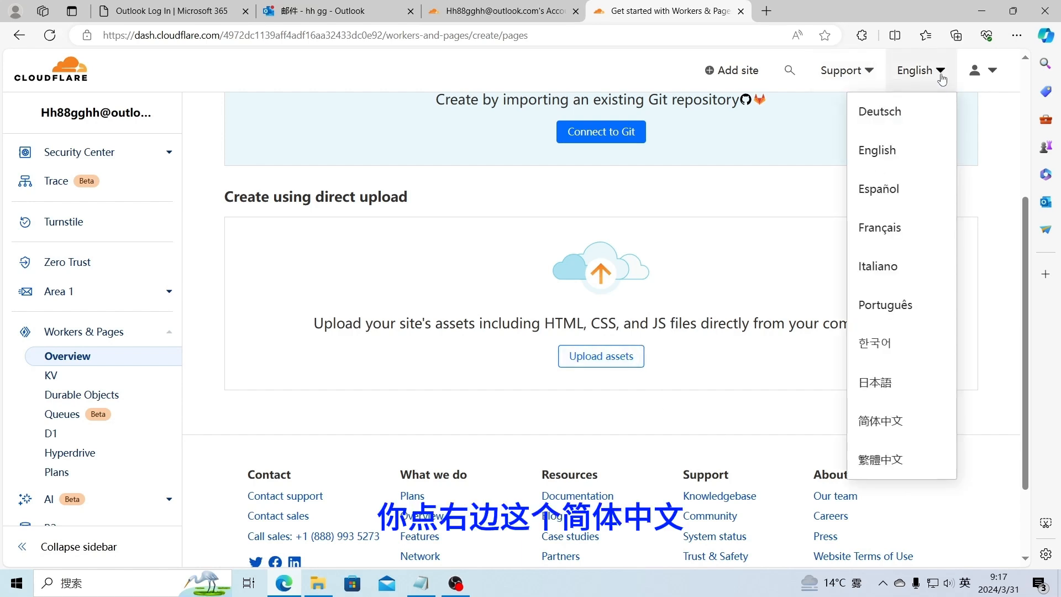
{"action": "left_click", "coordinate": [892, 426]}
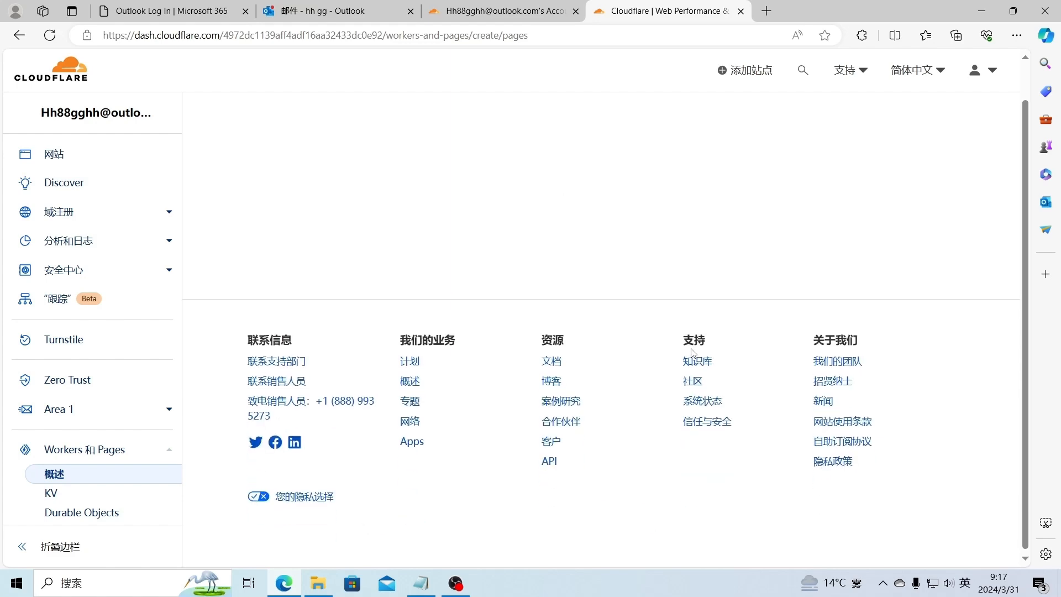
{"action": "left_click", "coordinate": [619, 354]}
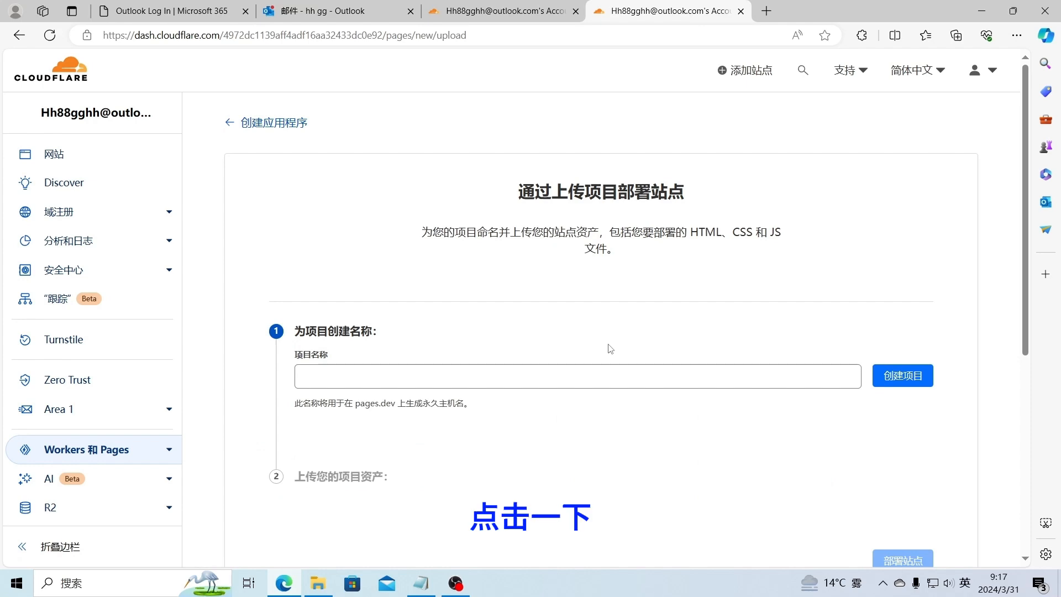
{"action": "left_click", "coordinate": [529, 376]}
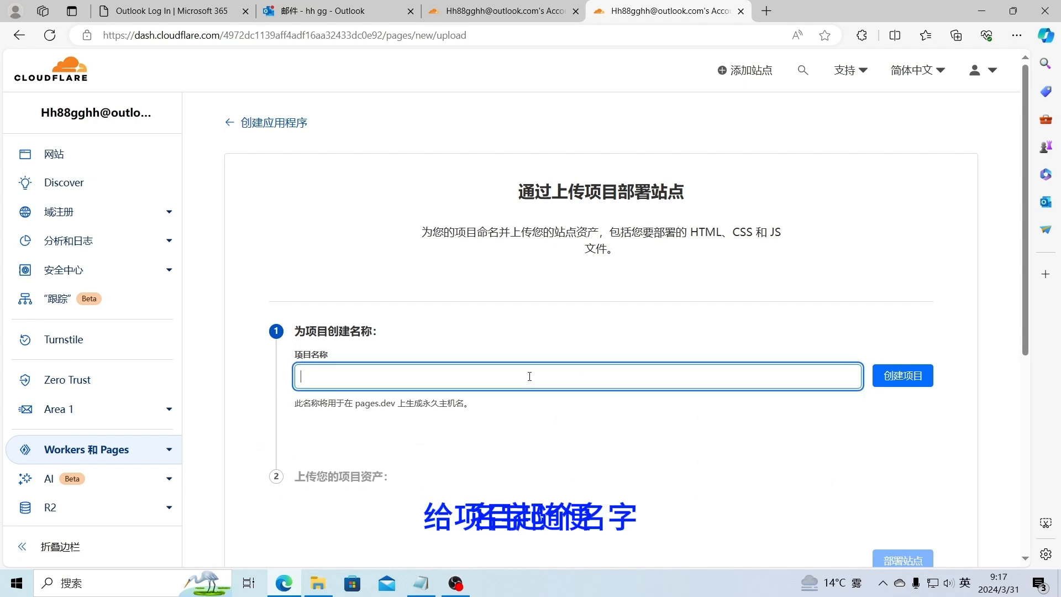
{"action": "type", "text": "gfhf"}
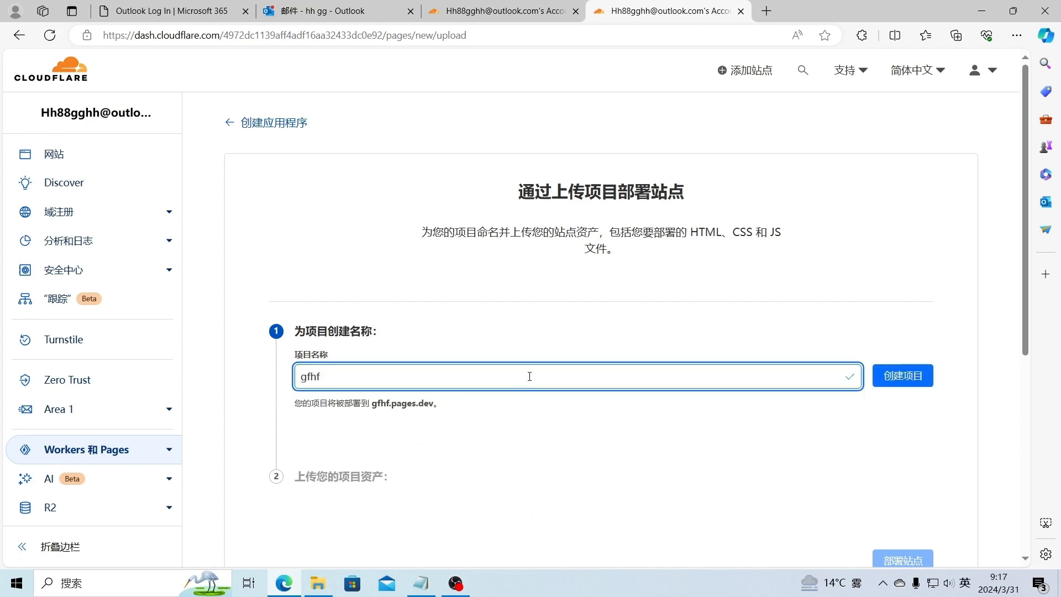
{"action": "type", "text": "6"}
{"action": "left_click", "coordinate": [892, 369]}
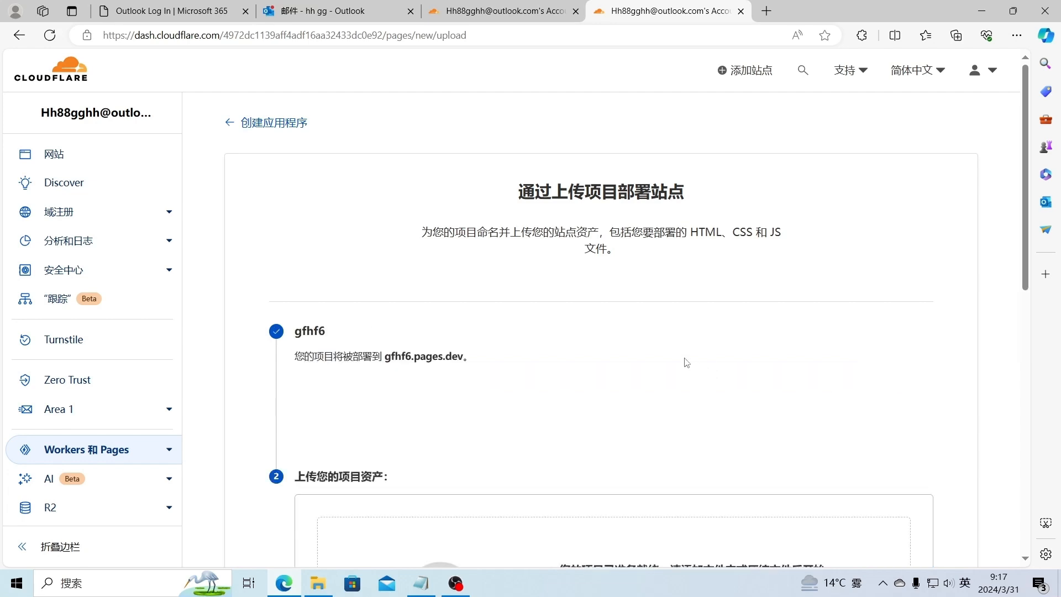
Step: Upload worker.zip as a zip archive and deploy it live at gfhf6.pages.dev
{"action": "scroll", "coordinate": [685, 362], "scroll_direction": "down", "scroll_amount": 4}
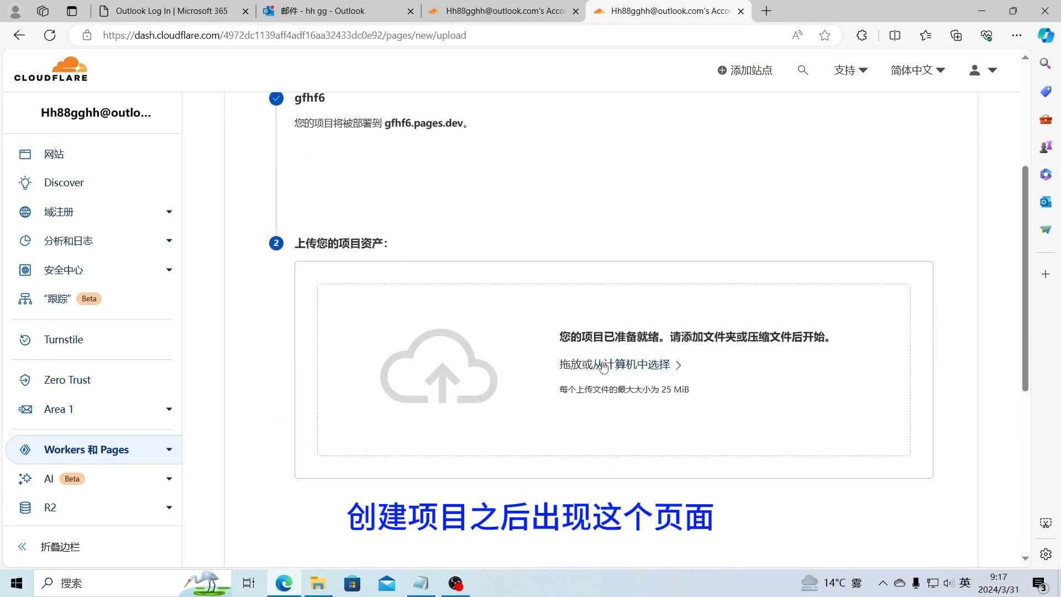
{"action": "left_click", "coordinate": [632, 369]}
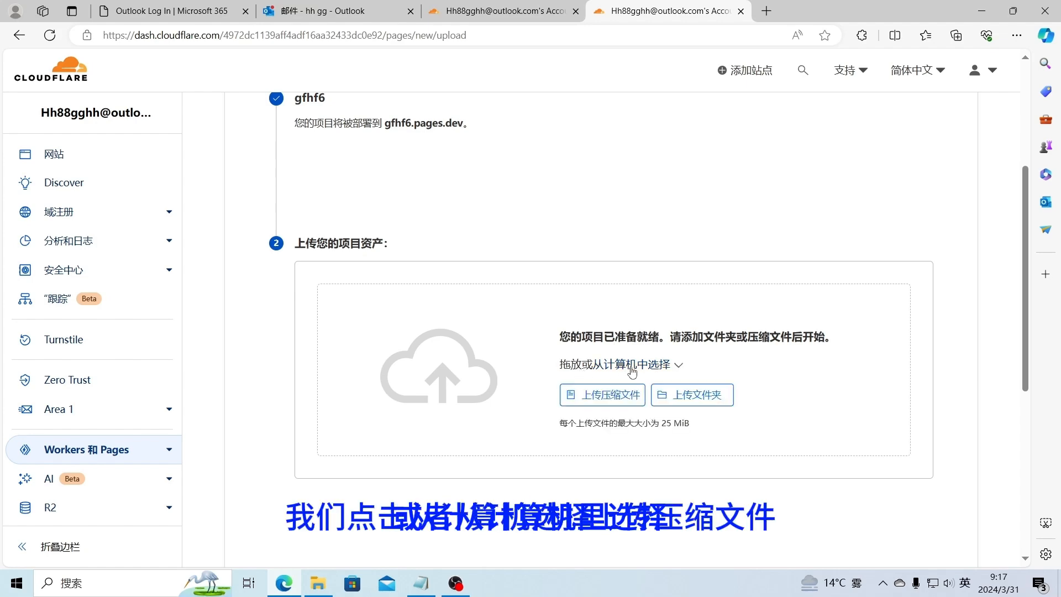
{"action": "left_click", "coordinate": [618, 402]}
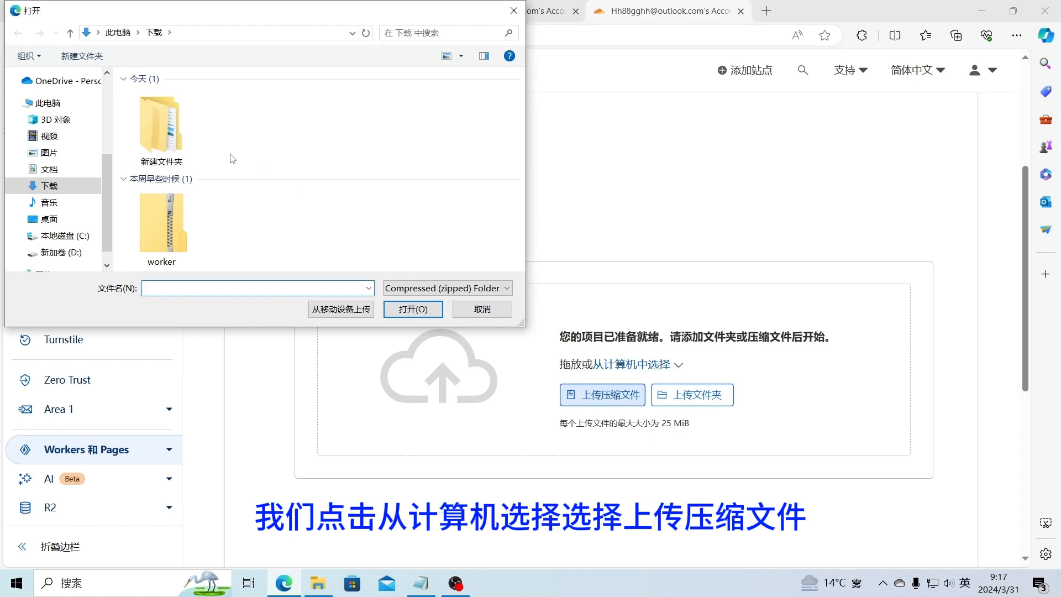
{"action": "double_click", "coordinate": [161, 229]}
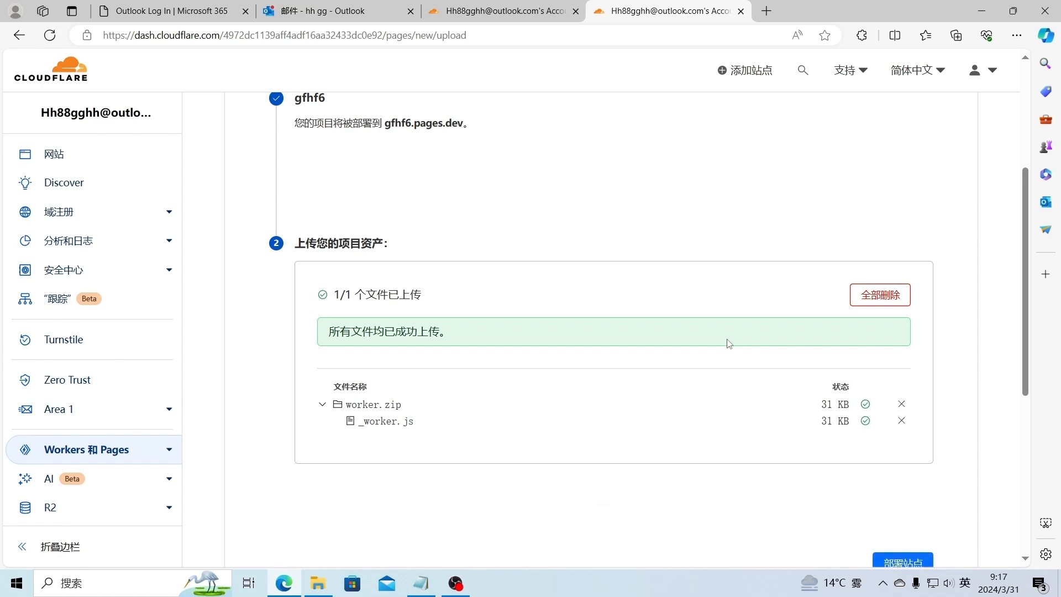
{"action": "scroll", "coordinate": [729, 343], "scroll_direction": "down", "scroll_amount": 3}
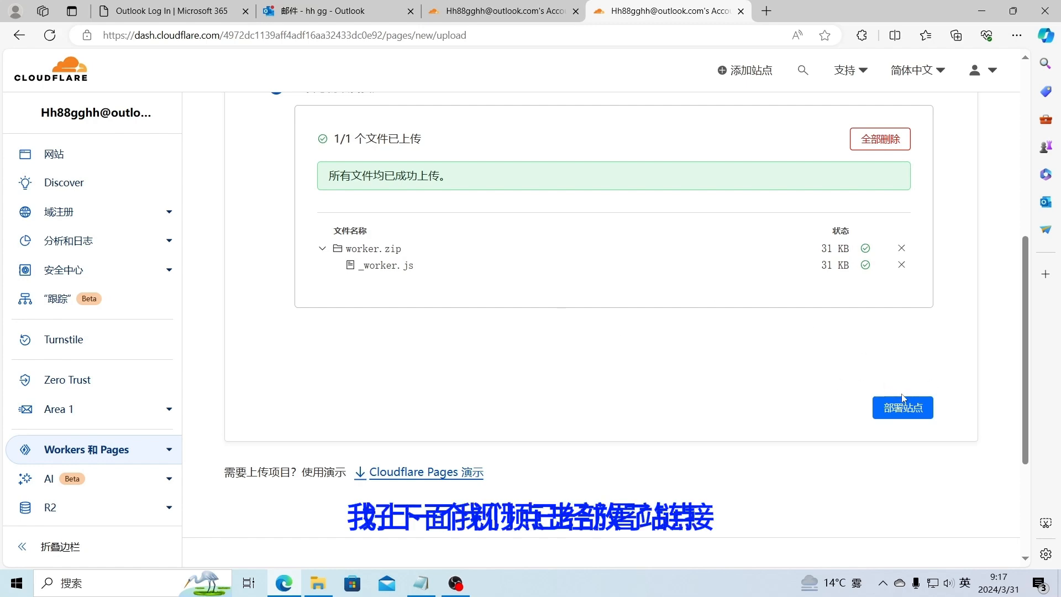
{"action": "left_click", "coordinate": [902, 411]}
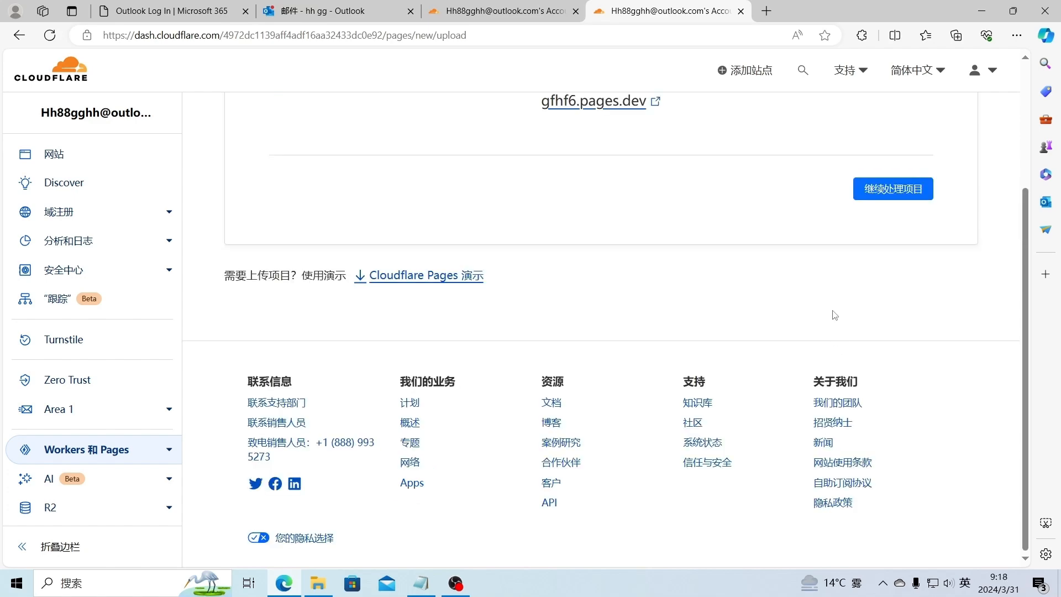
{"action": "scroll", "coordinate": [835, 315], "scroll_direction": "up", "scroll_amount": 3}
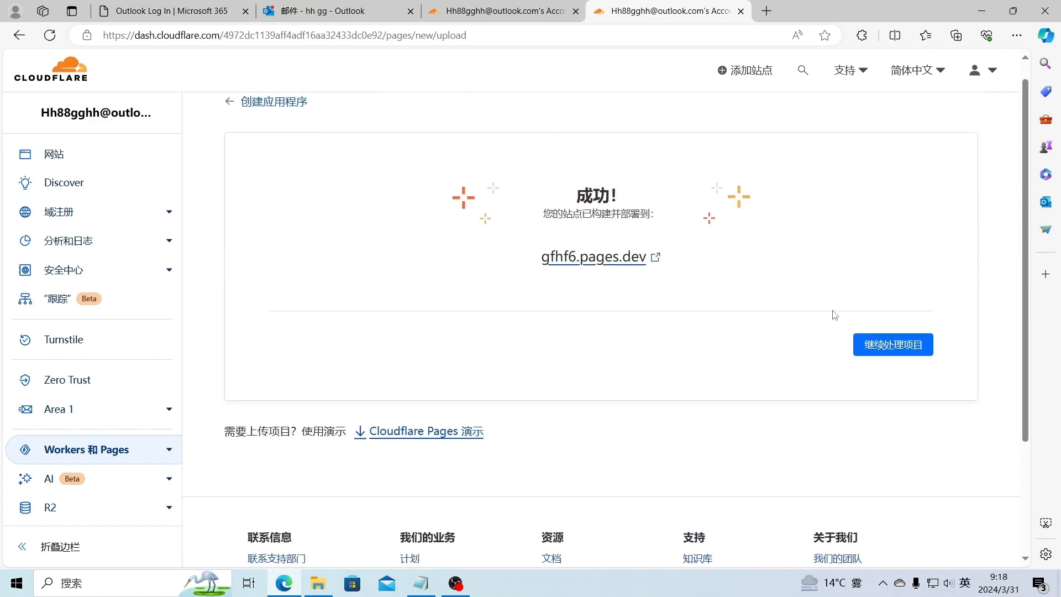
Step: In the gfhf6 project's 设置, add a production variable named UUID and move to its value
{"action": "left_click", "coordinate": [894, 352]}
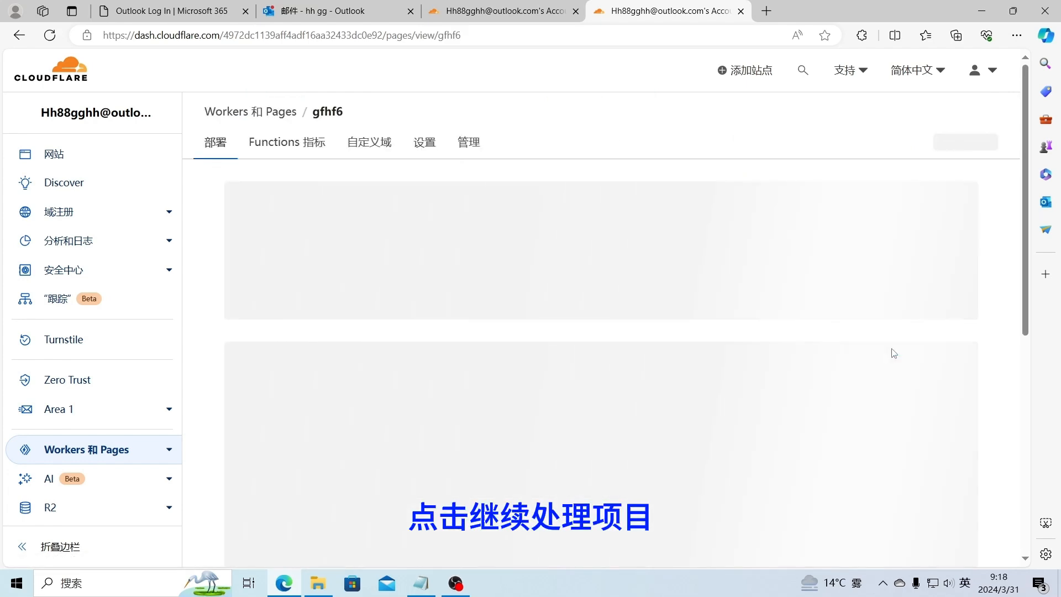
{"action": "scroll", "coordinate": [647, 363], "scroll_direction": "down", "scroll_amount": 2}
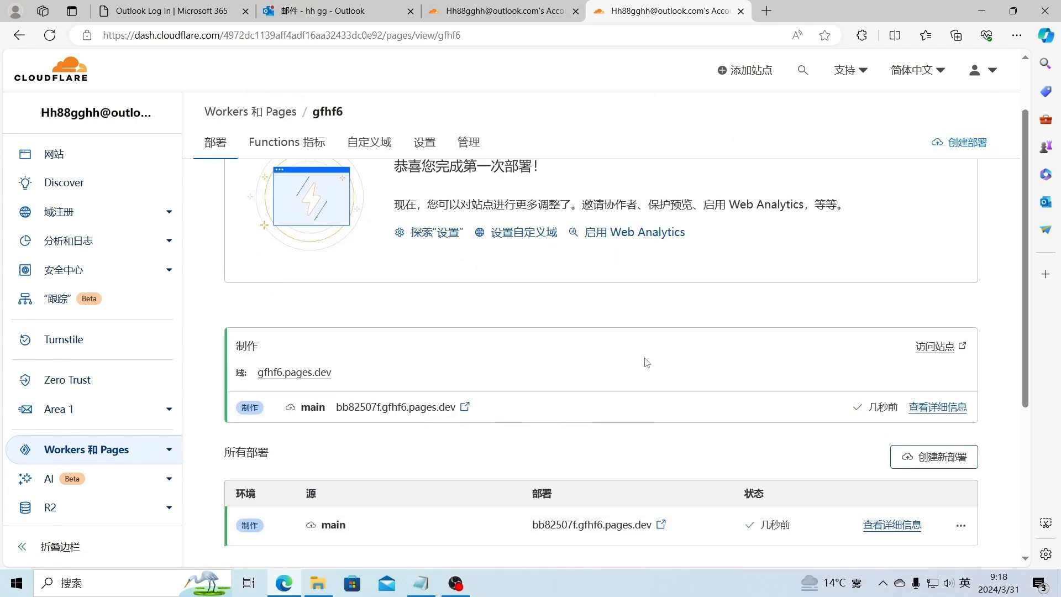
{"action": "scroll", "coordinate": [647, 363], "scroll_direction": "up", "scroll_amount": 2}
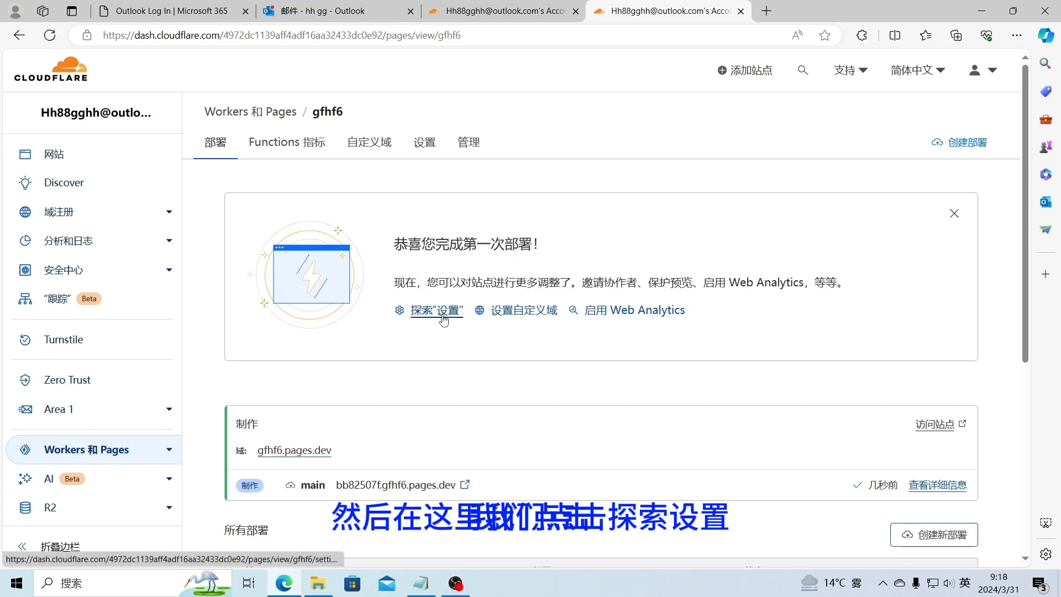
{"action": "left_click", "coordinate": [428, 149]}
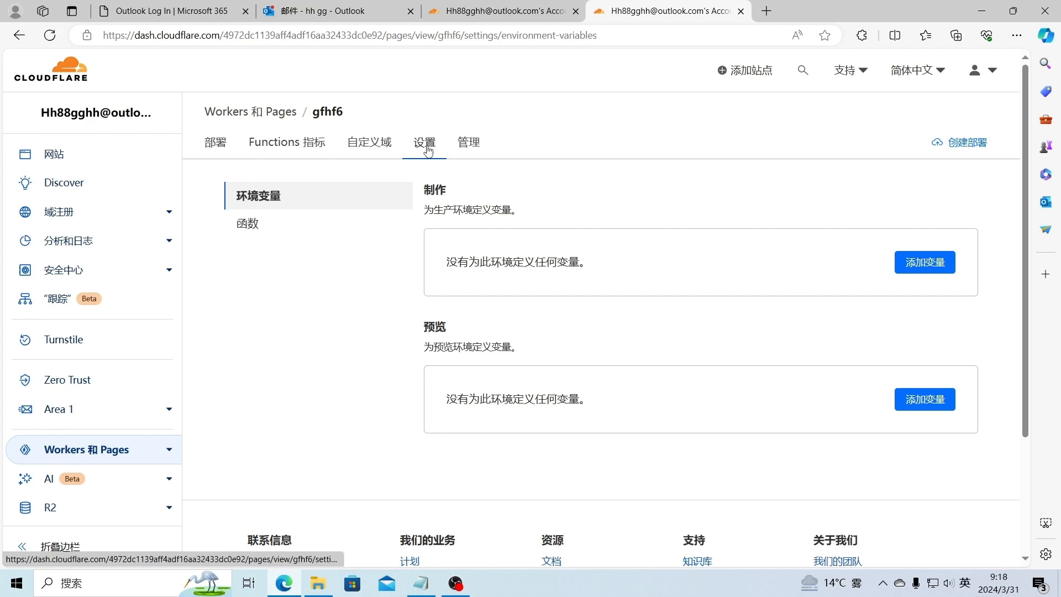
{"action": "left_click", "coordinate": [933, 268]}
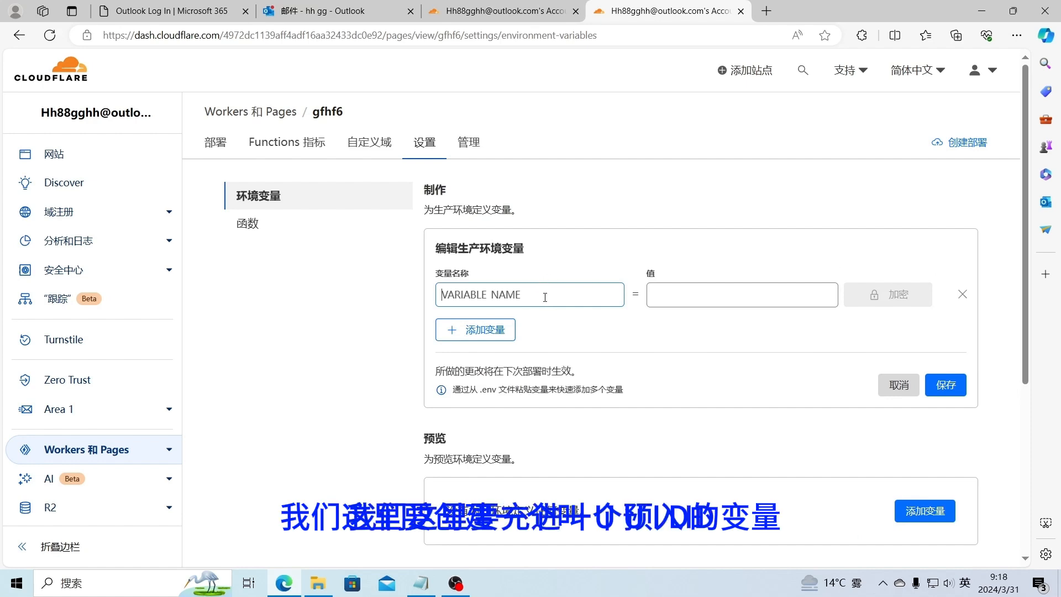
{"action": "type", "text": "UUID"}
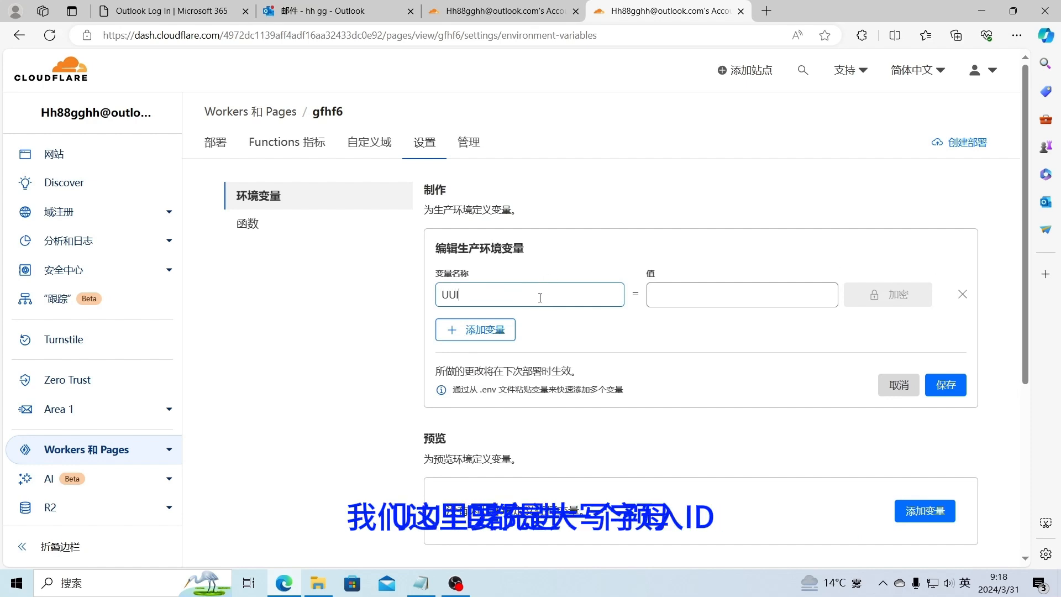
{"action": "left_click", "coordinate": [672, 300]}
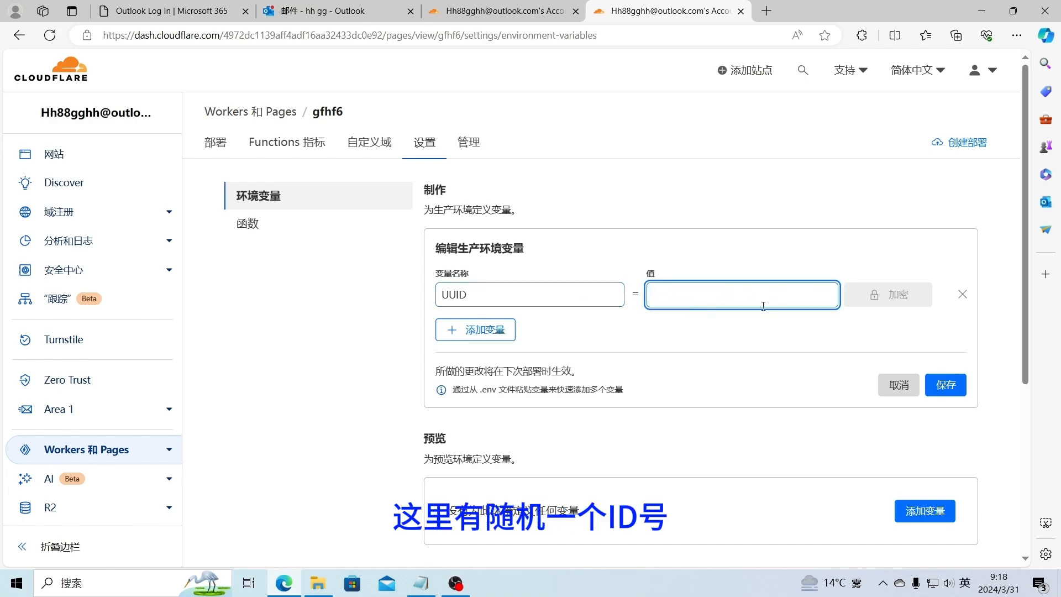
{"action": "left_click", "coordinate": [424, 584]}
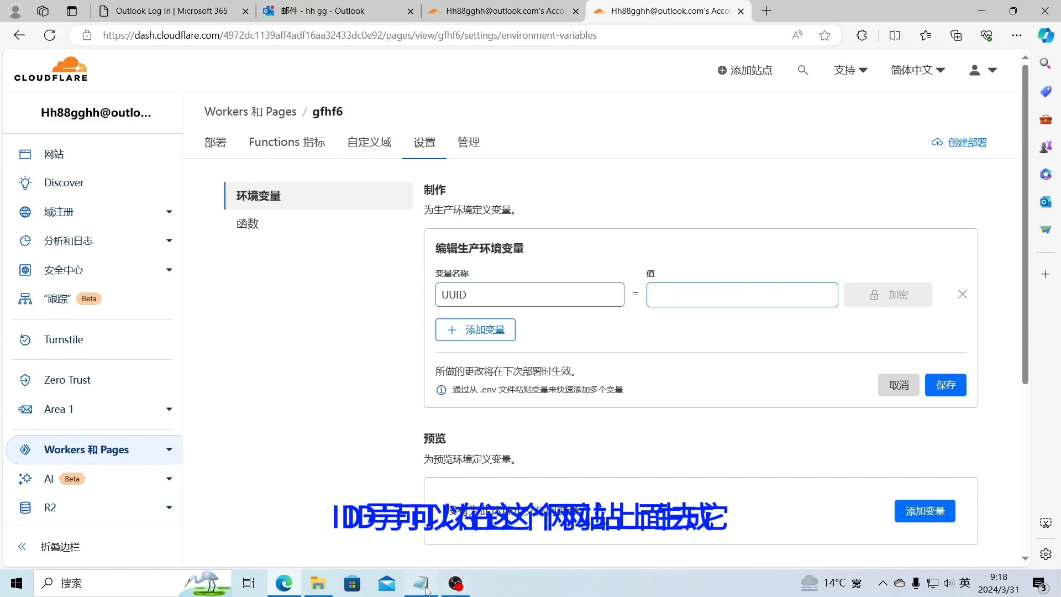
Step: Open 1024tools.com/uuid, generate two new batches, and copy the fourth UUID
{"action": "left_click_drag", "start_coordinate": [391, 373], "coordinate": [191, 373]}
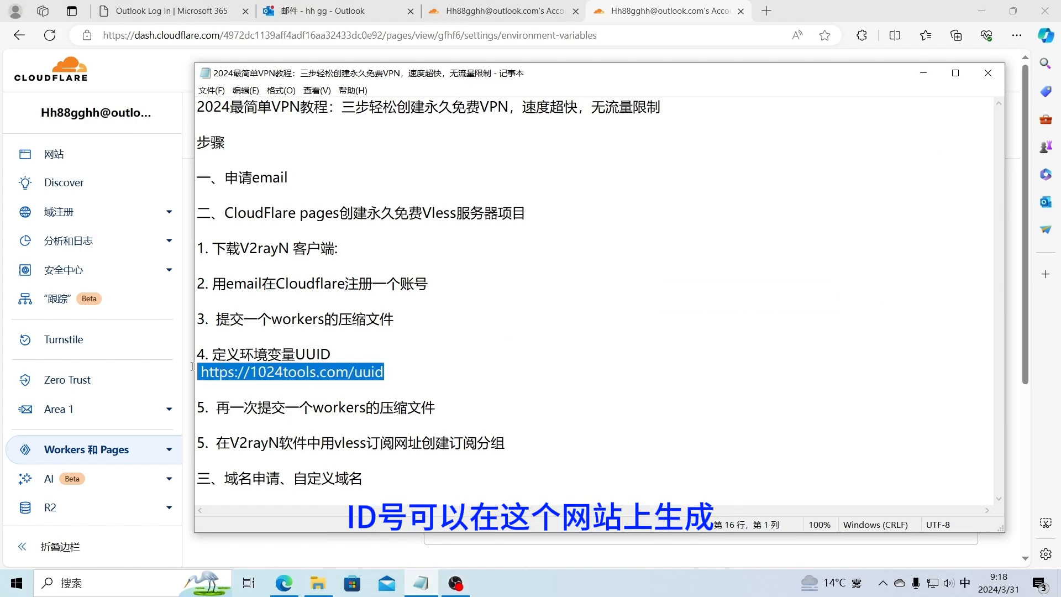
{"action": "left_click", "coordinate": [742, 59]}
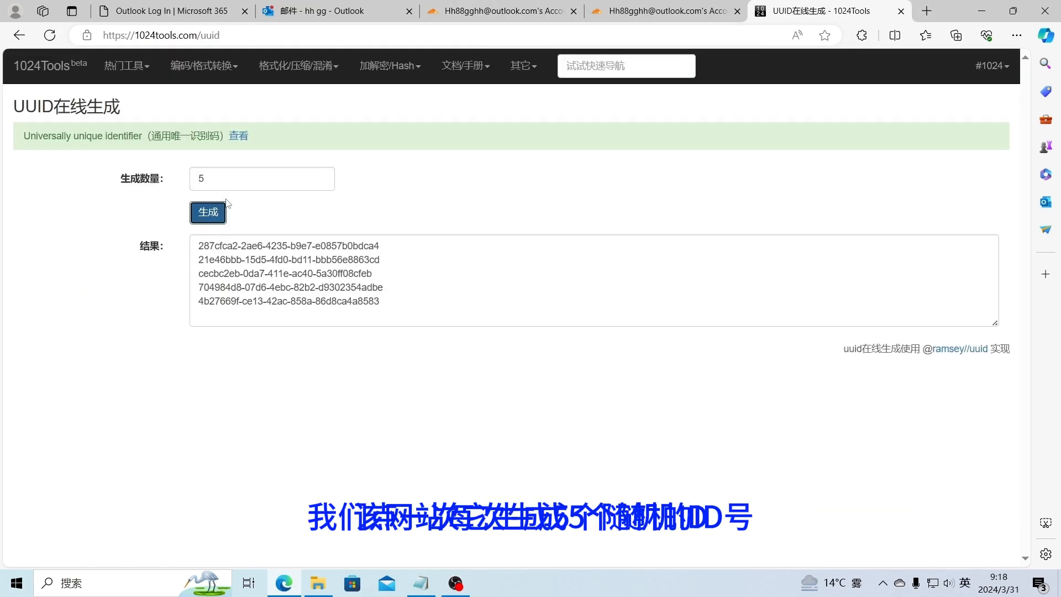
{"action": "left_click", "coordinate": [216, 216]}
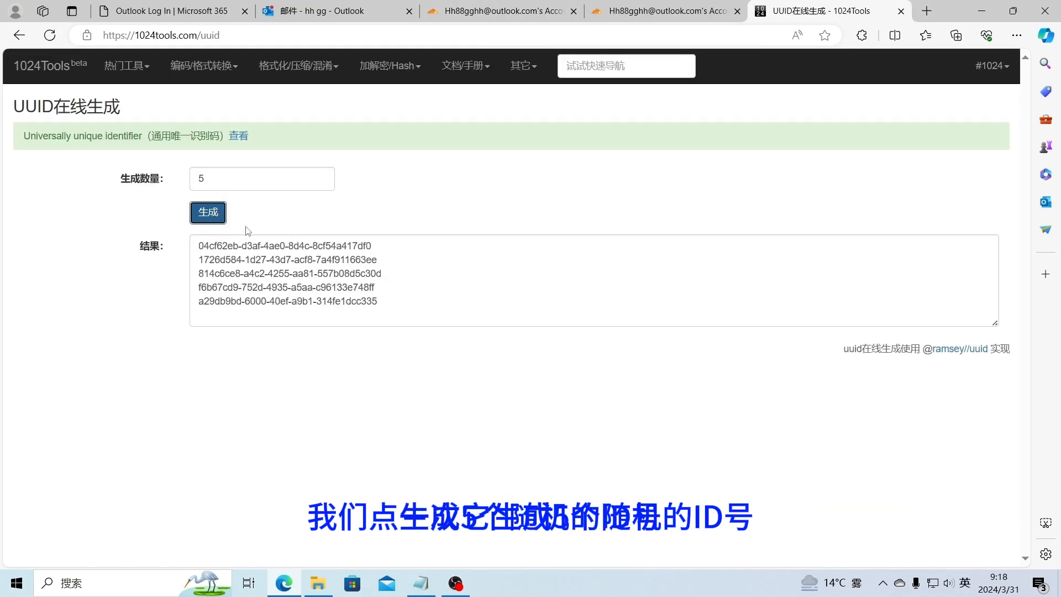
{"action": "left_click", "coordinate": [209, 217]}
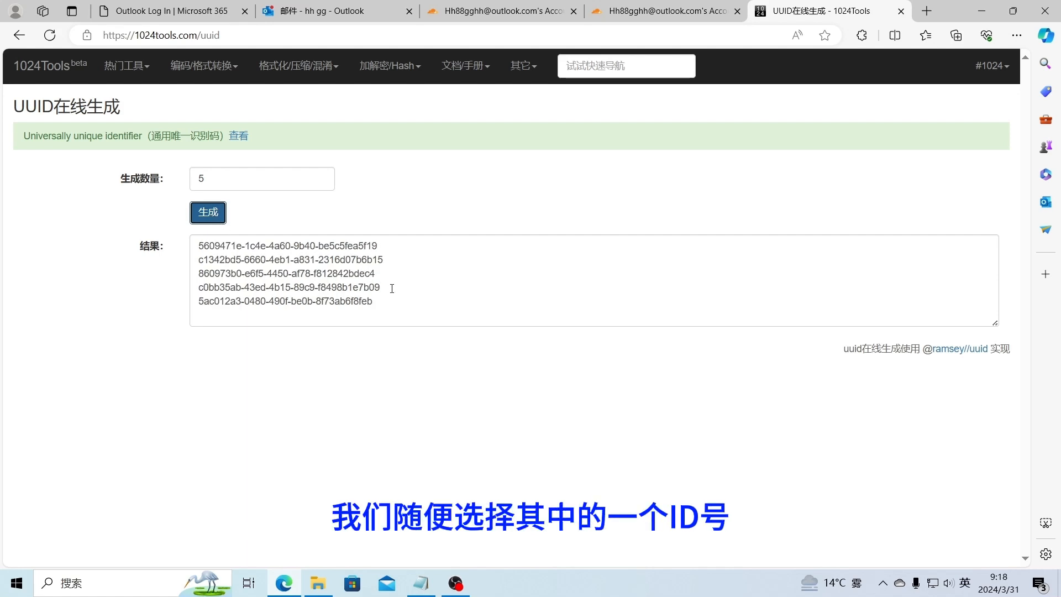
{"action": "left_click_drag", "start_coordinate": [380, 287], "coordinate": [199, 287]}
{"action": "key", "text": "ctrl+c"}
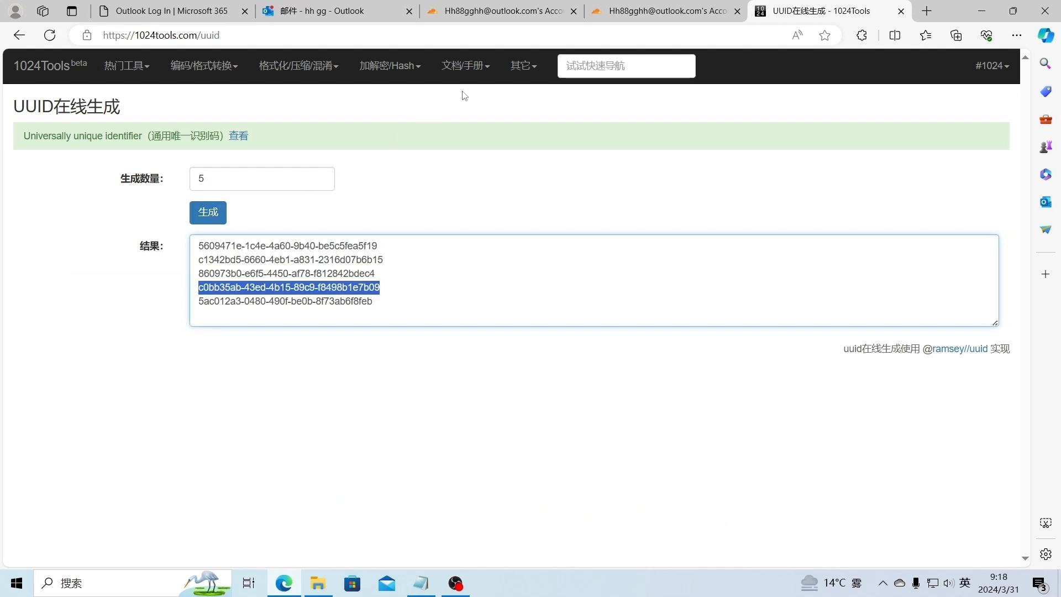
{"action": "left_click", "coordinate": [666, 11]}
Step: Paste the copied UUID as the variable's value, save it, and return to 部署
{"action": "left_click", "coordinate": [673, 294]}
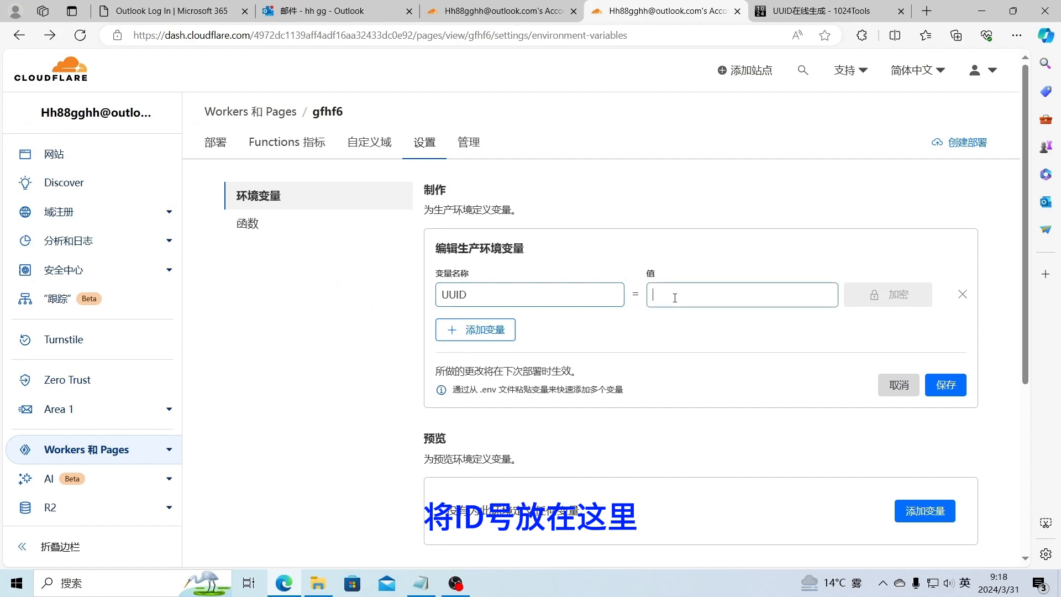
{"action": "key", "text": "ctrl+v"}
{"action": "left_click", "coordinate": [938, 399]}
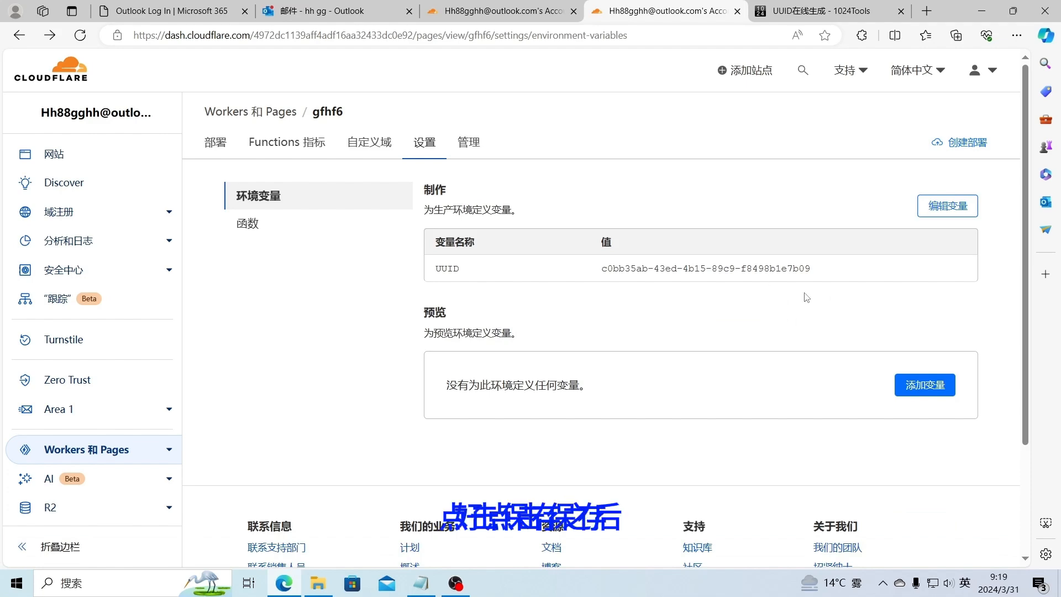
{"action": "left_click", "coordinate": [215, 142]}
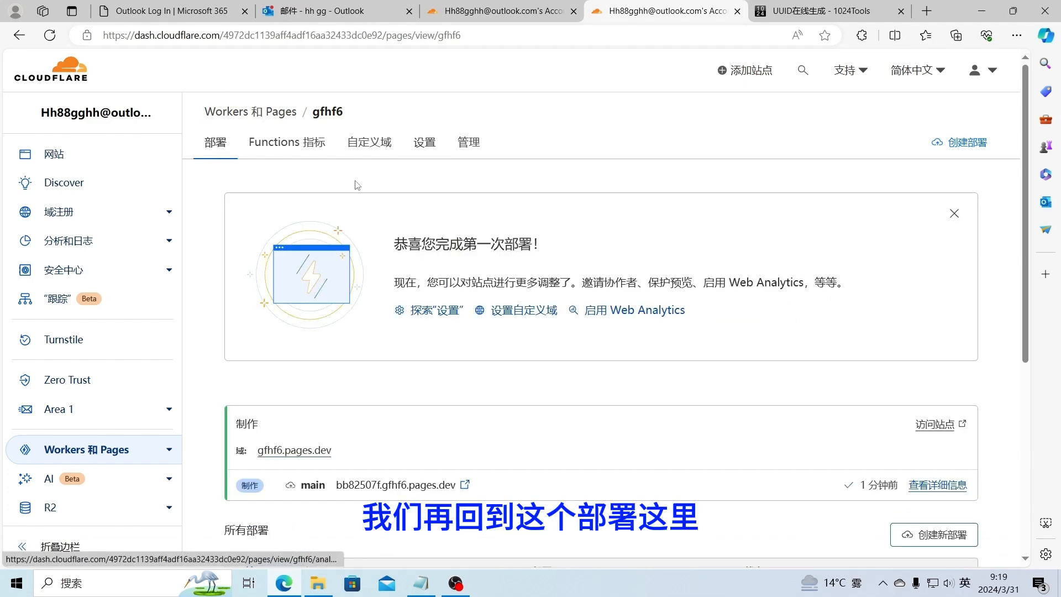
{"action": "scroll", "coordinate": [857, 407], "scroll_direction": "down", "scroll_amount": 3}
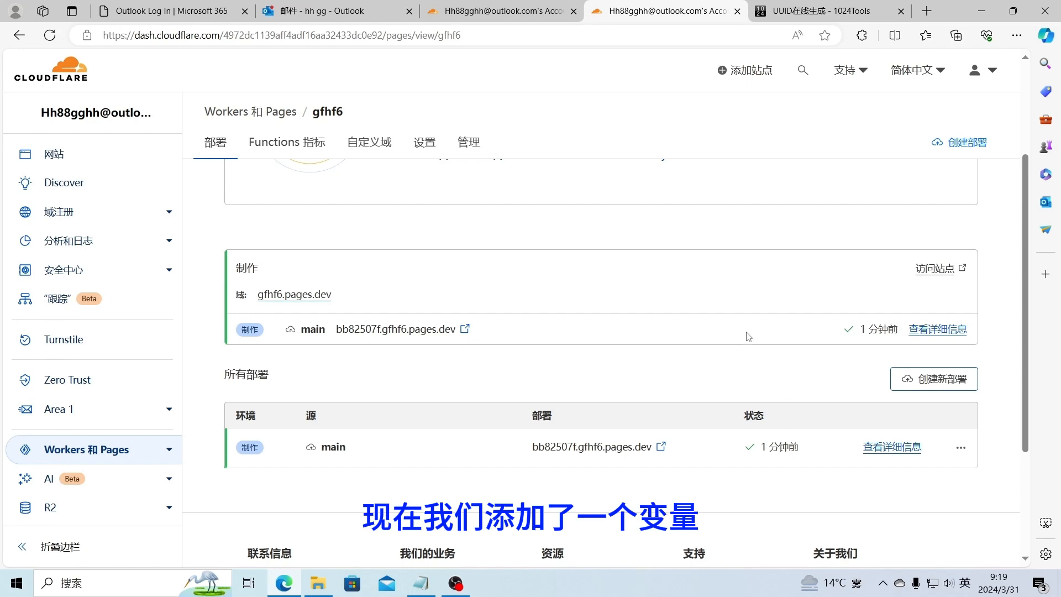
Step: Create a new deployment by re-uploading worker.zip and saving and deploying it
{"action": "left_click", "coordinate": [915, 386]}
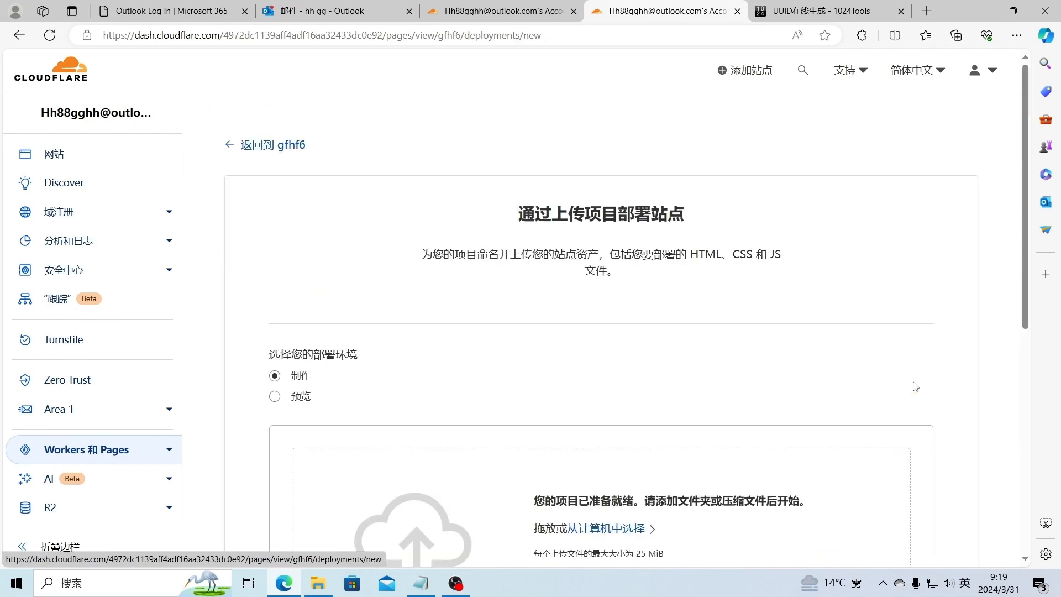
{"action": "scroll", "coordinate": [625, 313], "scroll_direction": "down", "scroll_amount": 4}
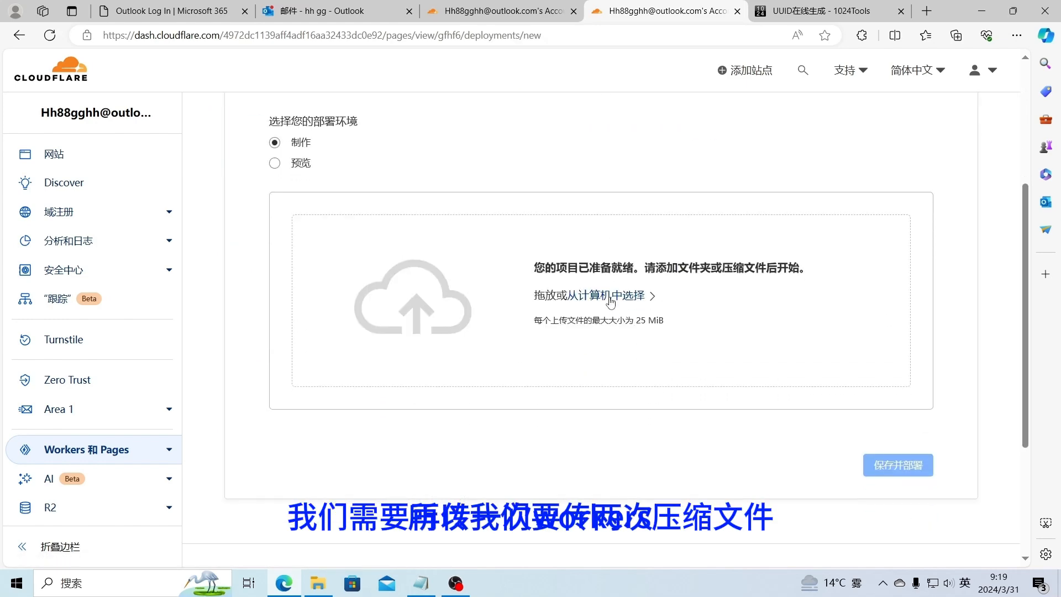
{"action": "left_click", "coordinate": [604, 297]}
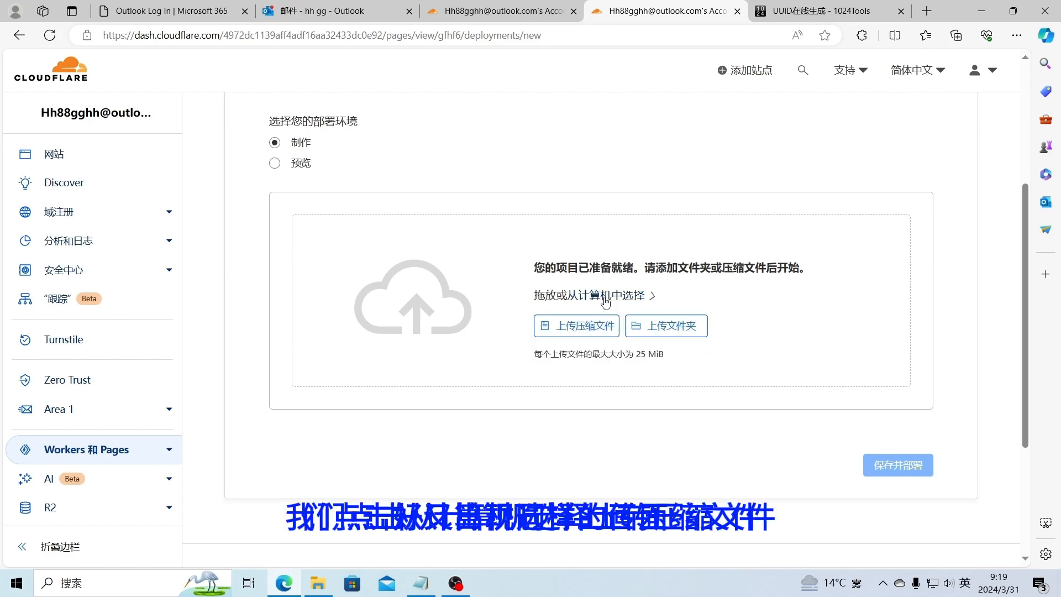
{"action": "left_click", "coordinate": [597, 330]}
{"action": "double_click", "coordinate": [169, 227]}
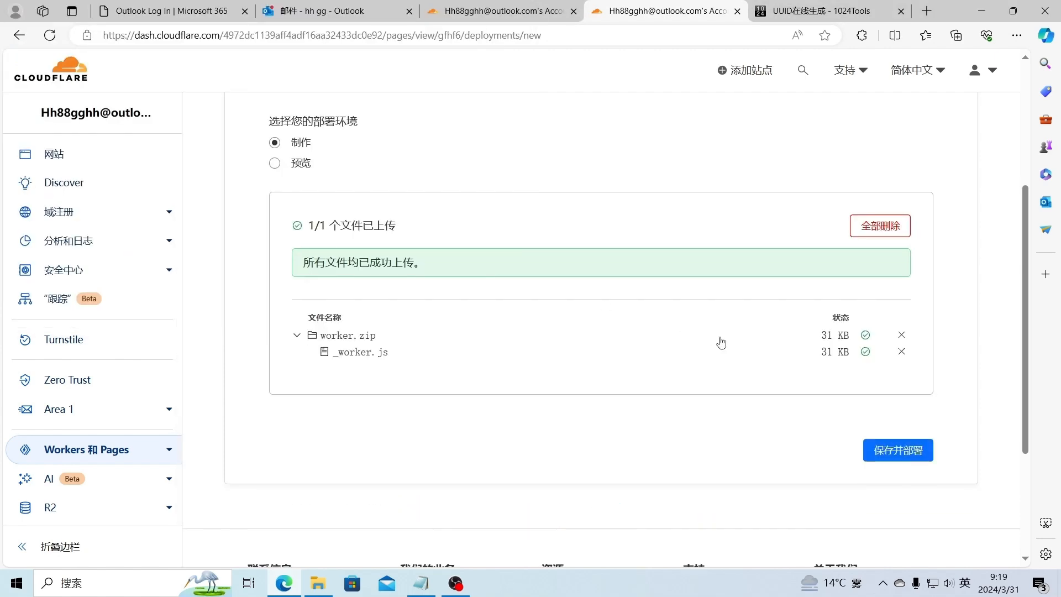
{"action": "left_click", "coordinate": [895, 453]}
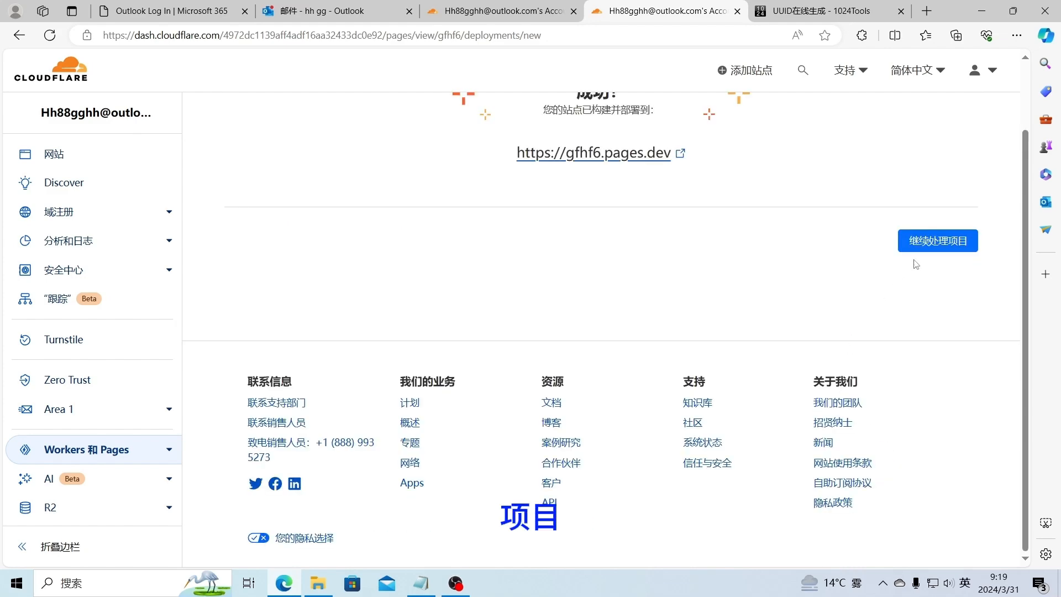
{"action": "left_click", "coordinate": [919, 244]}
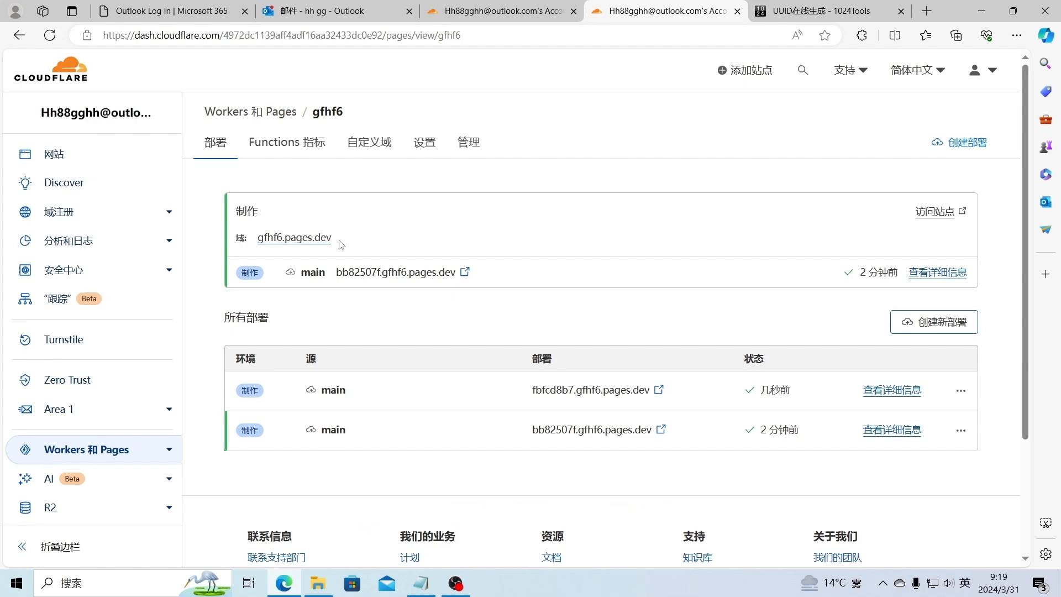
Step: Copy the gfhf6.pages.dev domain into a new browser tab's address bar
{"action": "left_click_drag", "start_coordinate": [341, 245], "coordinate": [258, 238]}
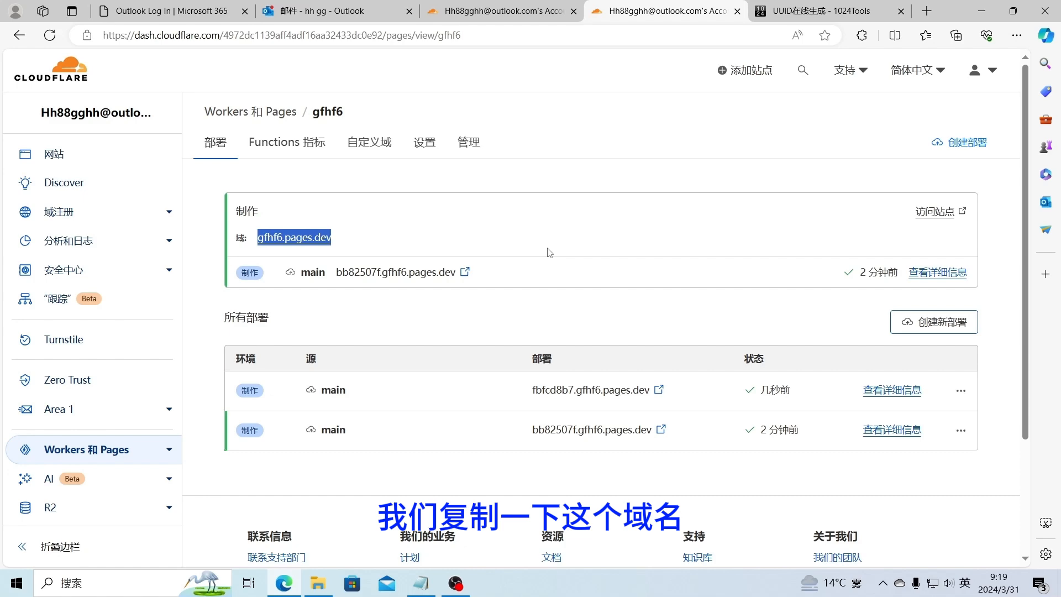
{"action": "key", "text": "ctrl+c"}
{"action": "key", "text": "ctrl+t"}
{"action": "key", "text": "ctrl+v"}
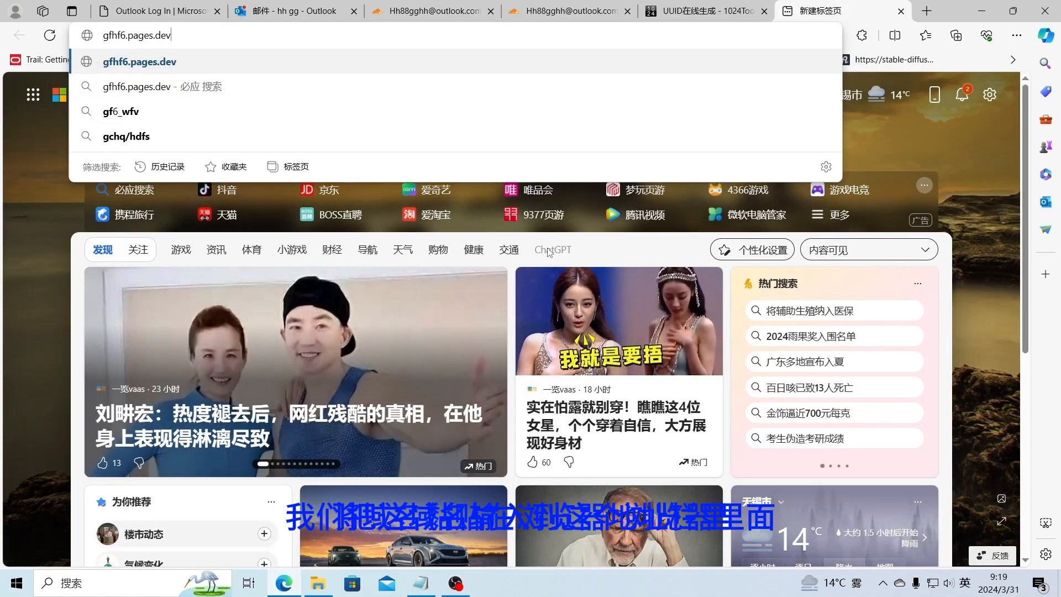
Step: Append '/' plus the UUID value from environment variables to the domain and load it
{"action": "left_click", "coordinate": [566, 11]}
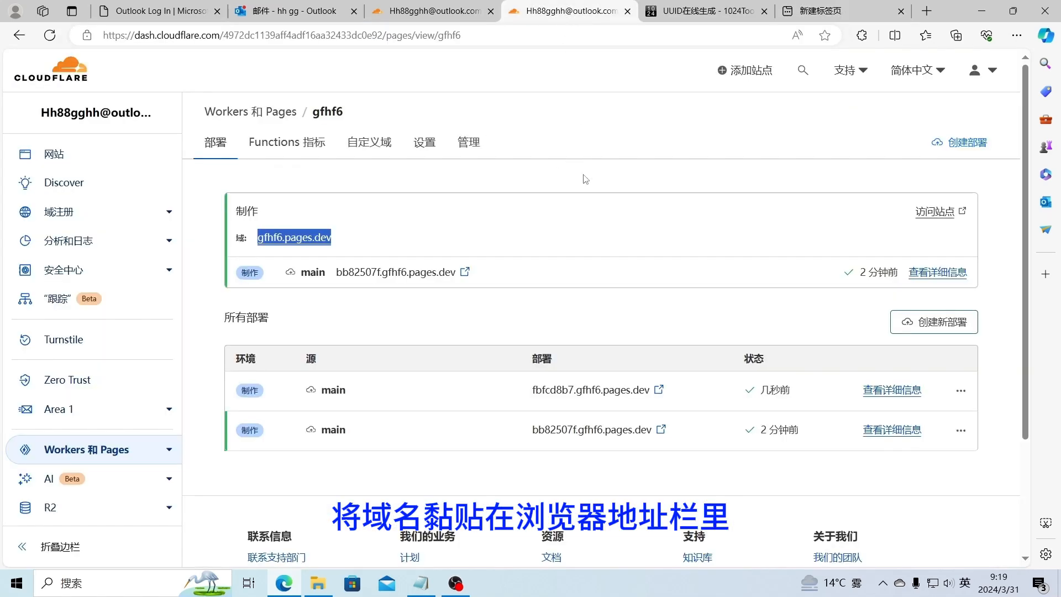
{"action": "left_click", "coordinate": [418, 146]}
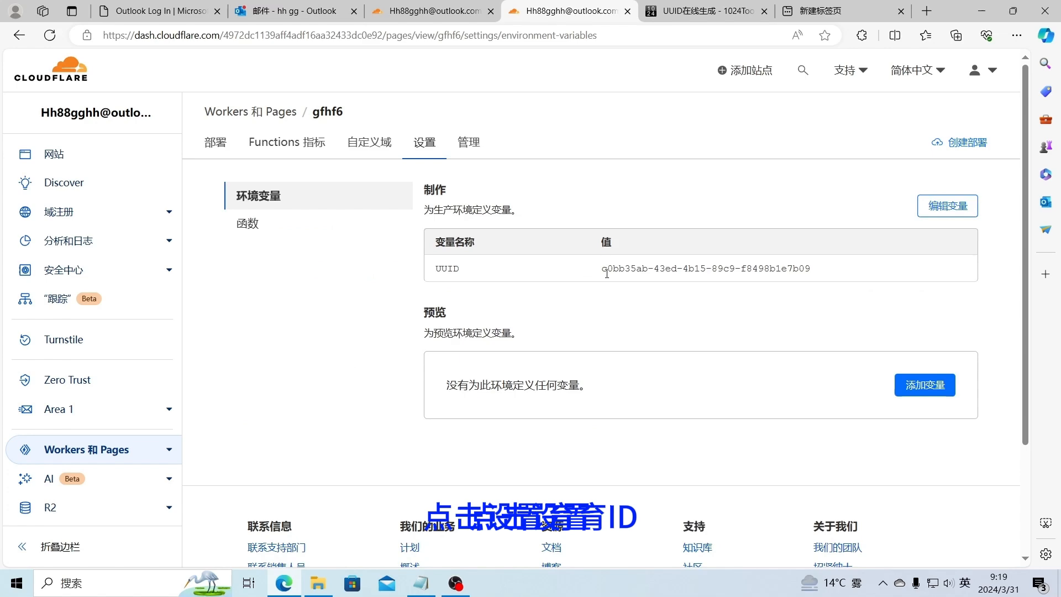
{"action": "left_click_drag", "start_coordinate": [603, 269], "coordinate": [831, 273]}
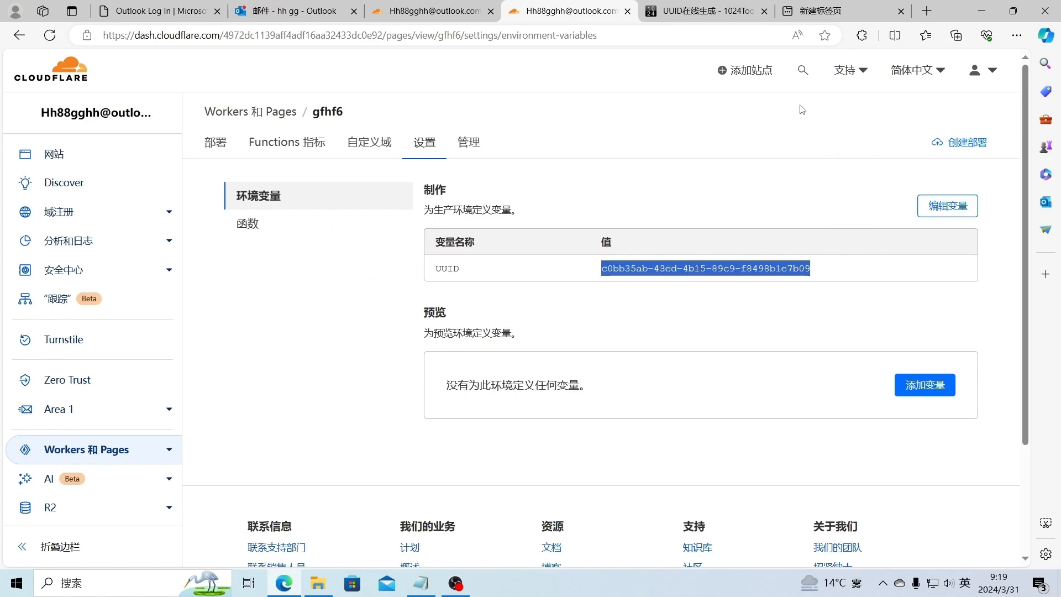
{"action": "left_click", "coordinate": [840, 11]}
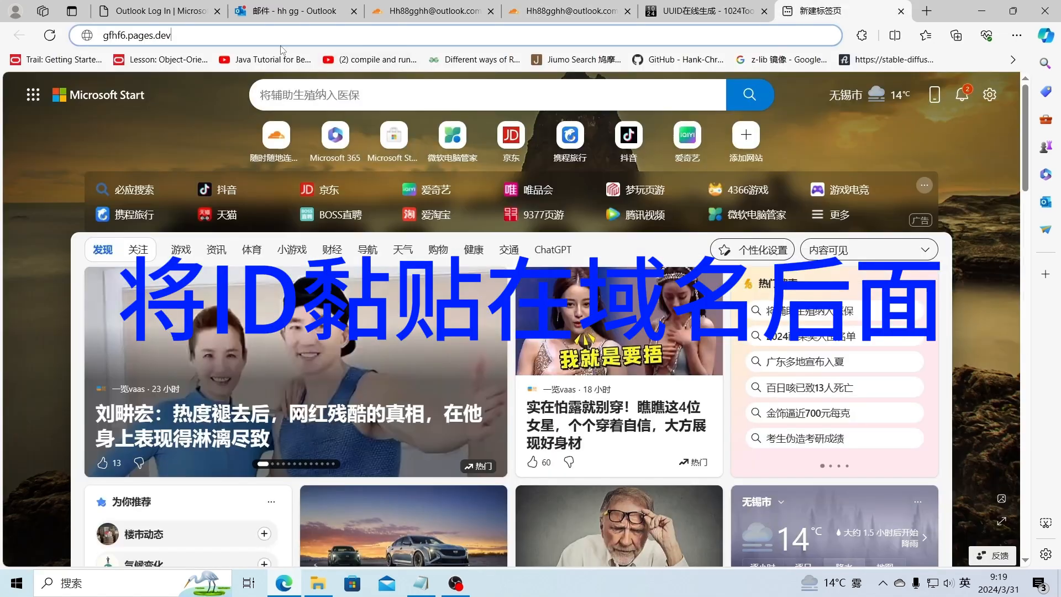
{"action": "type", "text": "/"}
{"action": "key", "text": "ctrl+v"}
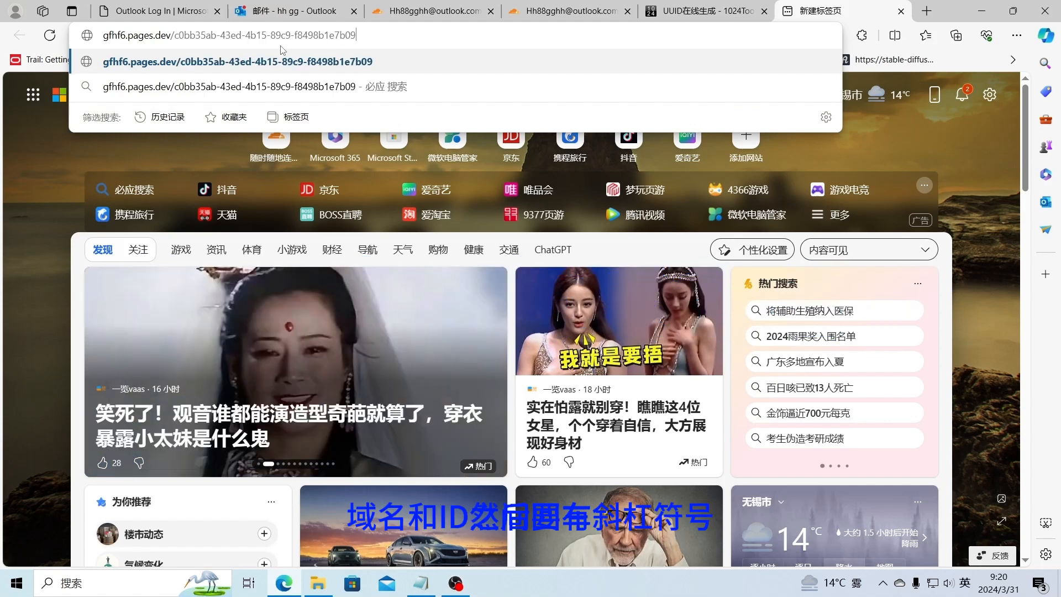
{"action": "key", "text": "Return"}
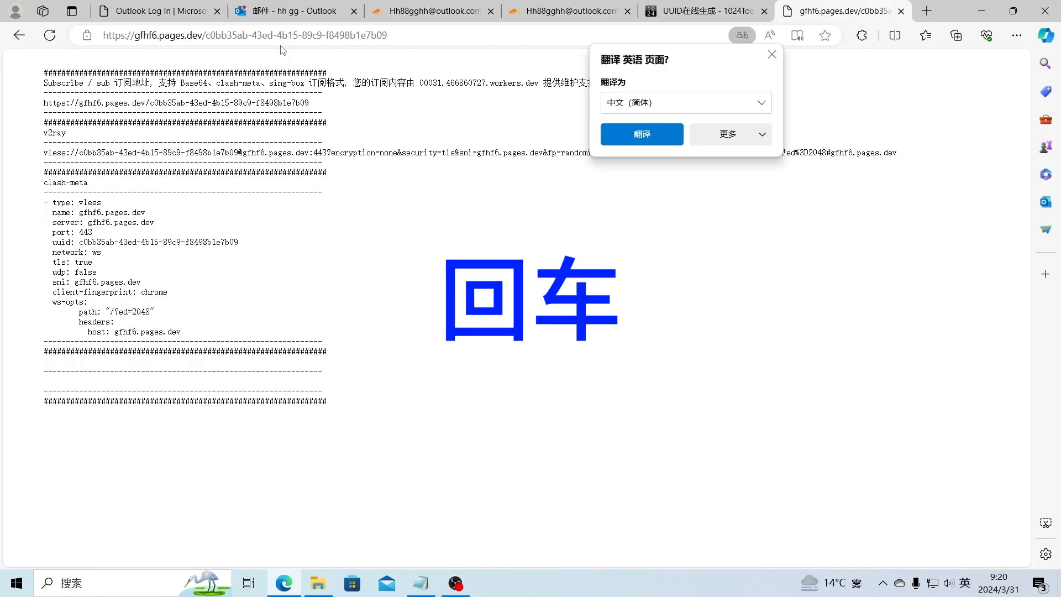
Step: Copy the subscription URL line from the page, then bring up File Explorer
{"action": "left_click", "coordinate": [772, 54]}
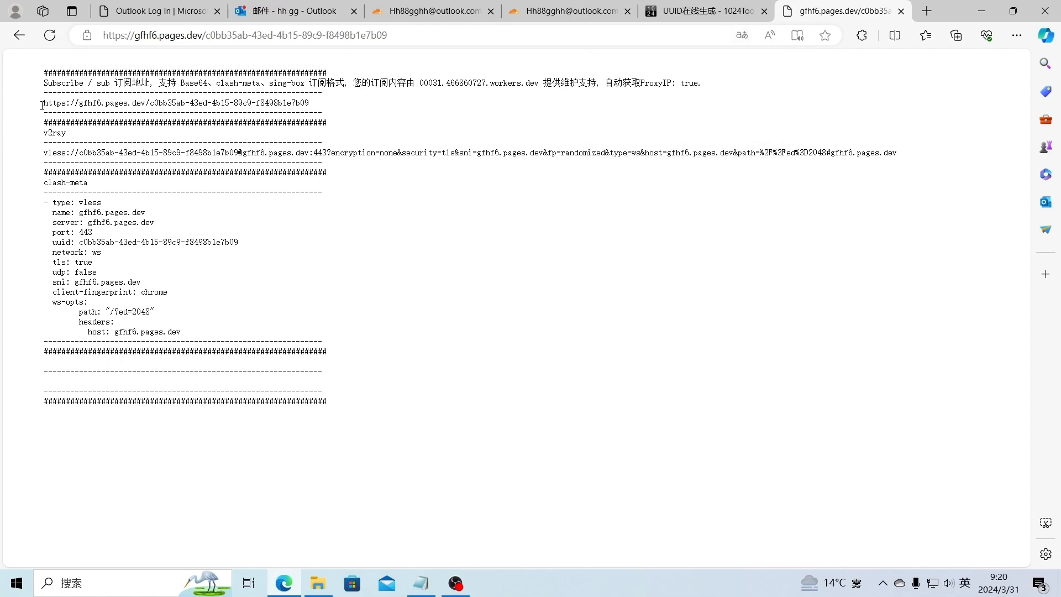
{"action": "left_click_drag", "start_coordinate": [45, 104], "coordinate": [327, 107]}
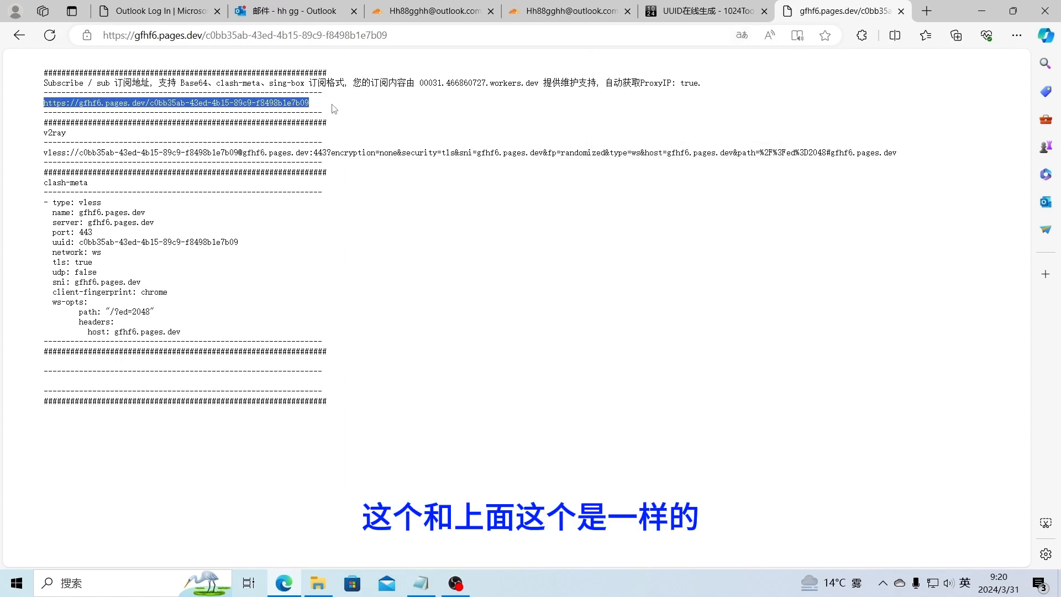
{"action": "left_click", "coordinate": [393, 31]}
{"action": "left_click", "coordinate": [117, 140]}
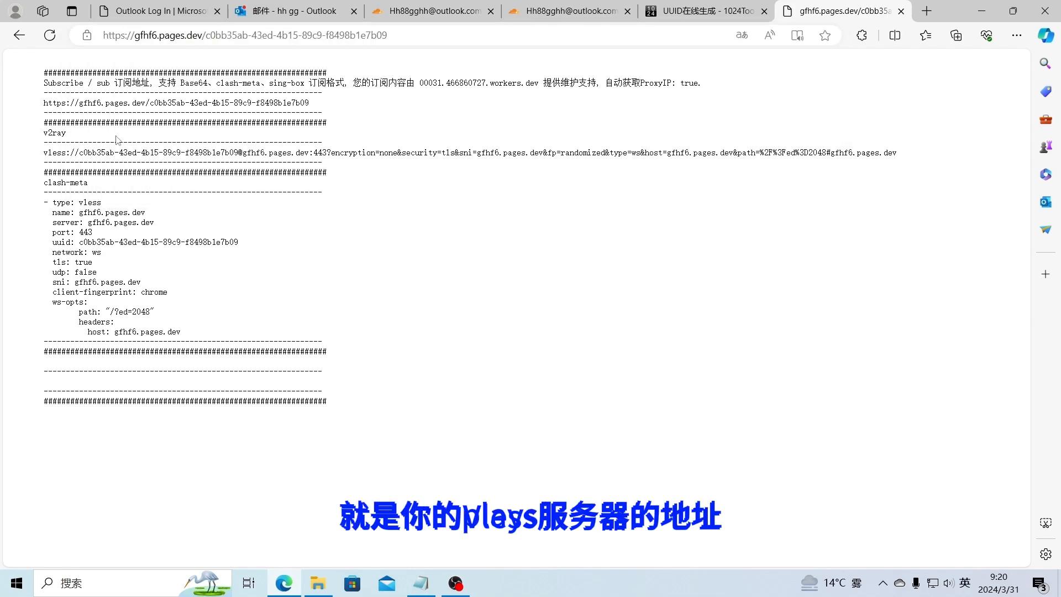
{"action": "left_click_drag", "start_coordinate": [46, 104], "coordinate": [288, 103]}
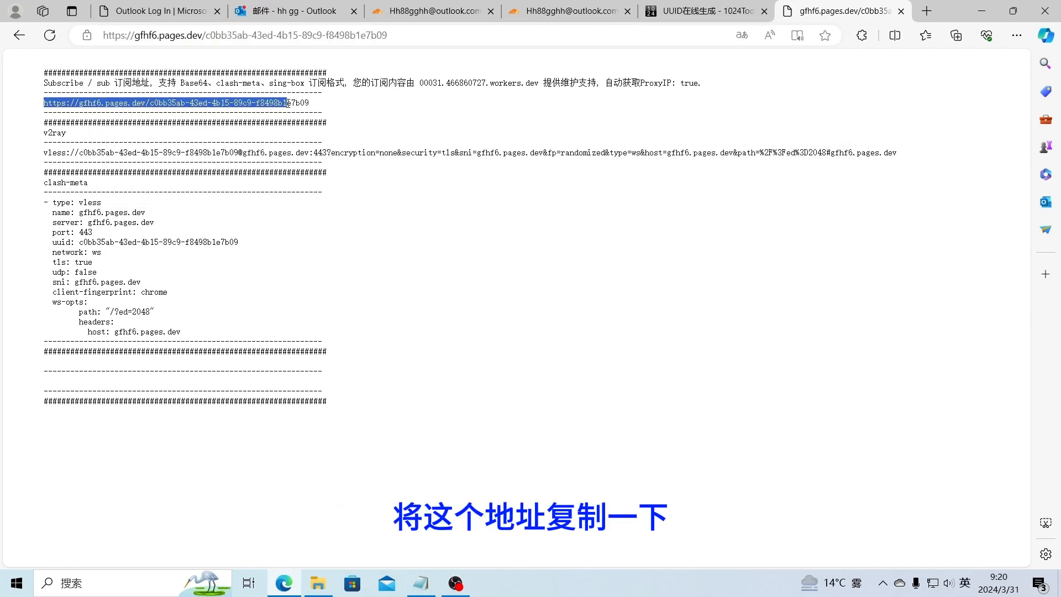
{"action": "right_click", "coordinate": [313, 107]}
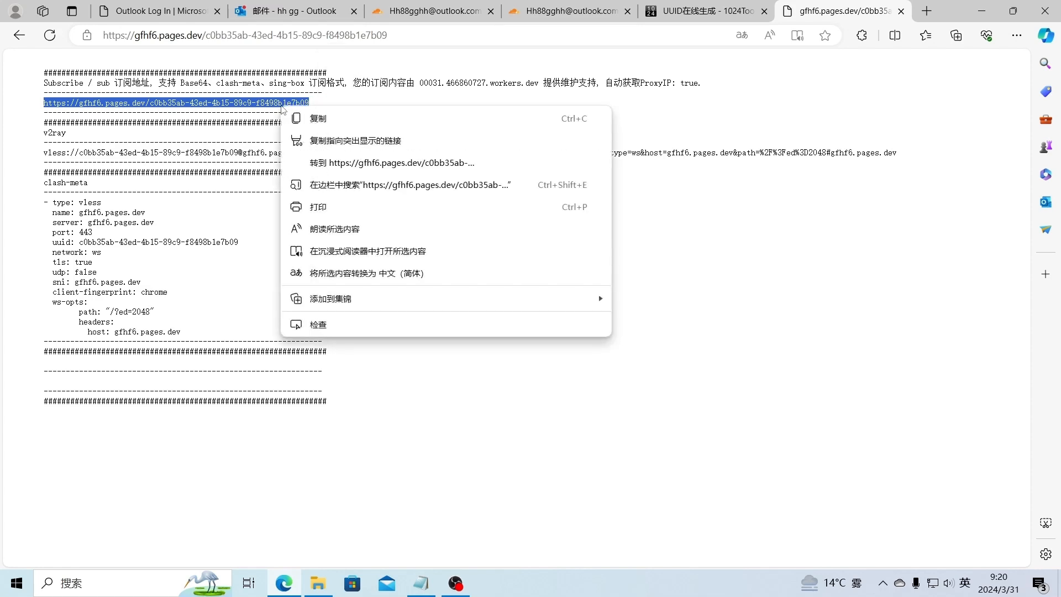
{"action": "left_click", "coordinate": [317, 119]}
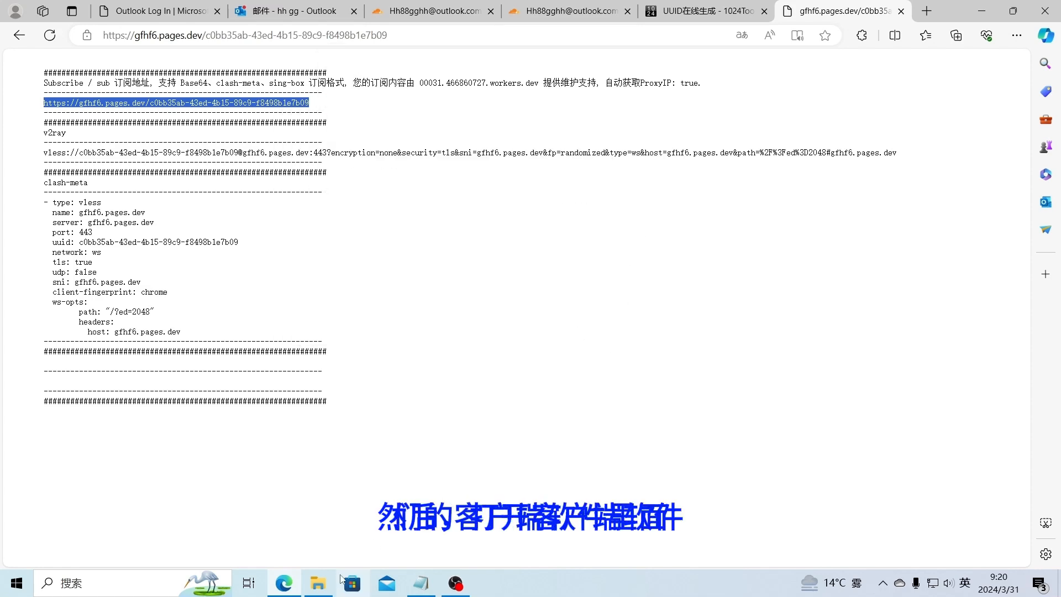
{"action": "left_click", "coordinate": [323, 584]}
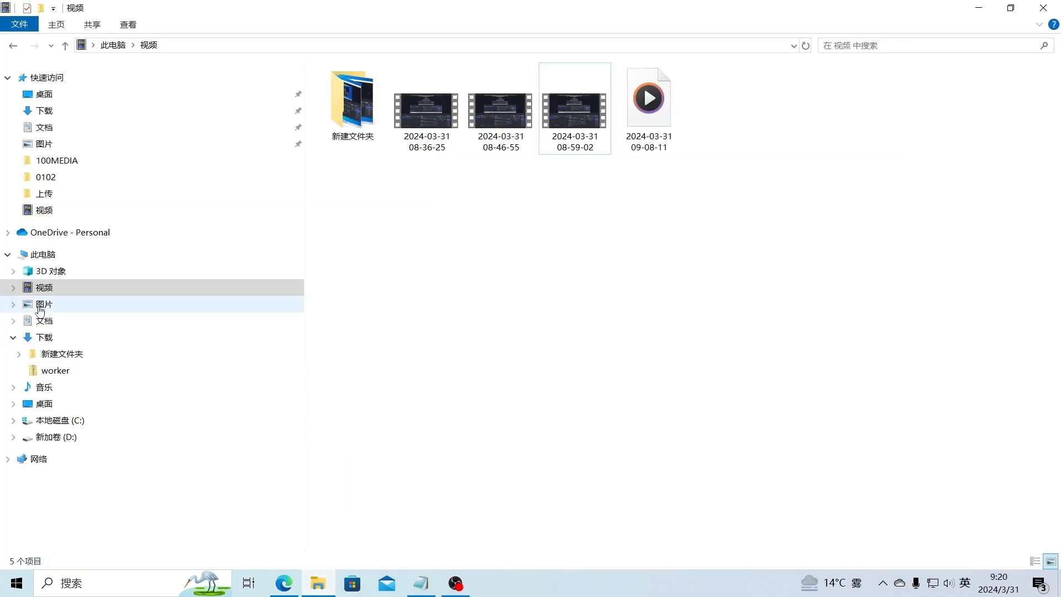
Step: Launch v2rayN.exe from the C:\v2rayn folder
{"action": "left_click", "coordinate": [59, 420]}
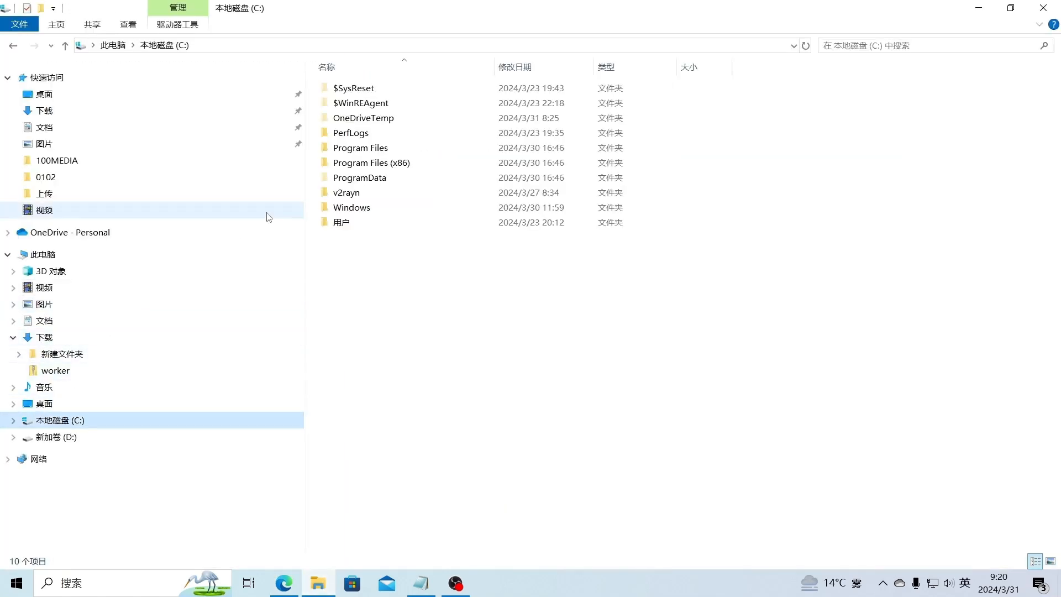
{"action": "double_click", "coordinate": [349, 192]}
{"action": "double_click", "coordinate": [391, 207]}
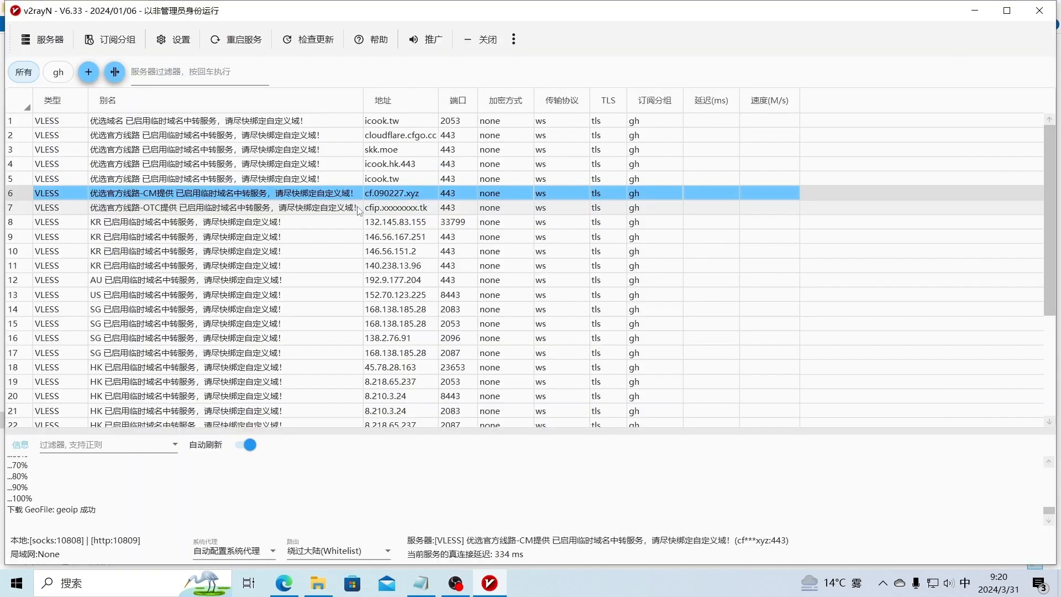
Step: Add a v2rayN subscription group aliased 'ff' with the copied subscription URL pasted in
{"action": "left_click", "coordinate": [87, 73]}
{"action": "left_click", "coordinate": [424, 155]}
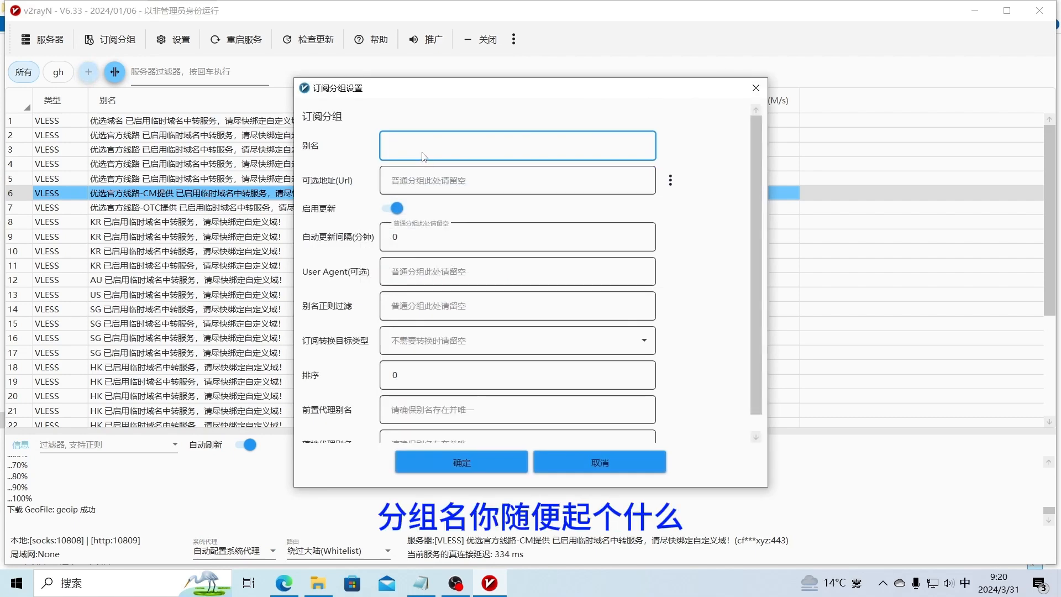
{"action": "type", "text": "hg"}
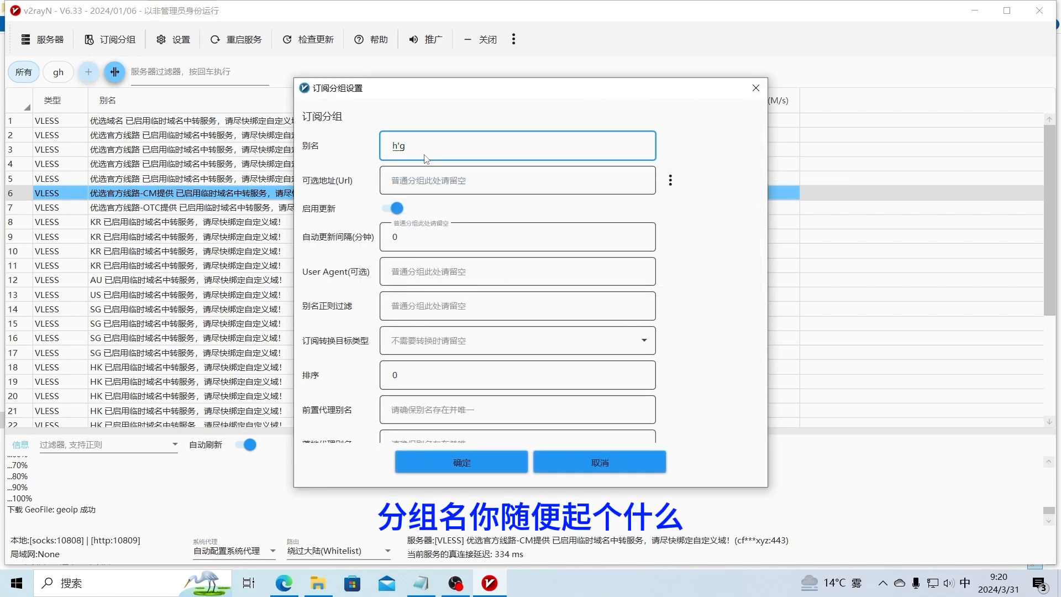
{"action": "key", "text": "shift"}
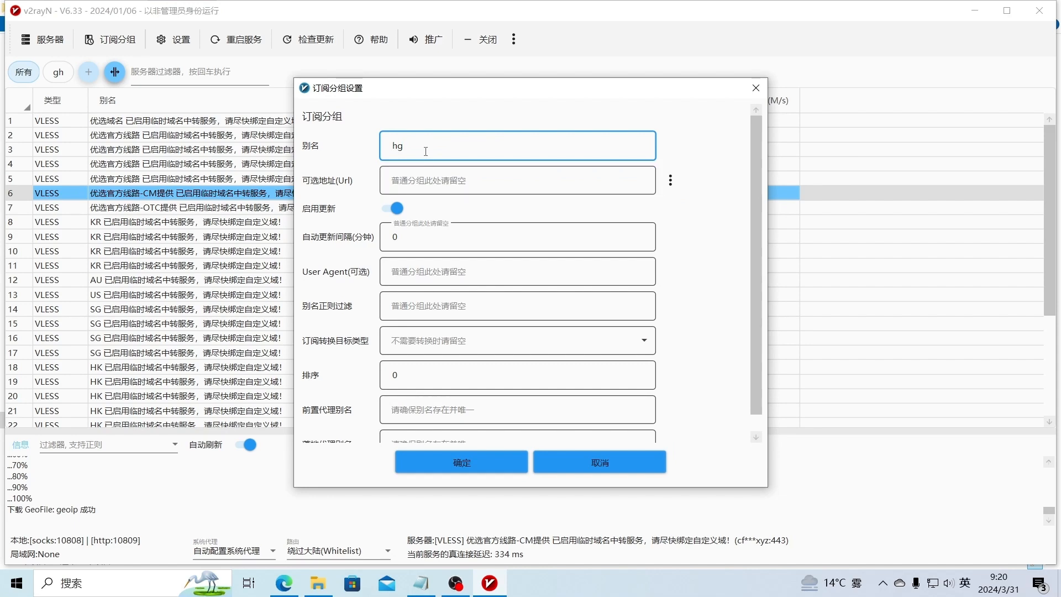
{"action": "left_click_drag", "start_coordinate": [425, 150], "coordinate": [336, 148]}
{"action": "type", "text": "ff"}
{"action": "left_click", "coordinate": [416, 180]}
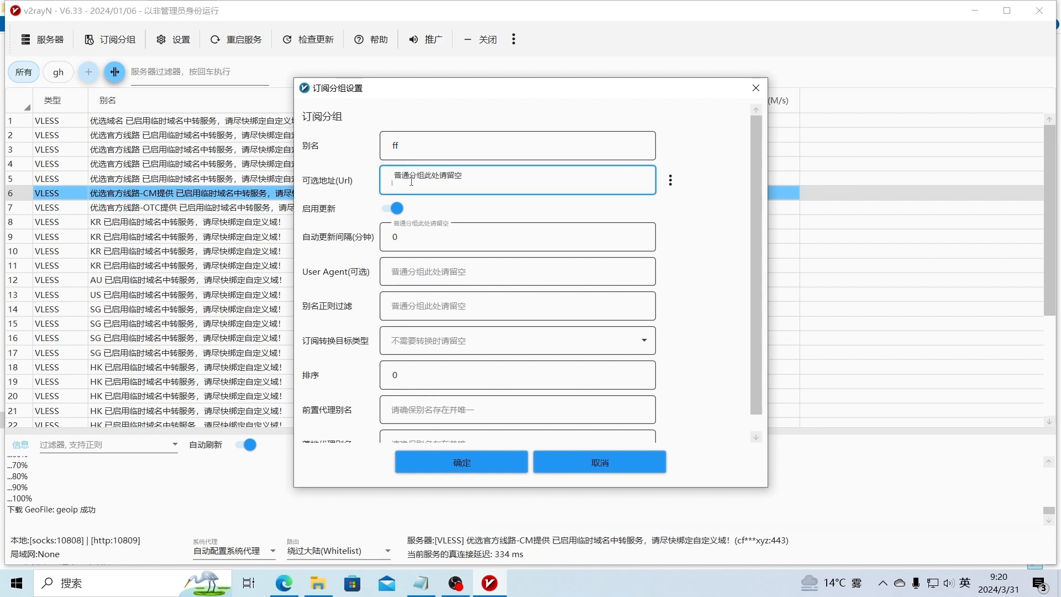
{"action": "key", "text": "ctrl+v"}
{"action": "left_click", "coordinate": [470, 463]}
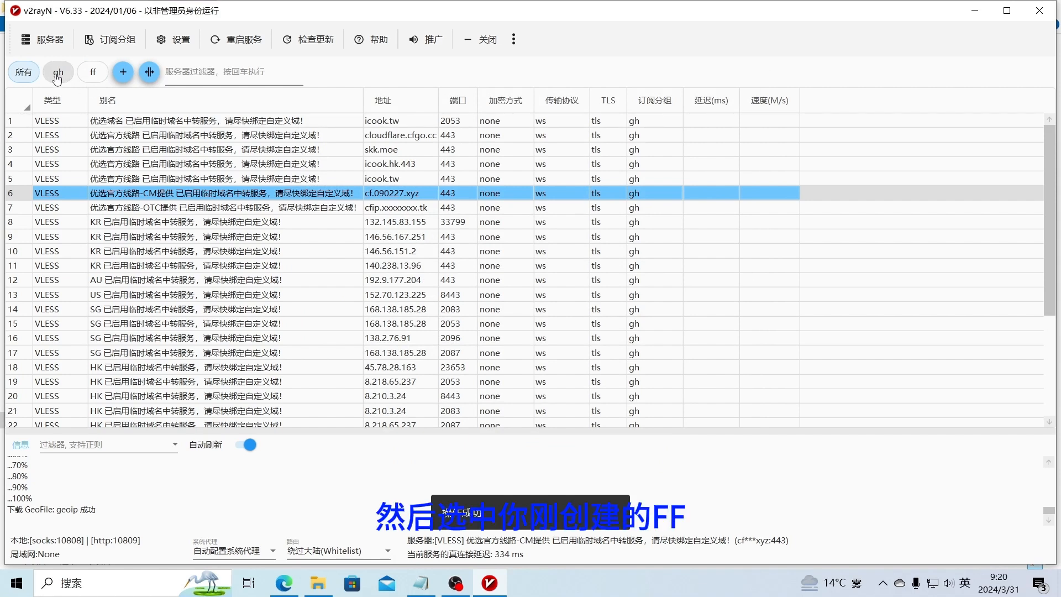
Step: Update the ff subscription via proxy and make the cf.090227.xyz server in row 6 active
{"action": "left_click", "coordinate": [92, 74]}
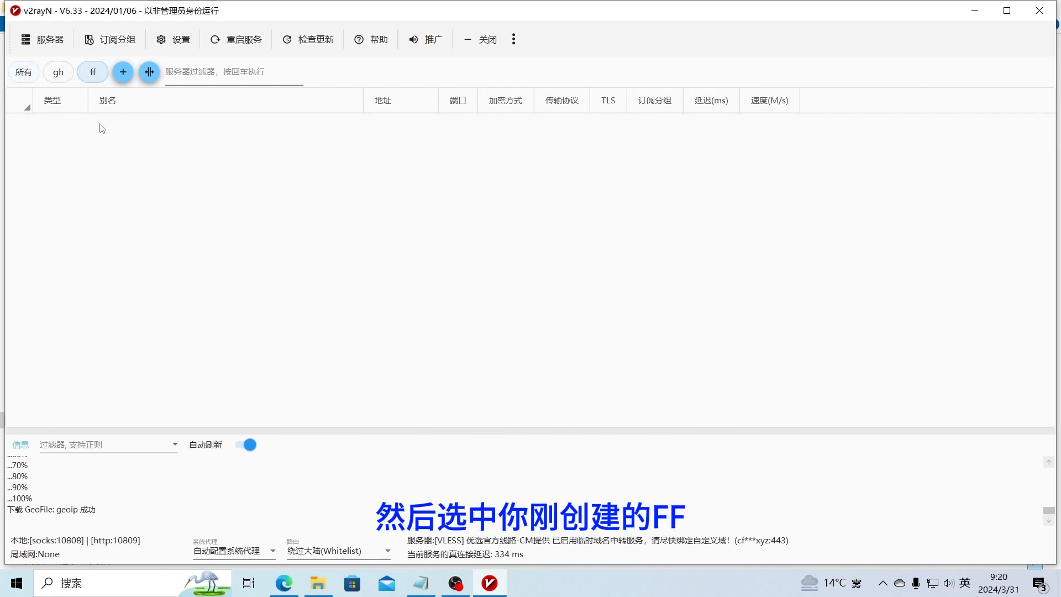
{"action": "left_click", "coordinate": [111, 42]}
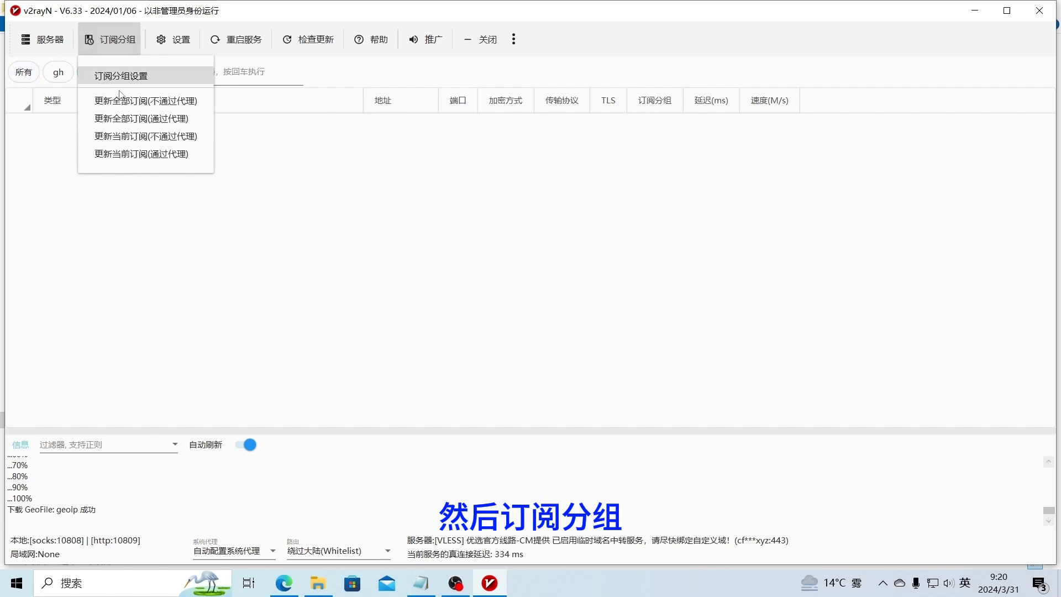
{"action": "left_click", "coordinate": [133, 157]}
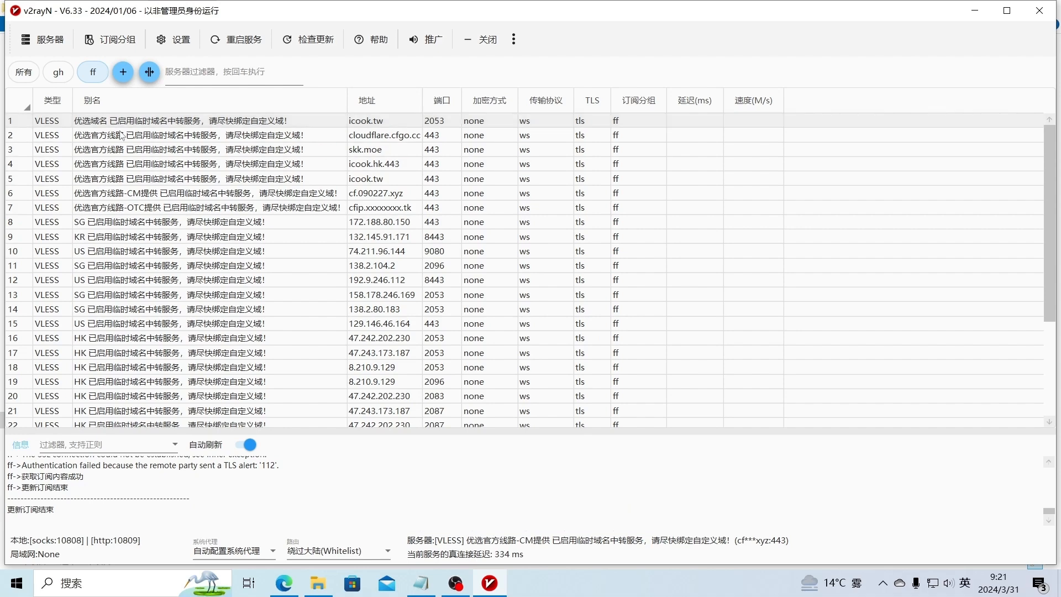
{"action": "left_click", "coordinate": [204, 195]}
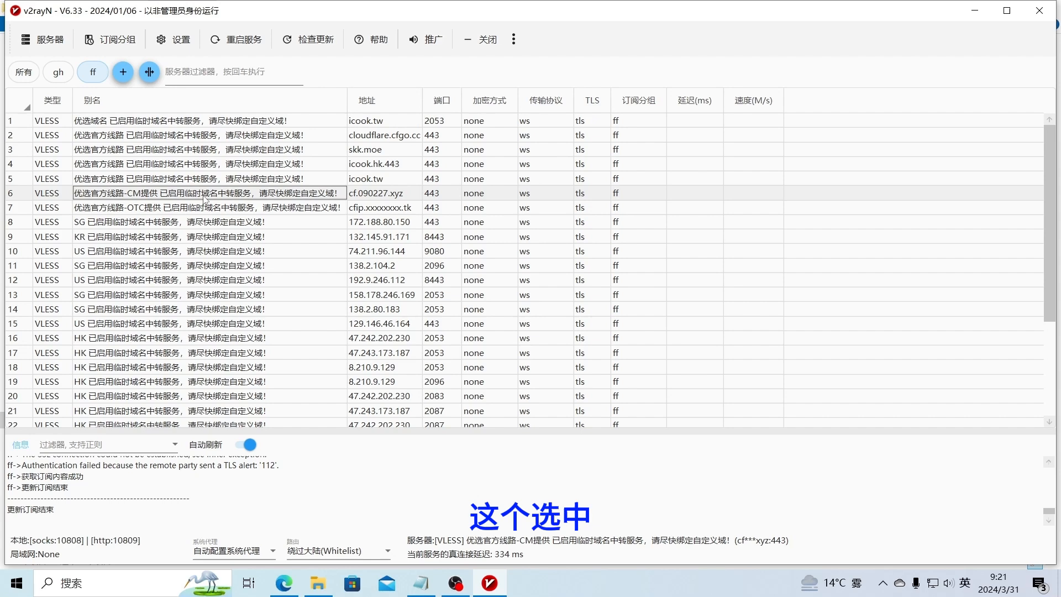
{"action": "key", "text": "Return"}
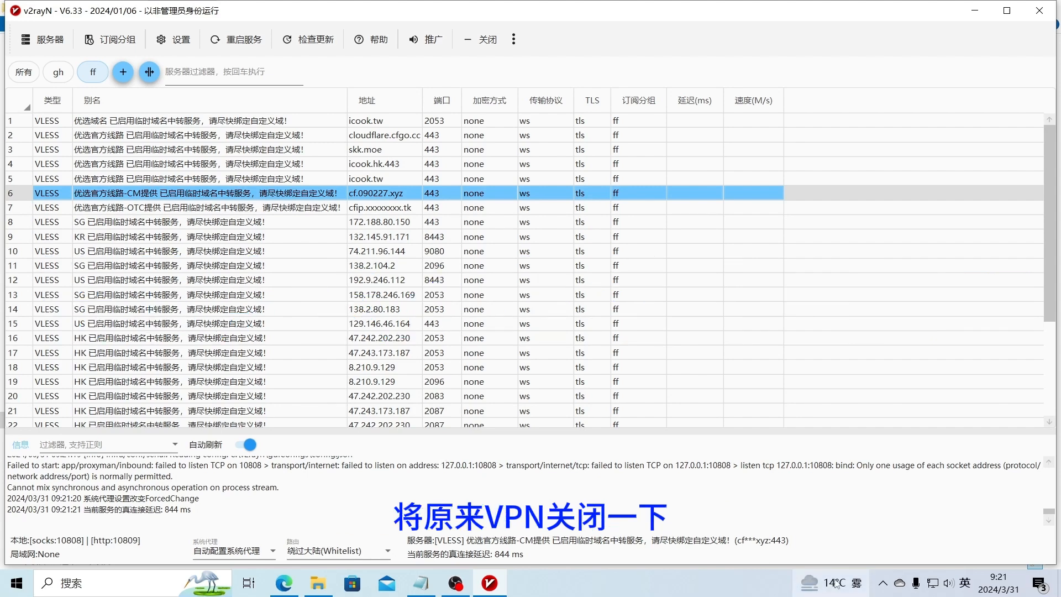
Step: Quit the duplicate v2rayN instance from the system tray and bring the main window back
{"action": "left_click", "coordinate": [883, 584]}
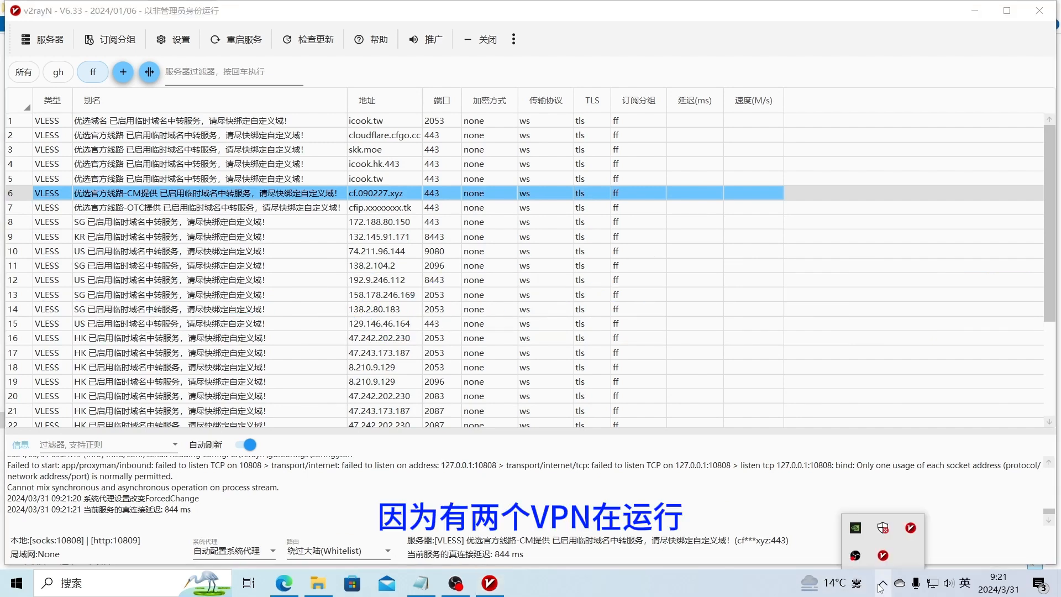
{"action": "right_click", "coordinate": [911, 528]}
{"action": "left_click", "coordinate": [858, 505]}
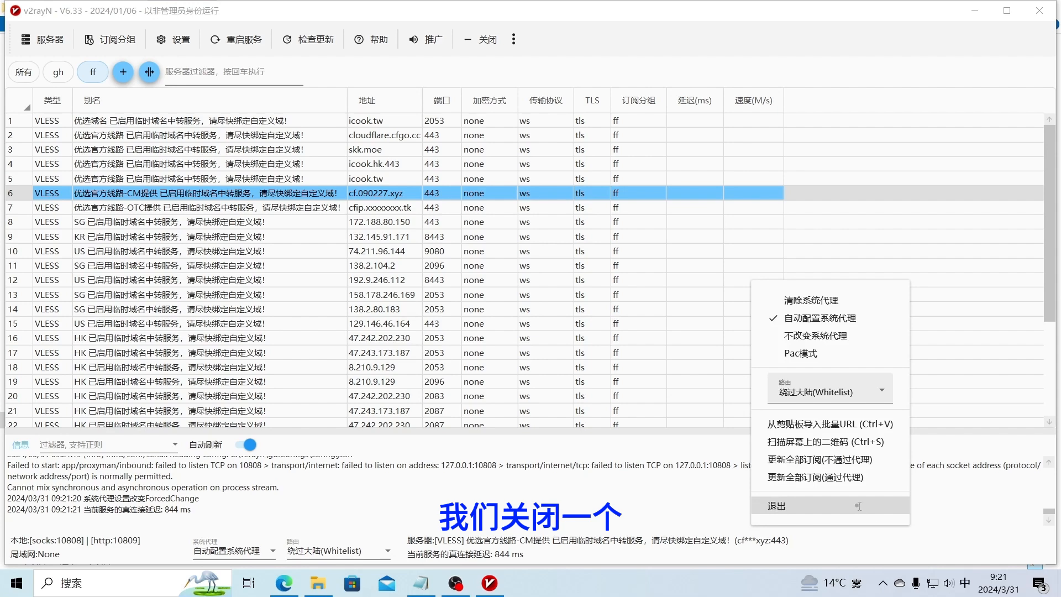
{"action": "left_click", "coordinate": [882, 584]}
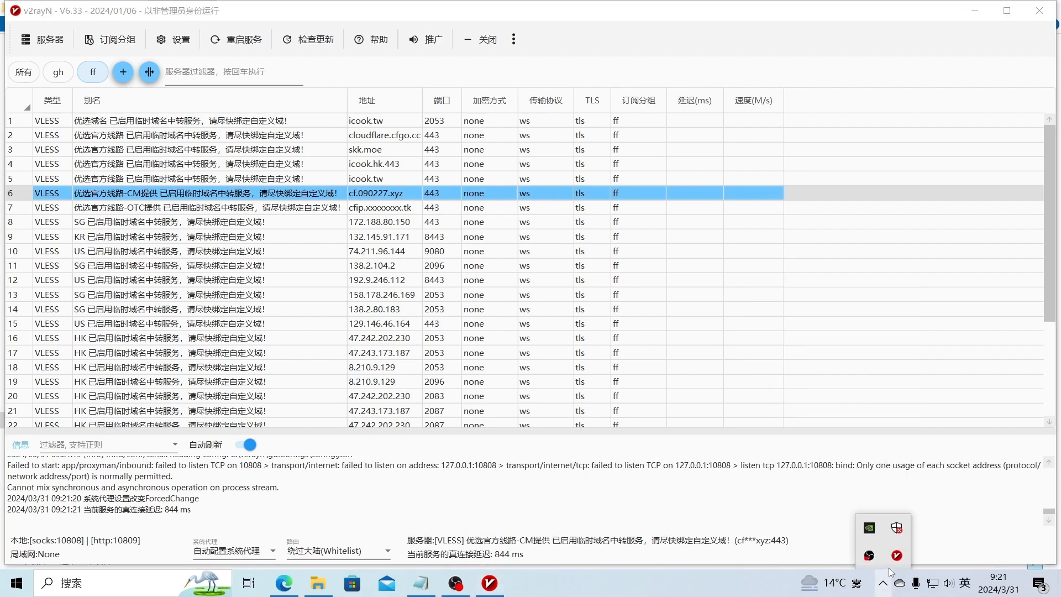
{"action": "left_click", "coordinate": [897, 555]}
{"action": "left_click", "coordinate": [897, 556]}
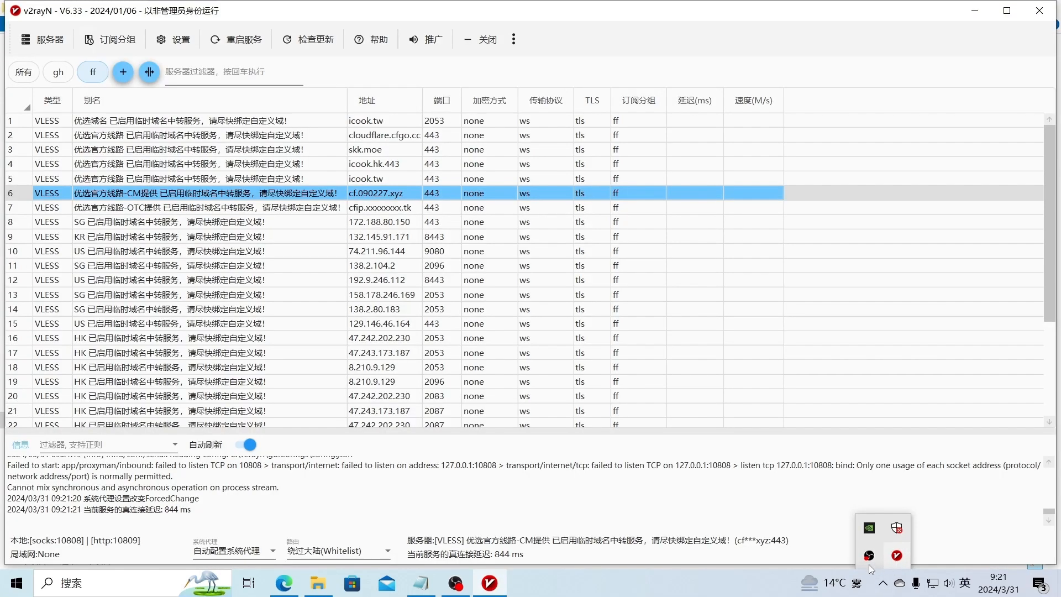
Step: Clear the system proxy, then switch it to automatic system proxy configuration
{"action": "left_click", "coordinate": [232, 550]}
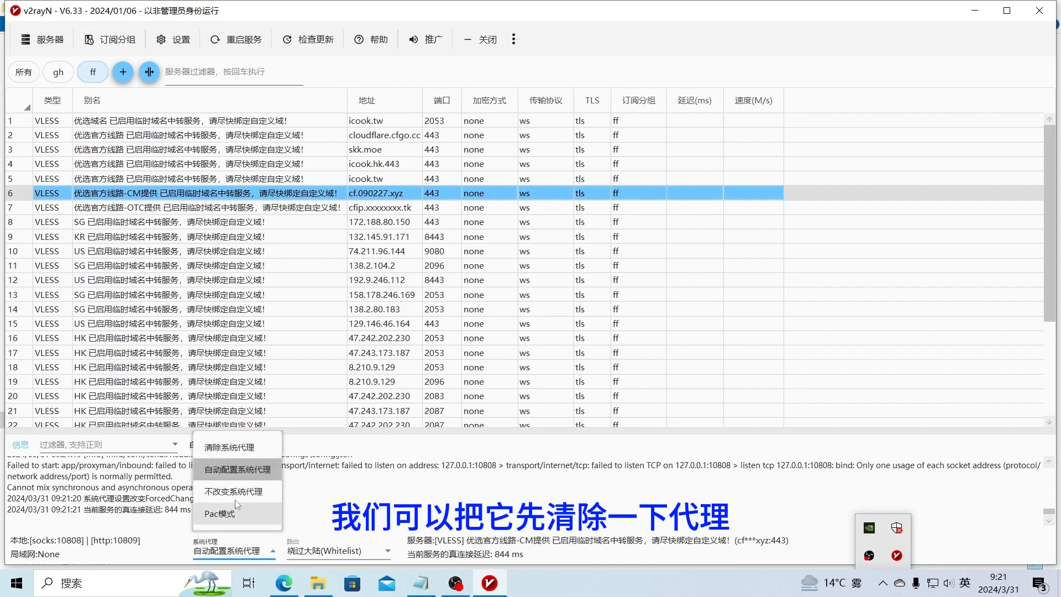
{"action": "left_click", "coordinate": [236, 448]}
{"action": "left_click", "coordinate": [274, 550]}
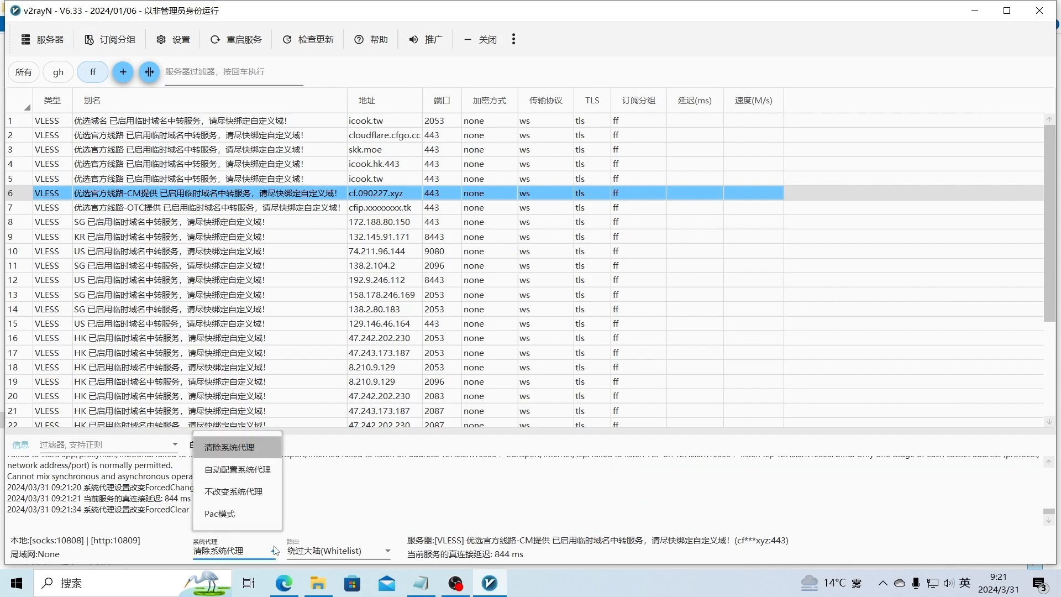
{"action": "left_click", "coordinate": [249, 470]}
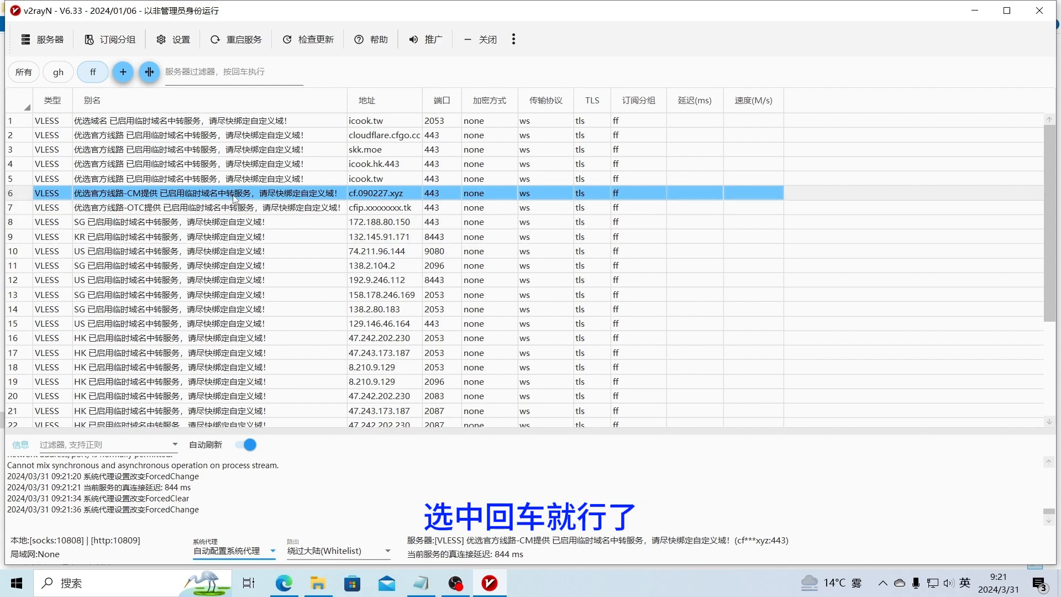
Step: Set the CM-provided server as the active server
{"action": "right_click", "coordinate": [234, 198]}
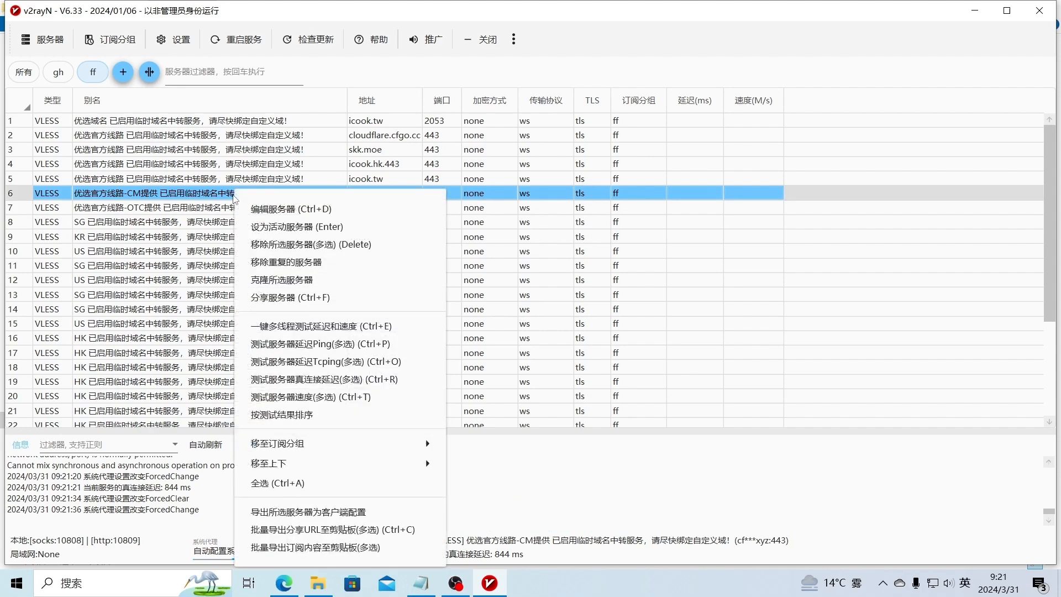
{"action": "left_click", "coordinate": [299, 228]}
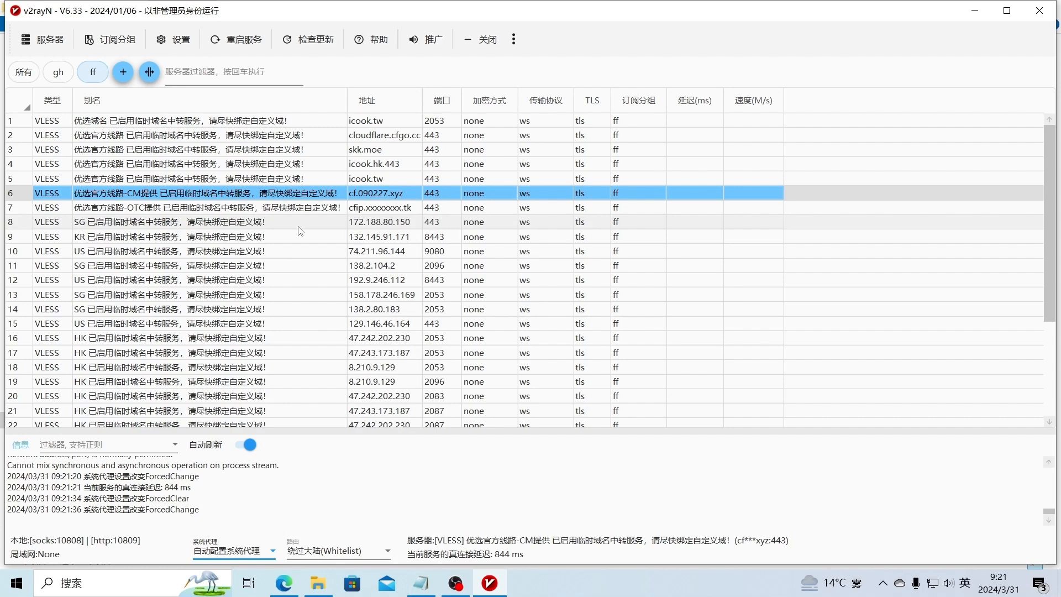
{"action": "right_click", "coordinate": [290, 195]}
{"action": "left_click", "coordinate": [322, 226]}
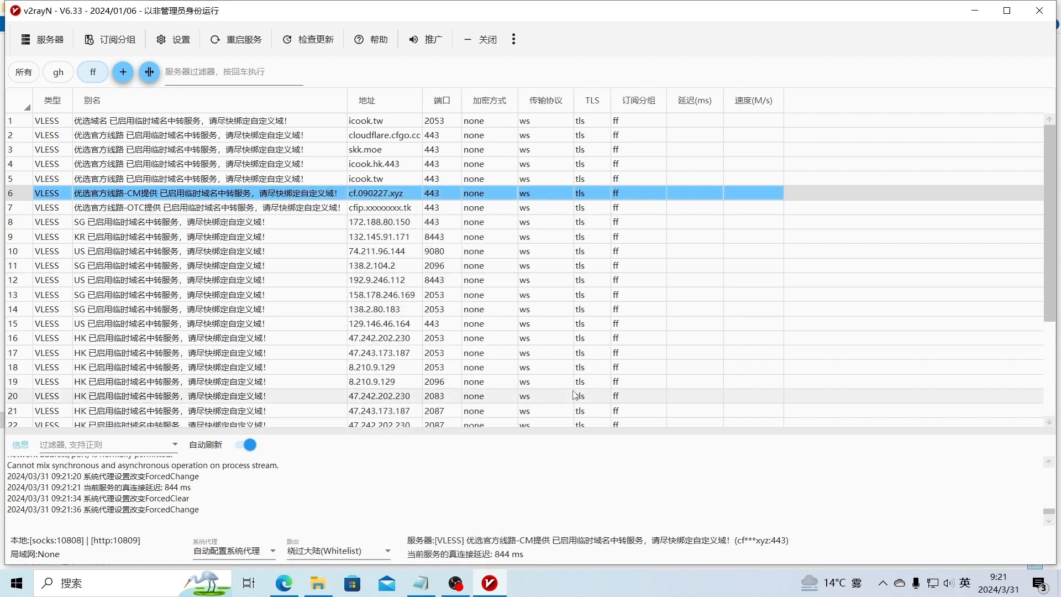
Step: Load youtube.com in a new Edge tab, see the no-internet page, then return to v2rayN
{"action": "left_click", "coordinate": [283, 583]}
{"action": "key", "text": "ctrl+t"}
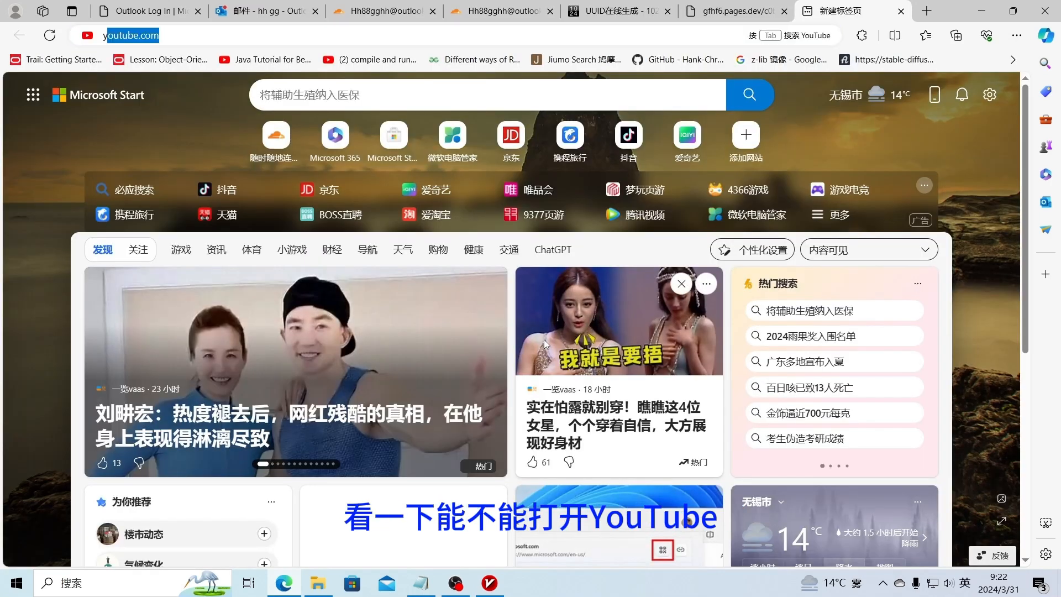
{"action": "type", "text": "youtube."}
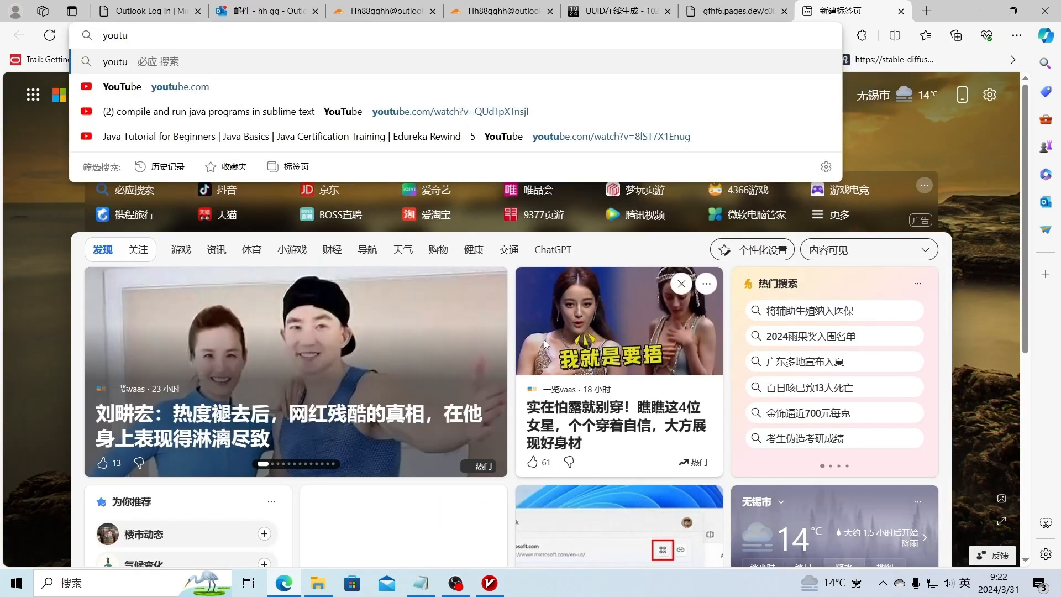
{"action": "type", "text": "com"}
{"action": "key", "text": "Return"}
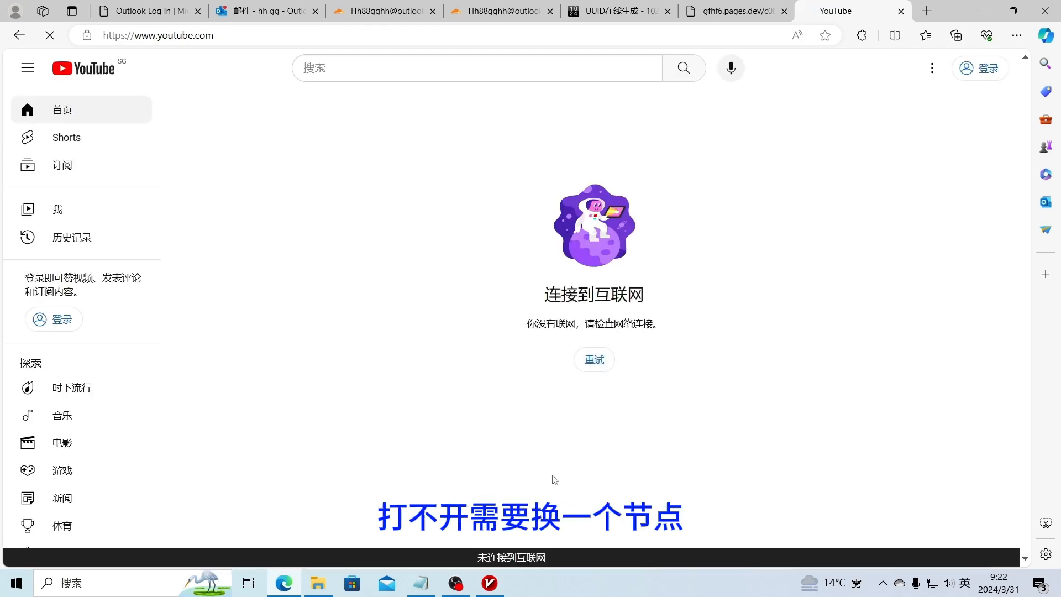
{"action": "left_click", "coordinate": [490, 583]}
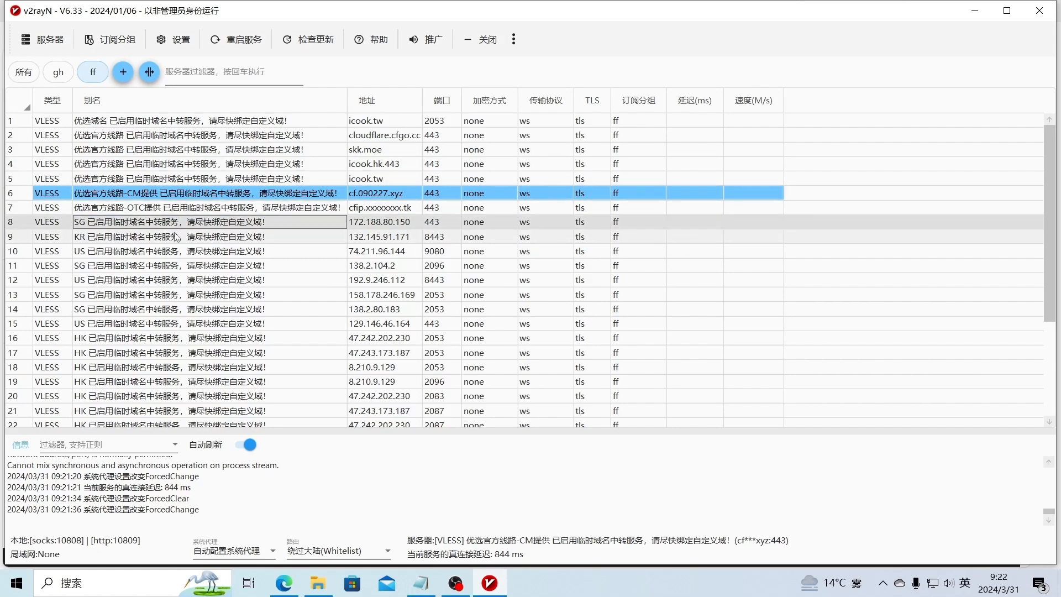
Step: Activate the KR server 132.145.91.171 in row 9 and return to the YouTube tab
{"action": "double_click", "coordinate": [177, 236]}
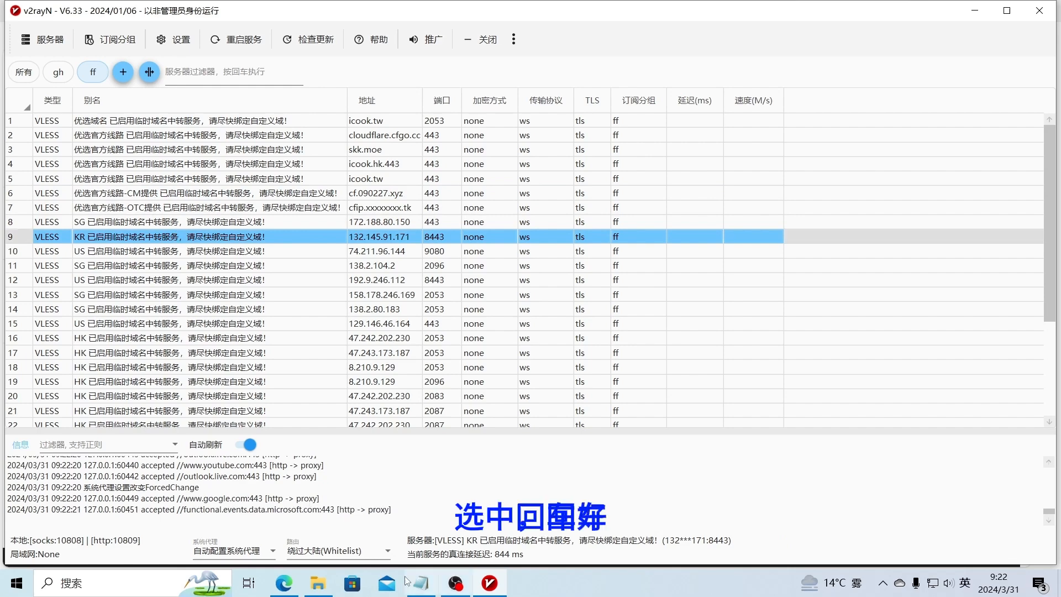
{"action": "left_click", "coordinate": [284, 583]}
Step: Reload YouTube and search for '8k'
{"action": "left_click", "coordinate": [246, 37]}
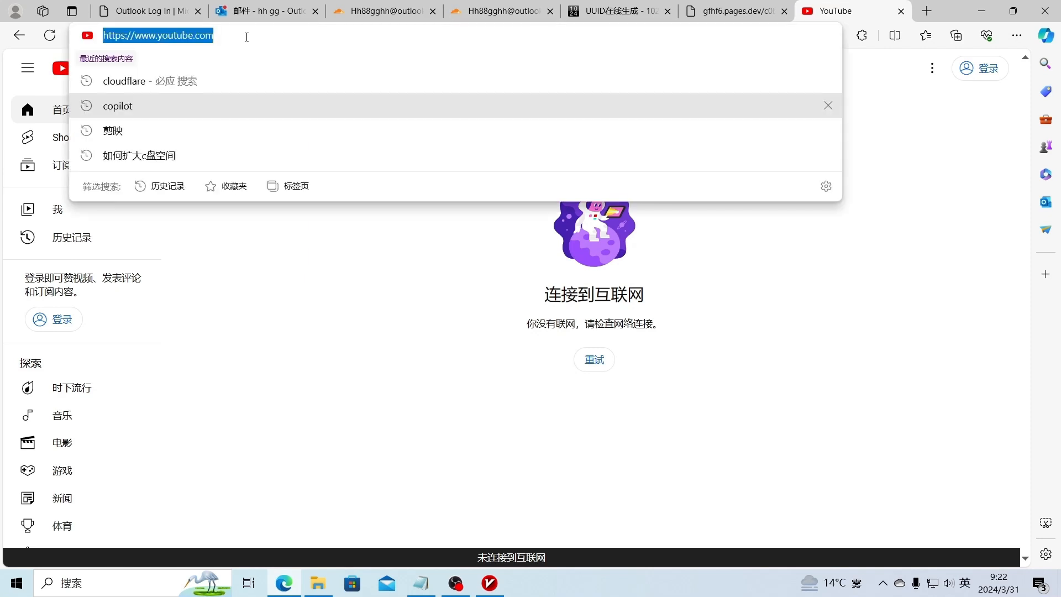
{"action": "key", "text": "Return"}
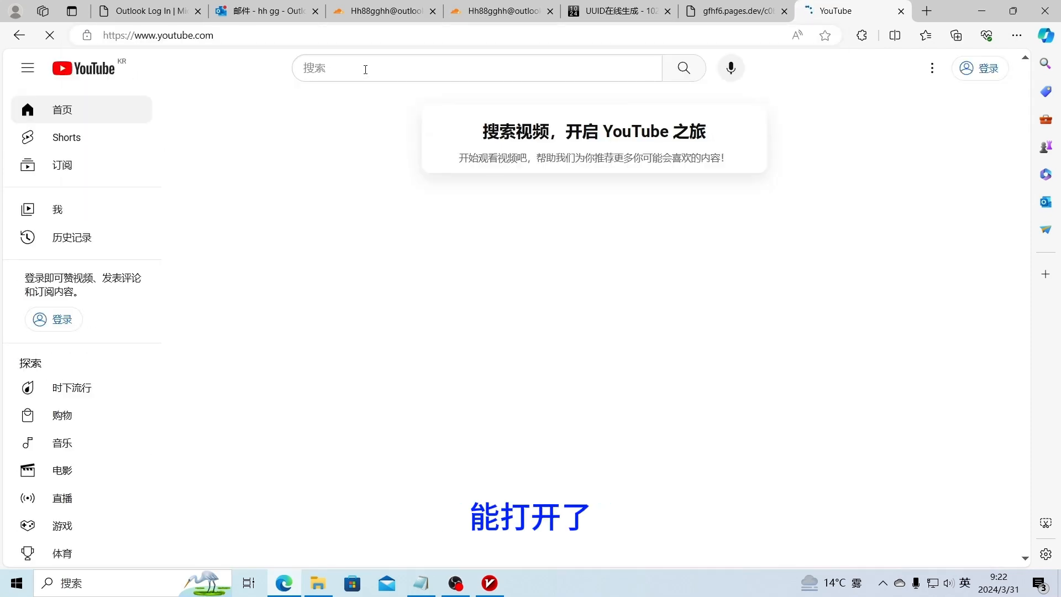
{"action": "left_click", "coordinate": [364, 68]}
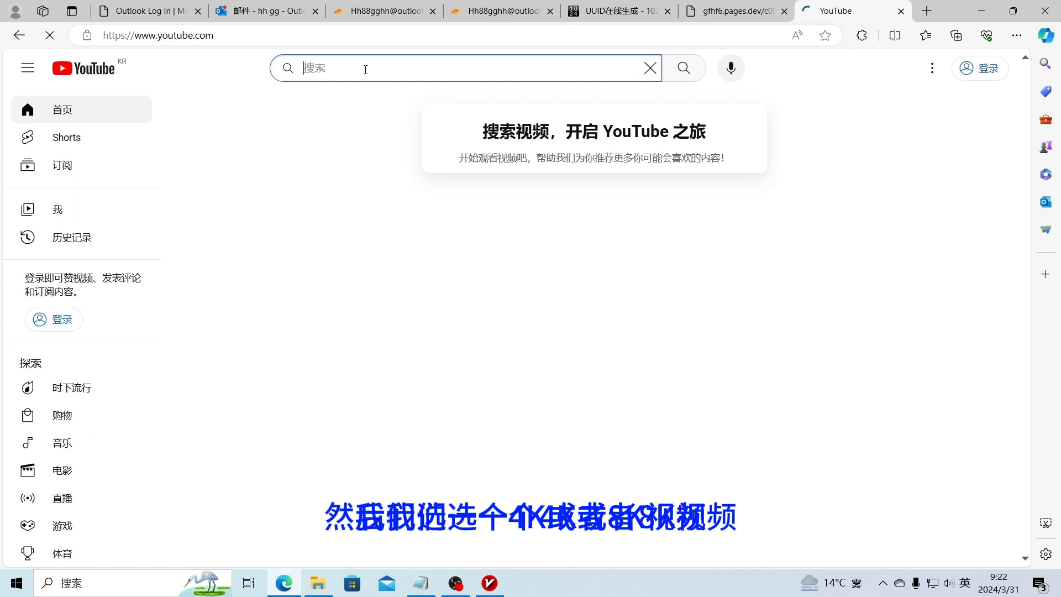
{"action": "type", "text": "8k"}
{"action": "key", "text": "Return"}
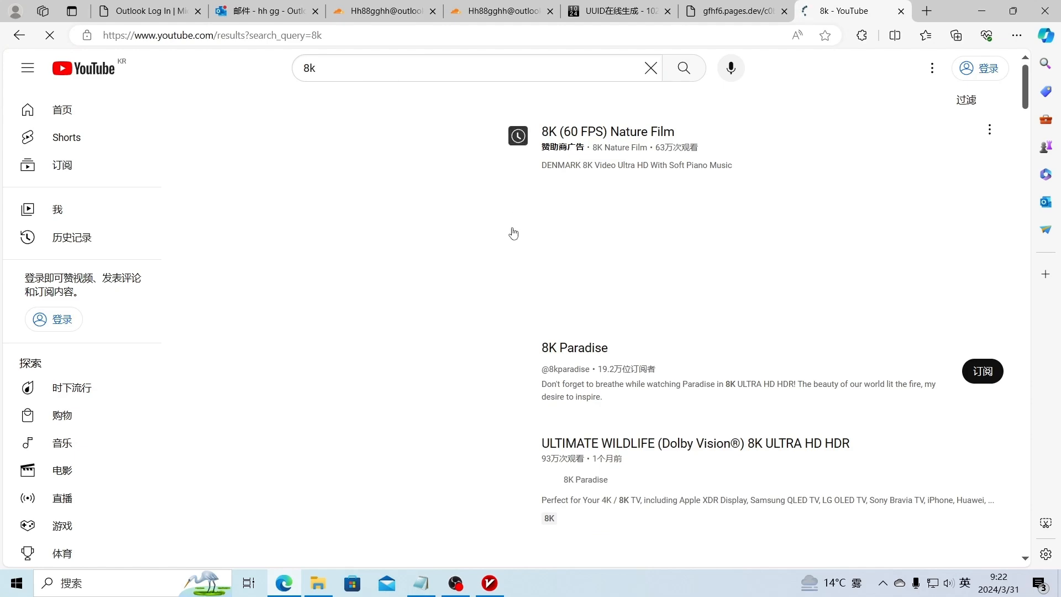
Step: Play the 8K aquarium video with detailed playback statistics shown, then return to v2rayN
{"action": "scroll", "coordinate": [514, 233], "scroll_direction": "down", "scroll_amount": 1}
{"action": "scroll", "coordinate": [513, 233], "scroll_direction": "down", "scroll_amount": 5}
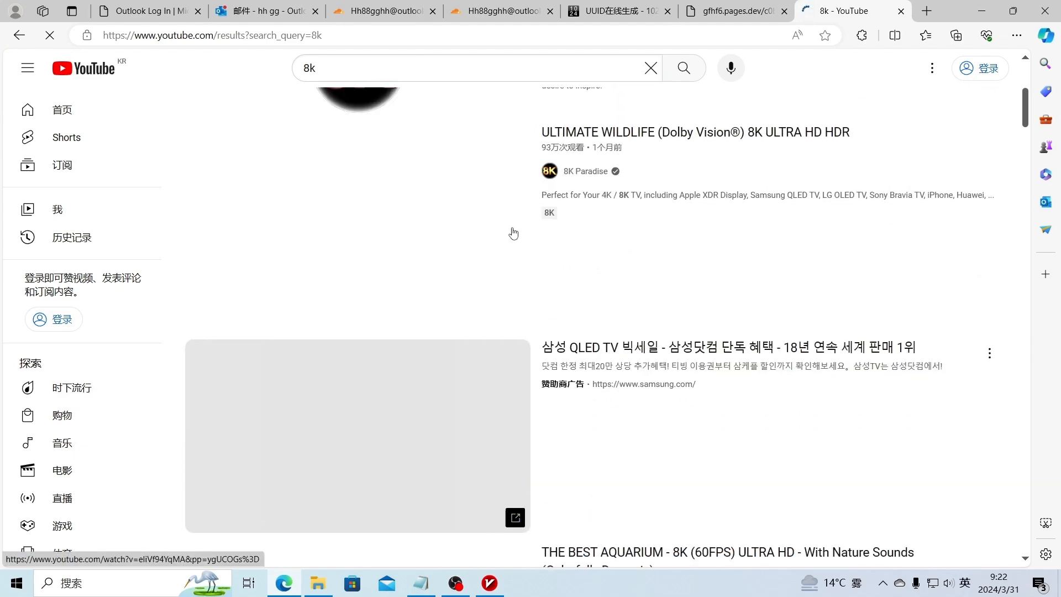
{"action": "scroll", "coordinate": [513, 233], "scroll_direction": "down", "scroll_amount": 5}
{"action": "scroll", "coordinate": [512, 230], "scroll_direction": "up", "scroll_amount": 3}
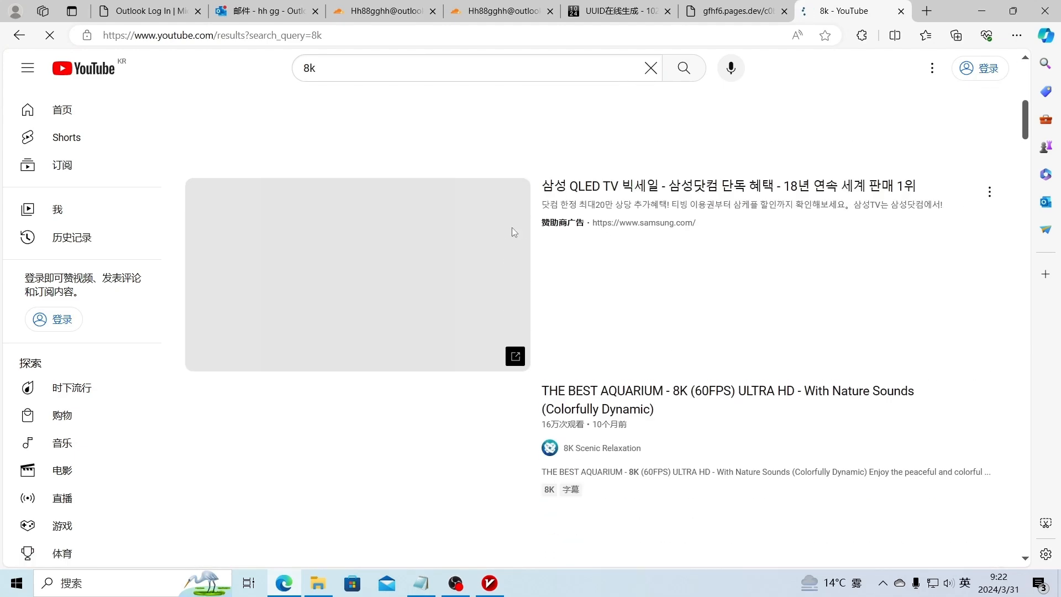
{"action": "scroll", "coordinate": [512, 231], "scroll_direction": "down", "scroll_amount": 3}
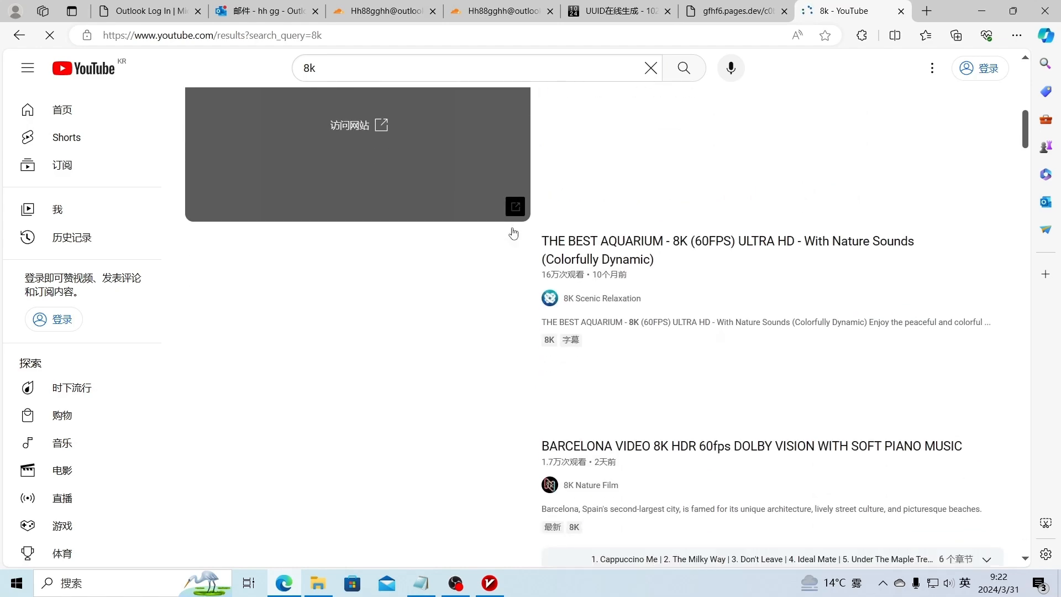
{"action": "left_click", "coordinate": [440, 297]}
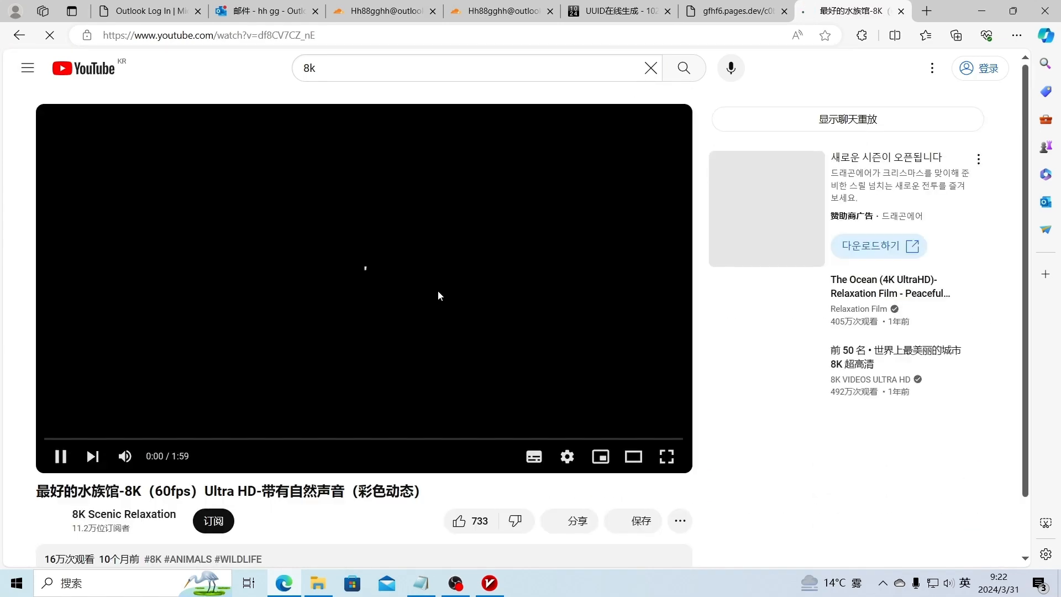
{"action": "right_click", "coordinate": [459, 264]}
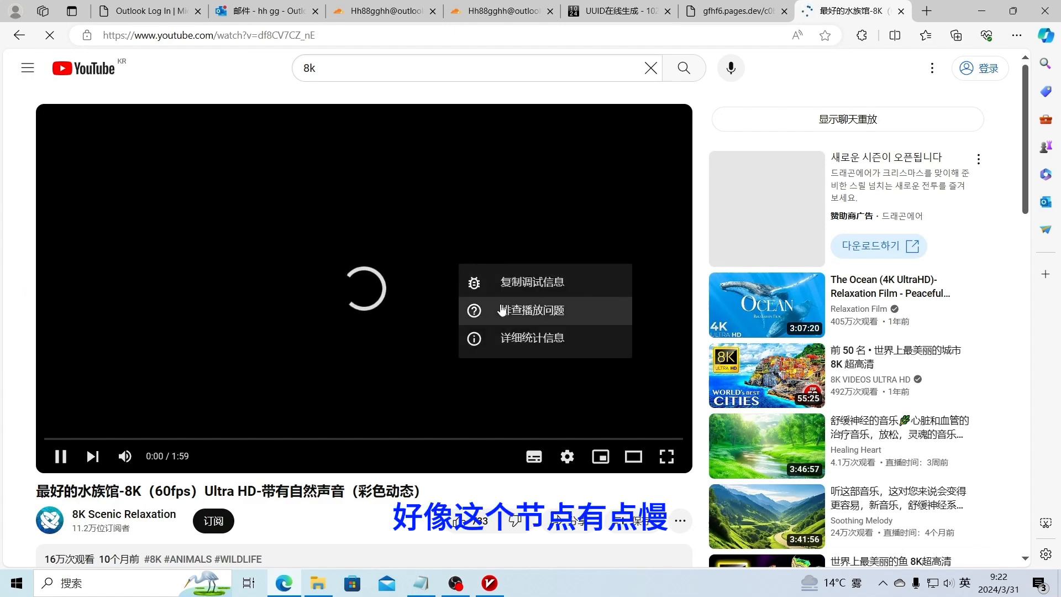
{"action": "left_click", "coordinate": [509, 338]}
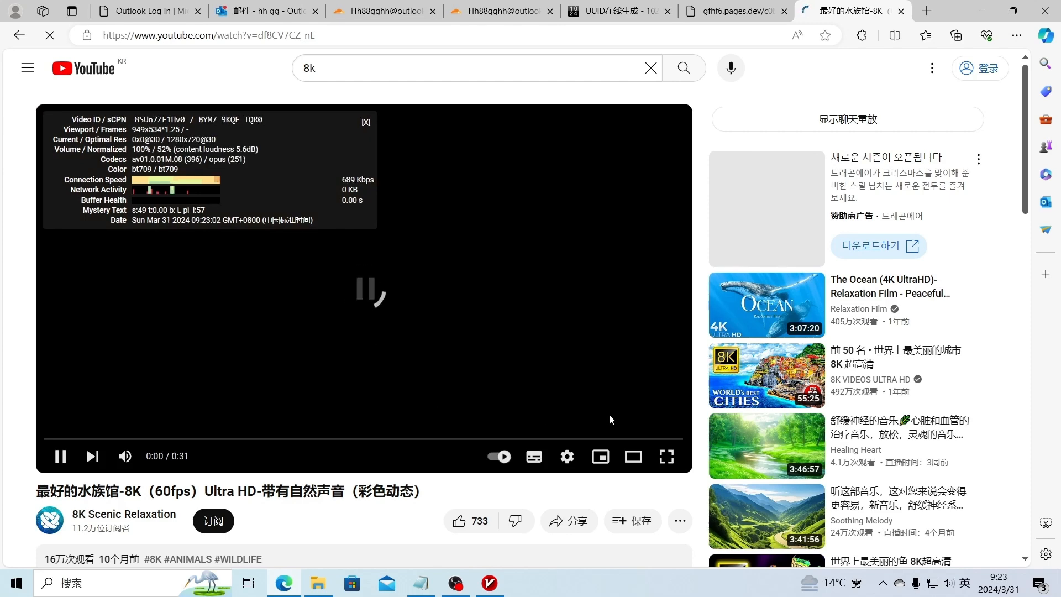
{"action": "left_click", "coordinate": [492, 587]}
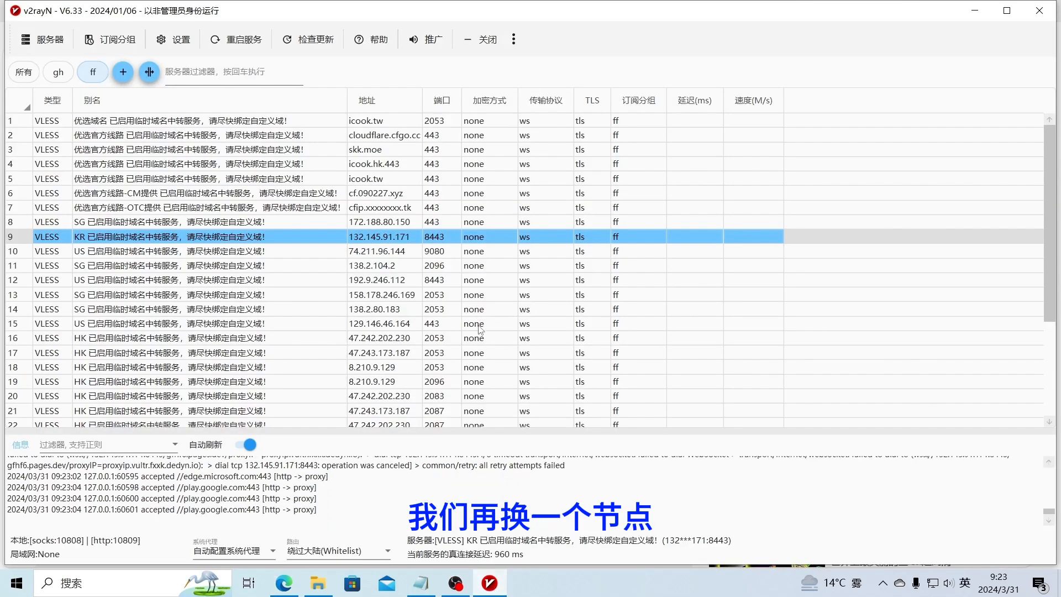
Step: Activate the OTC-provided cfip server in row 7 and return to the YouTube video
{"action": "double_click", "coordinate": [259, 212]}
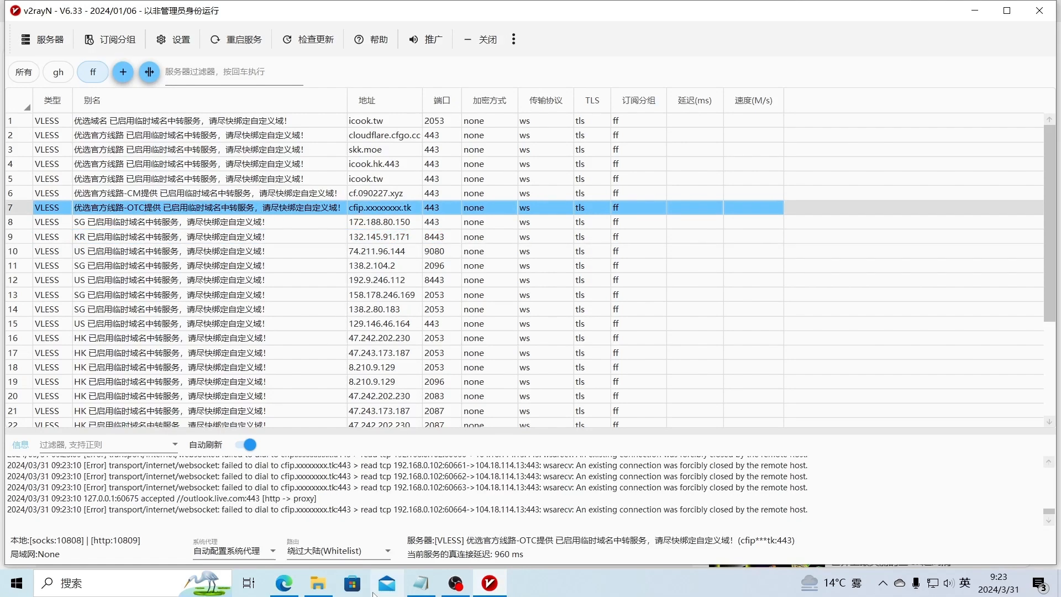
{"action": "left_click", "coordinate": [285, 583]}
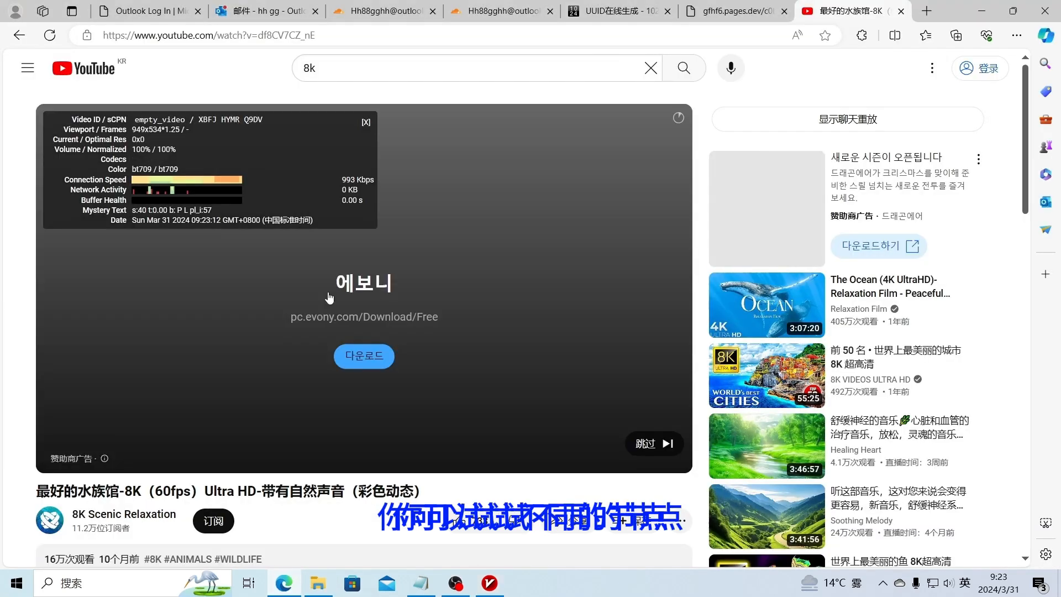
Step: Skip the ad, rerun the 8k search, try the 8K cities and fishes videos, then return to v2rayN
{"action": "left_click", "coordinate": [664, 452]}
{"action": "left_click", "coordinate": [340, 72]}
{"action": "key", "text": "Return"}
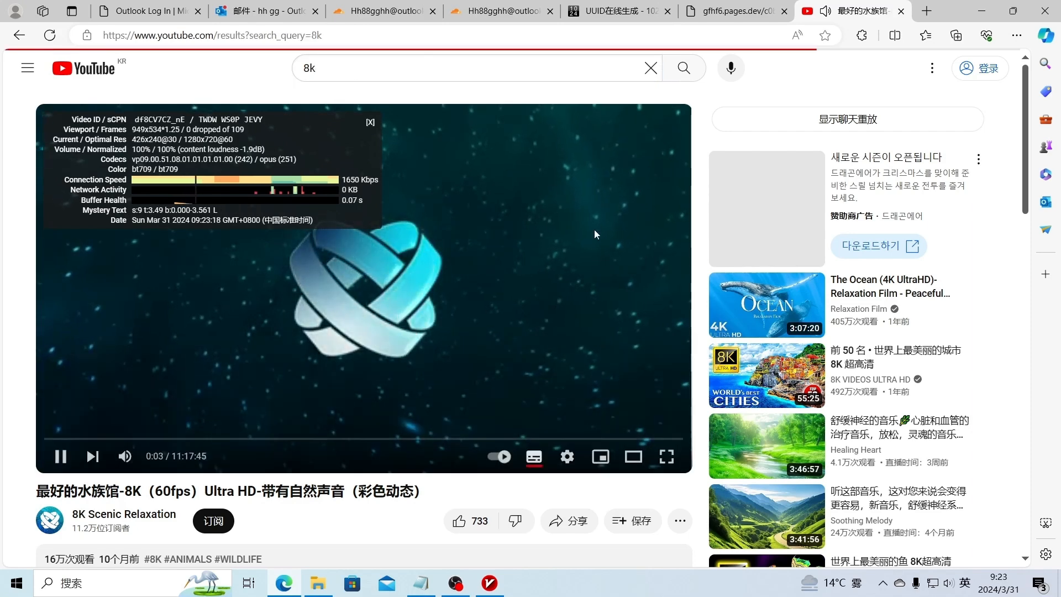
{"action": "left_click", "coordinate": [746, 380]}
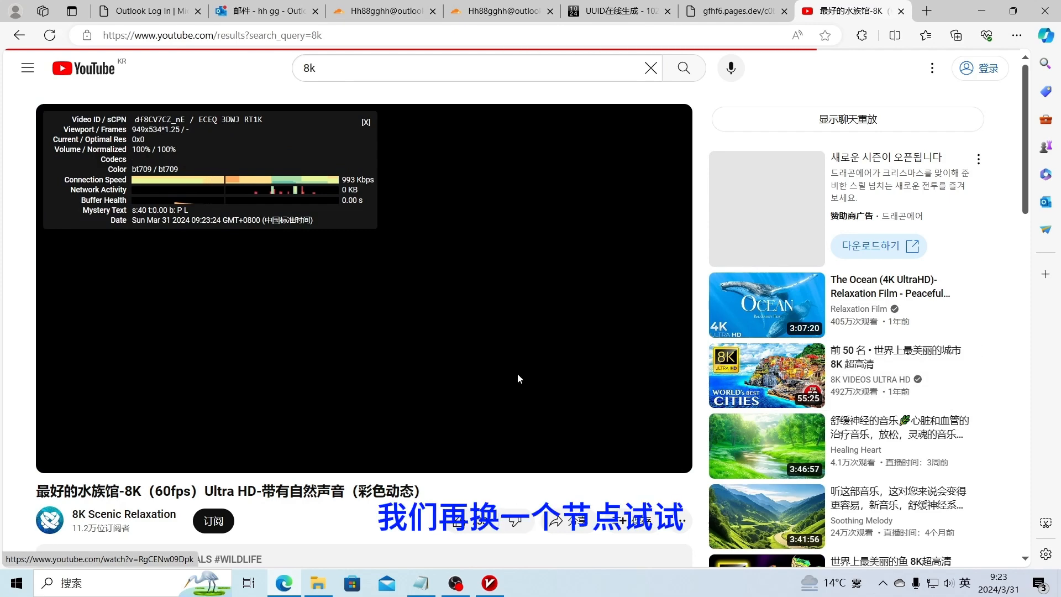
{"action": "scroll", "coordinate": [517, 373], "scroll_direction": "down", "scroll_amount": 3}
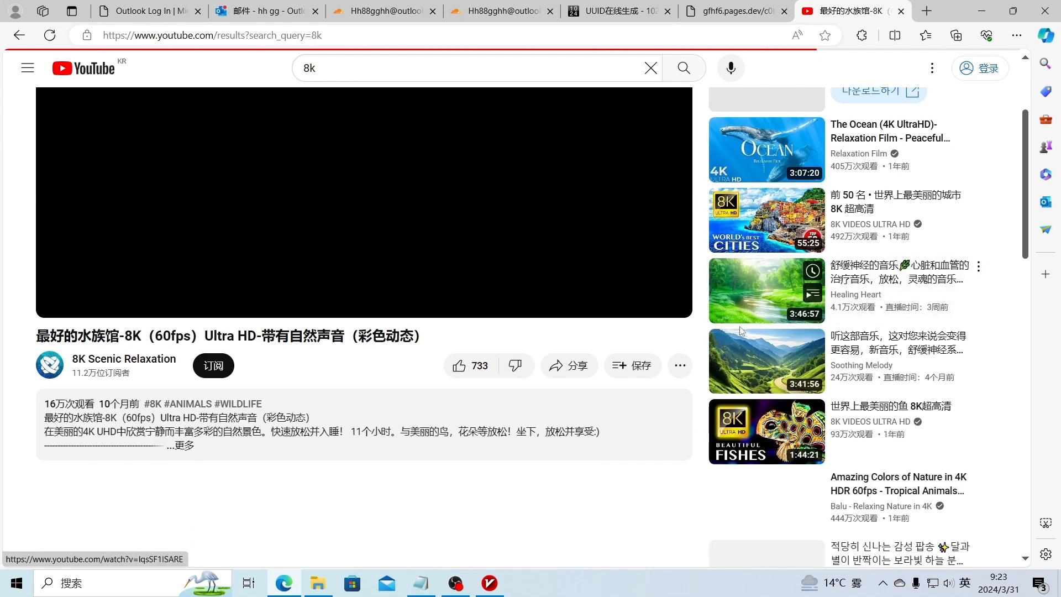
{"action": "left_click", "coordinate": [742, 428]}
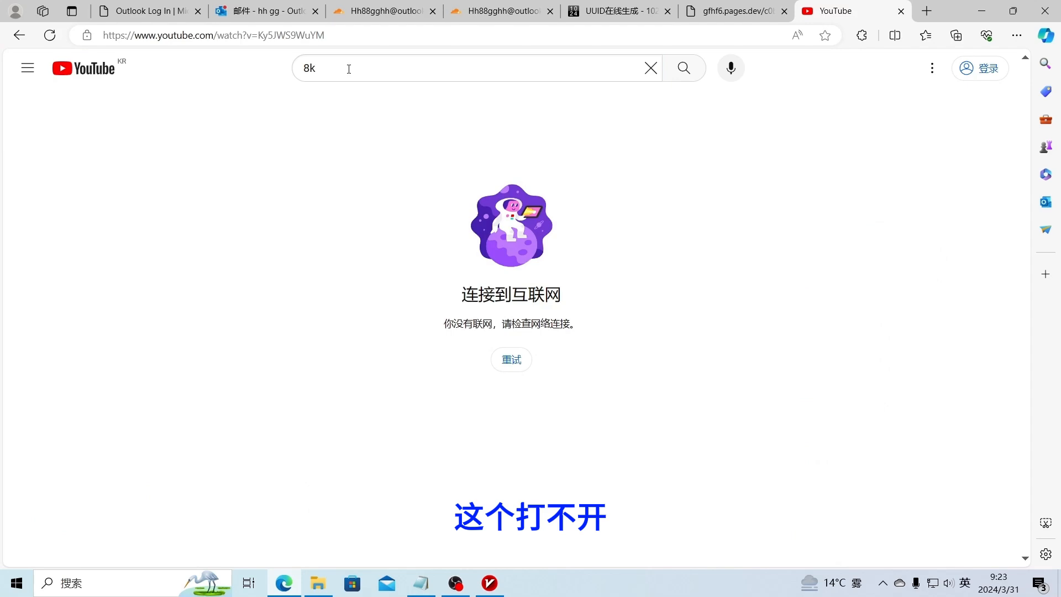
{"action": "left_click", "coordinate": [349, 69]}
{"action": "left_click", "coordinate": [490, 583]}
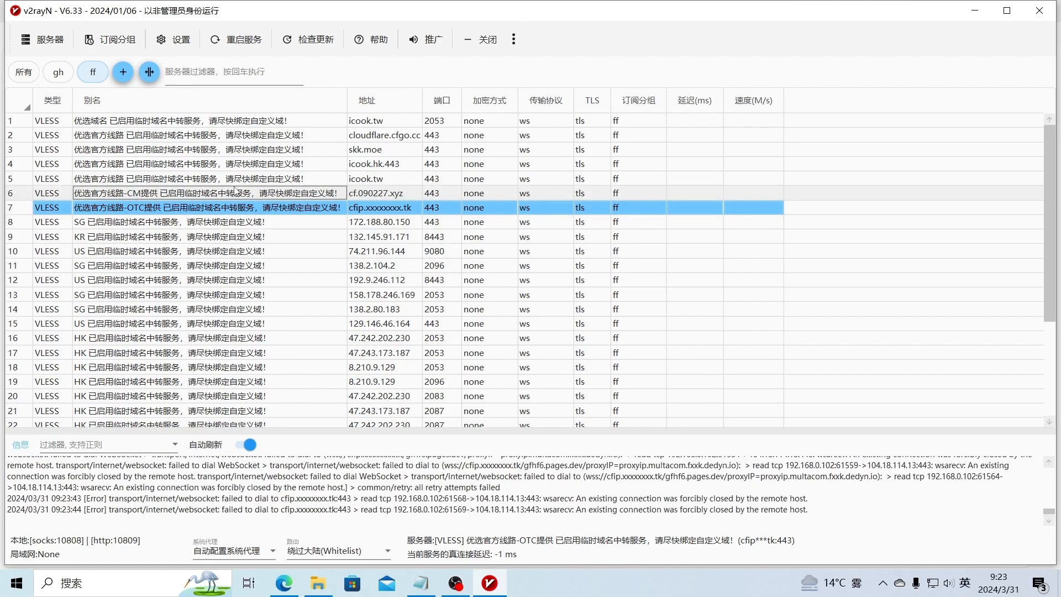
Step: Try the CM server, then activate the KR server 132.145.91.171 on port 8443
{"action": "double_click", "coordinate": [237, 189]}
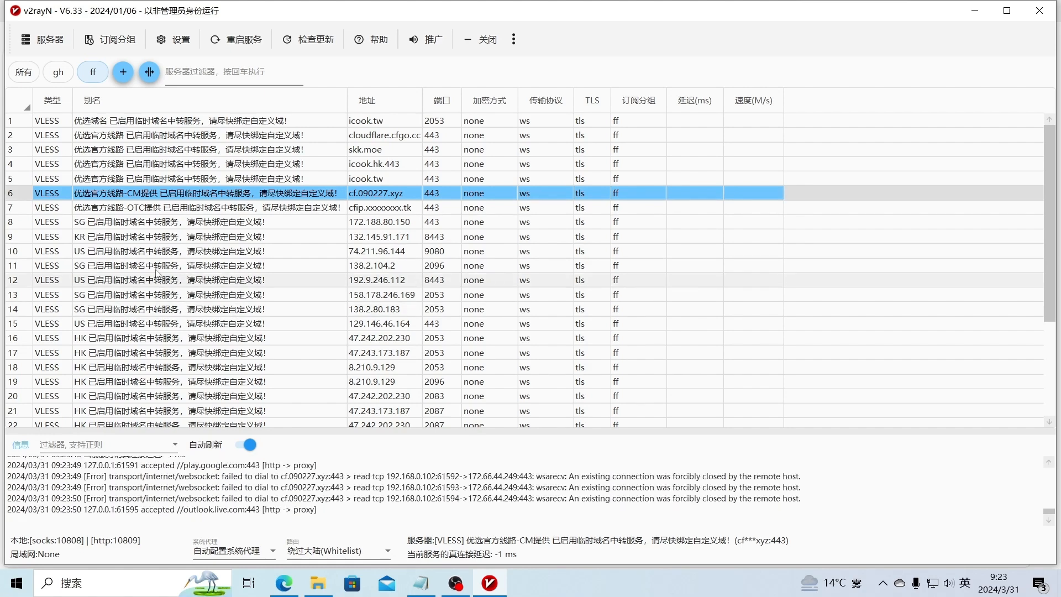
{"action": "double_click", "coordinate": [154, 243]}
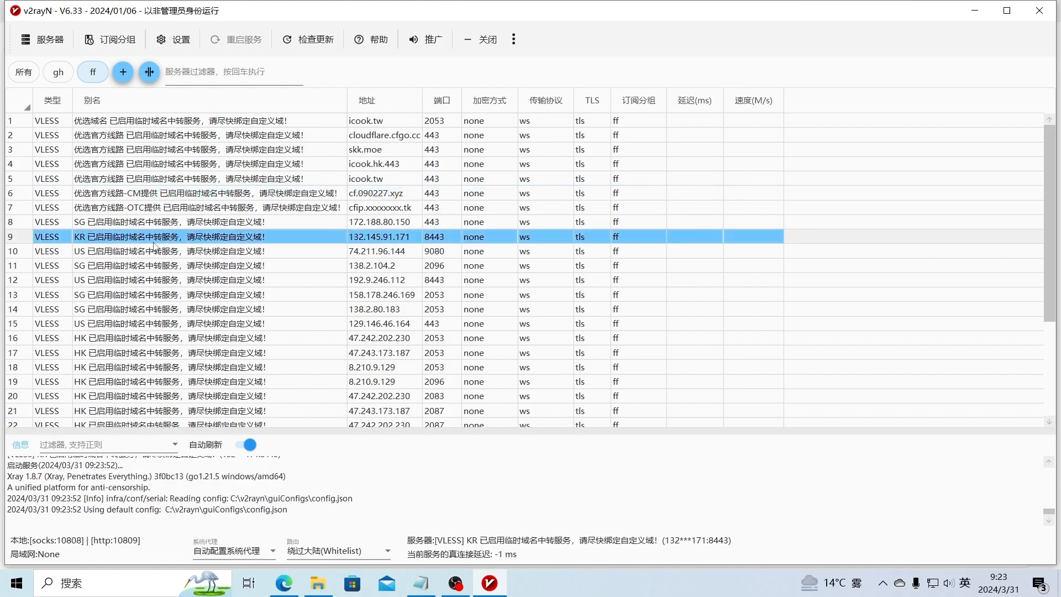
Step: Reload the offline YouTube page in Edge and rerun the 8k search
{"action": "left_click", "coordinate": [284, 584]}
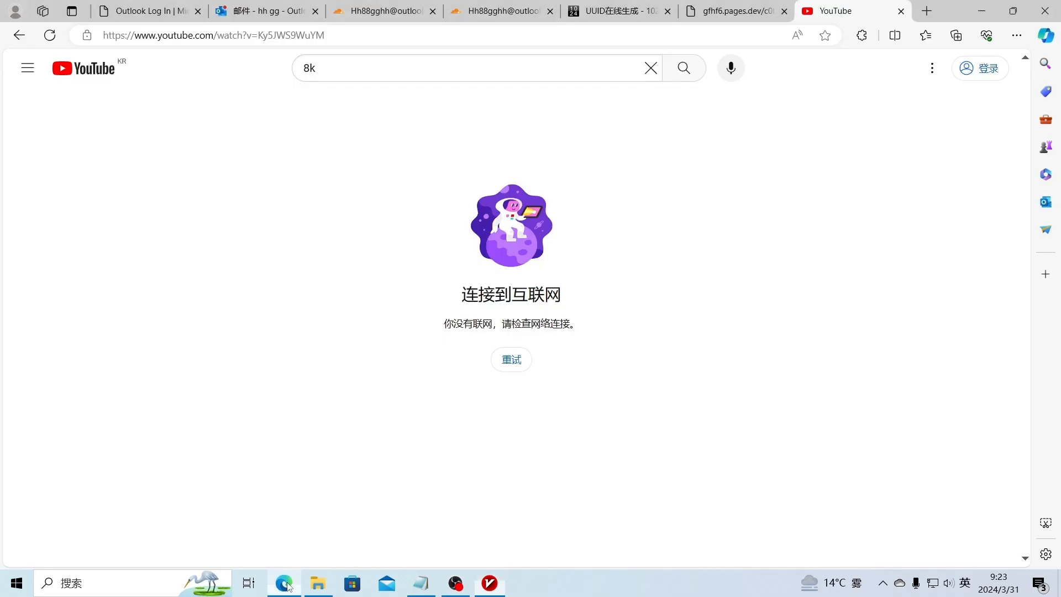
{"action": "left_click", "coordinate": [341, 44]}
{"action": "key", "text": "Return"}
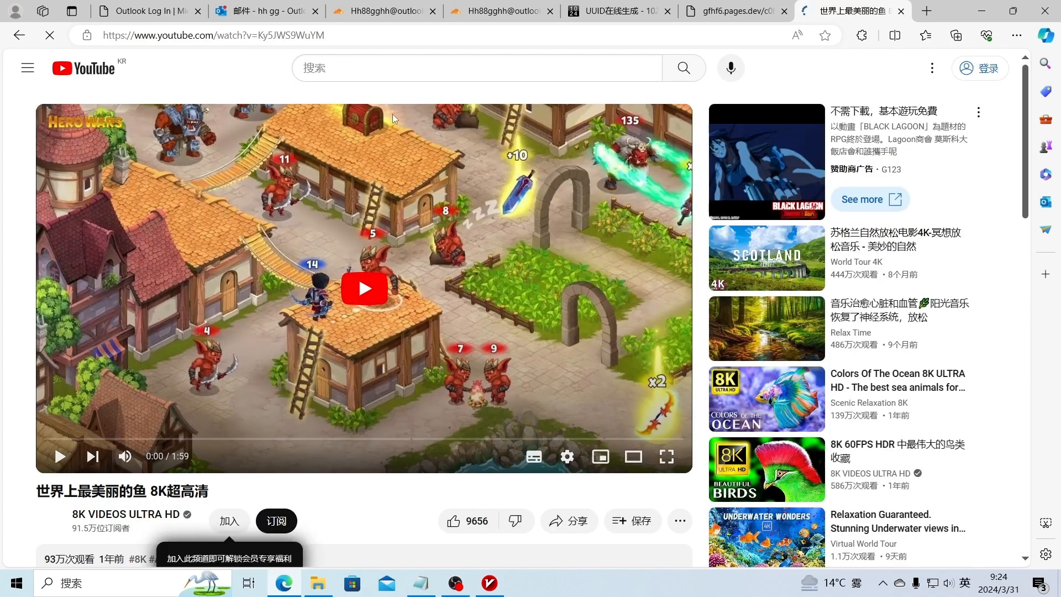
{"action": "left_click", "coordinate": [375, 61]}
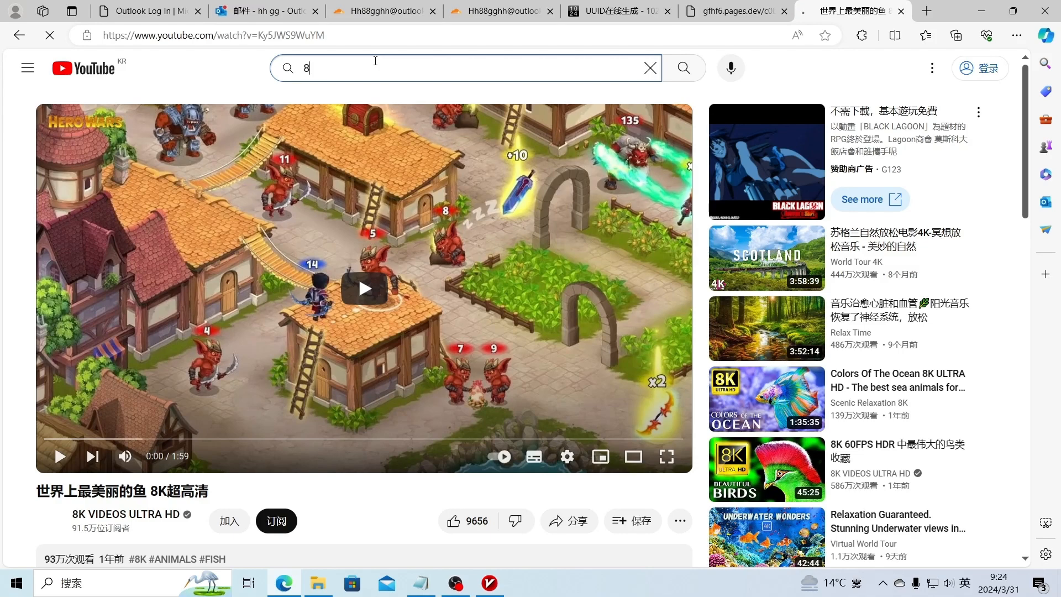
{"action": "key", "text": "Return"}
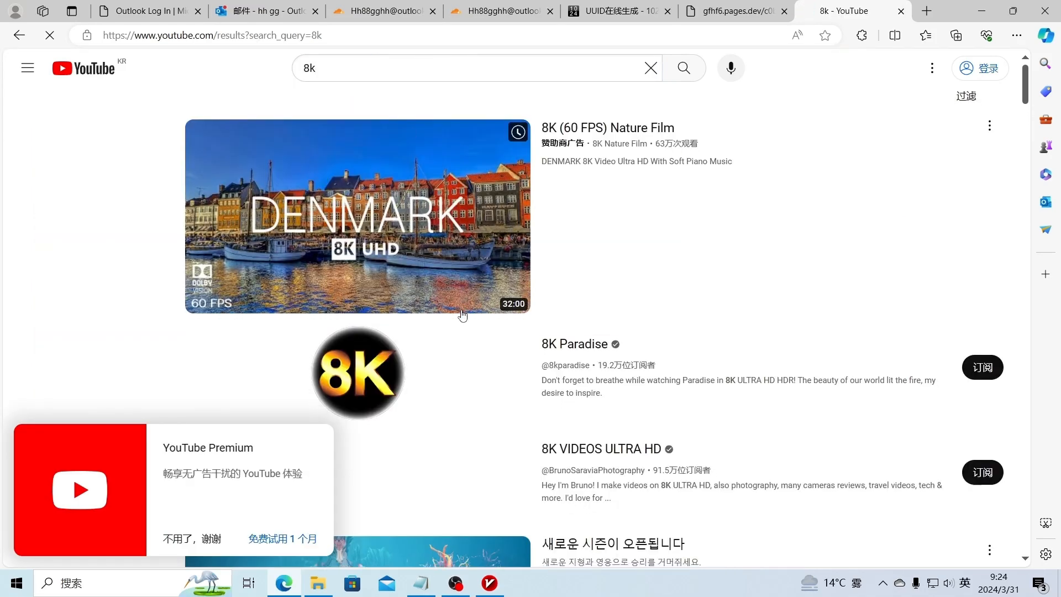
Step: Open the 8K Ultra HD aquarium video and skip its ad
{"action": "scroll", "coordinate": [463, 316], "scroll_direction": "down", "scroll_amount": 10}
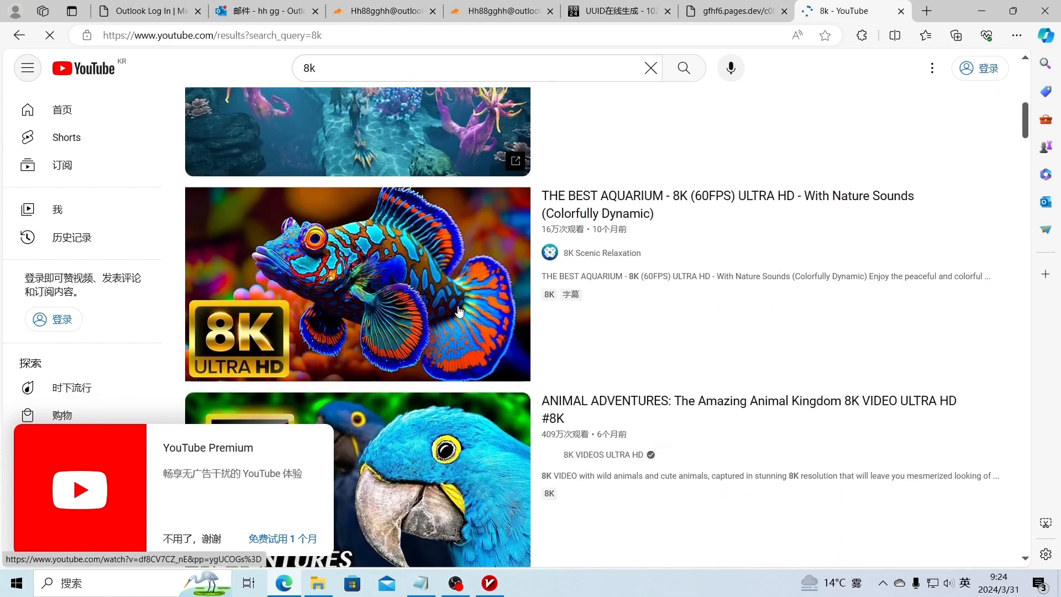
{"action": "left_click", "coordinate": [459, 308]}
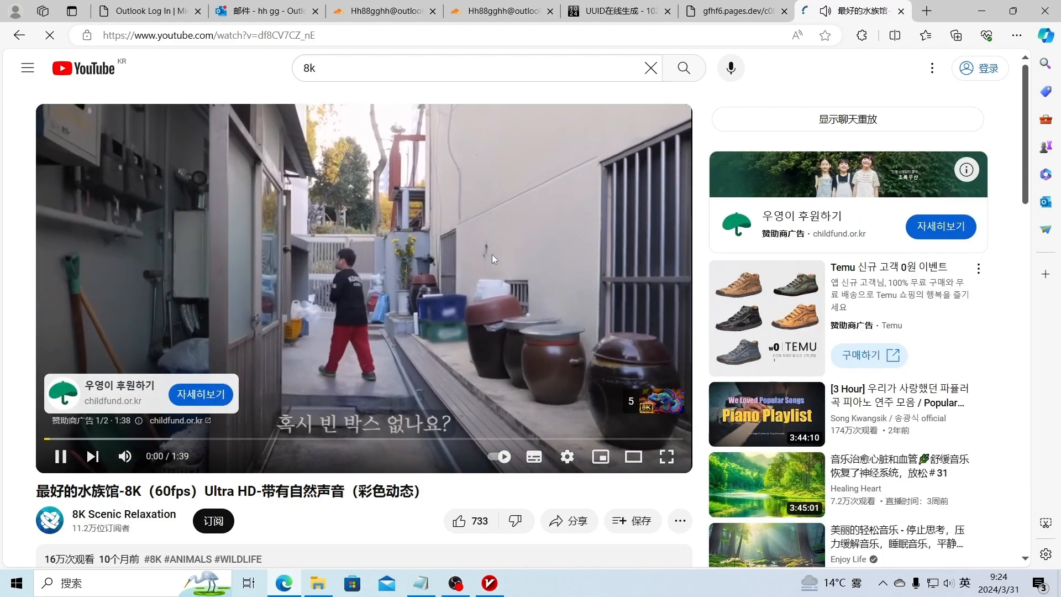
{"action": "right_click", "coordinate": [492, 255]}
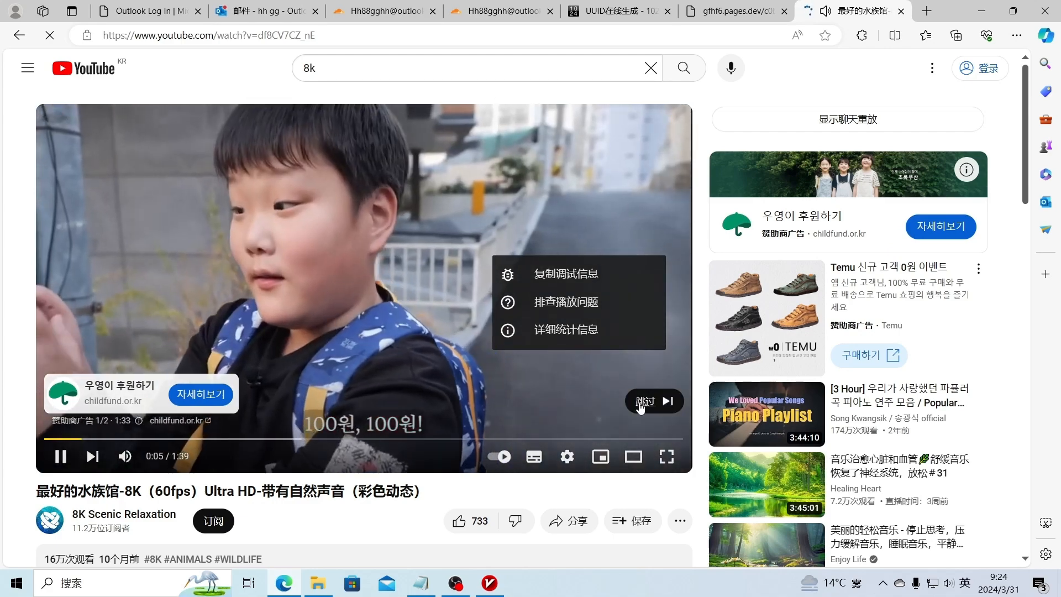
{"action": "left_click", "coordinate": [637, 402]}
Step: Show Stats for nerds on the aquarium video
{"action": "right_click", "coordinate": [510, 267]}
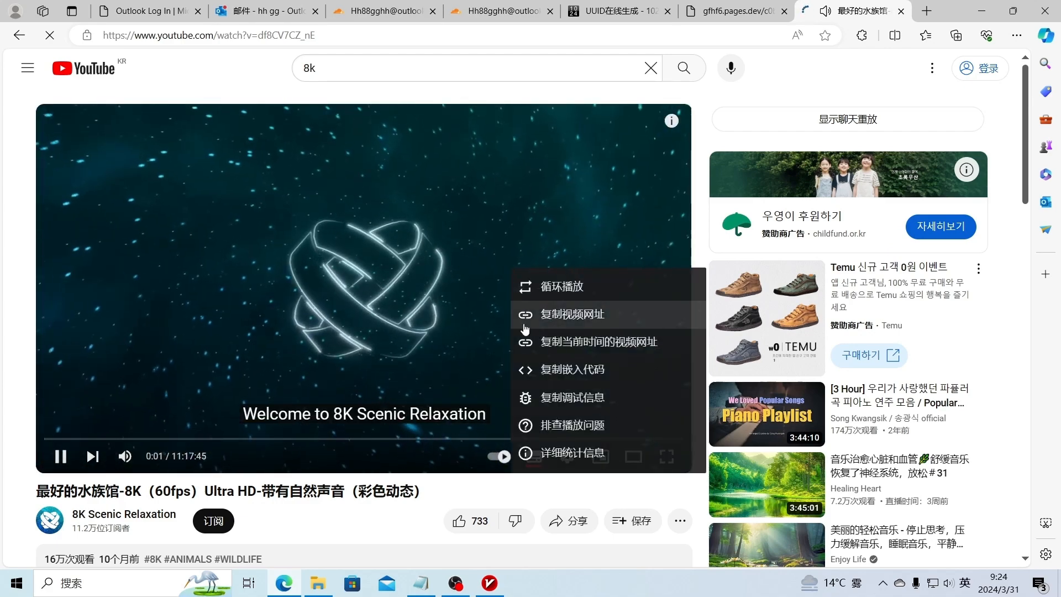
{"action": "left_click", "coordinate": [566, 455]}
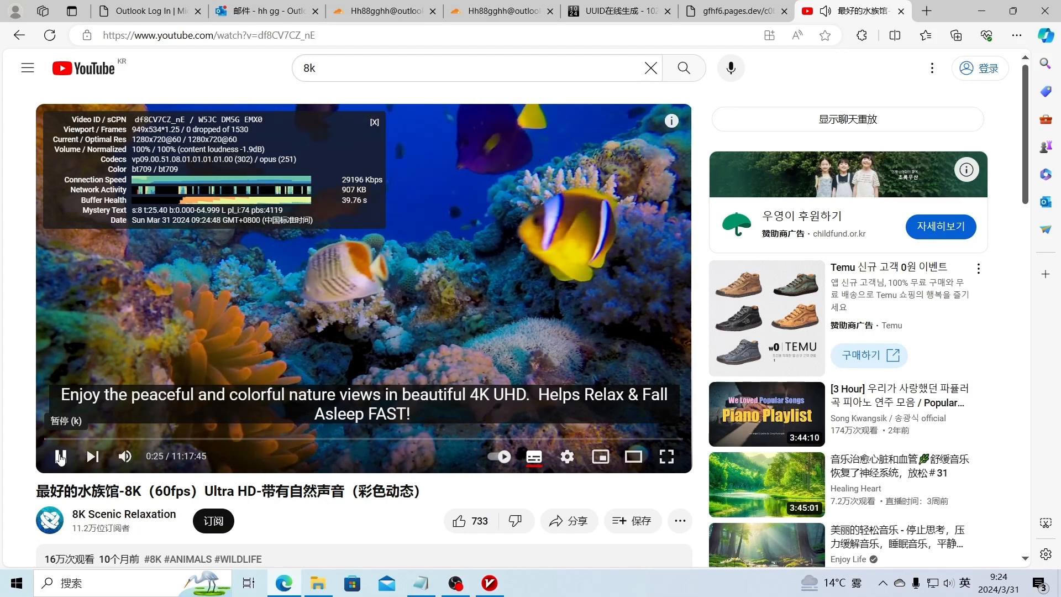
Step: Pause the aquarium video at 0:31 and bring the v2rayN window back up
{"action": "left_click", "coordinate": [61, 457]}
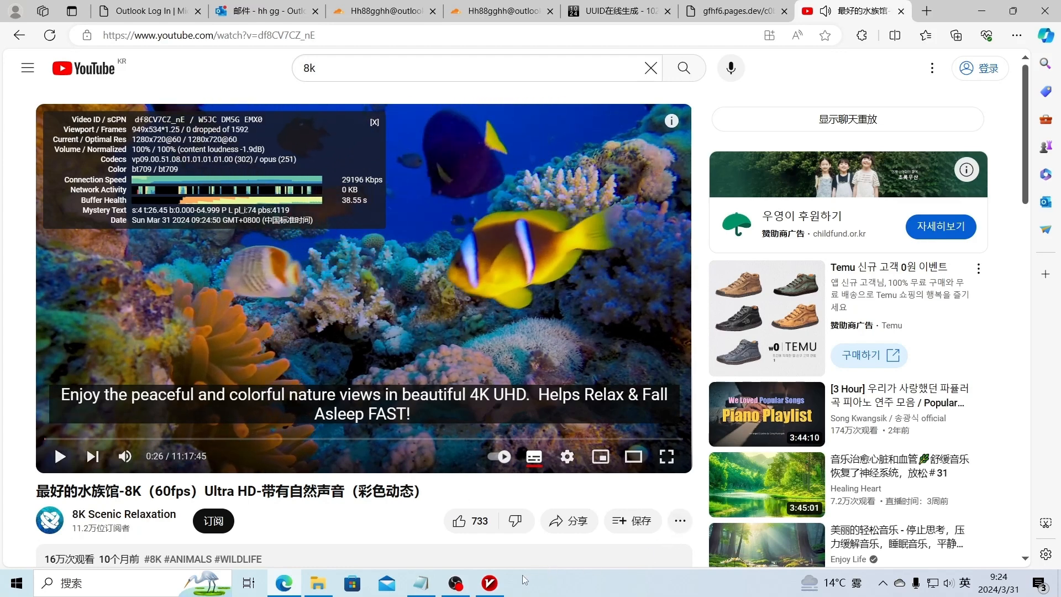
{"action": "left_click", "coordinate": [61, 456]}
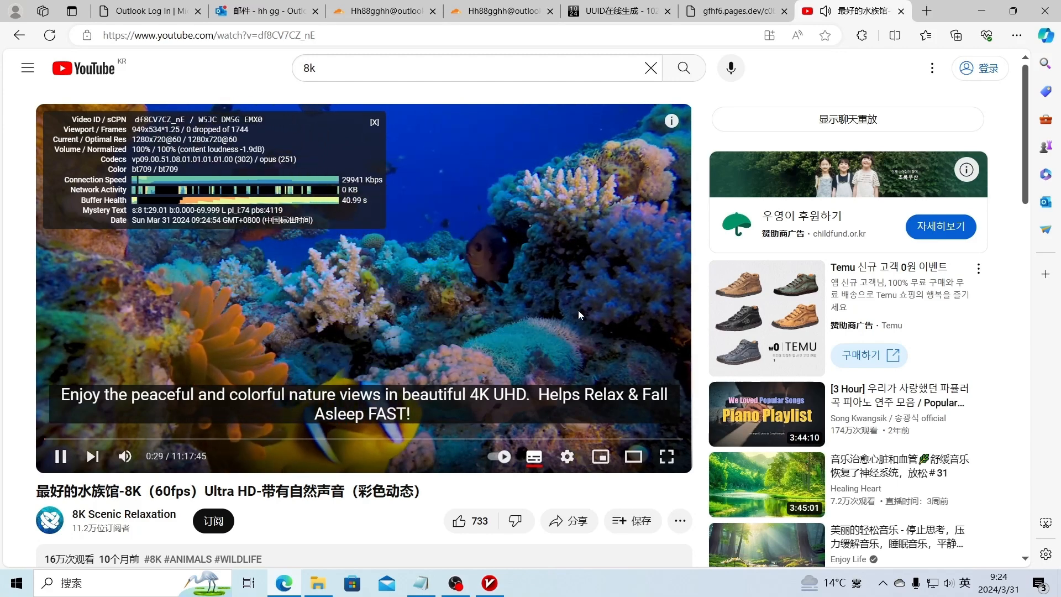
{"action": "left_click", "coordinate": [63, 457]}
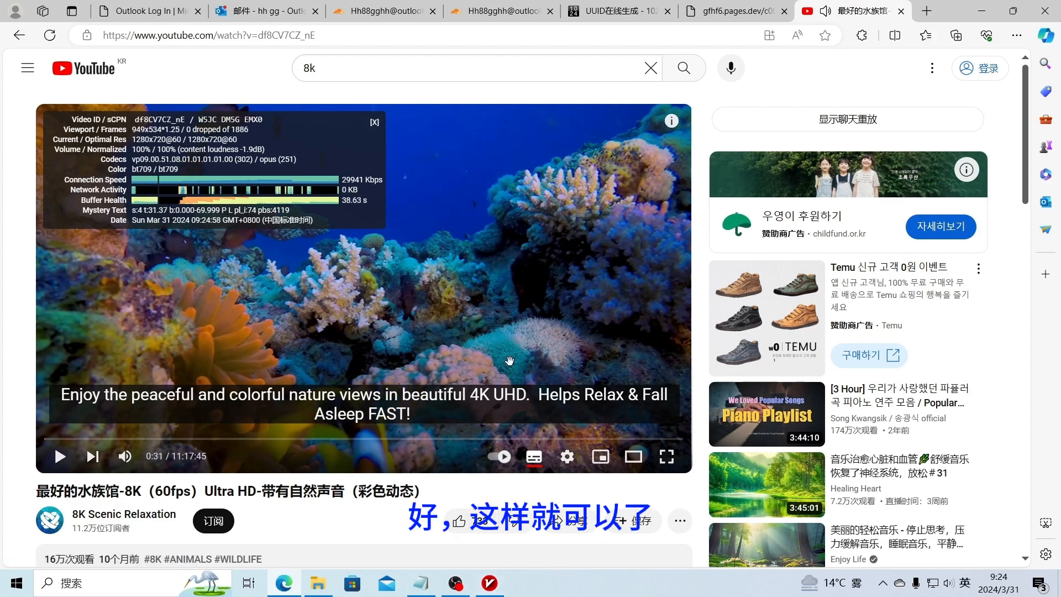
{"action": "left_click", "coordinate": [490, 583]}
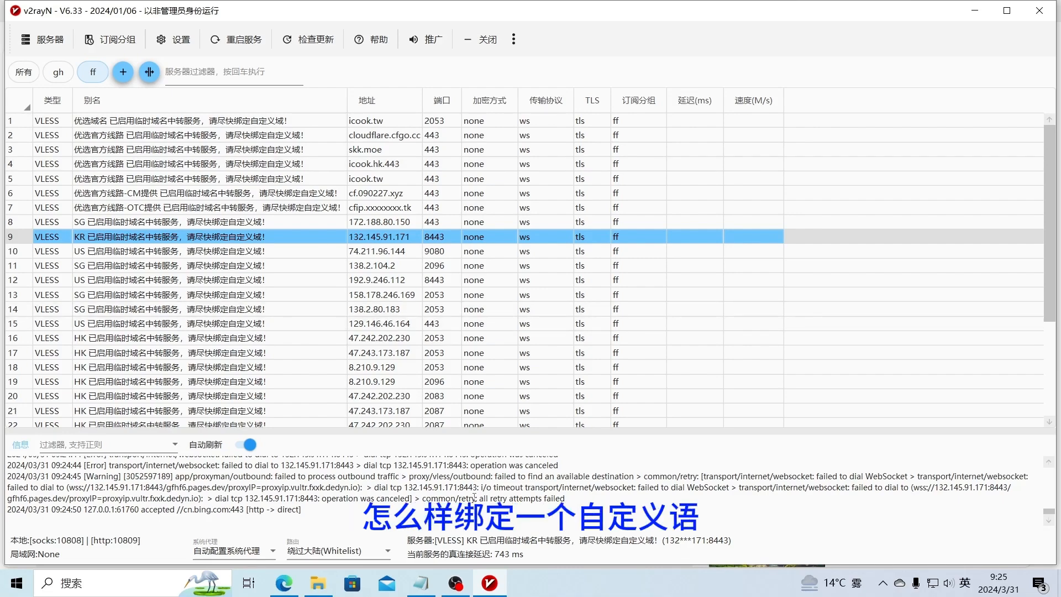
{"action": "left_click", "coordinate": [455, 583]}
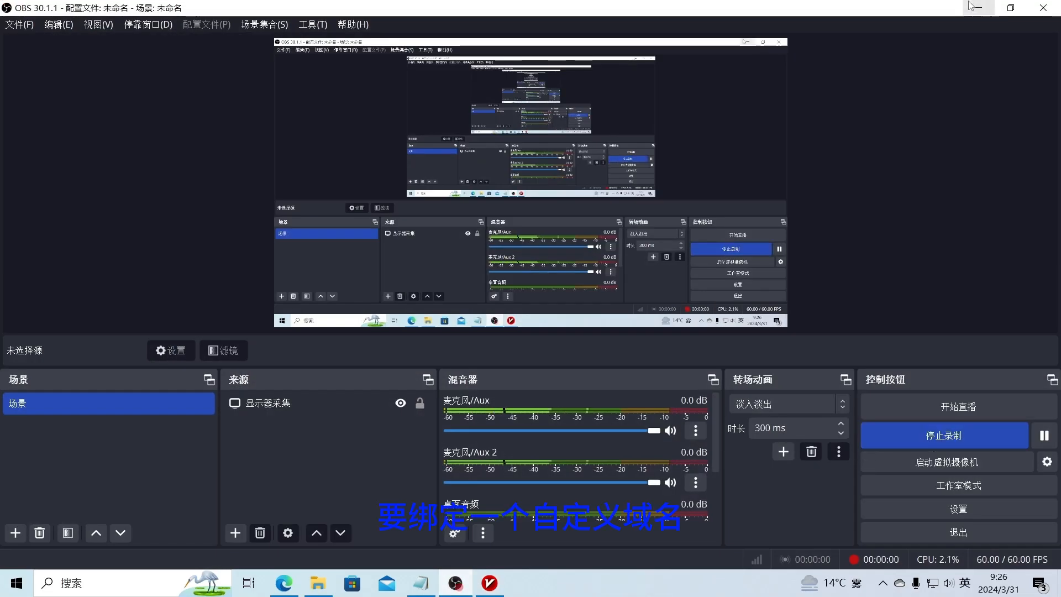
{"action": "left_click", "coordinate": [977, 8]}
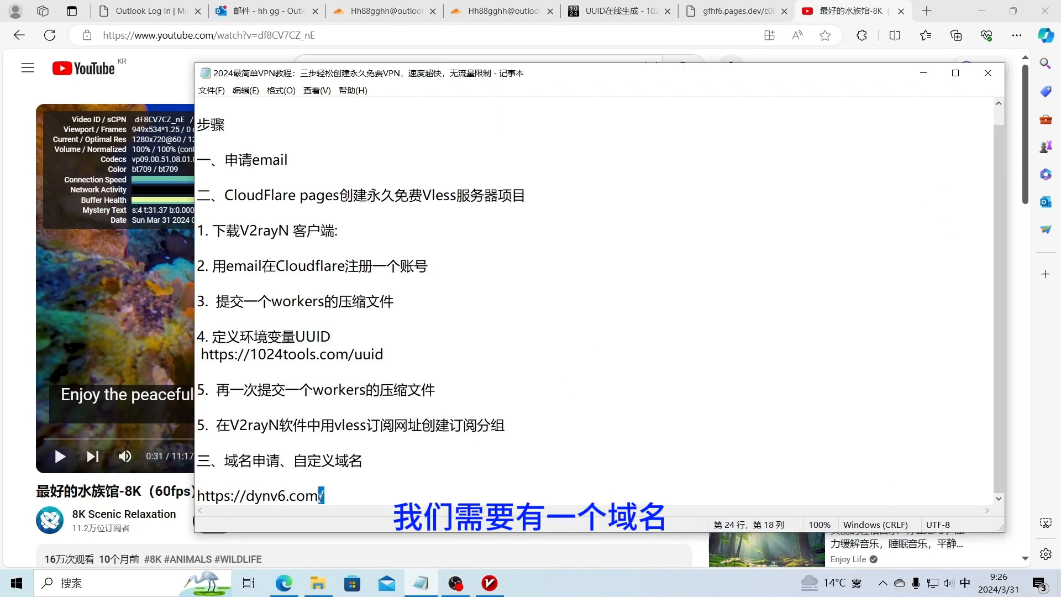
{"action": "key", "text": "shift+Left"}
{"action": "left_click", "coordinate": [377, 495]}
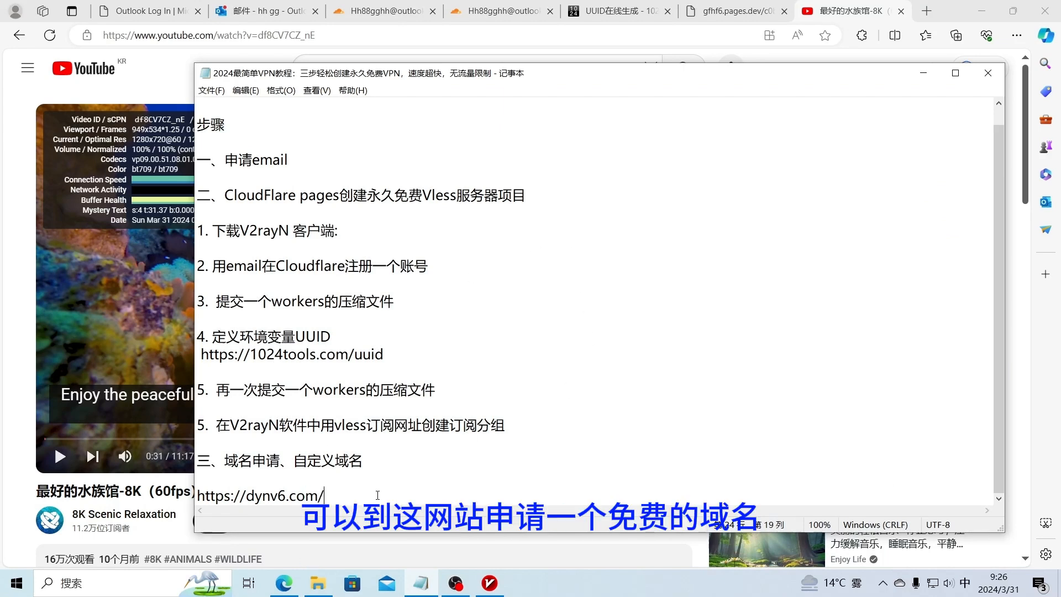
{"action": "key", "text": "Return"}
{"action": "left_click_drag", "start_coordinate": [342, 442], "coordinate": [187, 439]}
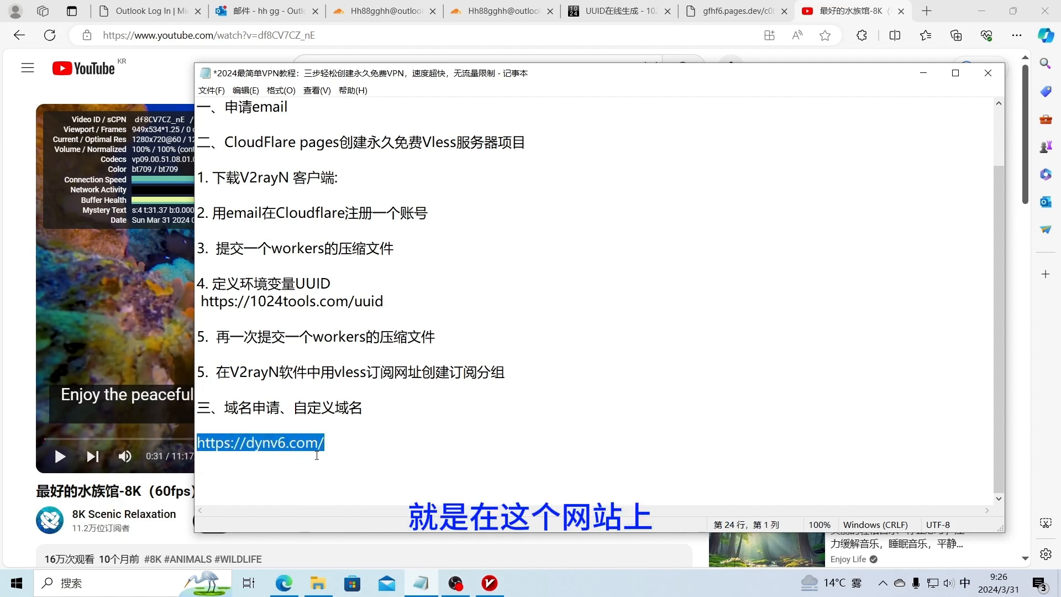
{"action": "left_click_drag", "start_coordinate": [352, 446], "coordinate": [197, 448]}
{"action": "key", "text": "ctrl+c"}
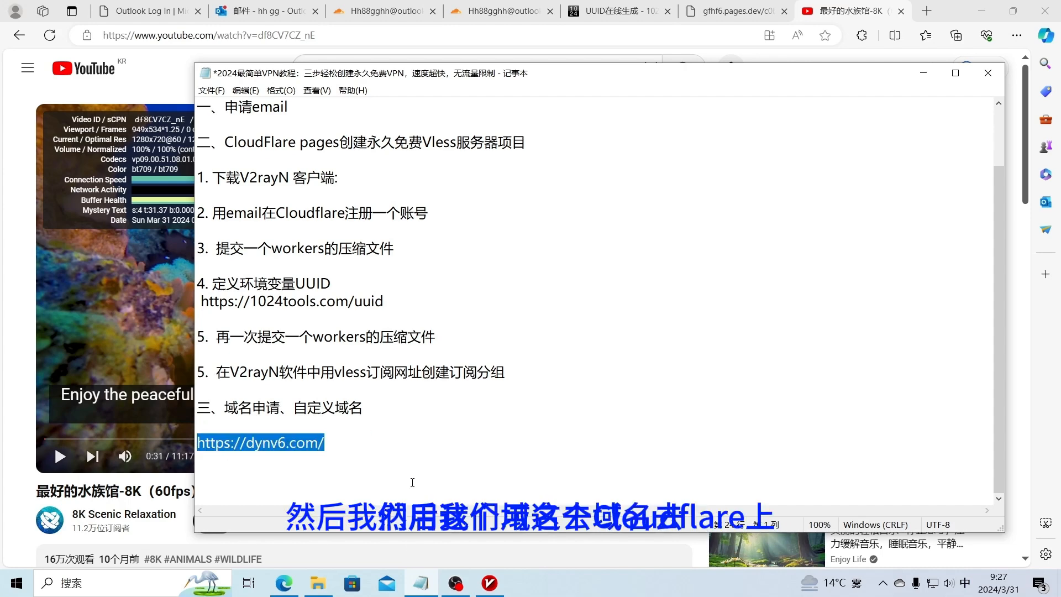
{"action": "left_click", "coordinate": [284, 583]}
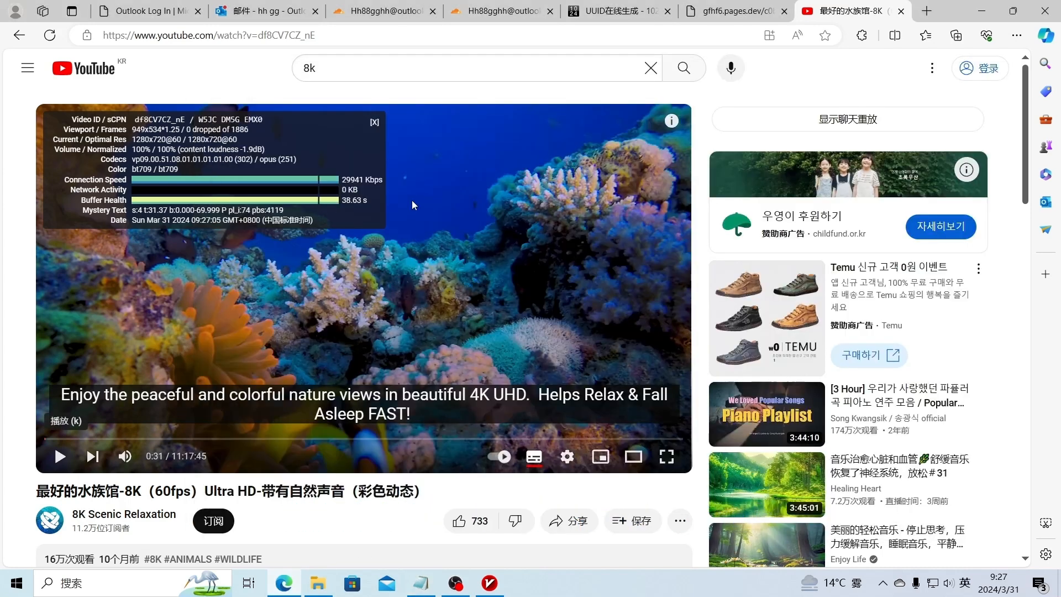
{"action": "left_click", "coordinate": [330, 35]}
{"action": "key", "text": "ctrl+v"}
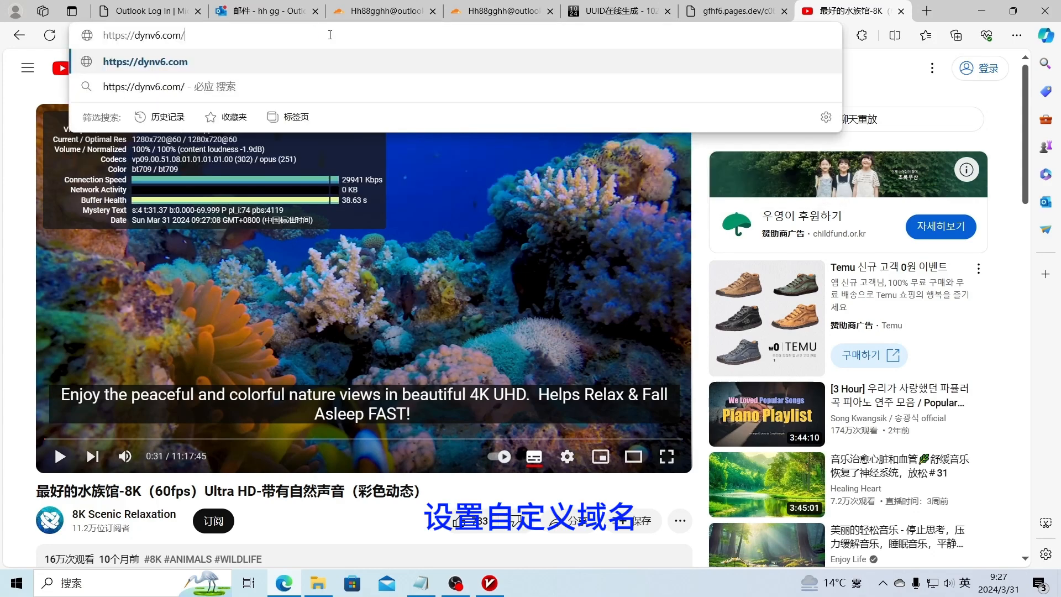
{"action": "key", "text": "Return"}
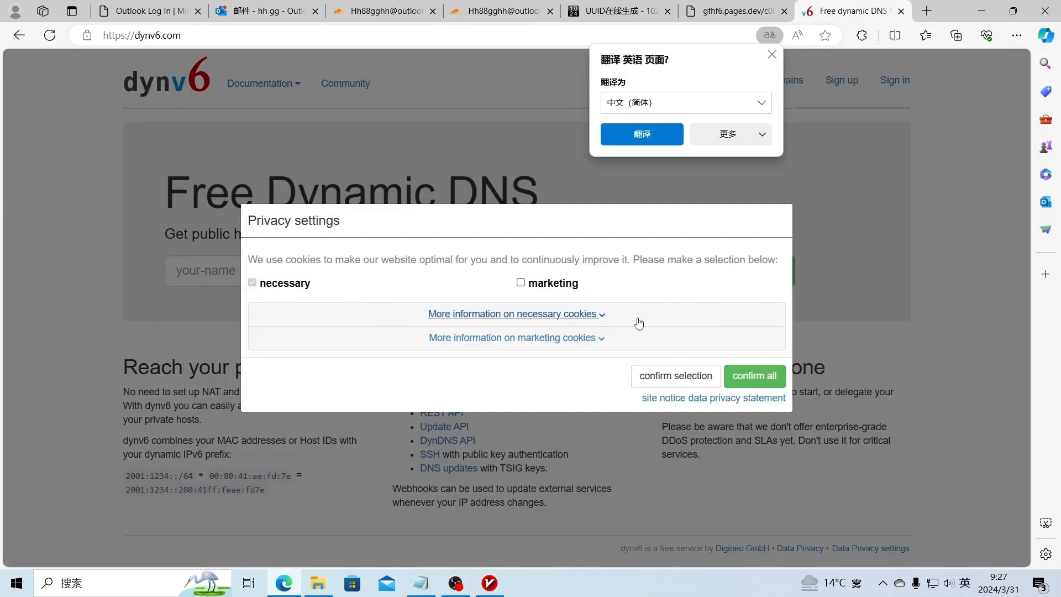
Step: Dismiss the translation offer, accept all cookies, and return to the dynv6 home page
{"action": "left_click", "coordinate": [772, 54]}
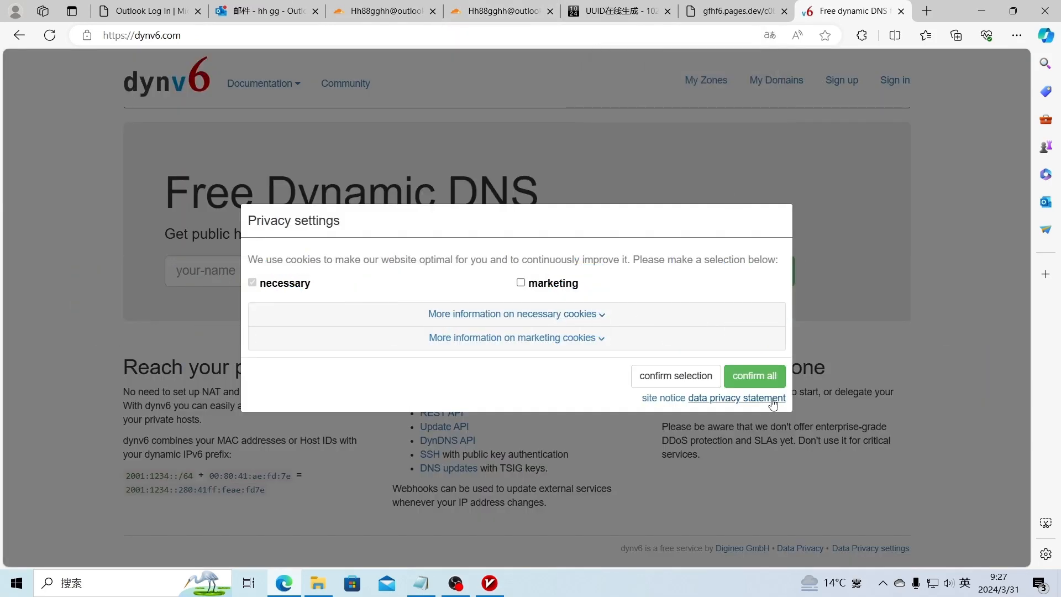
{"action": "left_click", "coordinate": [760, 376]}
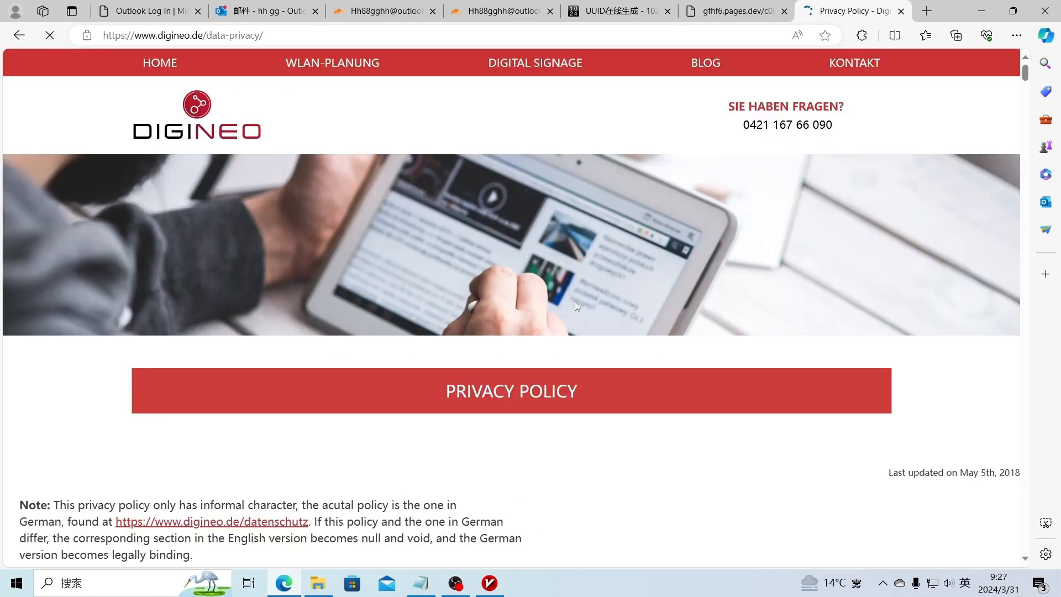
{"action": "scroll", "coordinate": [575, 301], "scroll_direction": "down", "scroll_amount": 4}
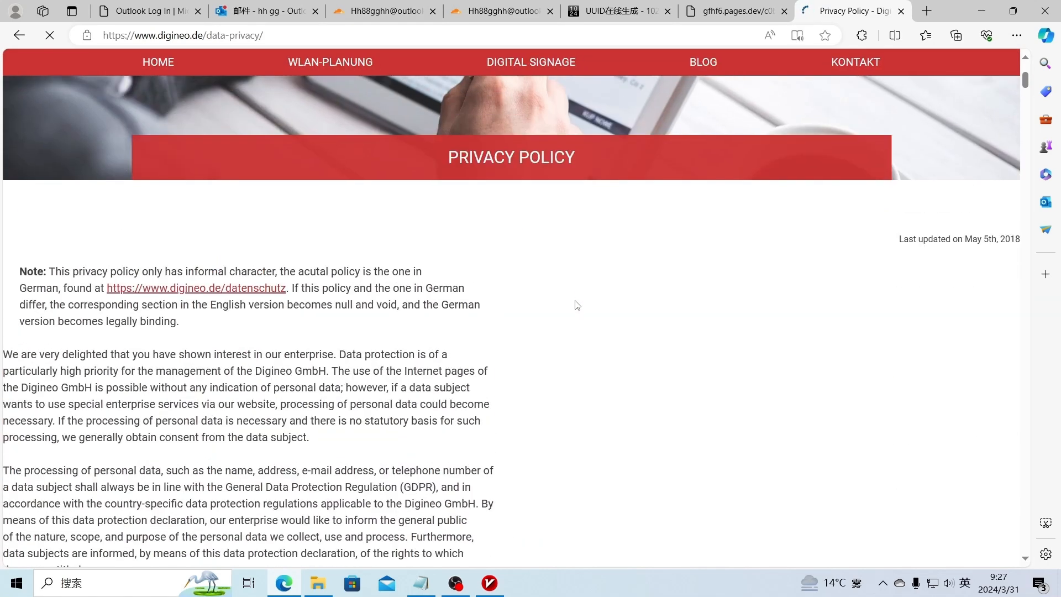
{"action": "left_click", "coordinate": [23, 44]}
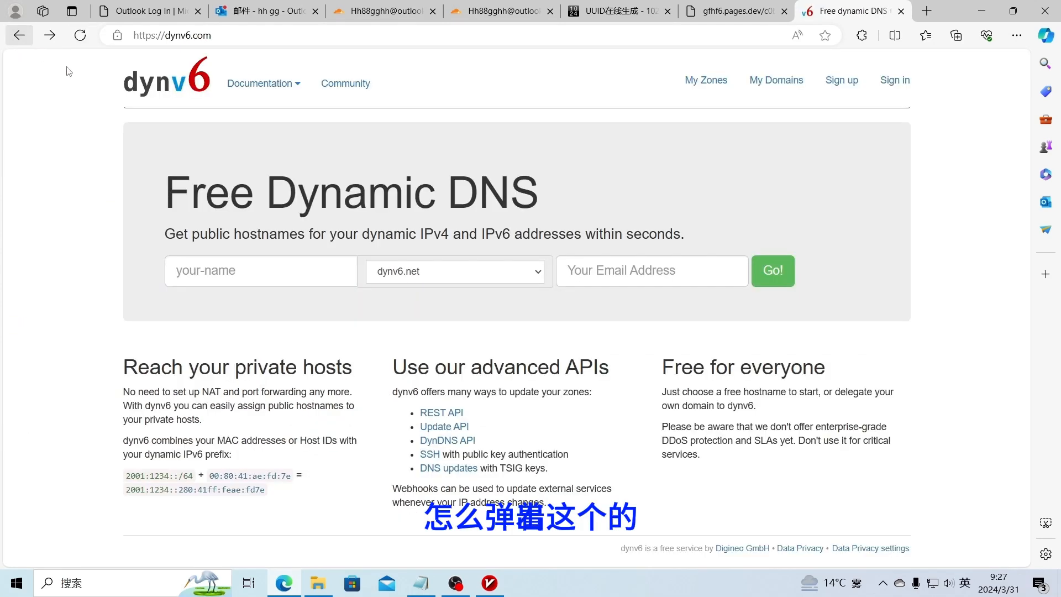
Step: Register hostname hh88gg under dynv6.net using the saved account e-mail, then submit with Go!
{"action": "left_click", "coordinate": [218, 271]}
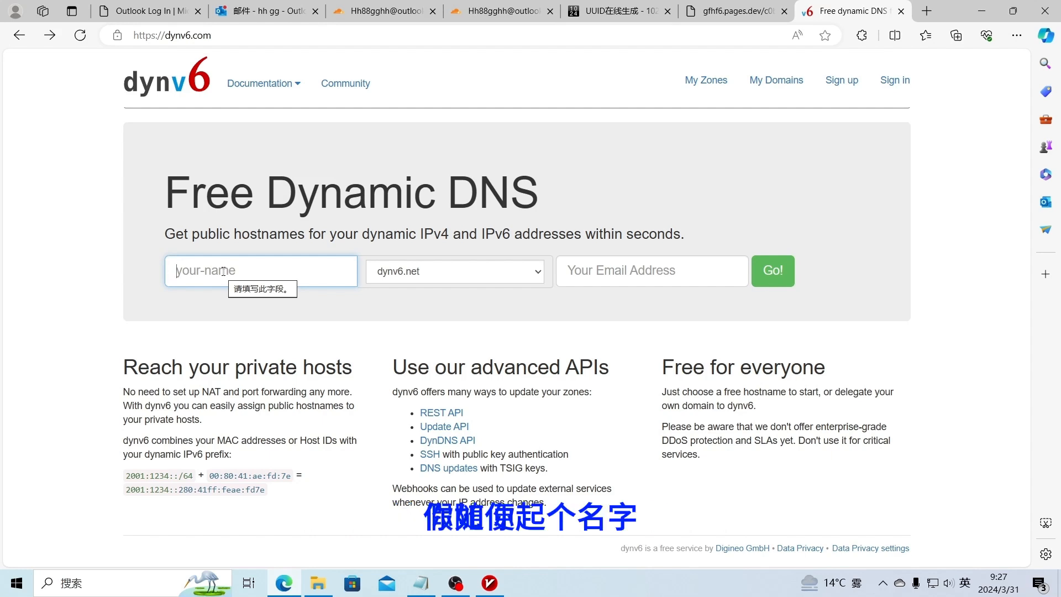
{"action": "type", "text": "hh"}
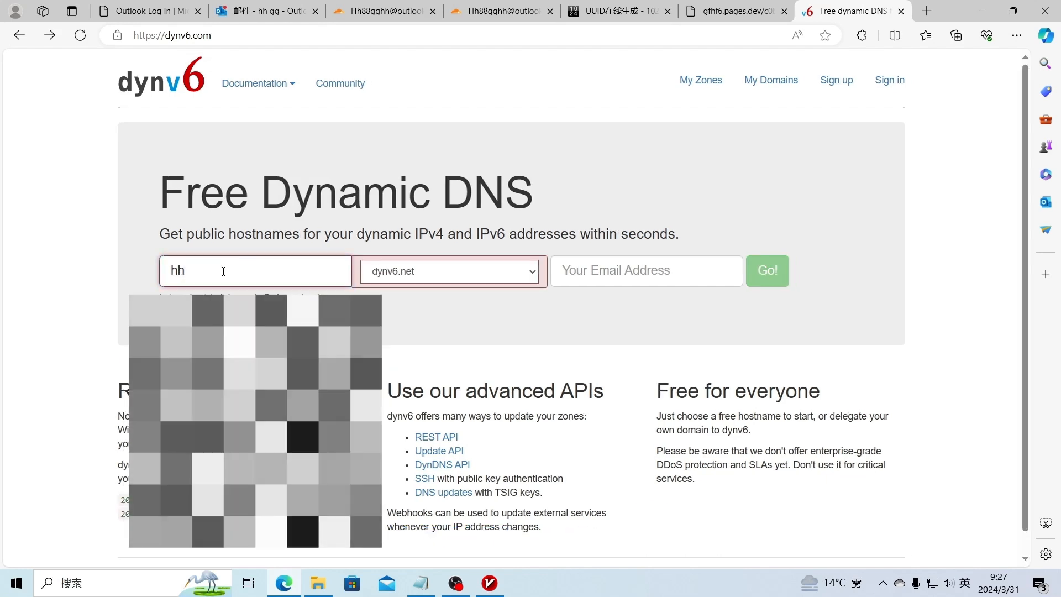
{"action": "type", "text": "88"}
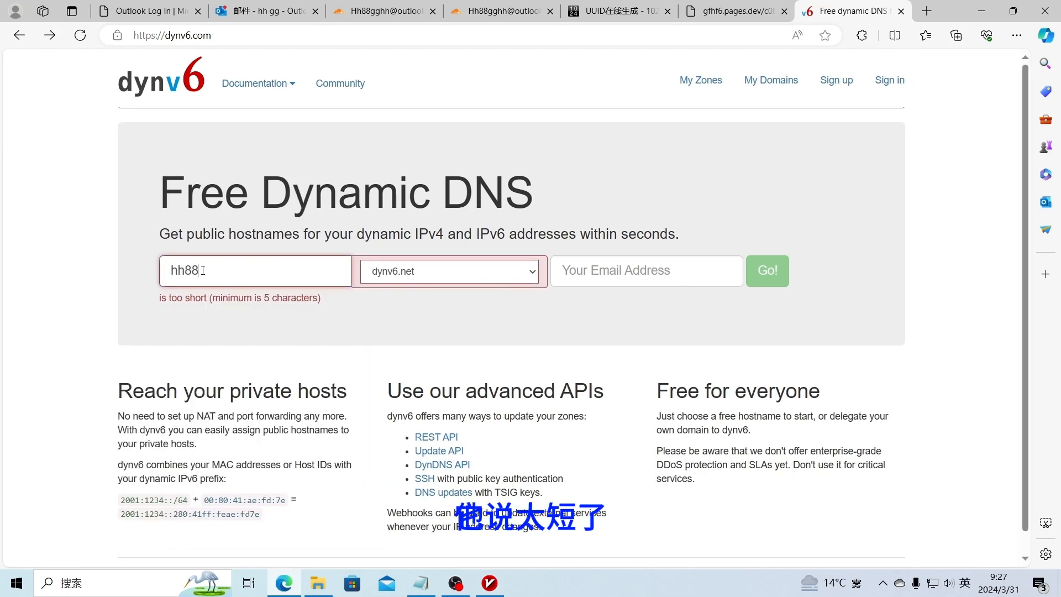
{"action": "type", "text": "gg"}
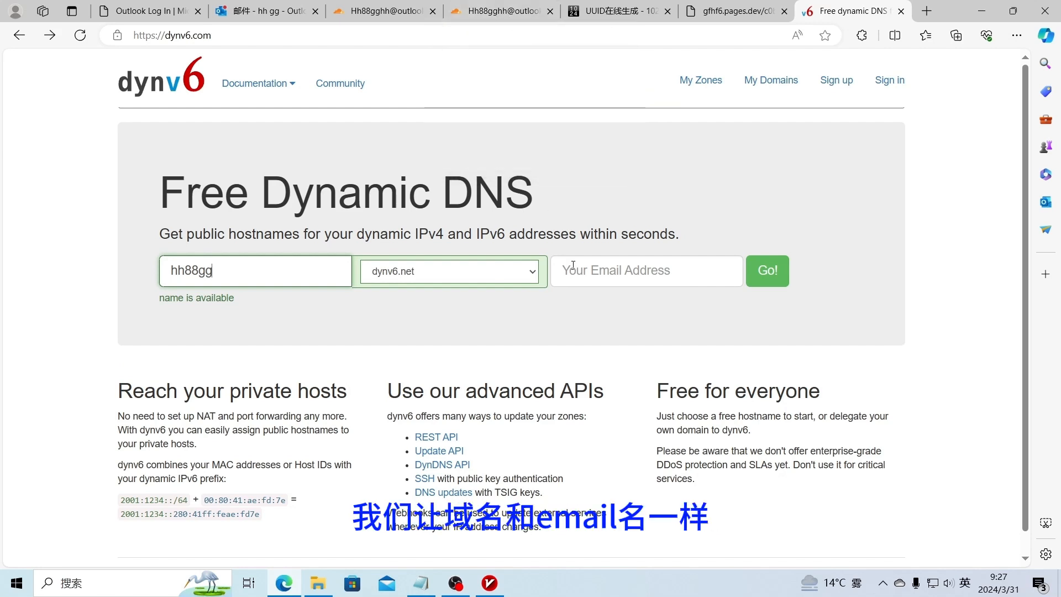
{"action": "left_click", "coordinate": [600, 274]}
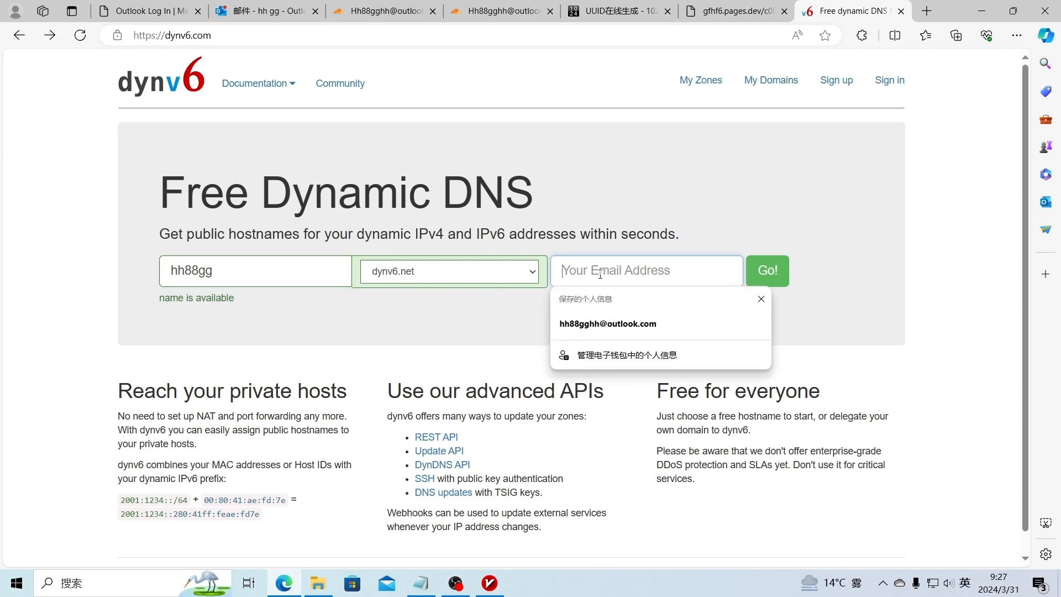
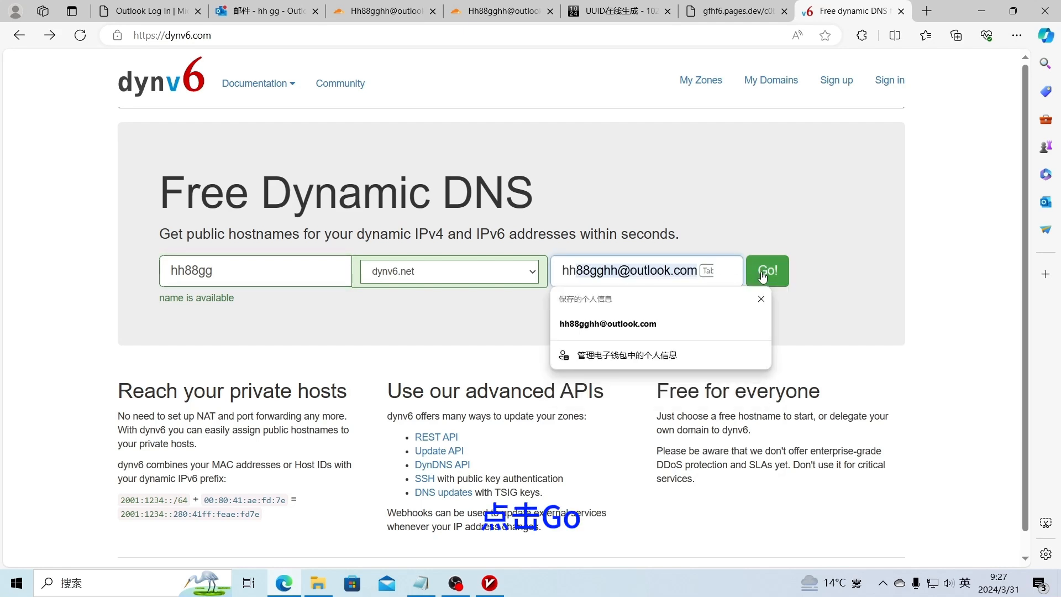
{"action": "key", "text": "Return"}
{"action": "left_click", "coordinate": [663, 279]}
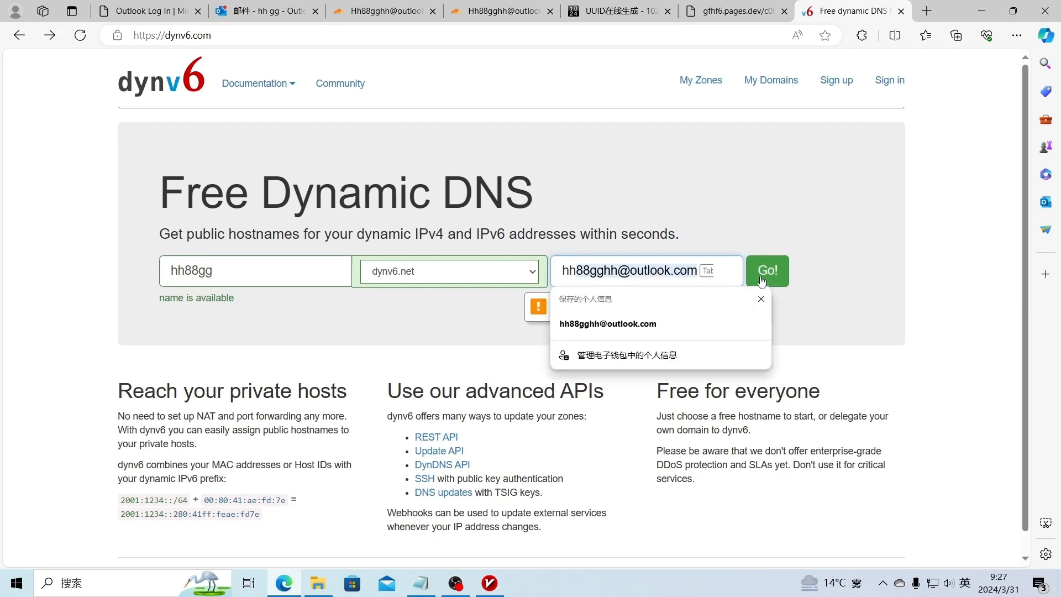
{"action": "left_click", "coordinate": [687, 321]}
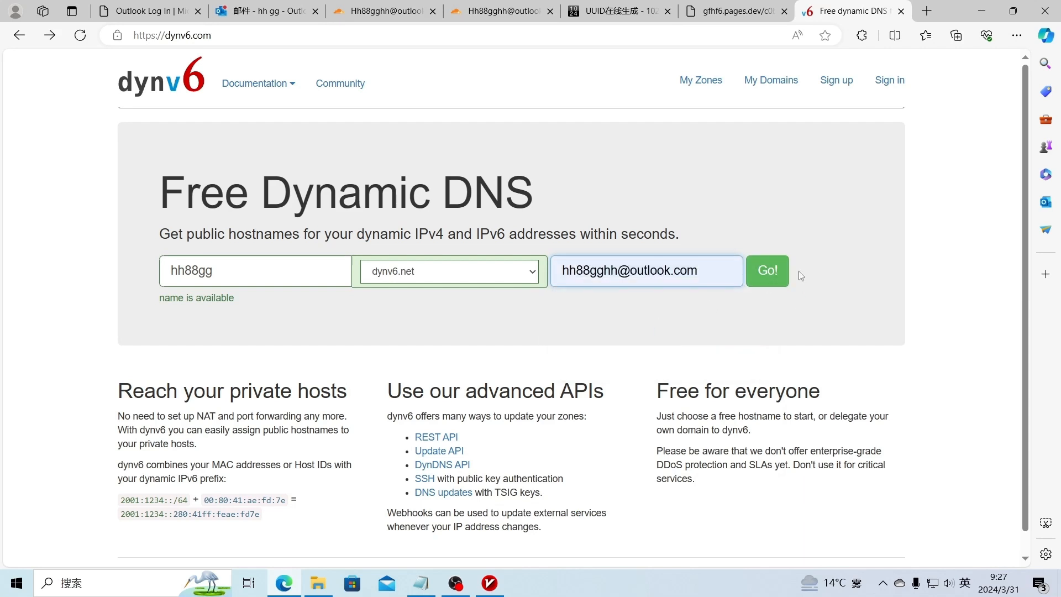
{"action": "left_click", "coordinate": [758, 270]}
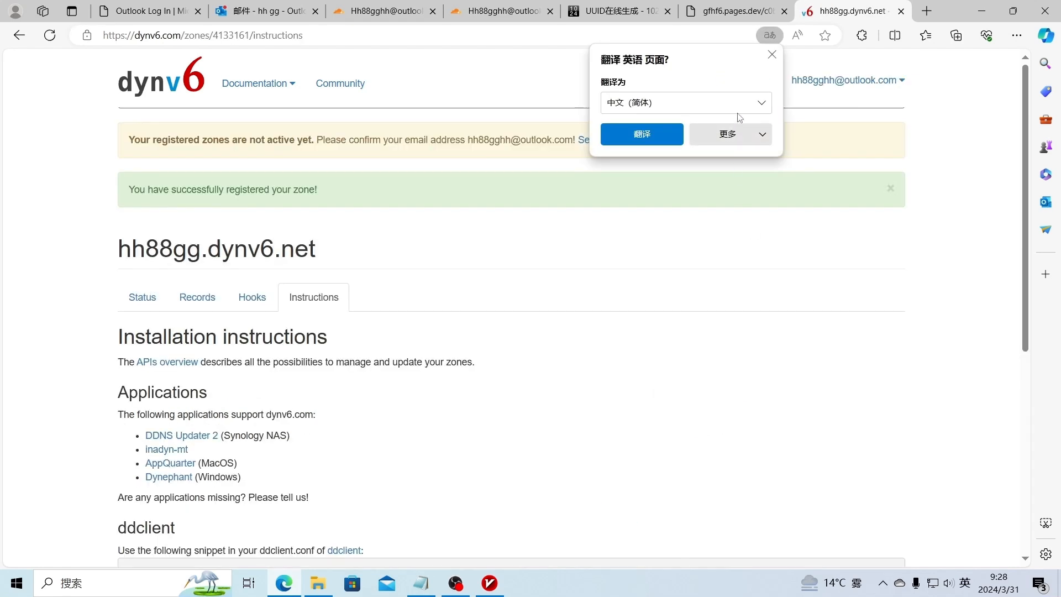
Step: Dismiss the translation offer, scroll the Instructions tab, and select the hh88gg.dynv6.net heading
{"action": "left_click", "coordinate": [771, 55]}
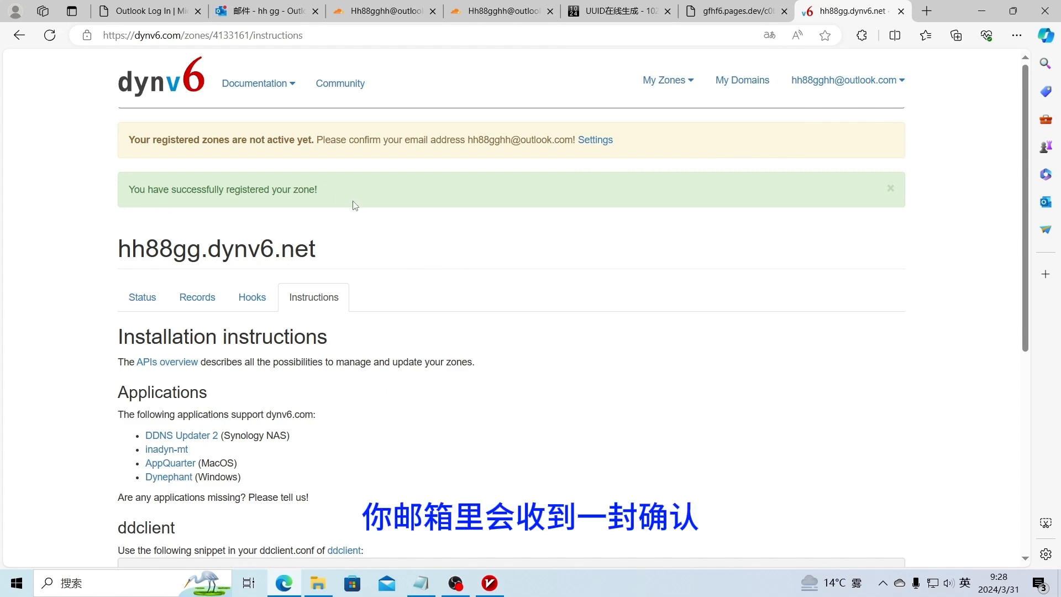
{"action": "scroll", "coordinate": [464, 335], "scroll_direction": "down", "scroll_amount": 1}
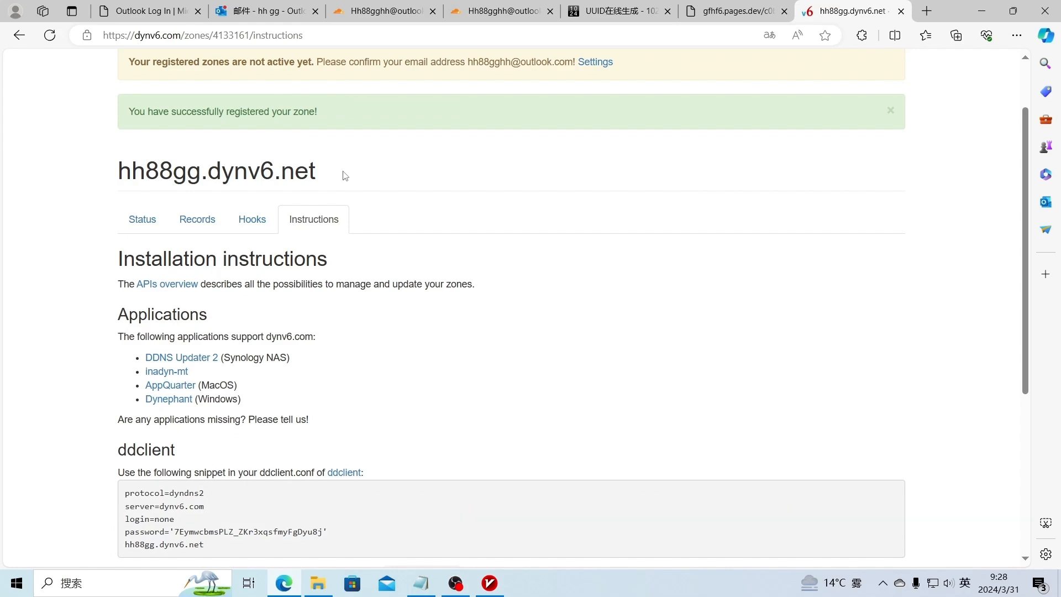
{"action": "scroll", "coordinate": [346, 175], "scroll_direction": "down", "scroll_amount": 4}
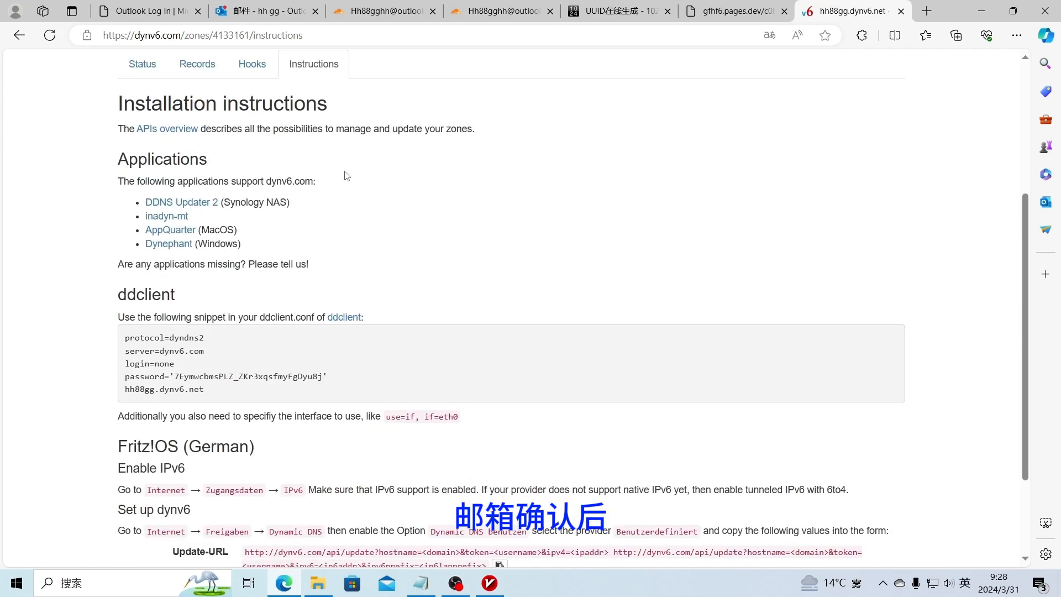
{"action": "scroll", "coordinate": [526, 239], "scroll_direction": "up", "scroll_amount": 5}
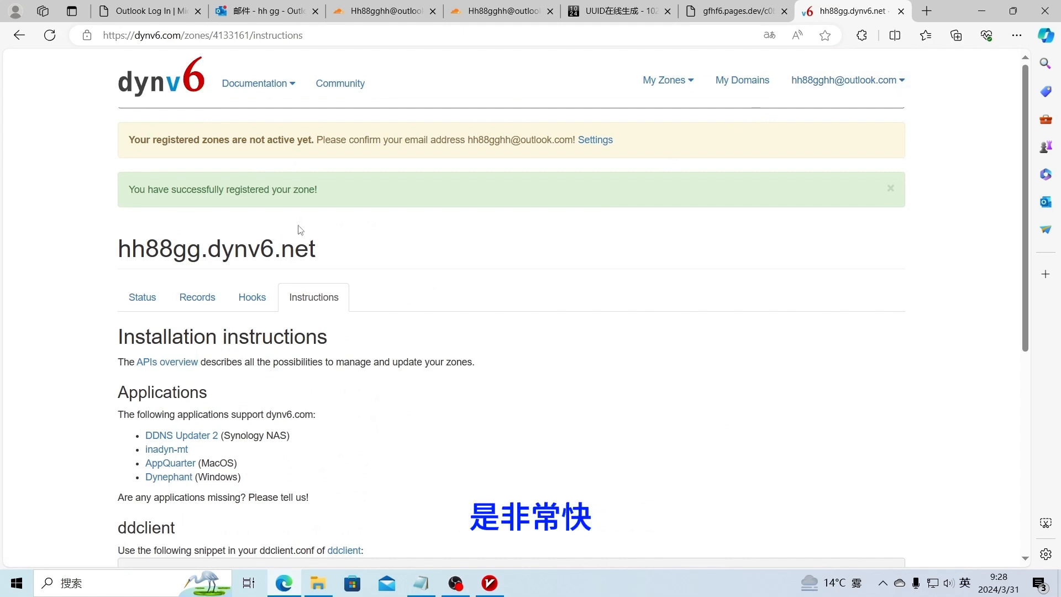
{"action": "left_click_drag", "start_coordinate": [319, 249], "coordinate": [117, 257]}
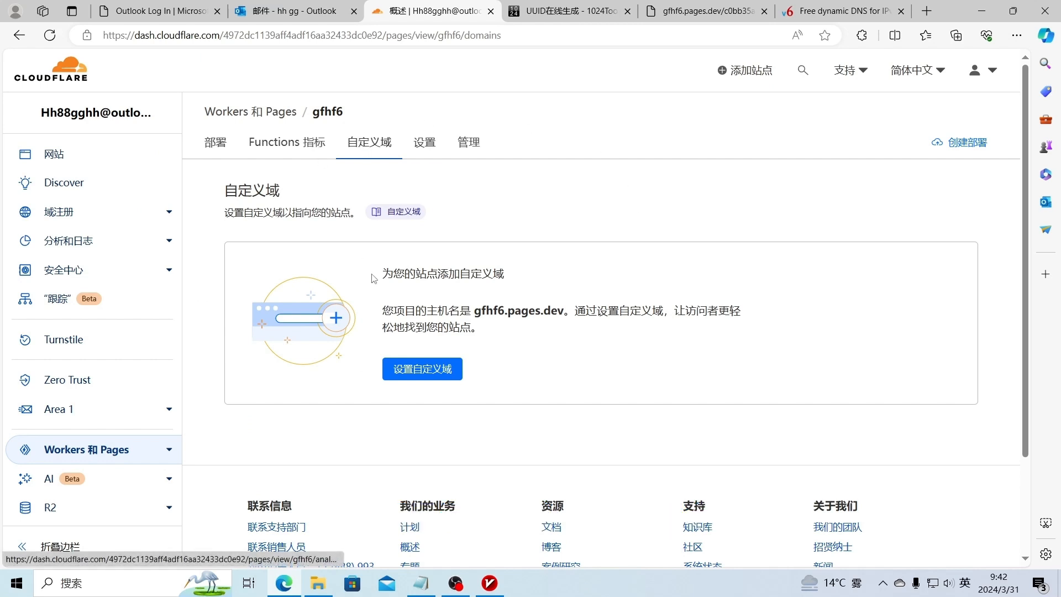
Step: Open the 设置自定义域 form for the gfhf6 project, leaving the domain entry empty
{"action": "left_click_drag", "start_coordinate": [477, 313], "coordinate": [564, 312]}
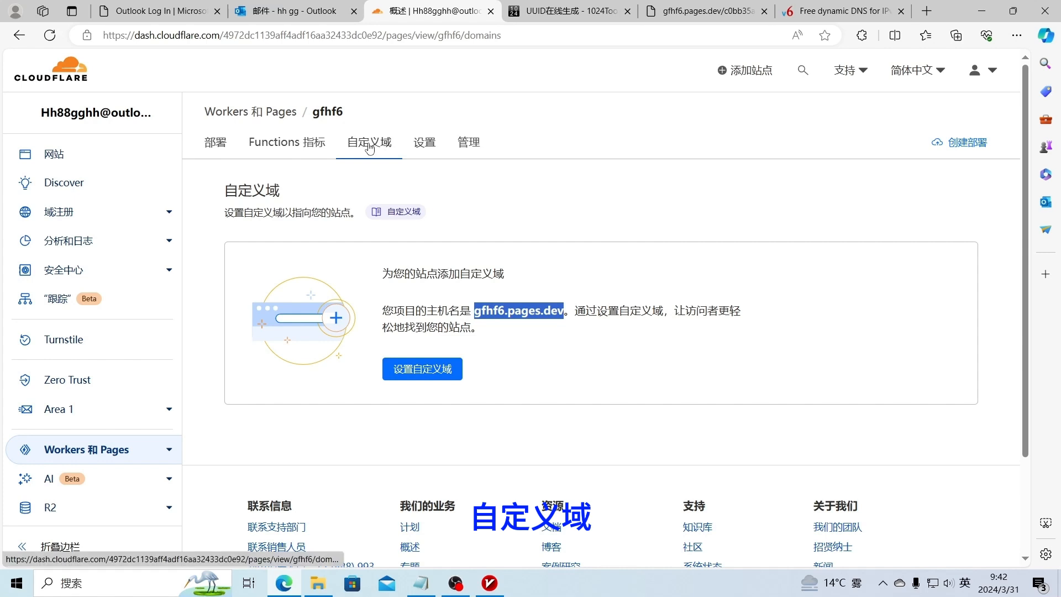
{"action": "left_click", "coordinate": [422, 381]}
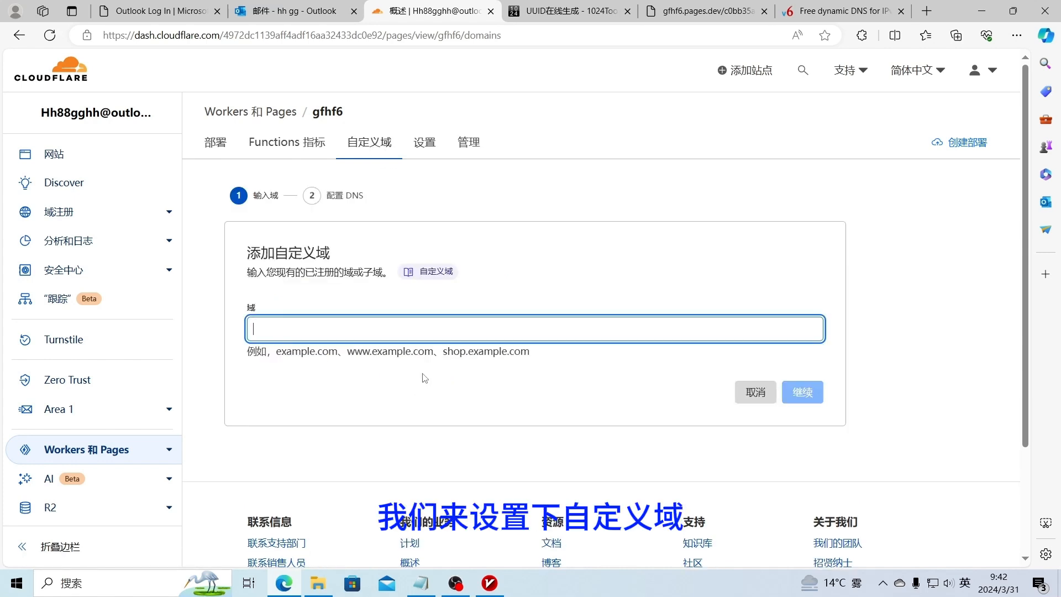
{"action": "left_click", "coordinate": [383, 339]}
{"action": "left_click", "coordinate": [533, 412]}
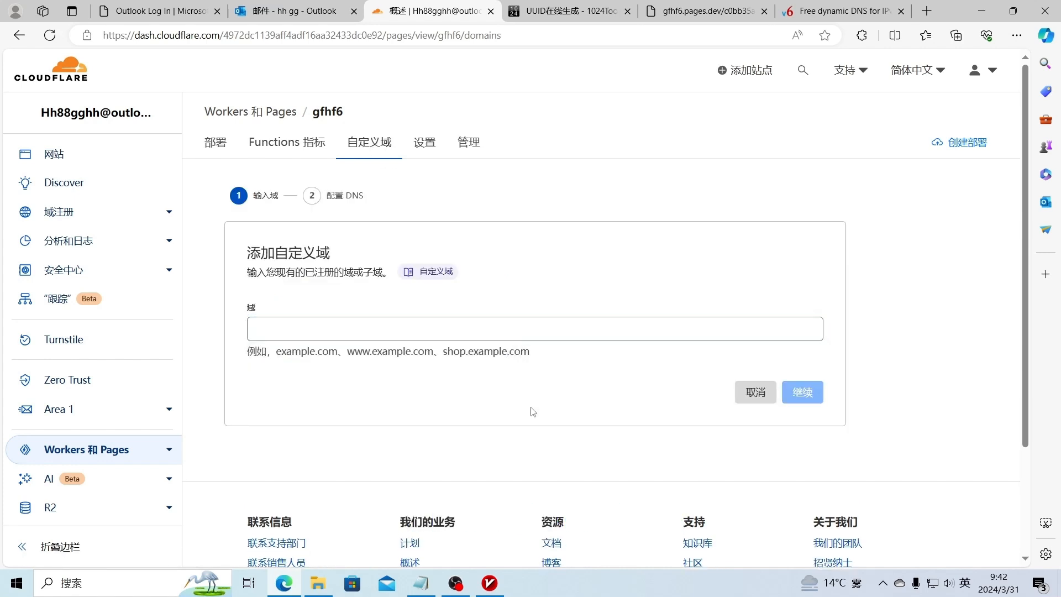
Step: Open My Zones > hh88gg.dynv6.net, copy its name, and return to the Cloudflare form
{"action": "left_click", "coordinate": [841, 10]}
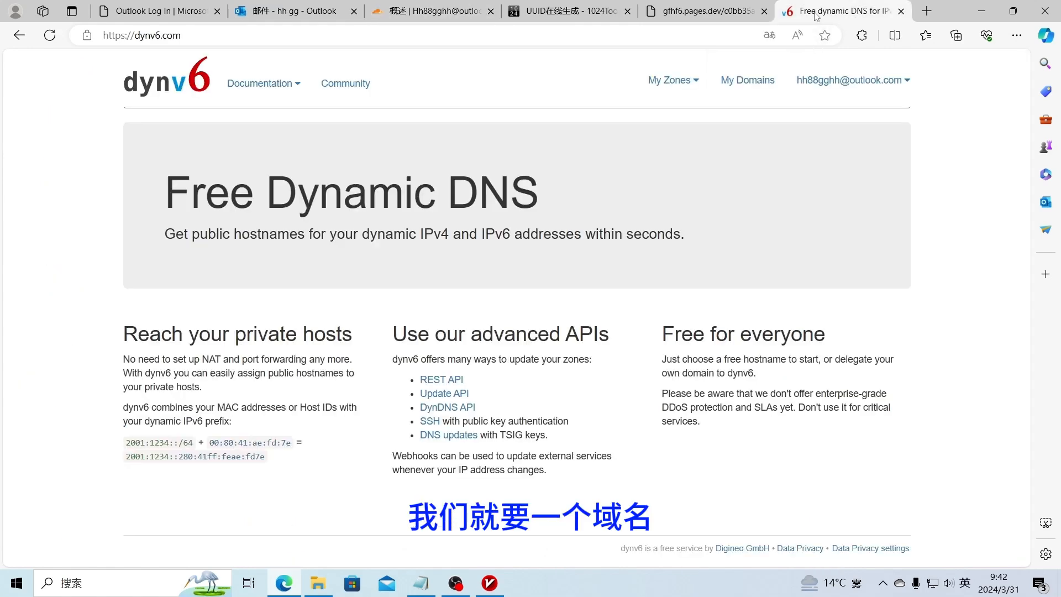
{"action": "left_click", "coordinate": [665, 83]}
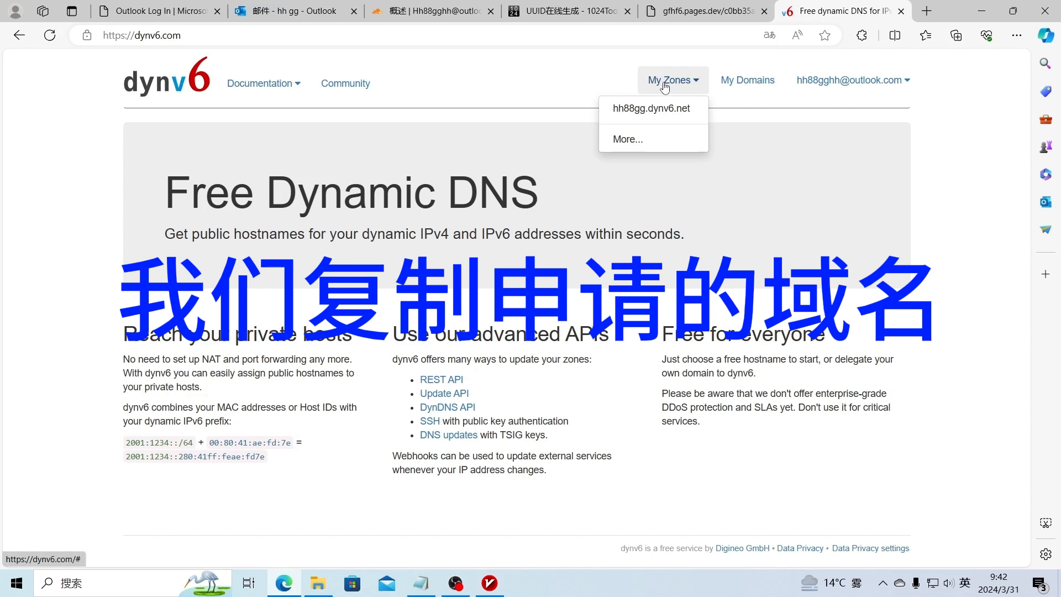
{"action": "left_click", "coordinate": [647, 109]}
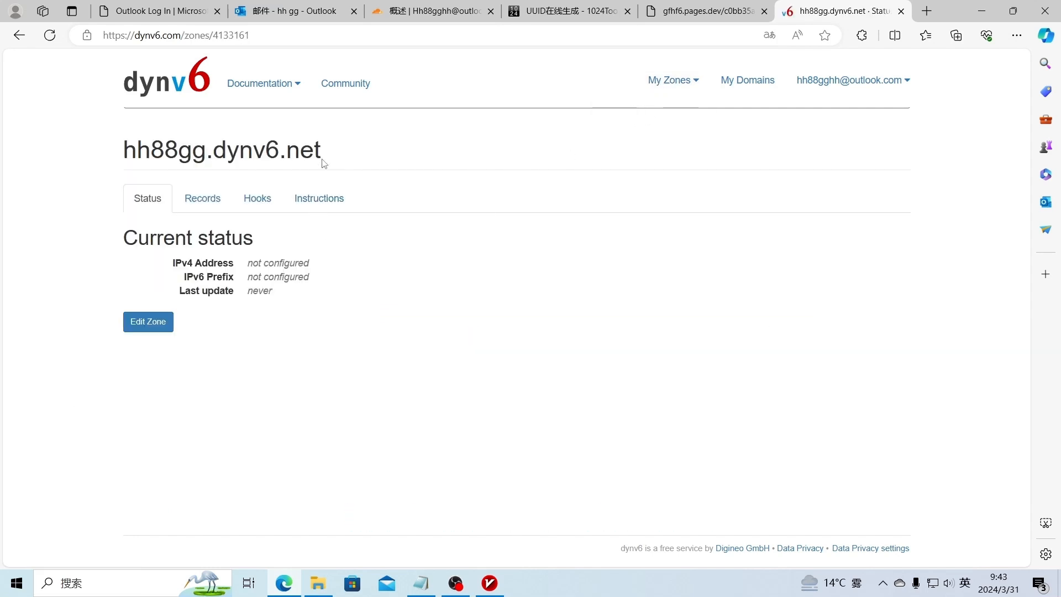
{"action": "left_click_drag", "start_coordinate": [323, 162], "coordinate": [128, 153]}
{"action": "key", "text": "ctrl+c"}
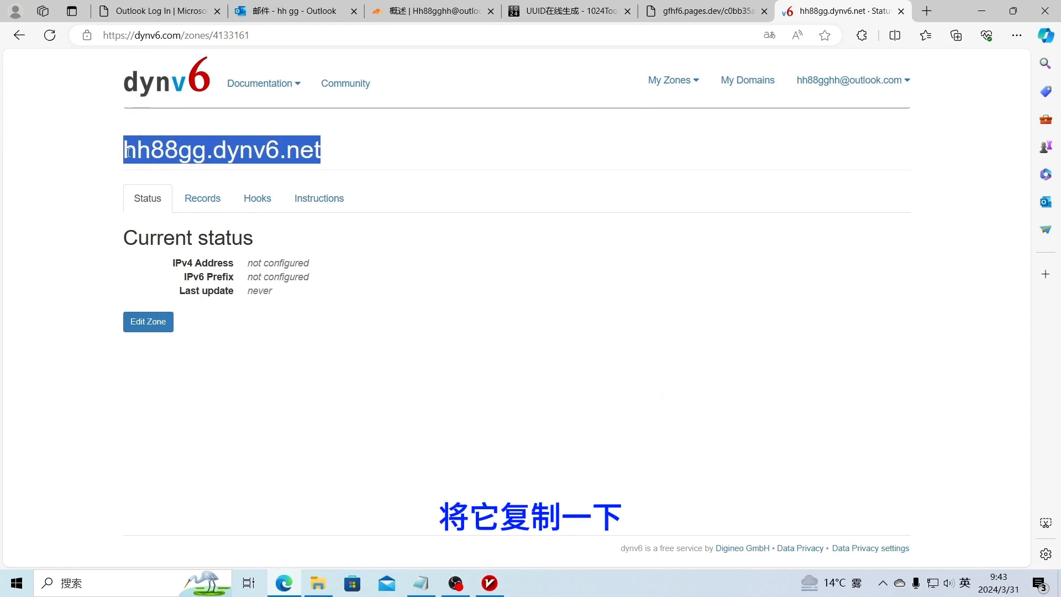
{"action": "left_click", "coordinate": [424, 13]}
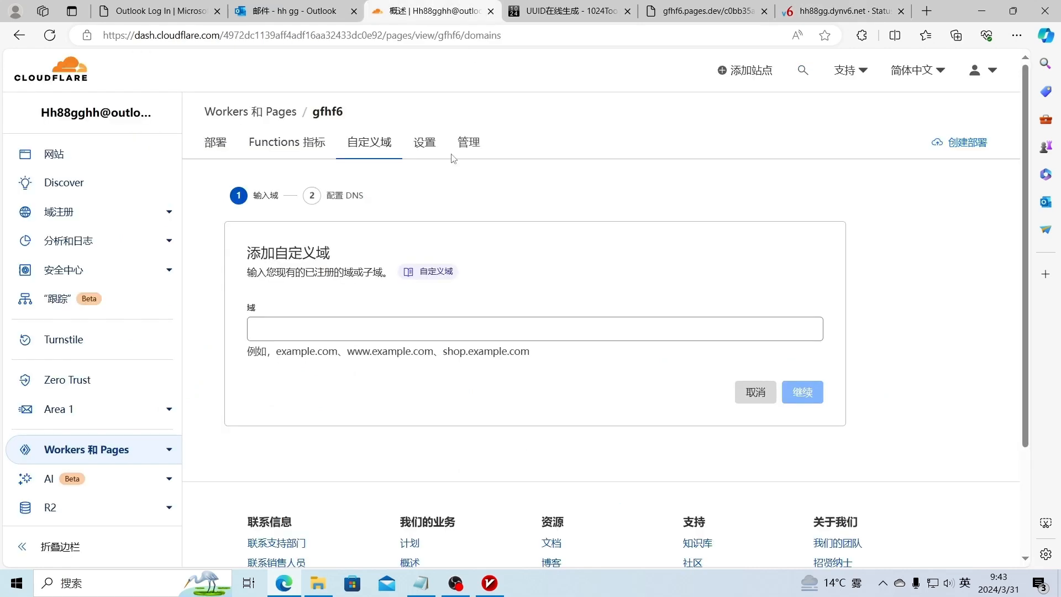
Step: Enter jj.hh88gg.dynv6.net as the custom domain and continue to DNS configuration
{"action": "left_click", "coordinate": [431, 330]}
{"action": "key", "text": "ctrl+v"}
{"action": "left_click", "coordinate": [462, 415]}
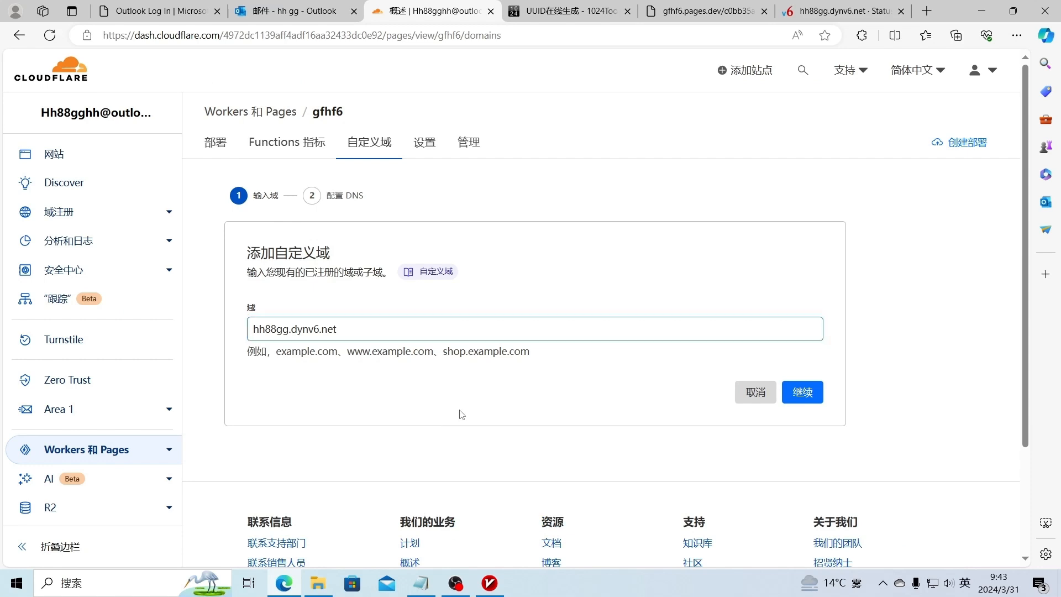
{"action": "left_click", "coordinate": [310, 331]}
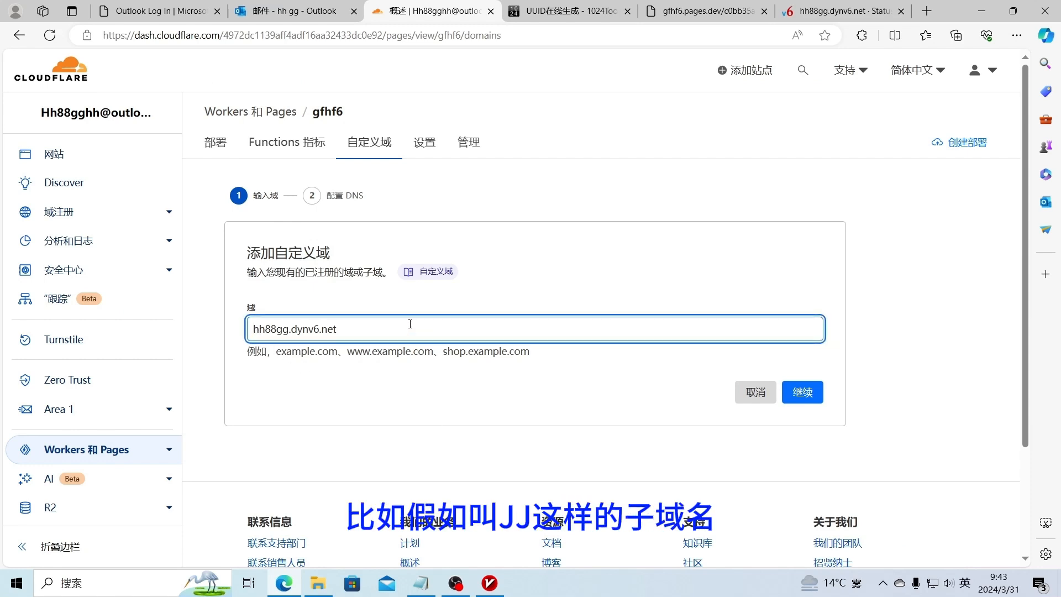
{"action": "key", "text": "Home"}
{"action": "type", "text": "jj."}
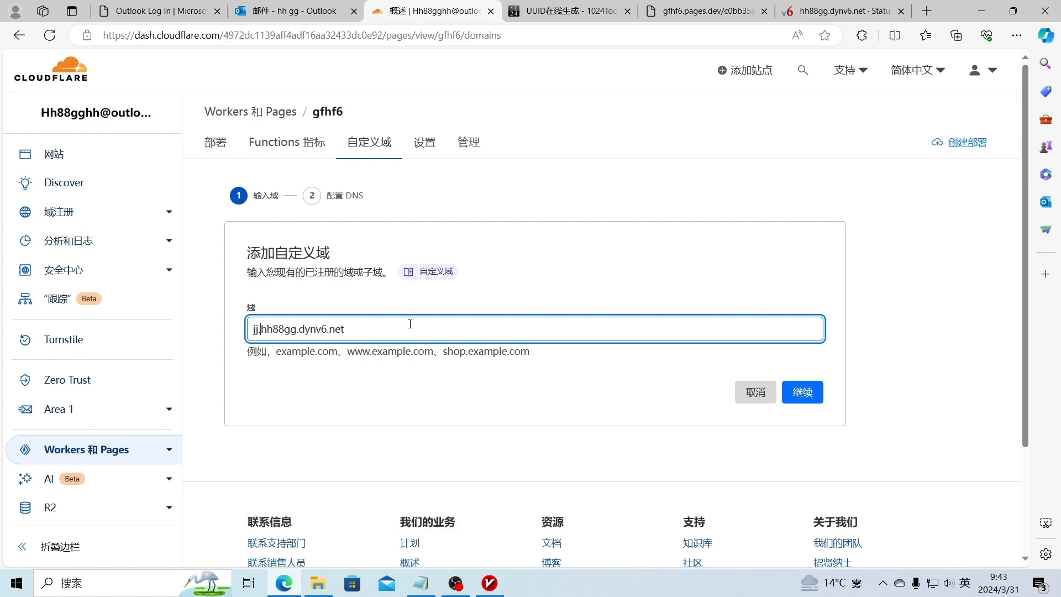
{"action": "left_click", "coordinate": [407, 394]}
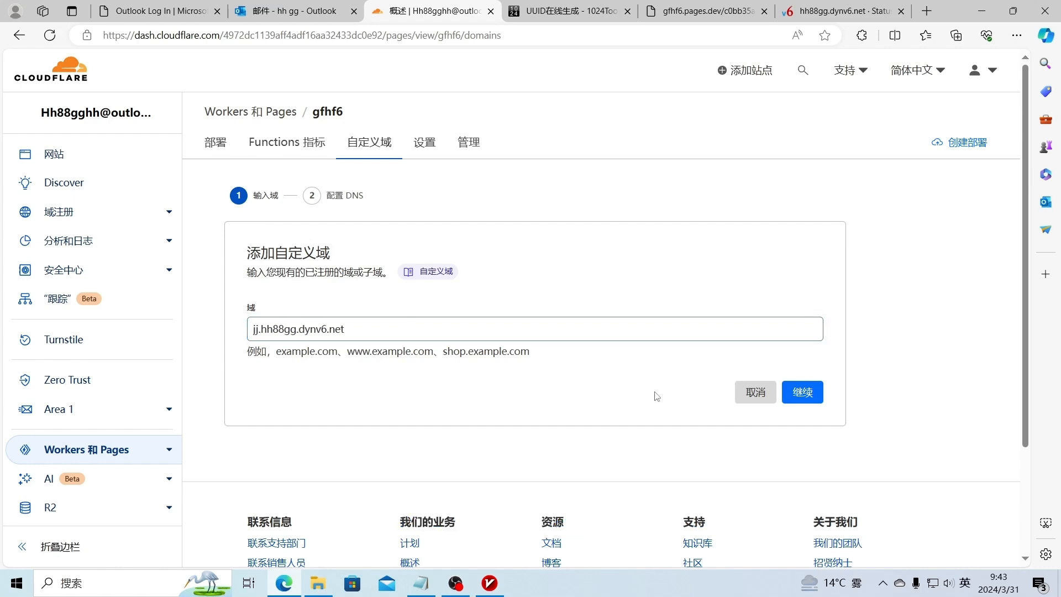
{"action": "left_click", "coordinate": [815, 396]}
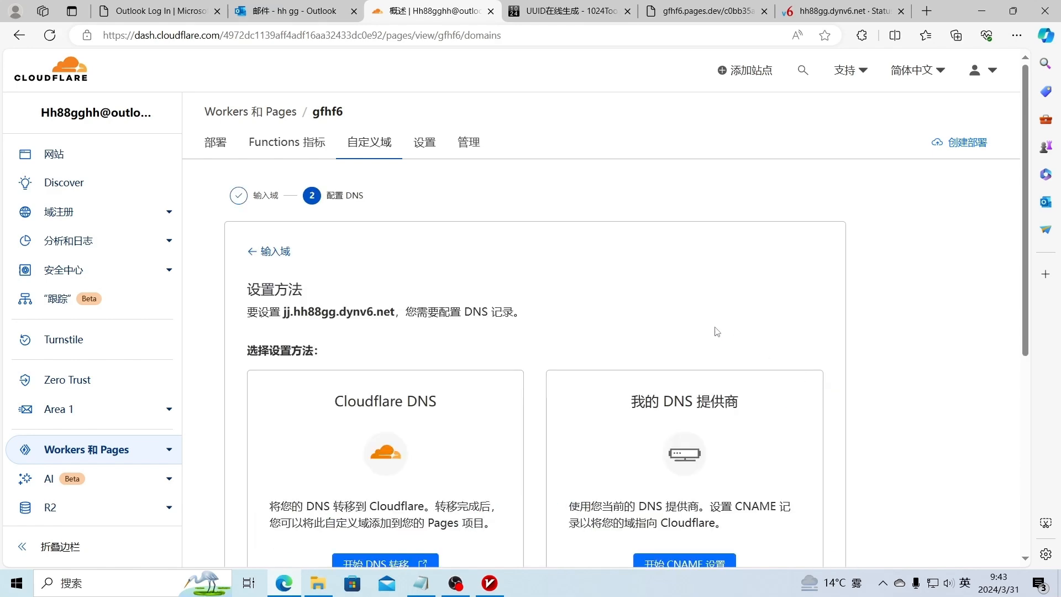
Step: Choose 开始 CNAME 设置 and copy the CNAME target gfhf6.pages.dev
{"action": "scroll", "coordinate": [718, 332], "scroll_direction": "down", "scroll_amount": 3}
{"action": "scroll", "coordinate": [718, 332], "scroll_direction": "up", "scroll_amount": 3}
{"action": "scroll", "coordinate": [717, 332], "scroll_direction": "down", "scroll_amount": 2}
{"action": "scroll", "coordinate": [705, 503], "scroll_direction": "down", "scroll_amount": 3}
{"action": "left_click", "coordinate": [694, 412]}
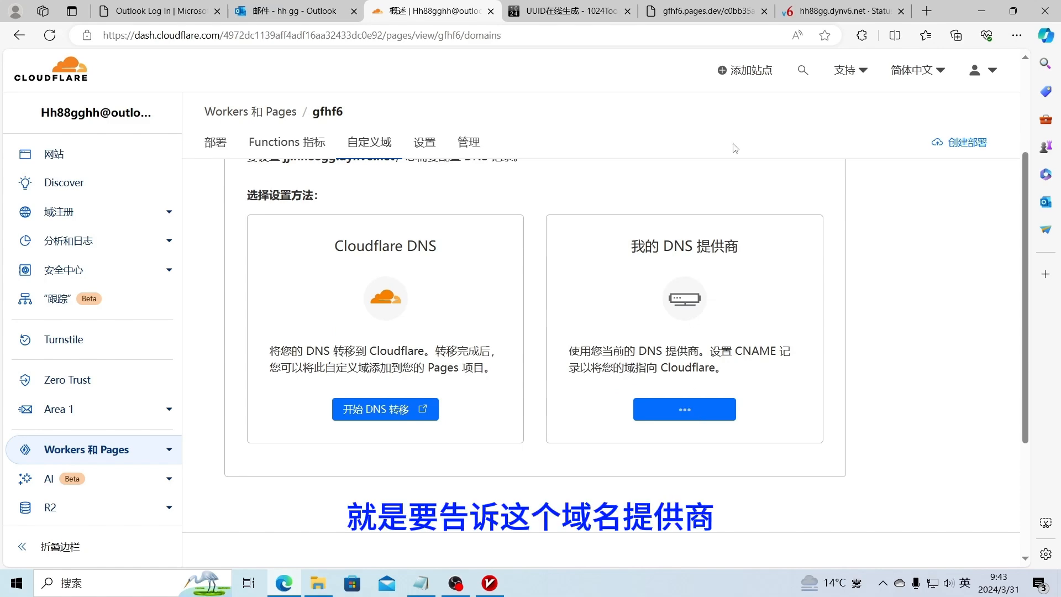
{"action": "left_click", "coordinate": [818, 17]}
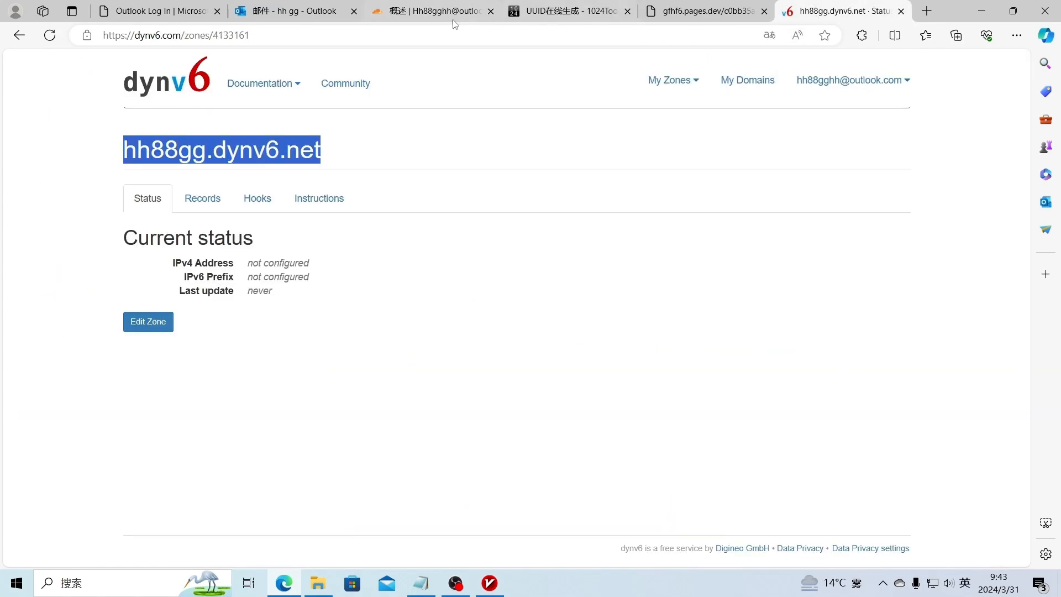
{"action": "left_click", "coordinate": [437, 17]}
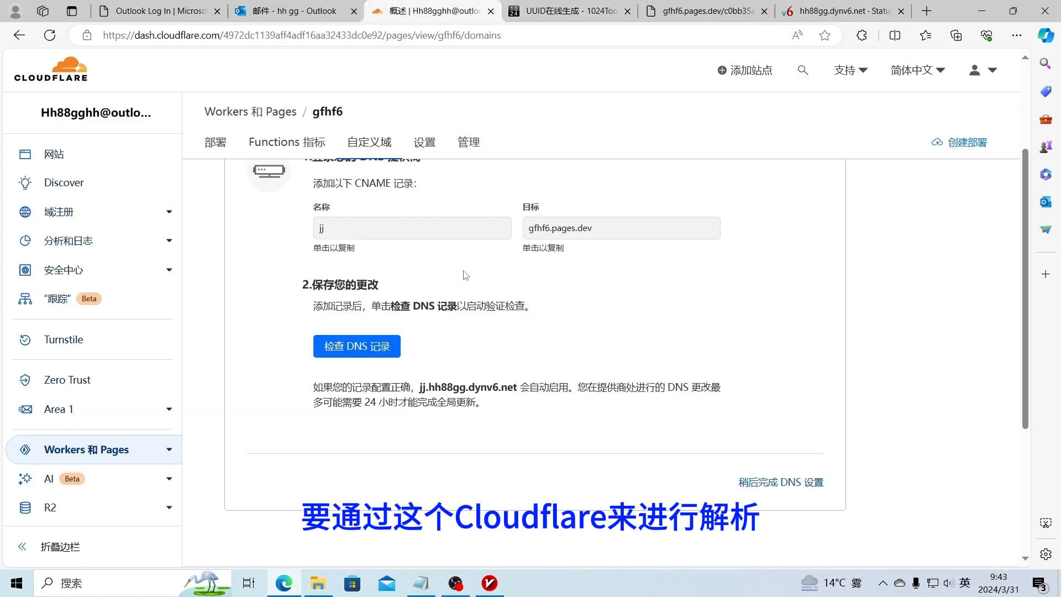
{"action": "scroll", "coordinate": [469, 281], "scroll_direction": "up", "scroll_amount": 1}
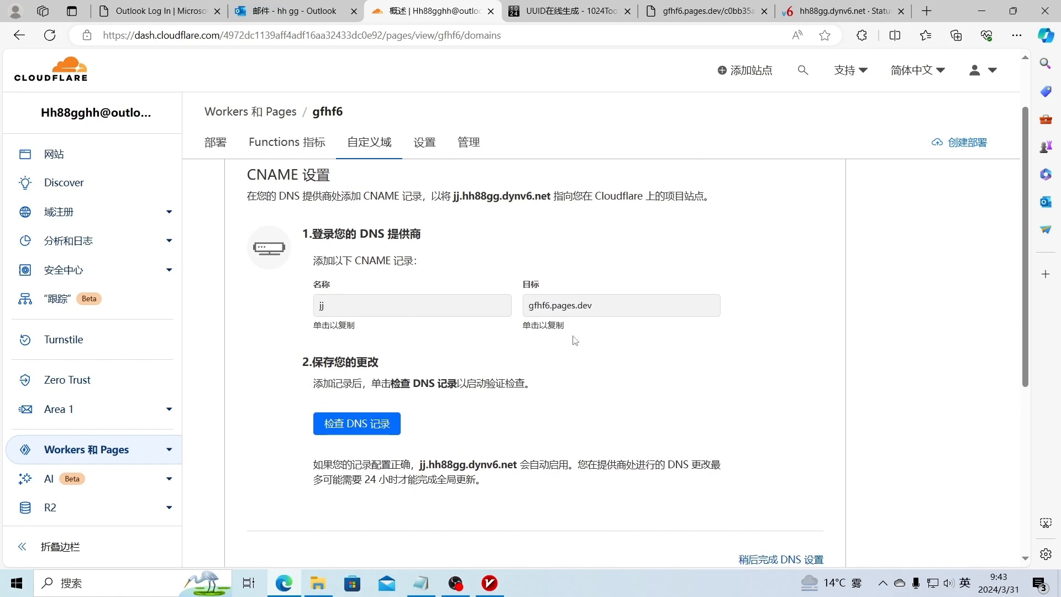
{"action": "left_click", "coordinate": [545, 329]}
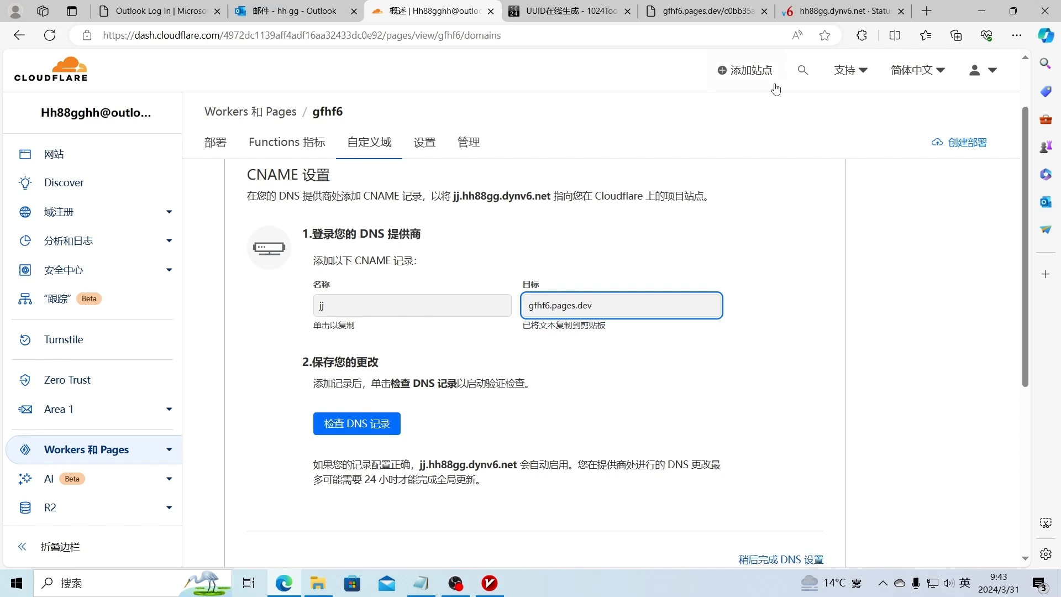
Step: Start a new CNAME record in hh88gg.dynv6.net with data gfhf6.pages.dev
{"action": "left_click", "coordinate": [797, 12]}
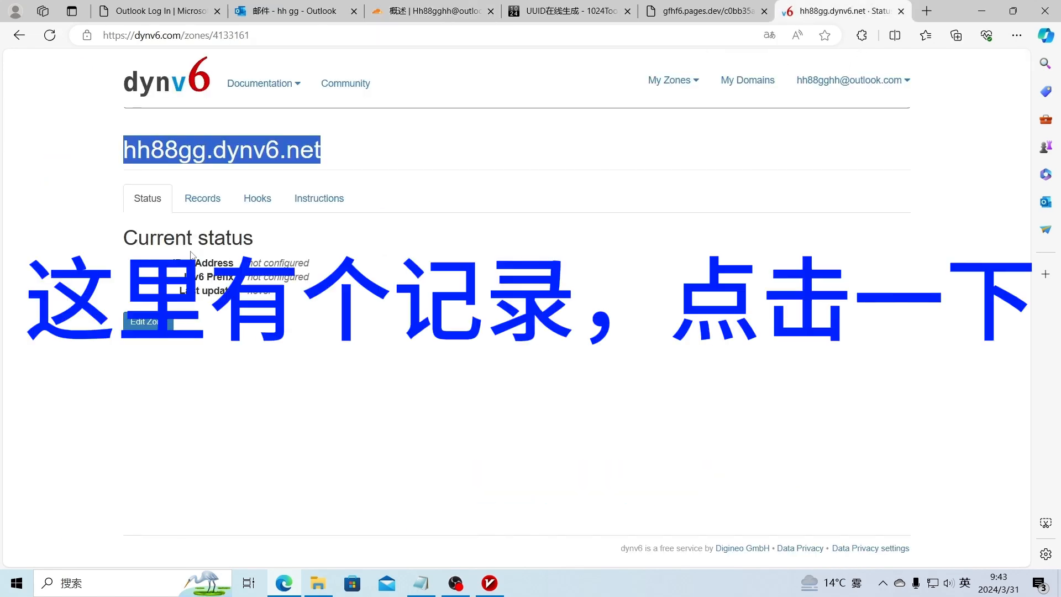
{"action": "left_click", "coordinate": [202, 200]}
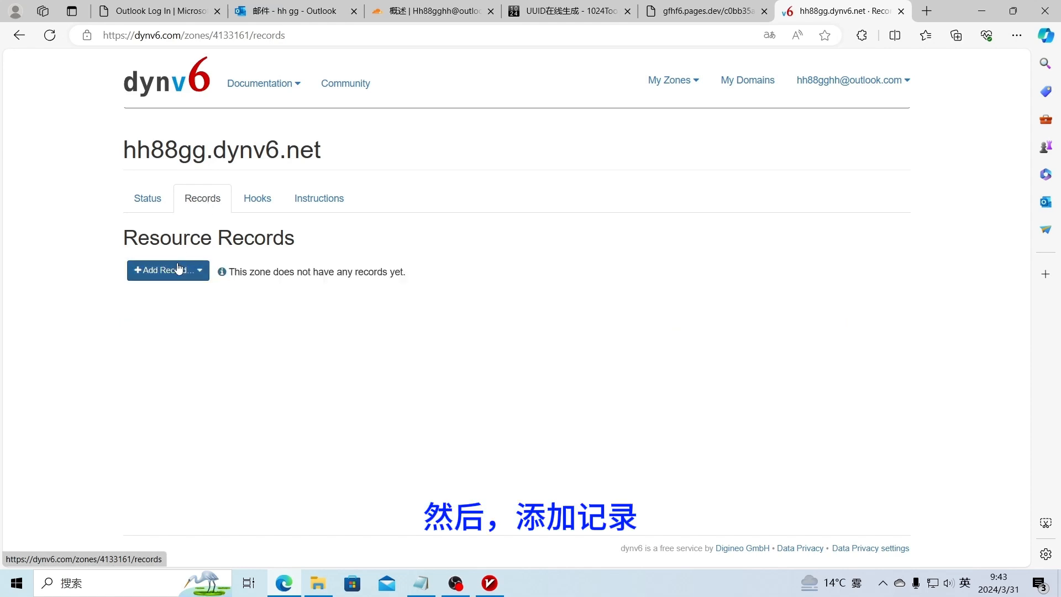
{"action": "left_click", "coordinate": [174, 277]}
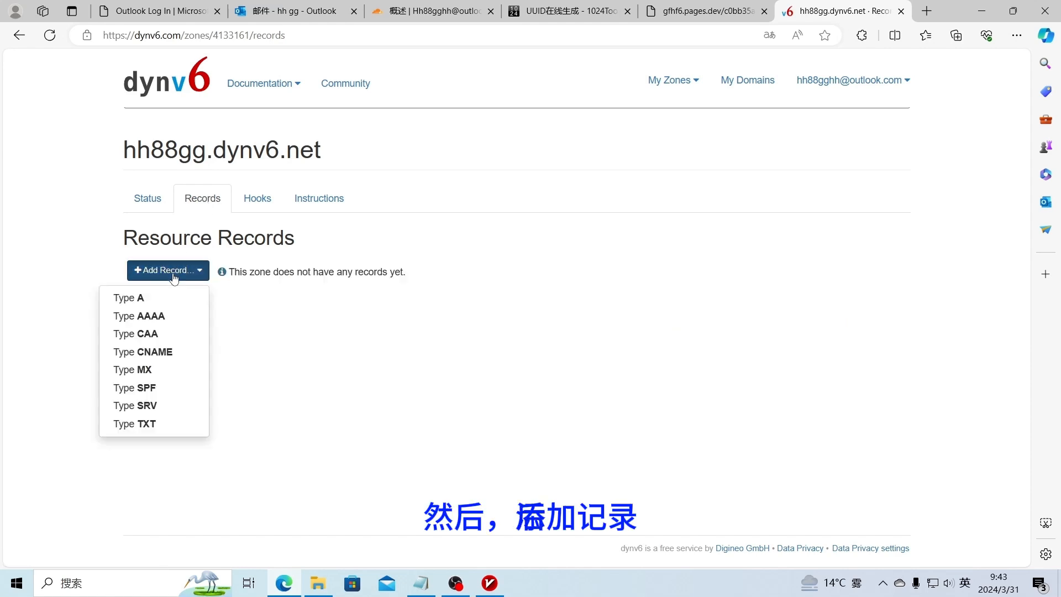
{"action": "left_click", "coordinate": [164, 352]}
{"action": "left_click", "coordinate": [574, 270]}
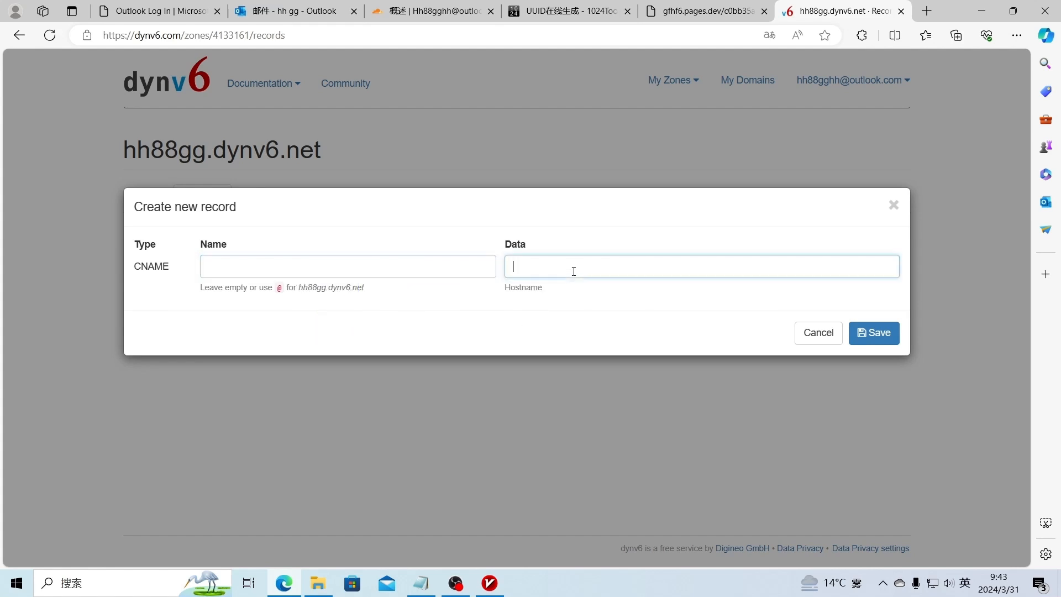
{"action": "type", "text": "gfhf6.pages.dev"}
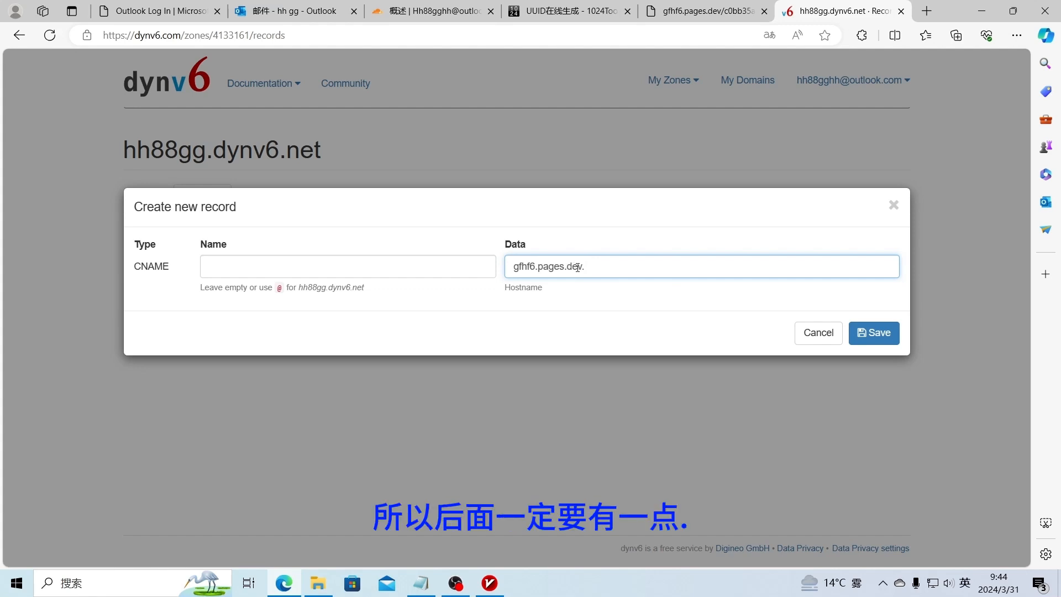
{"action": "left_click_drag", "start_coordinate": [578, 268], "coordinate": [583, 268]}
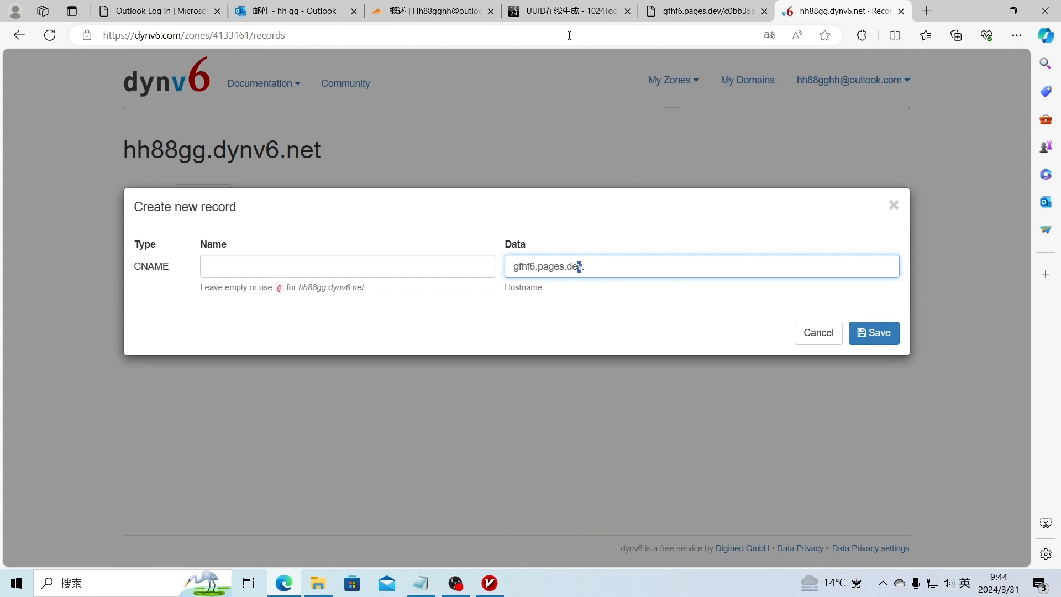
Step: Name the CNAME record jj, as Cloudflare requires, and save it
{"action": "left_click", "coordinate": [431, 11]}
{"action": "left_click", "coordinate": [348, 308]}
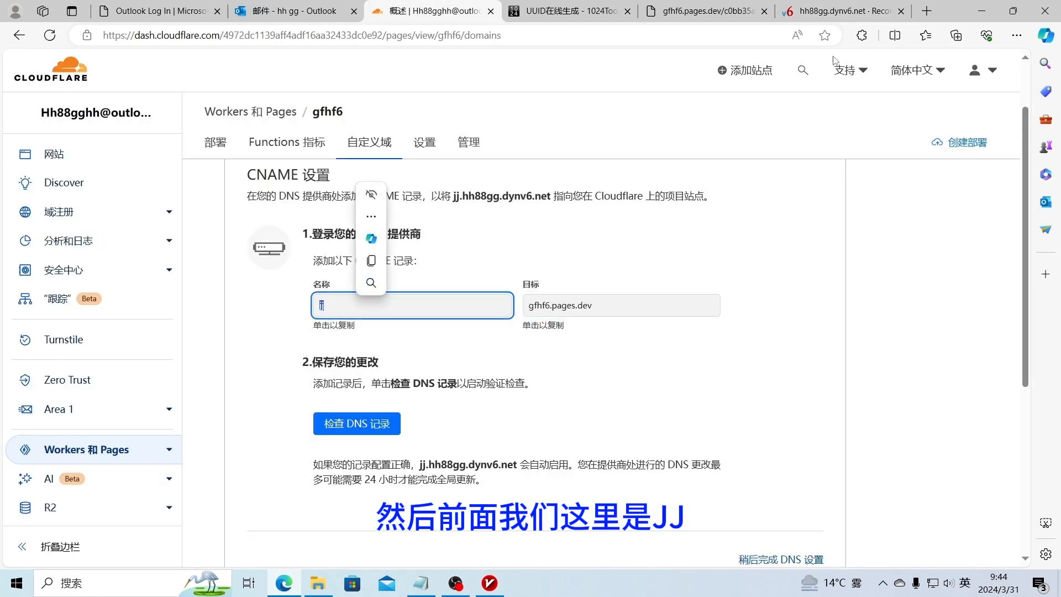
{"action": "left_click", "coordinate": [840, 11]}
{"action": "left_click", "coordinate": [283, 273]}
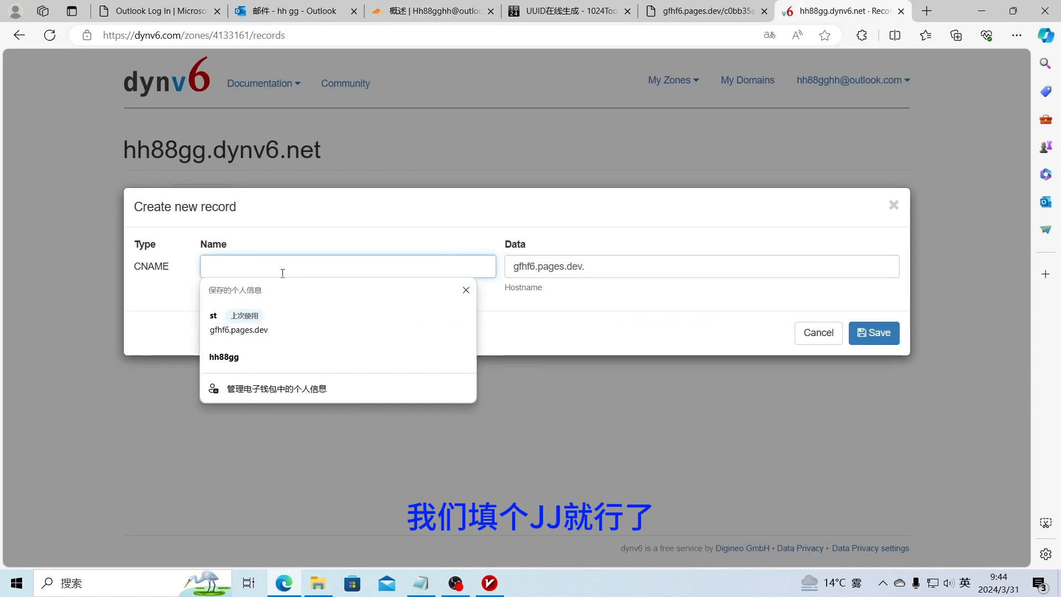
{"action": "type", "text": "jj"}
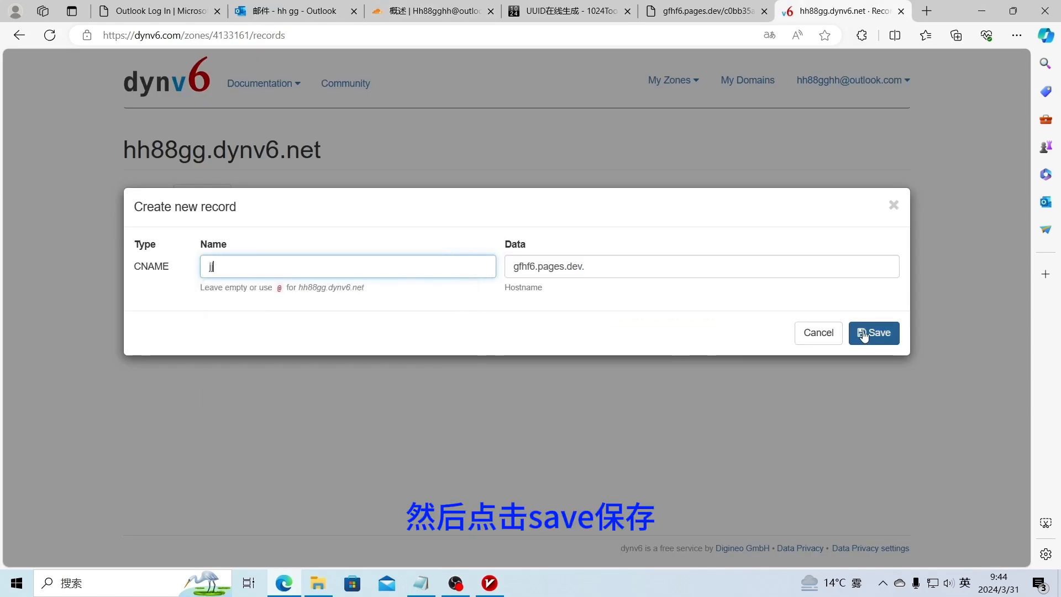
{"action": "left_click", "coordinate": [864, 333]}
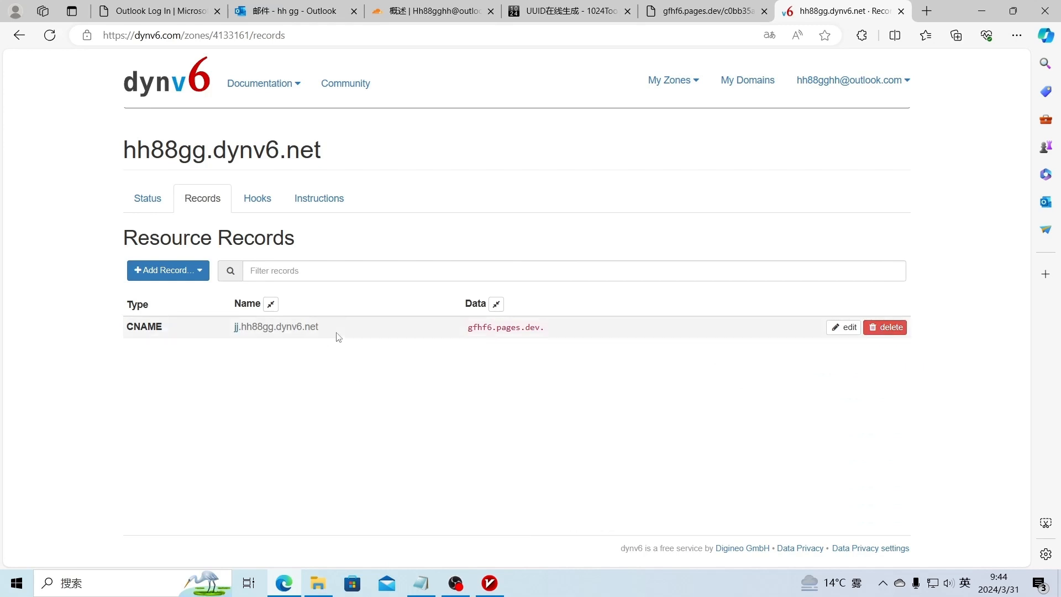
Step: Start Cloudflare's 检查 DNS 记录 check for jj.hh88gg.dynv6.net
{"action": "left_click", "coordinate": [416, 17]}
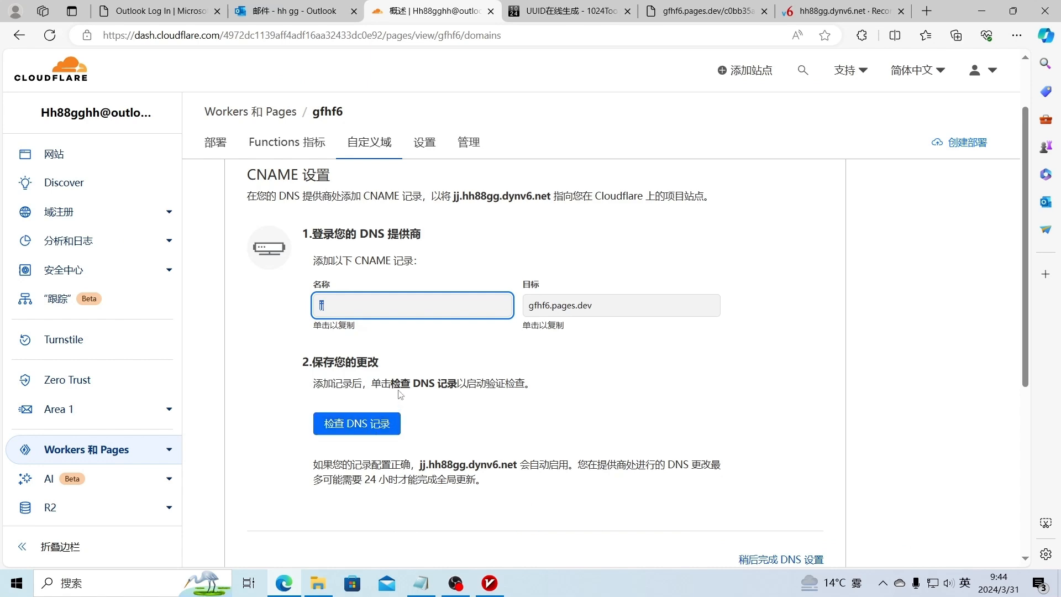
{"action": "left_click_drag", "start_coordinate": [390, 382], "coordinate": [457, 383]}
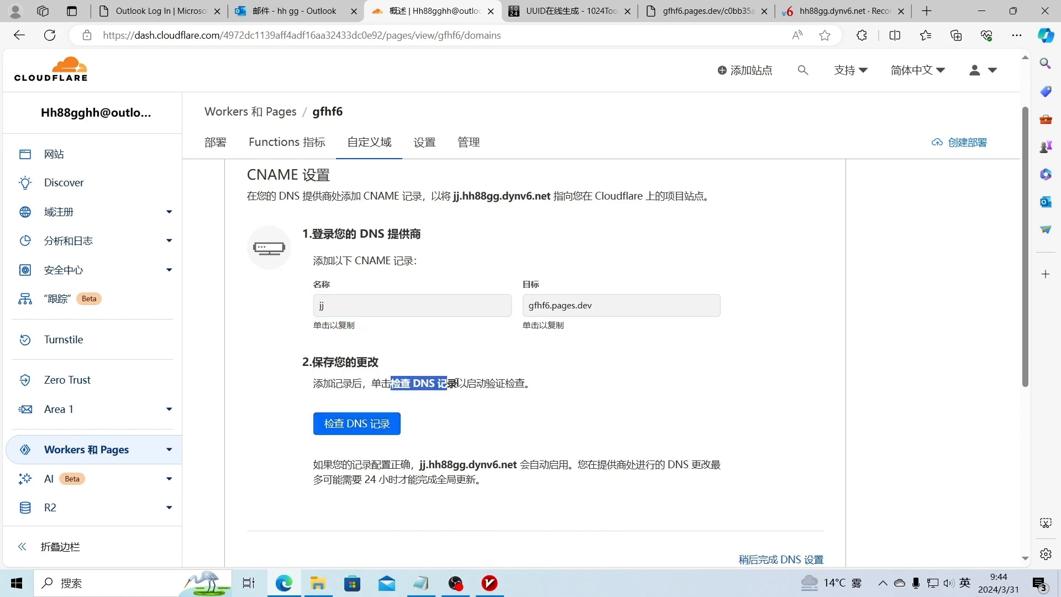
{"action": "left_click", "coordinate": [361, 428]}
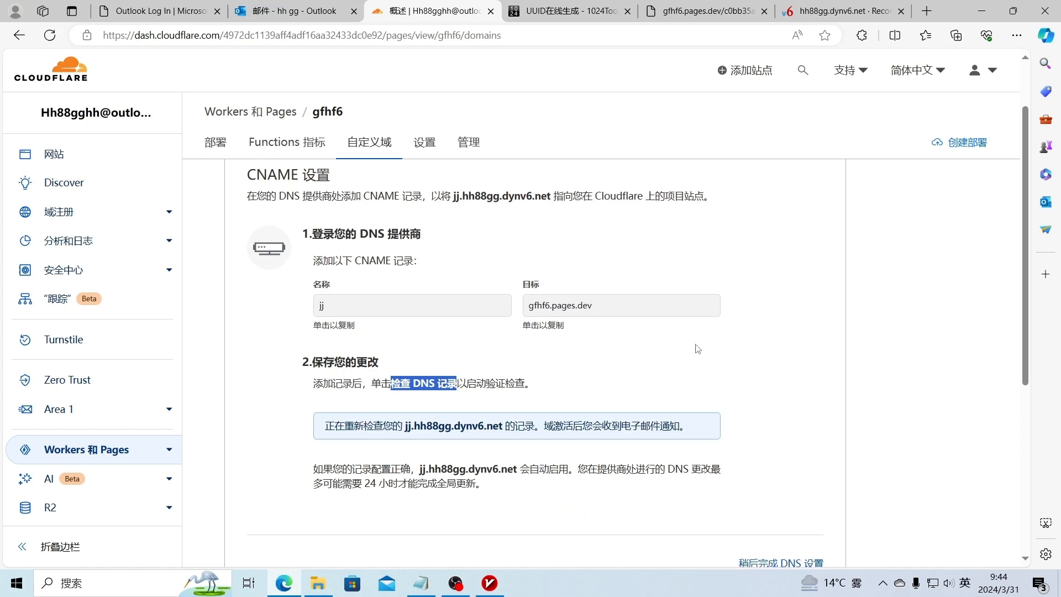
{"action": "scroll", "coordinate": [697, 349], "scroll_direction": "down", "scroll_amount": 3}
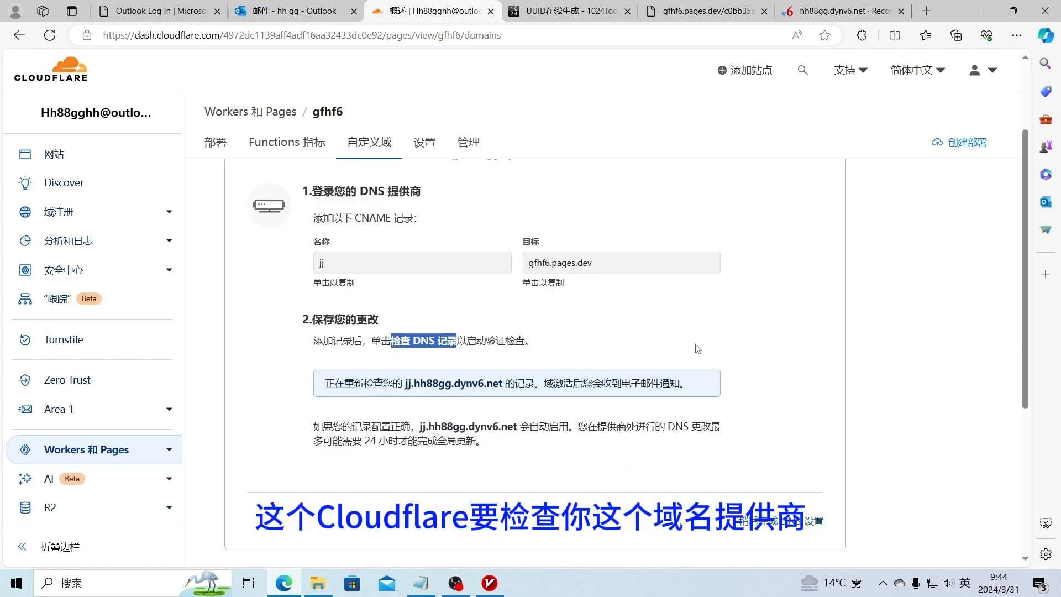
{"action": "scroll", "coordinate": [697, 349], "scroll_direction": "up", "scroll_amount": 1}
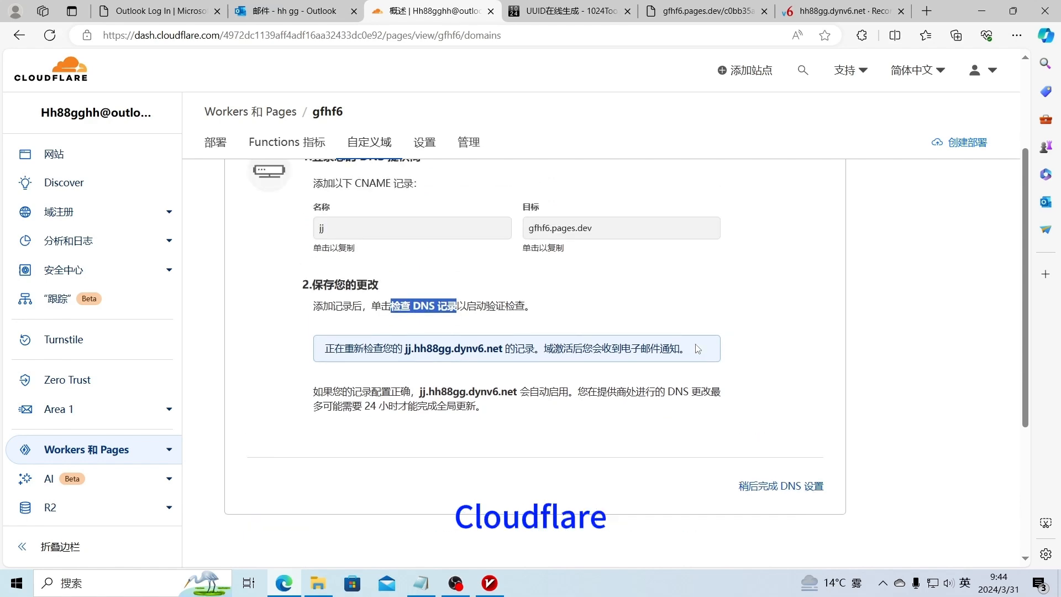
Step: Review the saved dynv6 record, then choose 稍后完成 DNS 设置 to finish later
{"action": "left_click", "coordinate": [818, 13]}
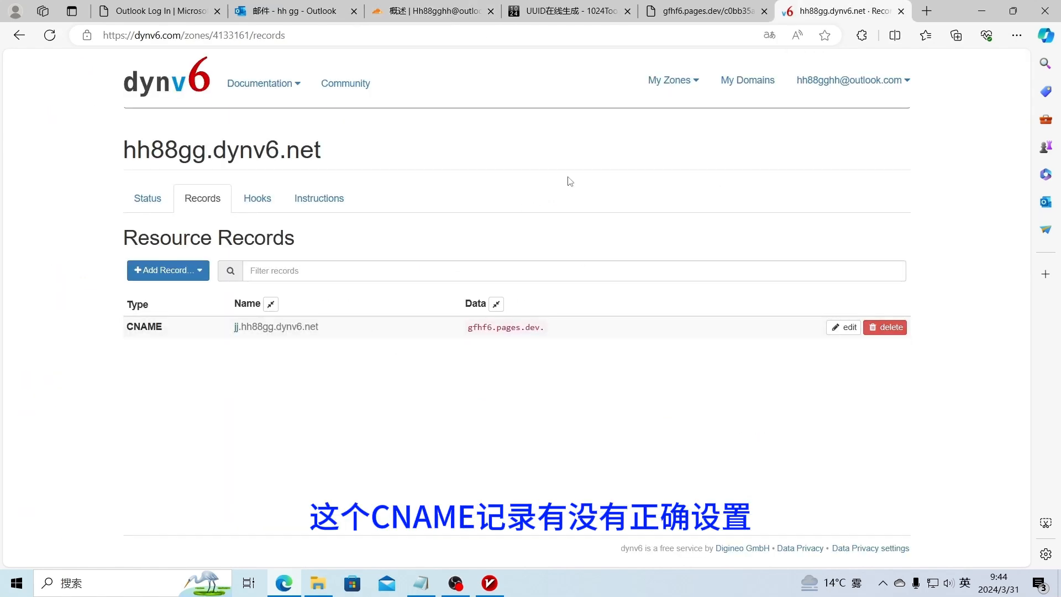
{"action": "left_click", "coordinate": [433, 11]}
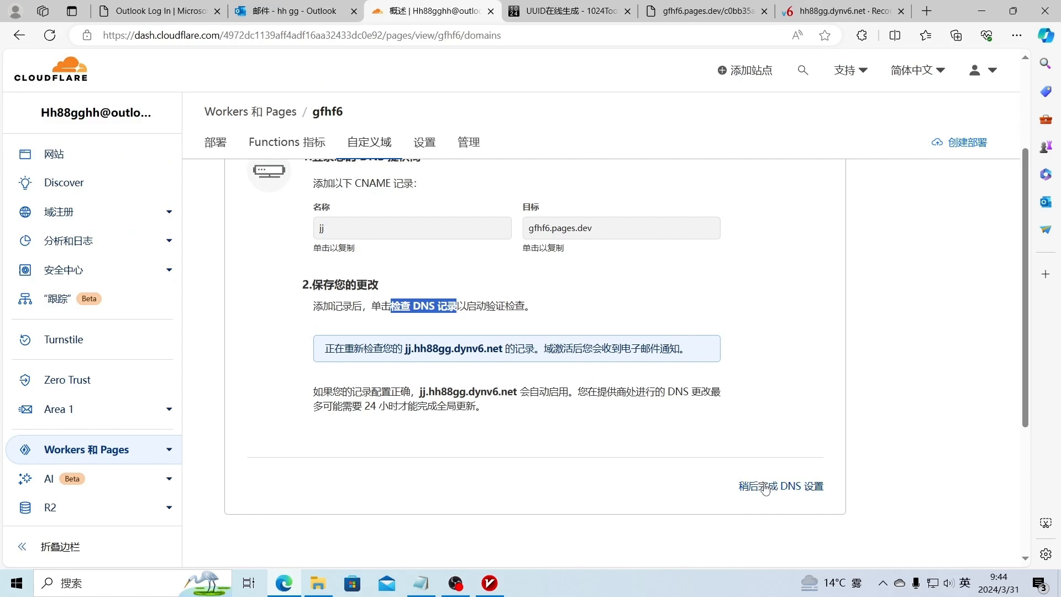
{"action": "scroll", "coordinate": [765, 455], "scroll_direction": "up", "scroll_amount": 3}
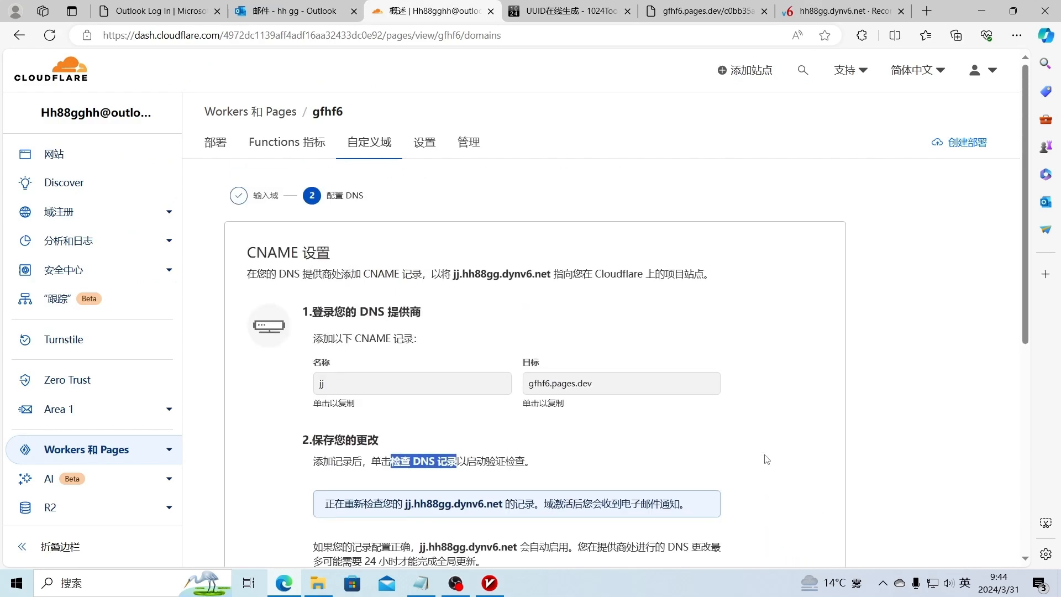
{"action": "scroll", "coordinate": [765, 456], "scroll_direction": "down", "scroll_amount": 3}
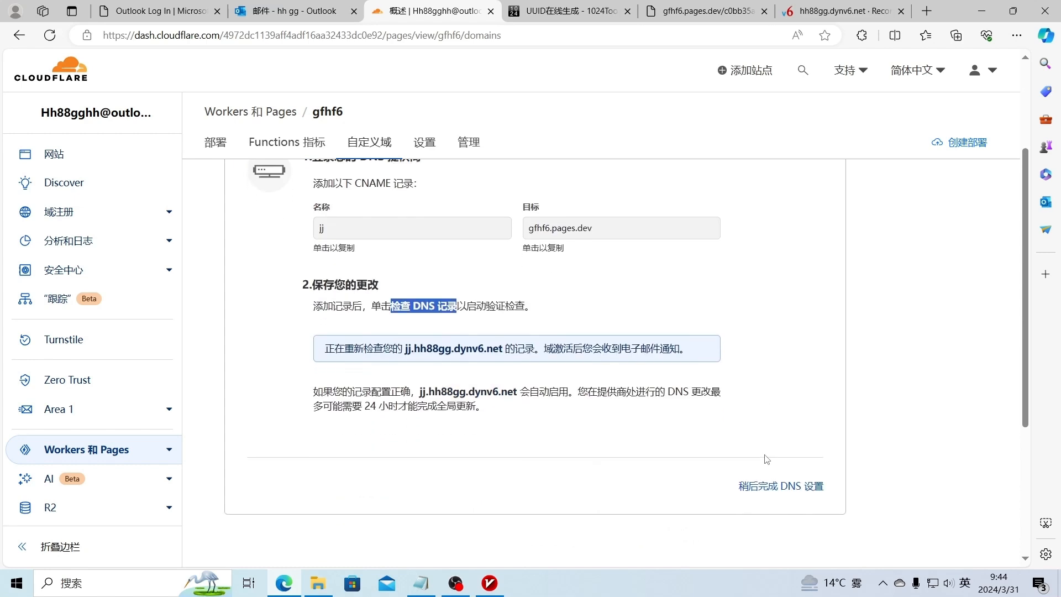
{"action": "left_click", "coordinate": [772, 487]}
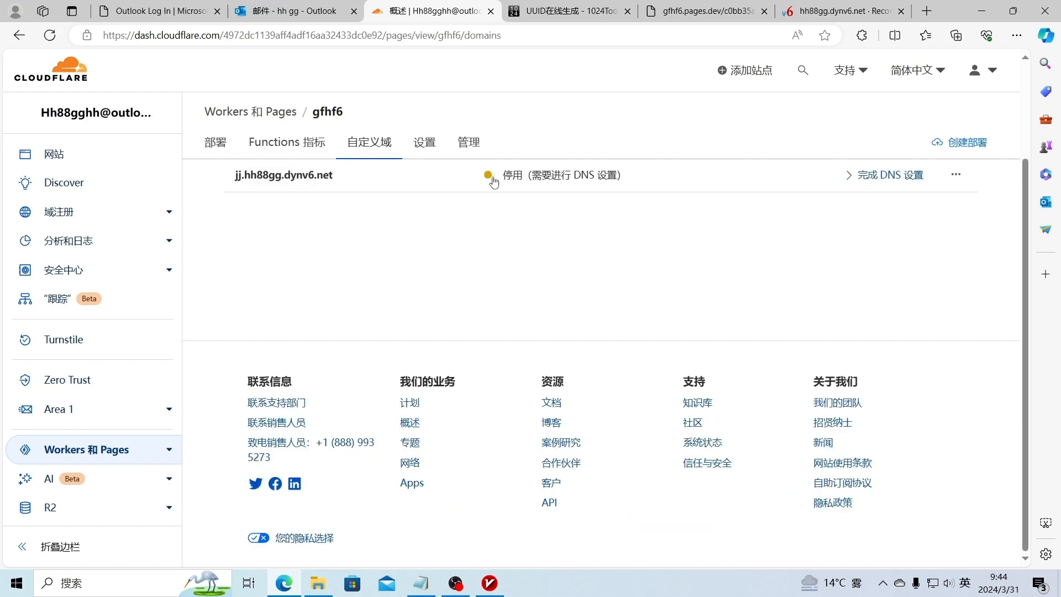
Step: After checking Outlook for an activation email, rerun Cloudflare's DNS record check for jj.hh88gg.dynv6.net, then view dynv6 records
{"action": "left_click", "coordinate": [266, 13]}
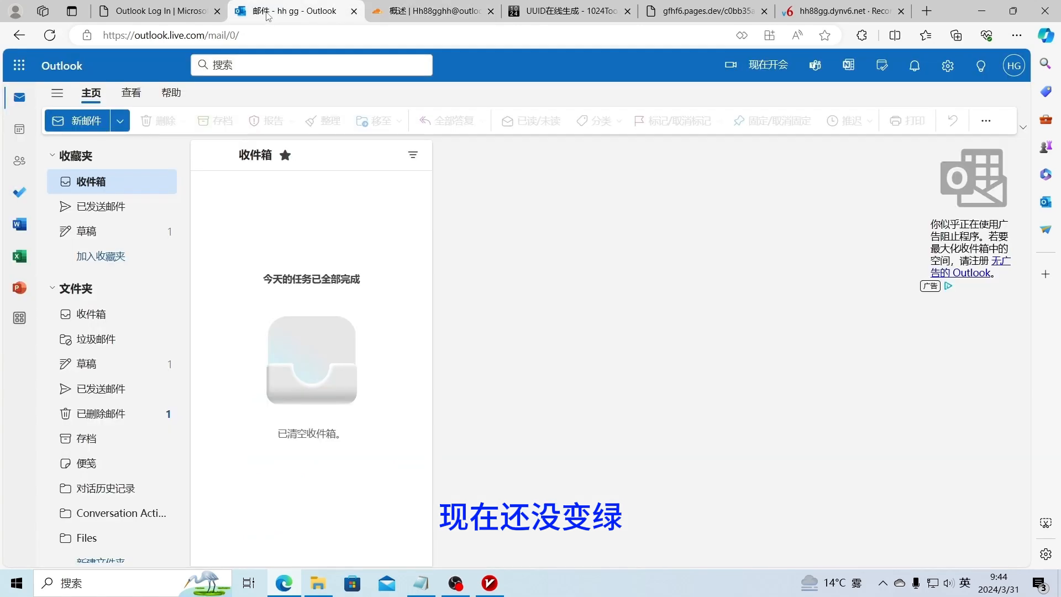
{"action": "left_click", "coordinate": [435, 12]}
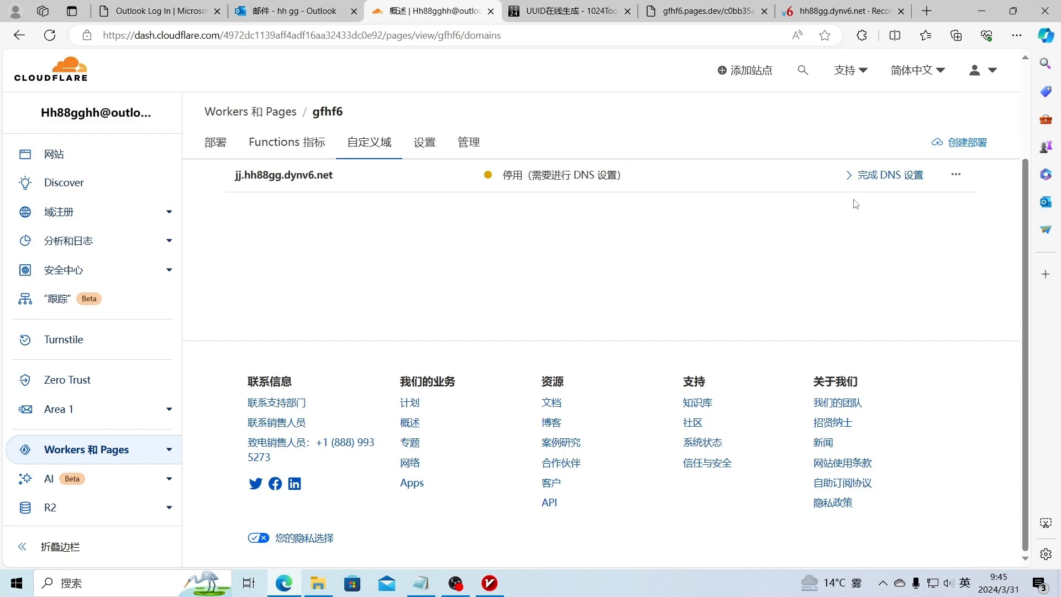
{"action": "left_click", "coordinate": [869, 178]}
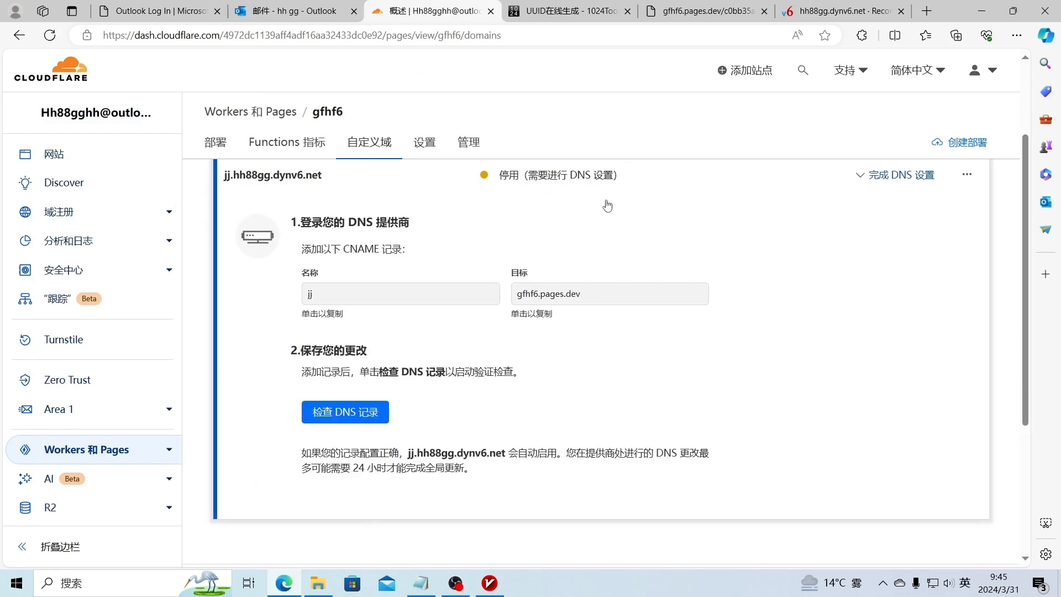
{"action": "left_click", "coordinate": [362, 413]}
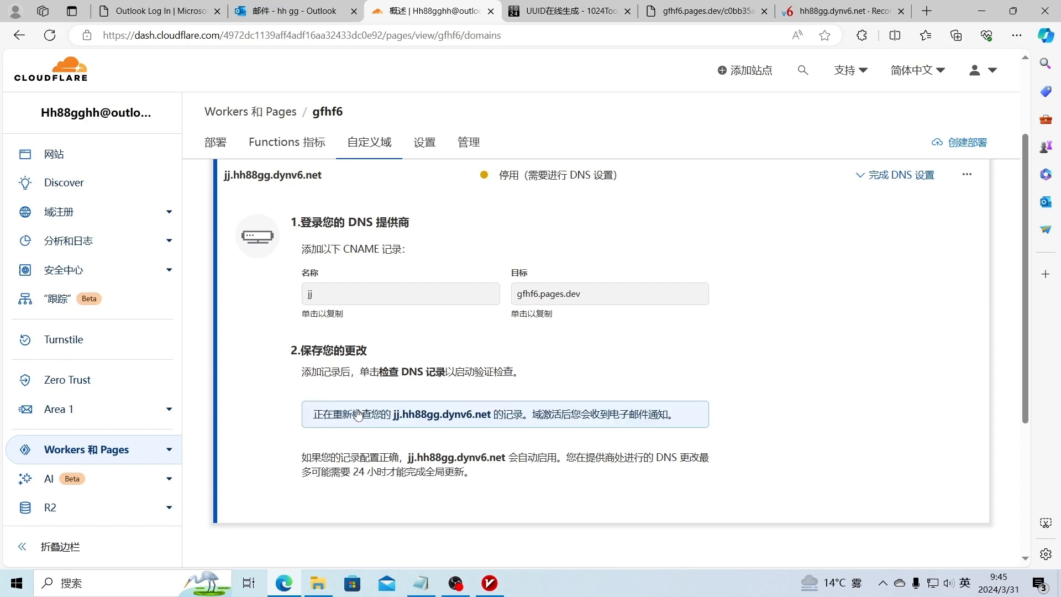
{"action": "left_click", "coordinate": [804, 15]}
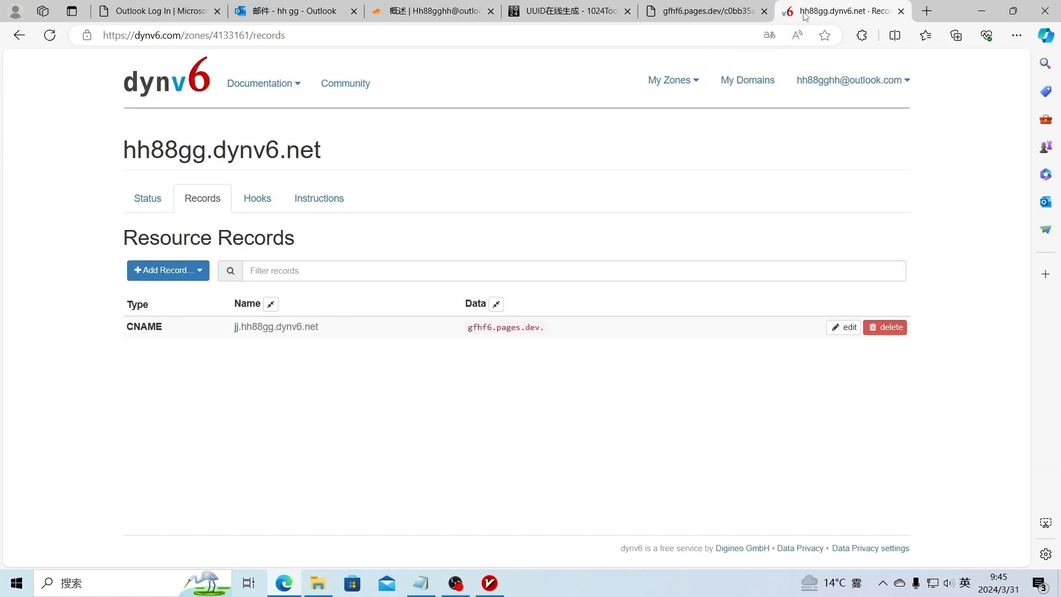
Step: Verify the jj CNAME record in dynv6 targets gfhf6.pages.dev., closing it unchanged
{"action": "left_click", "coordinate": [843, 329]}
{"action": "left_click", "coordinate": [592, 298]}
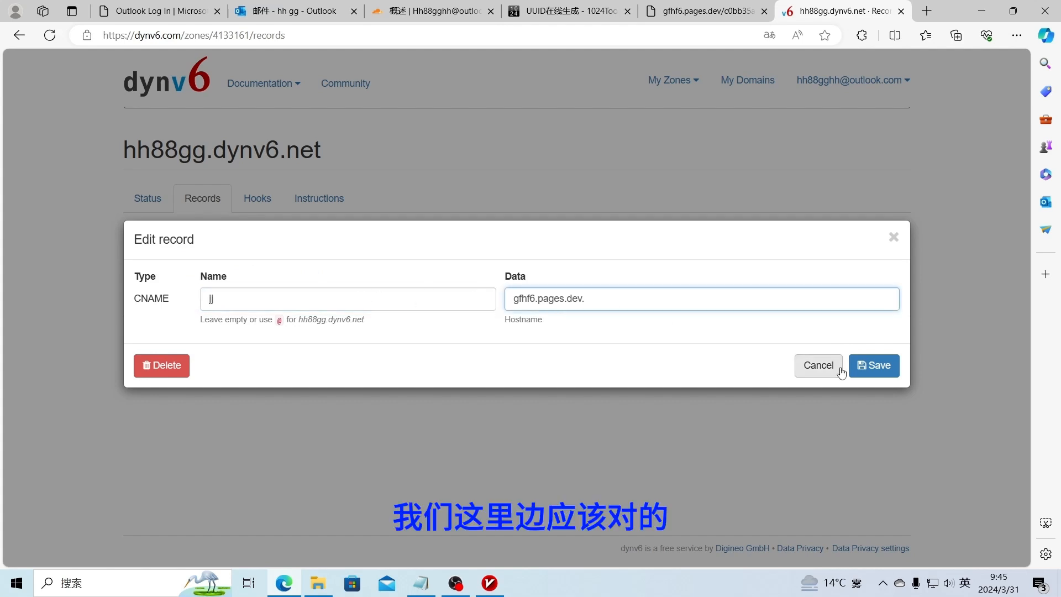
{"action": "left_click", "coordinate": [817, 366]}
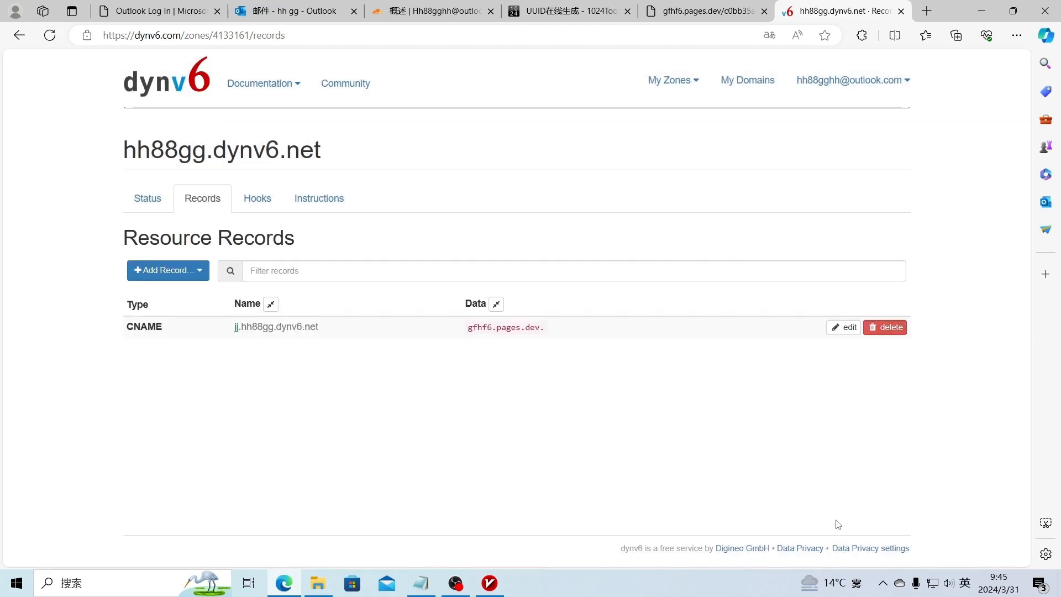
Step: Reload the Cloudflare gfhf6 custom-domains page to refresh jj.hh88gg.dynv6.net's verification status
{"action": "left_click", "coordinate": [434, 14]}
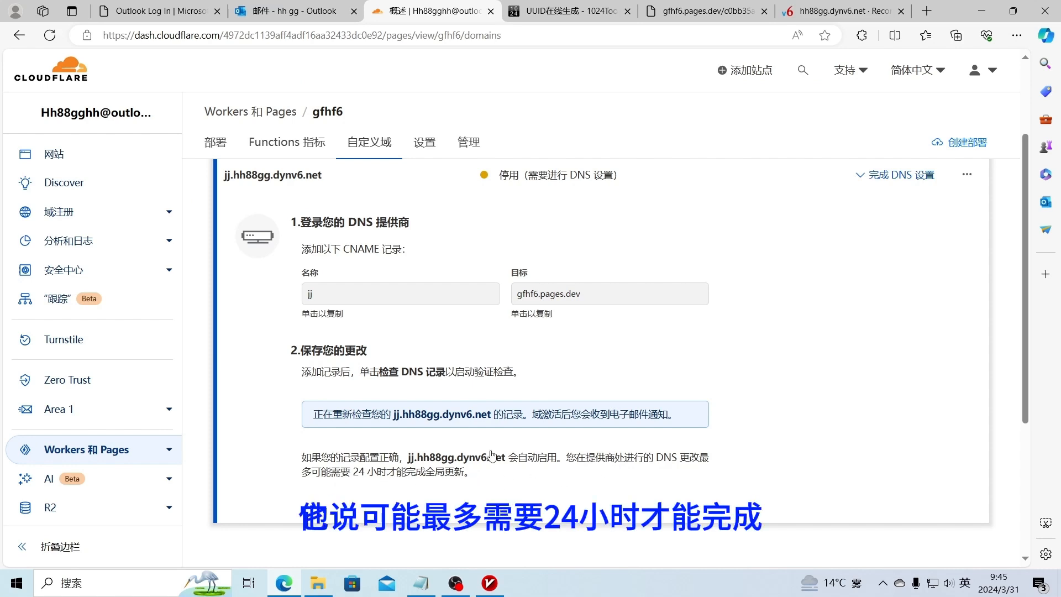
{"action": "left_click", "coordinate": [517, 36]}
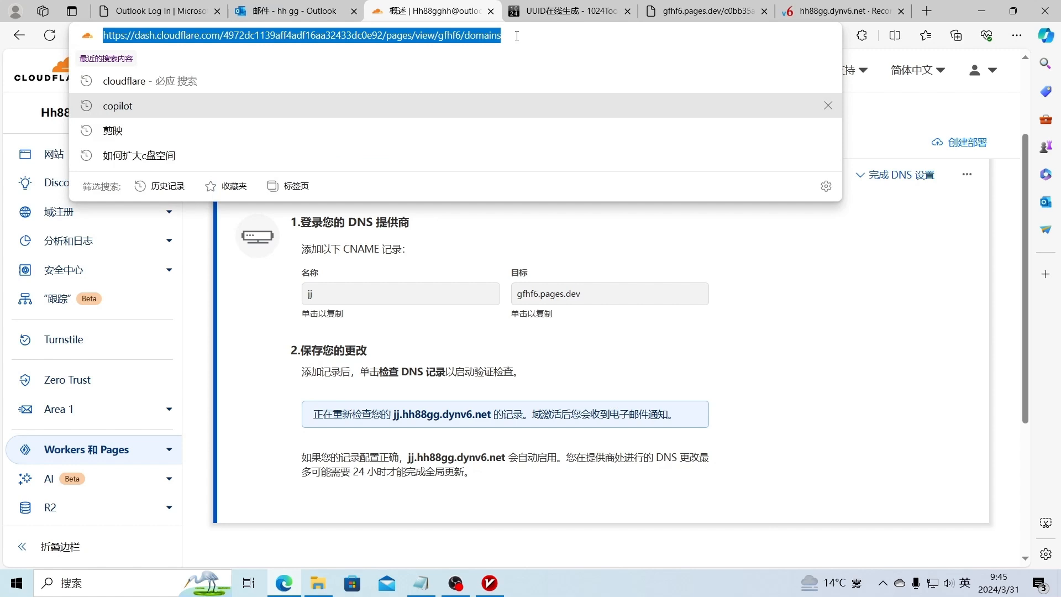
{"action": "key", "text": "Return"}
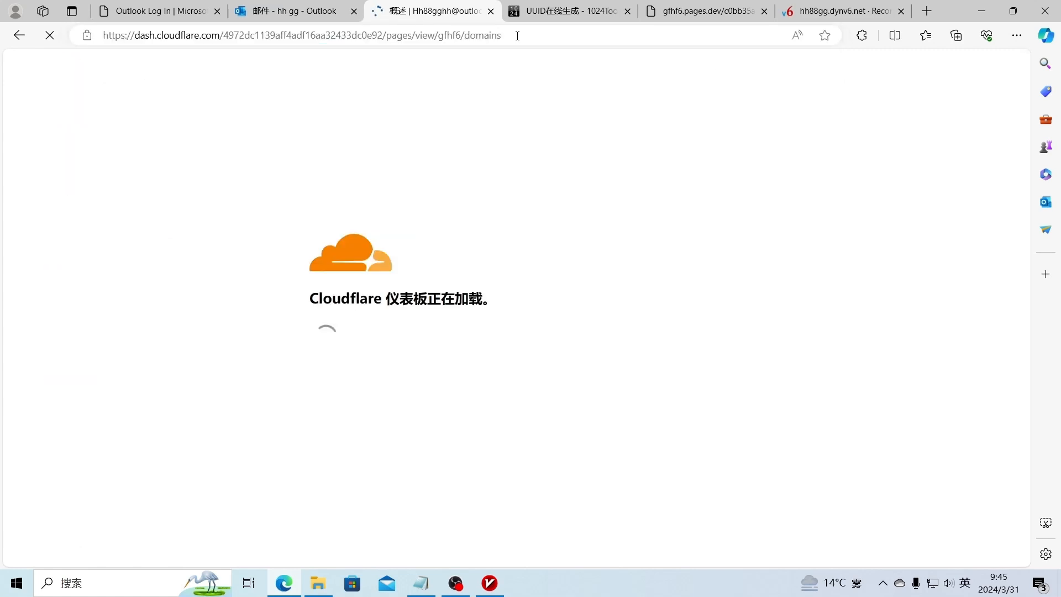
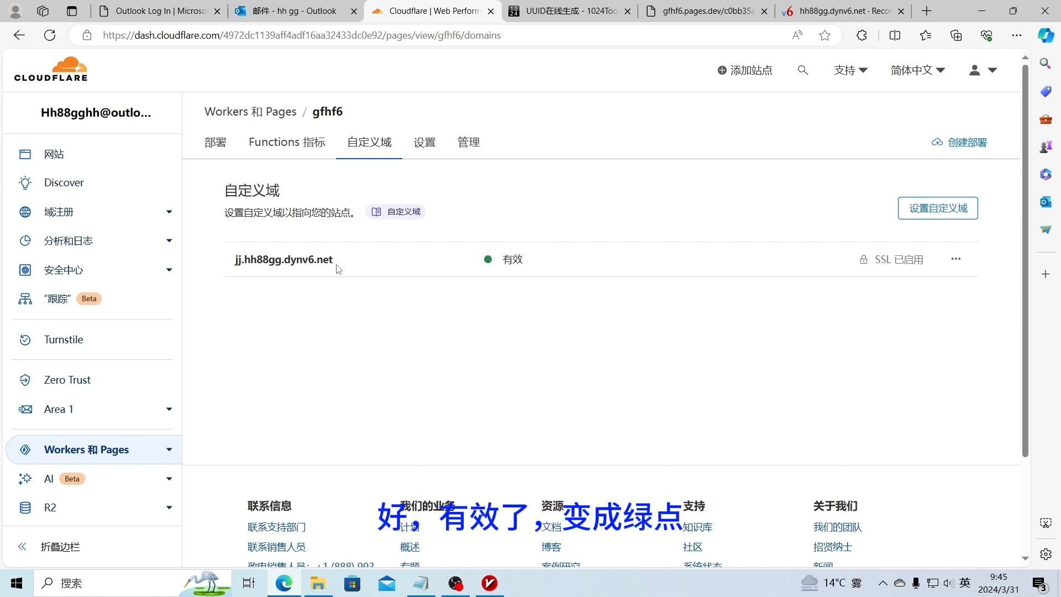
Step: Open the gfhf6 project's deployments and select its custom domain jj.hh88gg.dynv6.net
{"action": "left_click", "coordinate": [219, 150]}
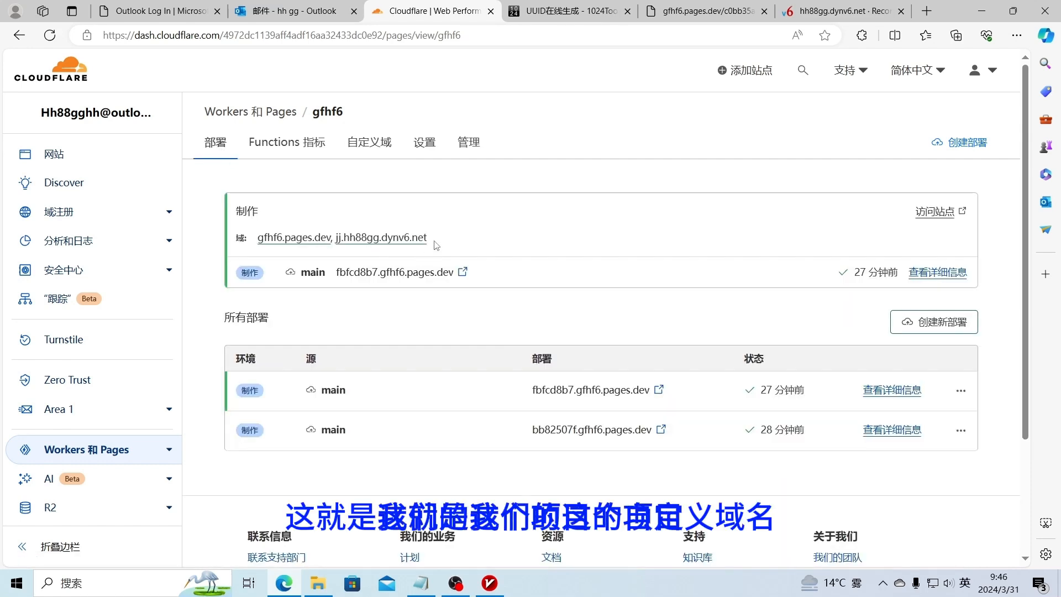
{"action": "left_click_drag", "start_coordinate": [430, 238], "coordinate": [413, 238]}
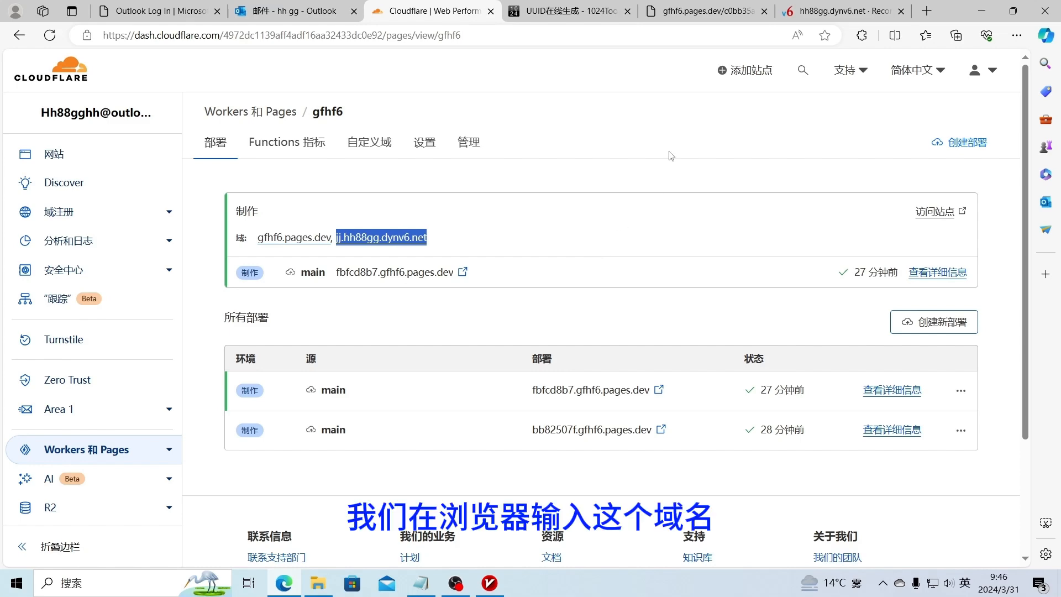
{"action": "key", "text": "ctrl+t"}
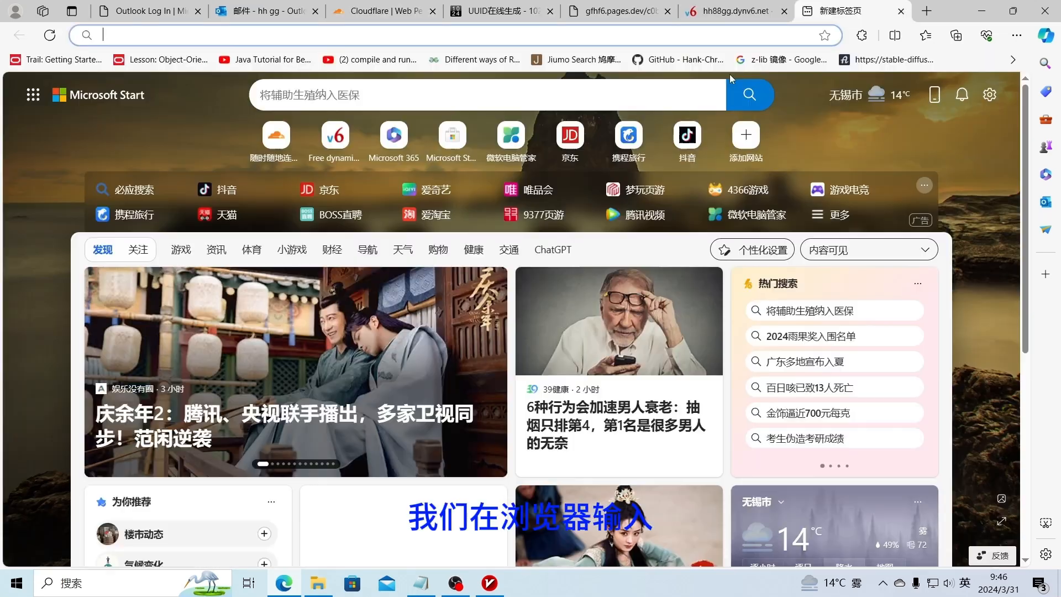
{"action": "type", "text": "jj.hh88gg.dynv6.net"}
{"action": "left_click", "coordinate": [103, 38]}
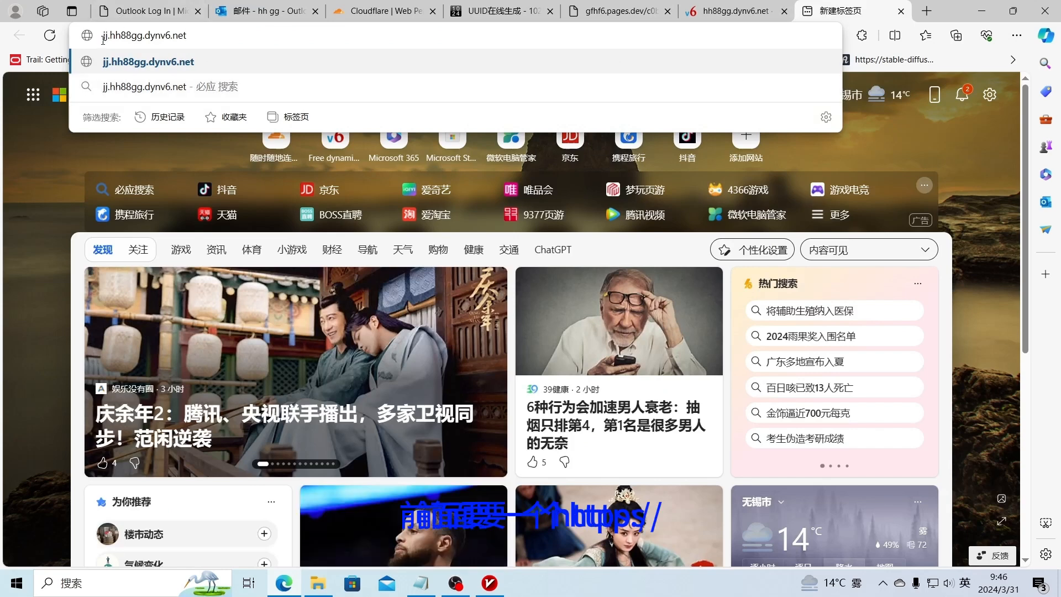
{"action": "type", "text": "https:/"}
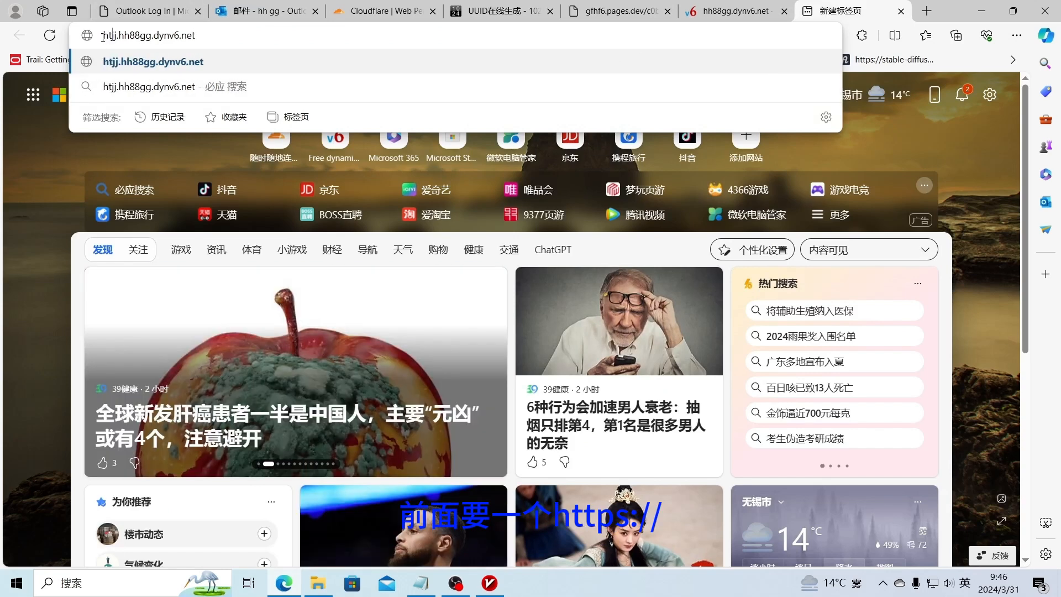
{"action": "type", "text": "/"}
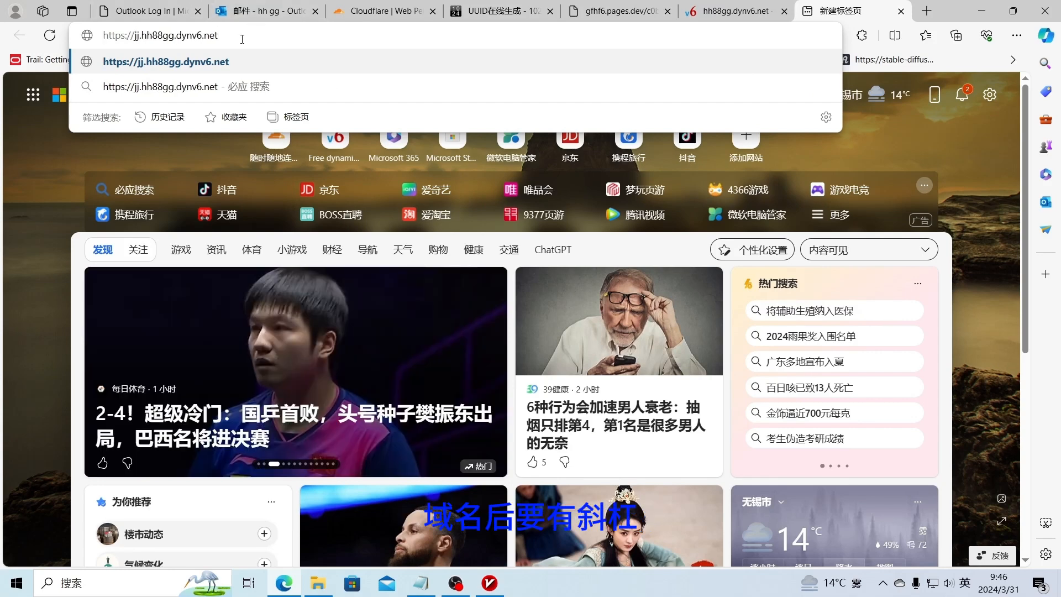
Step: Append the UUID from the gfhf6 project settings to the address and load the subscription page
{"action": "left_click", "coordinate": [381, 10]}
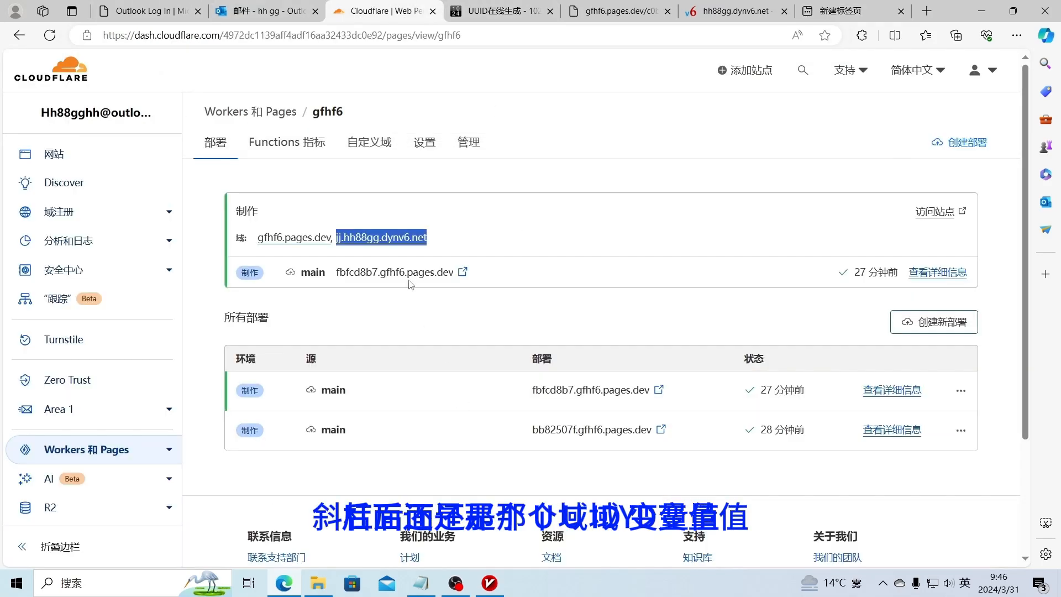
{"action": "left_click", "coordinate": [440, 152]}
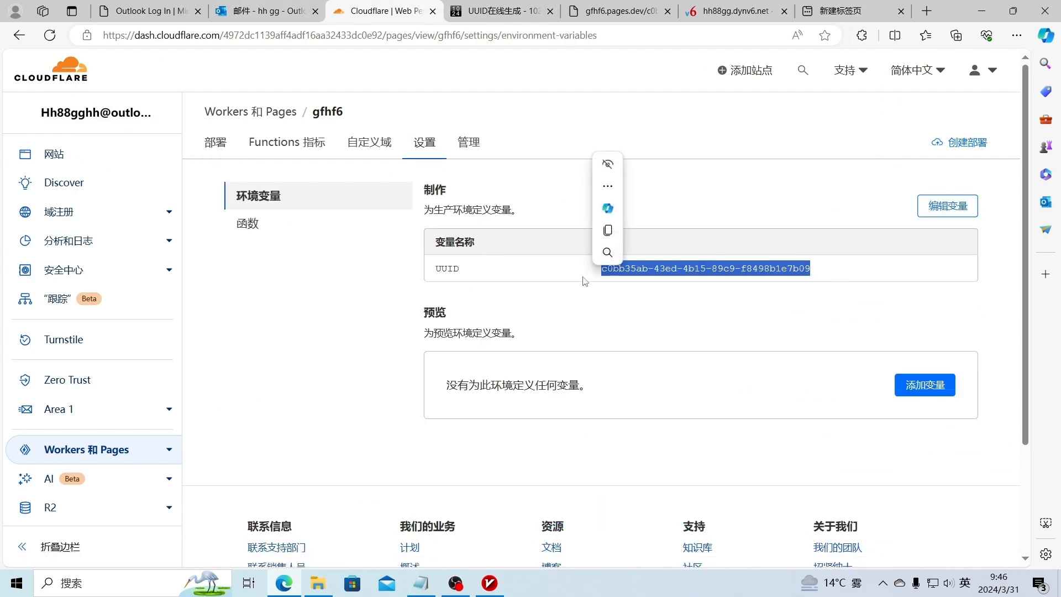
{"action": "left_click", "coordinate": [837, 11]}
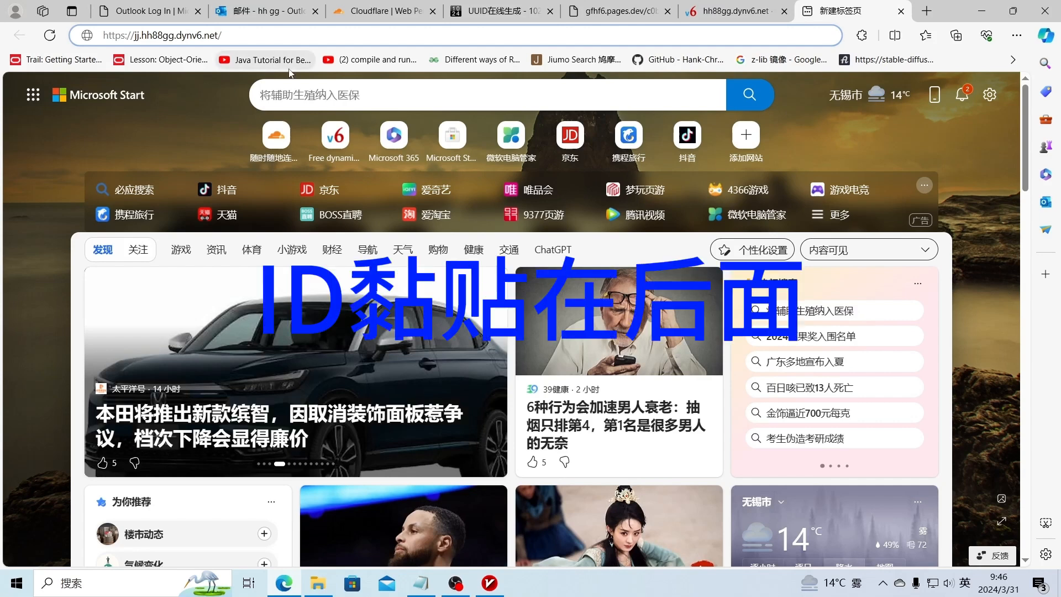
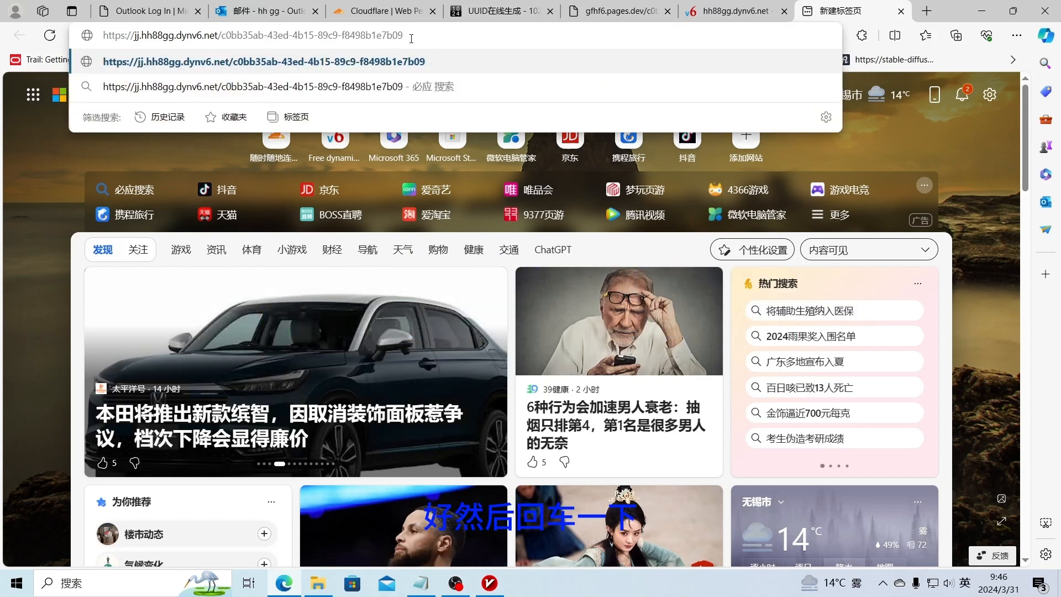
{"action": "key", "text": "Return"}
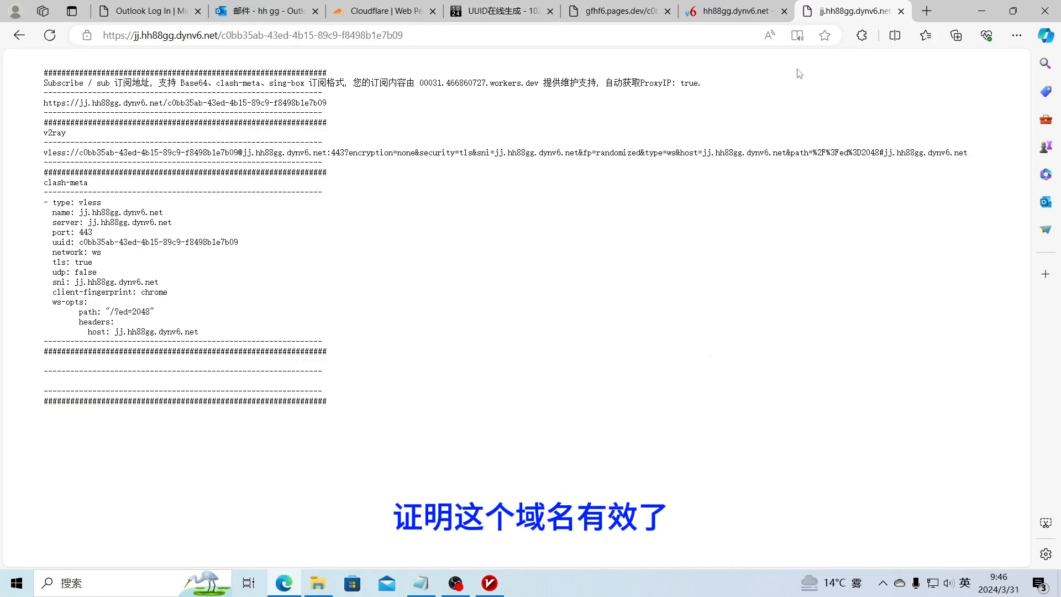
Step: Select the subscription URL line on the jj.hh88gg.dynv6.net page
{"action": "left_click", "coordinate": [70, 39]}
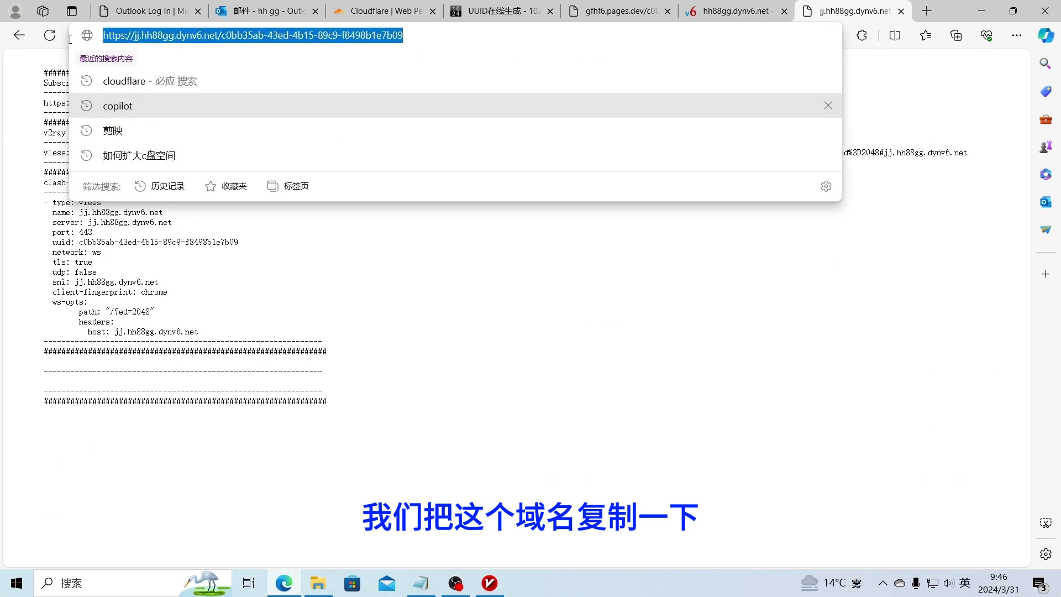
{"action": "left_click", "coordinate": [555, 301]}
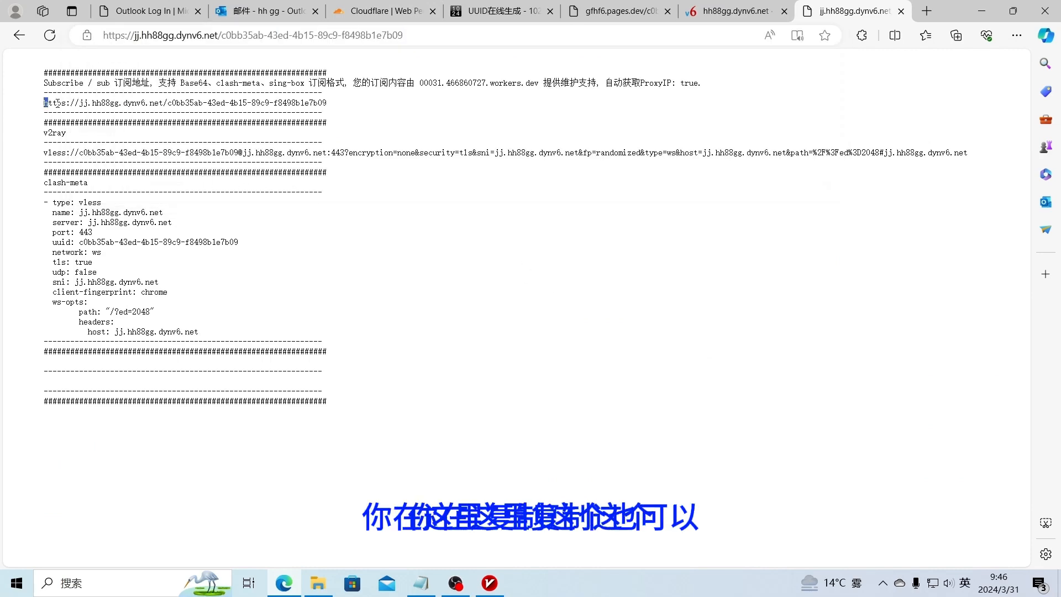
{"action": "left_click_drag", "start_coordinate": [58, 103], "coordinate": [335, 106]}
{"action": "key", "text": "ctrl+c"}
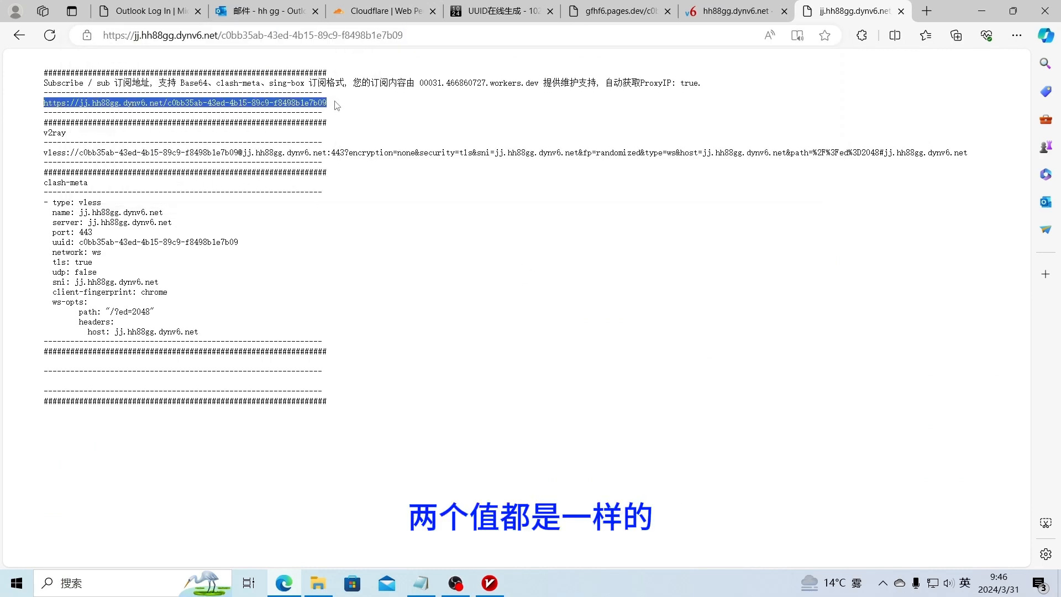
{"action": "left_click", "coordinate": [489, 584]}
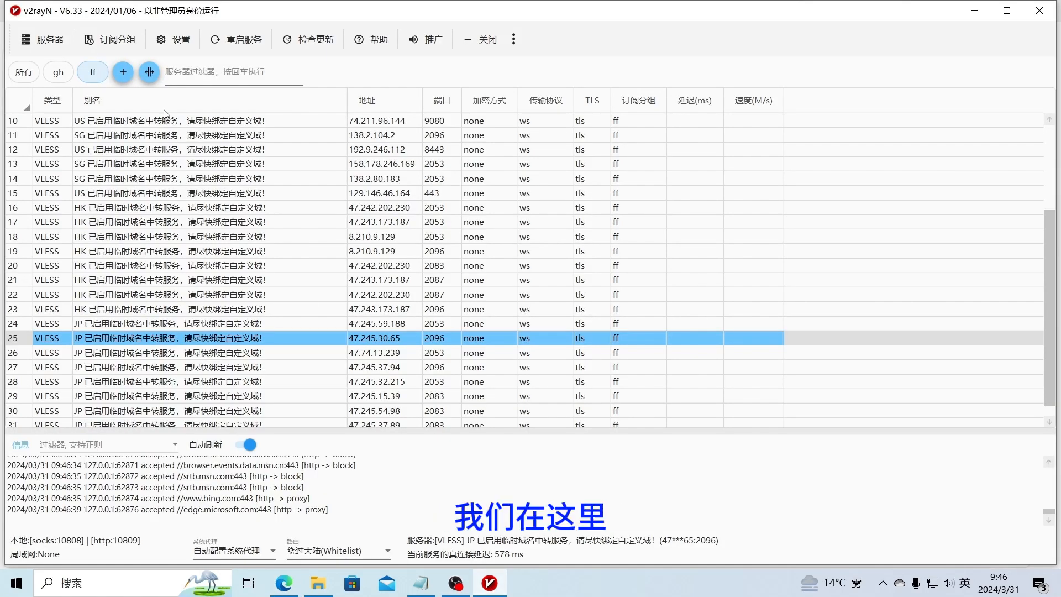
Step: Create v2rayN group jj with the pasted jj.hh88gg.dynv6.net subscription URL and view it
{"action": "left_click", "coordinate": [122, 77]}
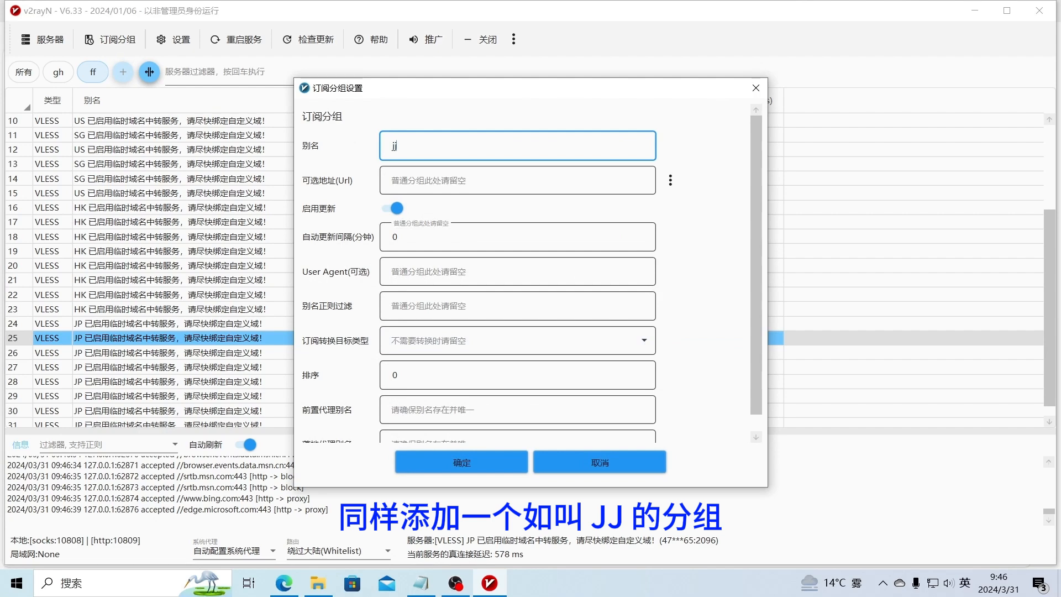
{"action": "left_click", "coordinate": [425, 178]}
{"action": "key", "text": "ctrl+v"}
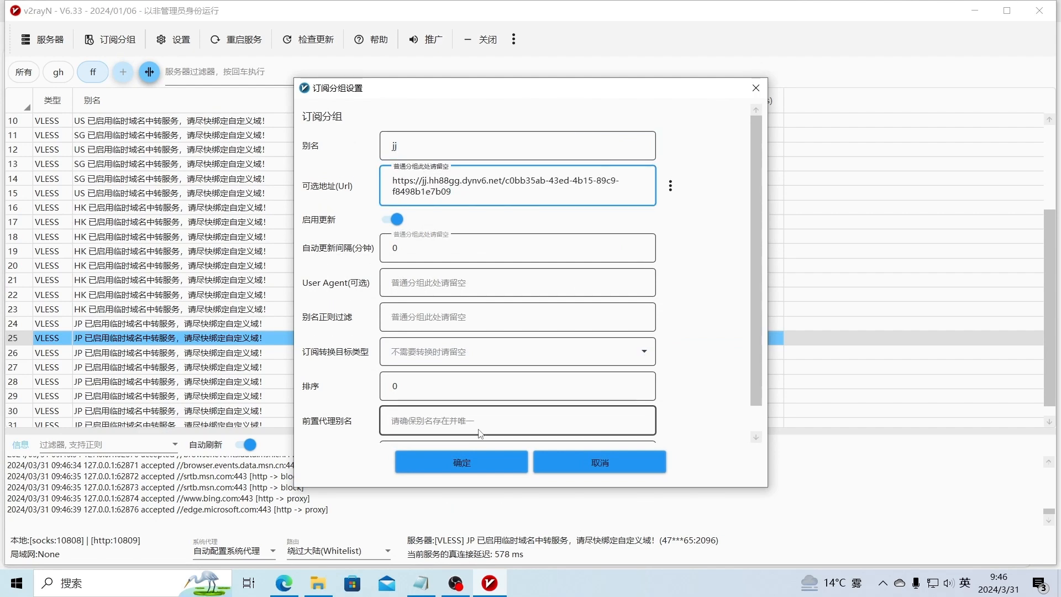
{"action": "left_click", "coordinate": [460, 466]}
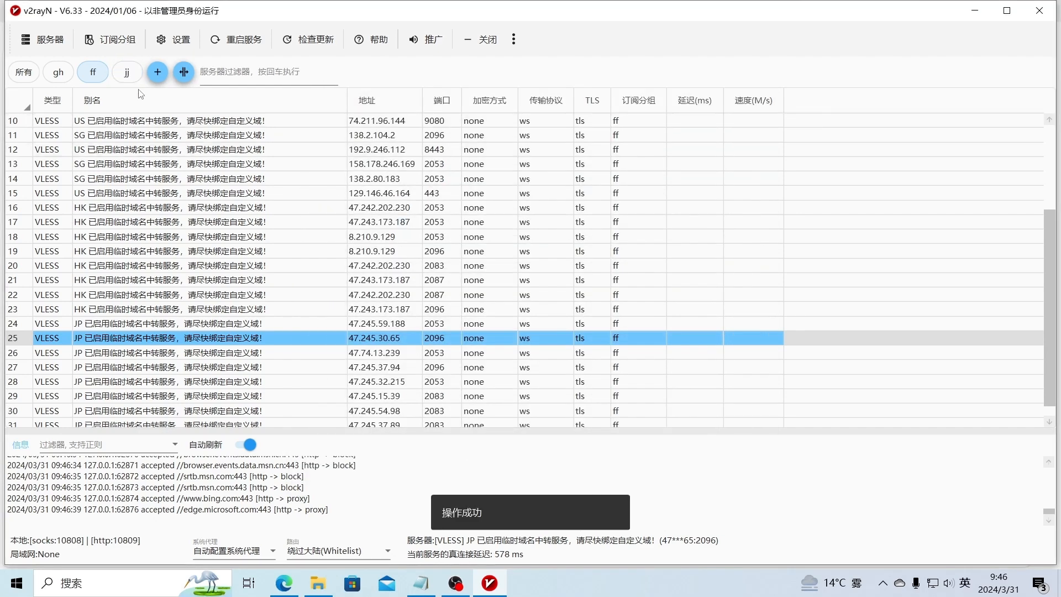
{"action": "left_click", "coordinate": [126, 76]}
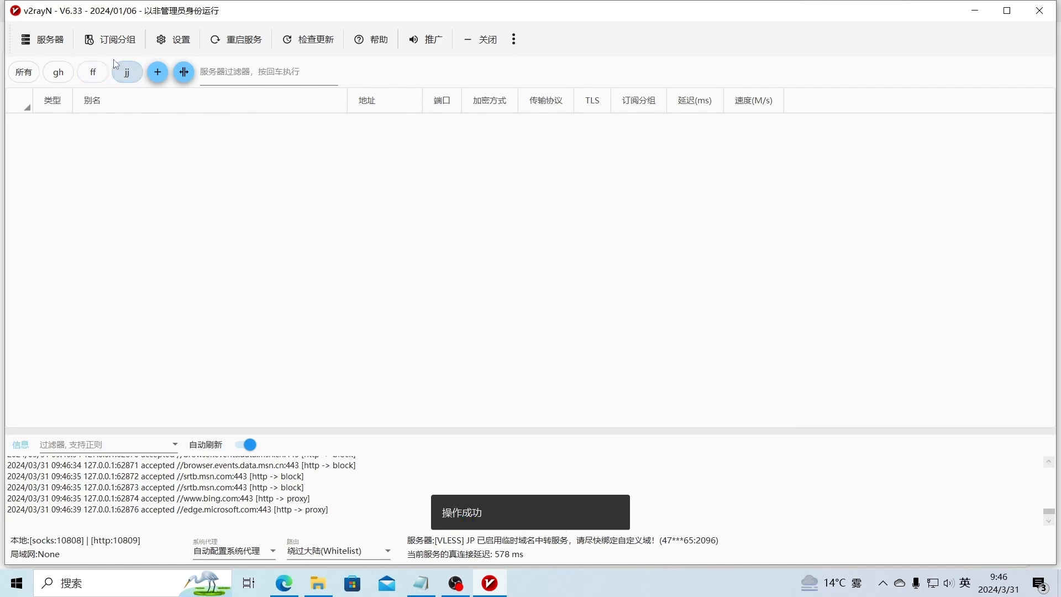
Step: Update the jj subscription through the proxy and make 优选官方线路-CM提供 the active server
{"action": "left_click", "coordinate": [108, 38]}
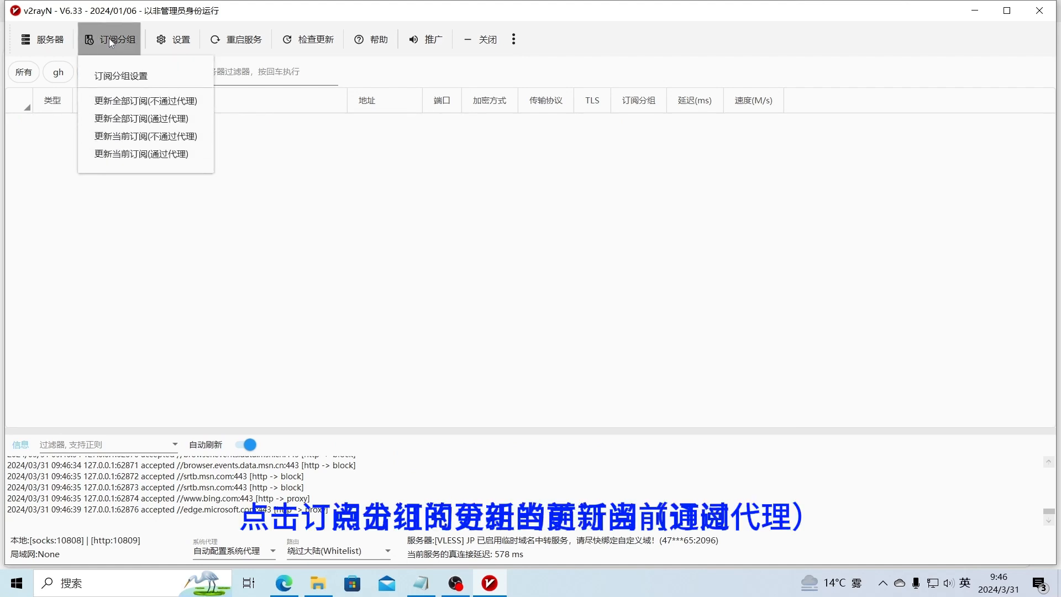
{"action": "left_click", "coordinate": [123, 156]}
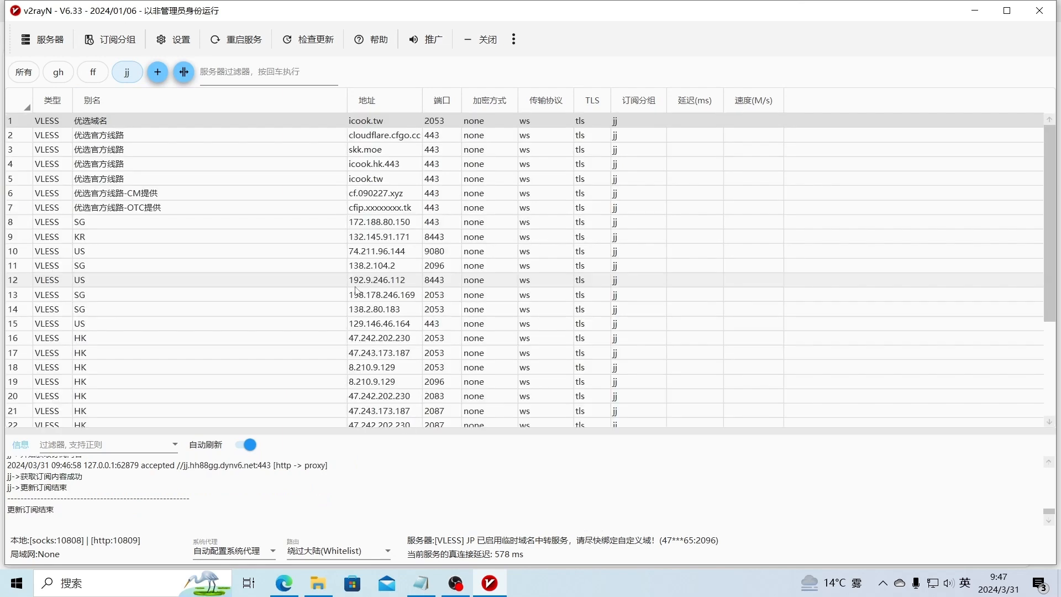
{"action": "left_click", "coordinate": [91, 76]}
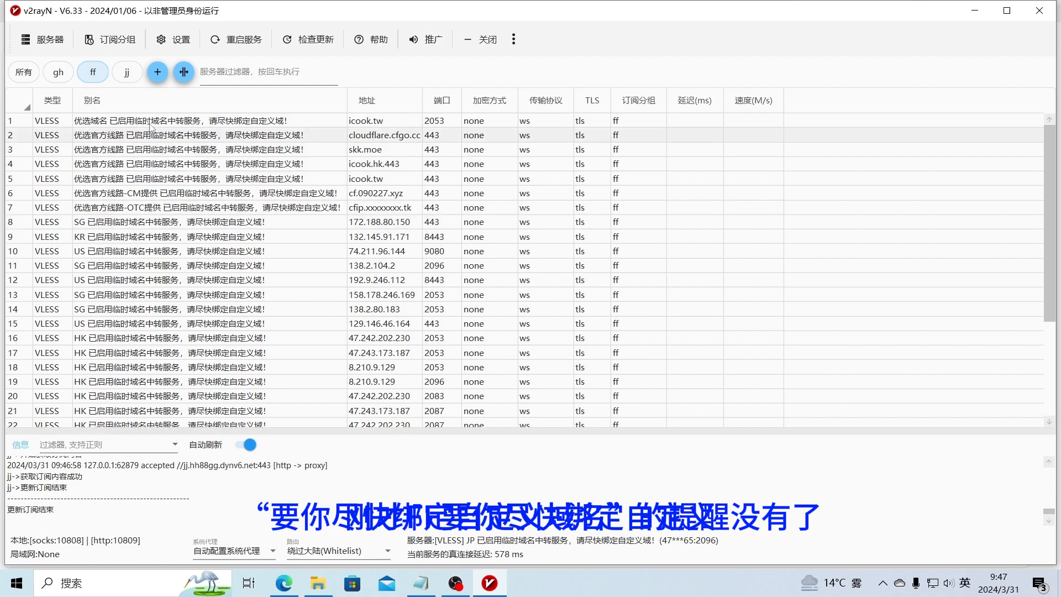
{"action": "left_click", "coordinate": [126, 72]}
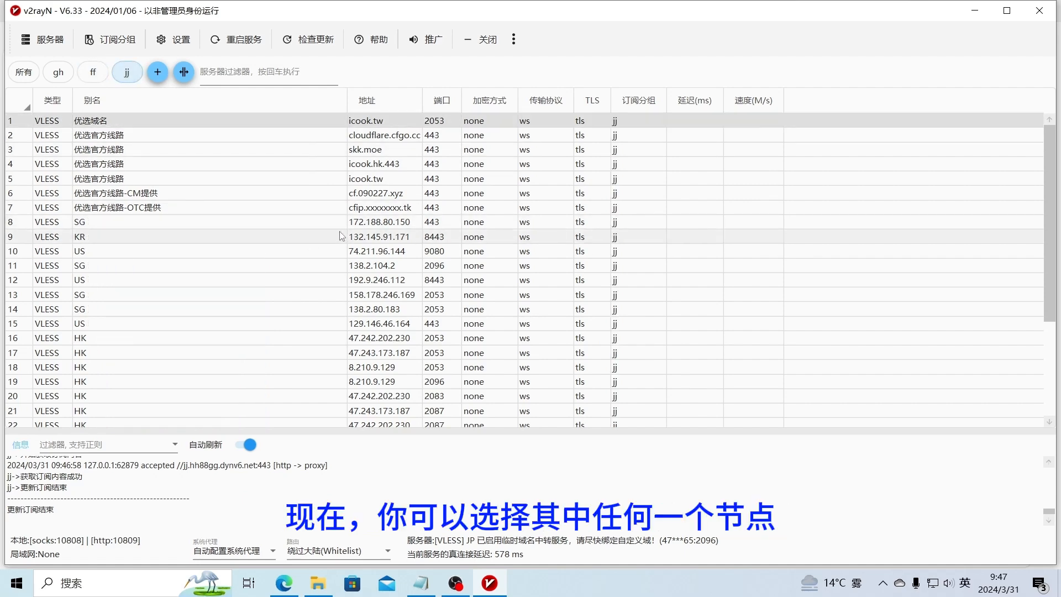
{"action": "left_click", "coordinate": [142, 196]}
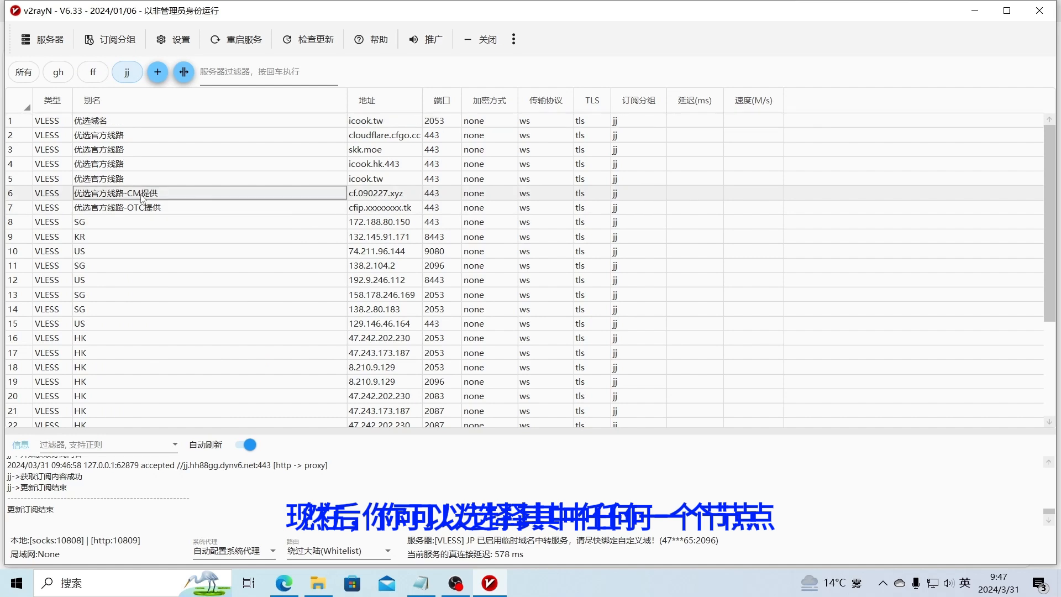
{"action": "key", "text": "Return"}
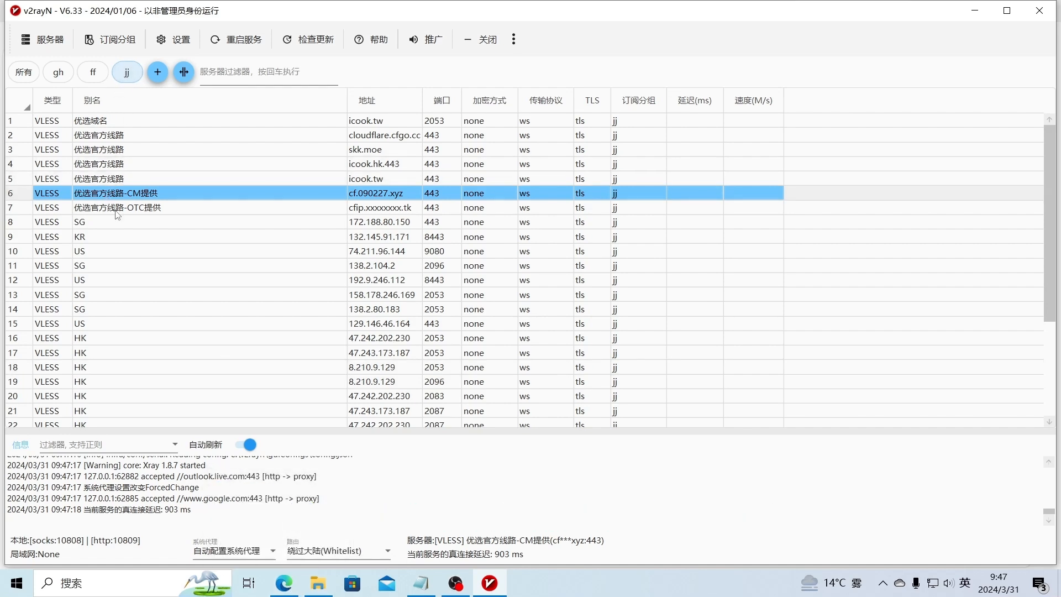
{"action": "left_click", "coordinate": [279, 586]}
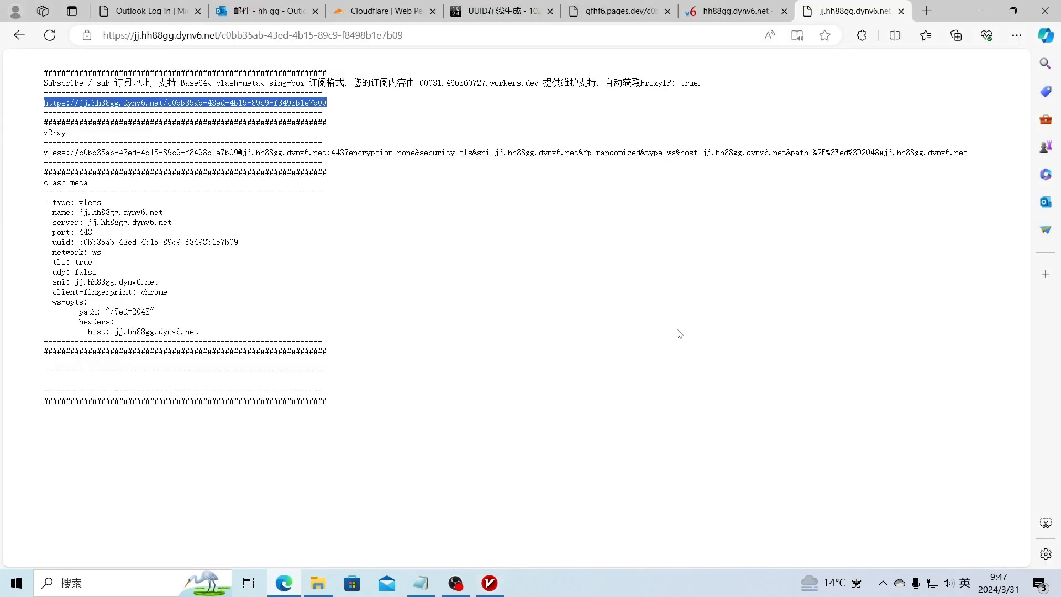
Step: Search YouTube for '8k' and play the ANIMAL ADVENTURES 8K video
{"action": "key", "text": "ctrl+t"}
{"action": "type", "text": "you"}
{"action": "key", "text": "Return"}
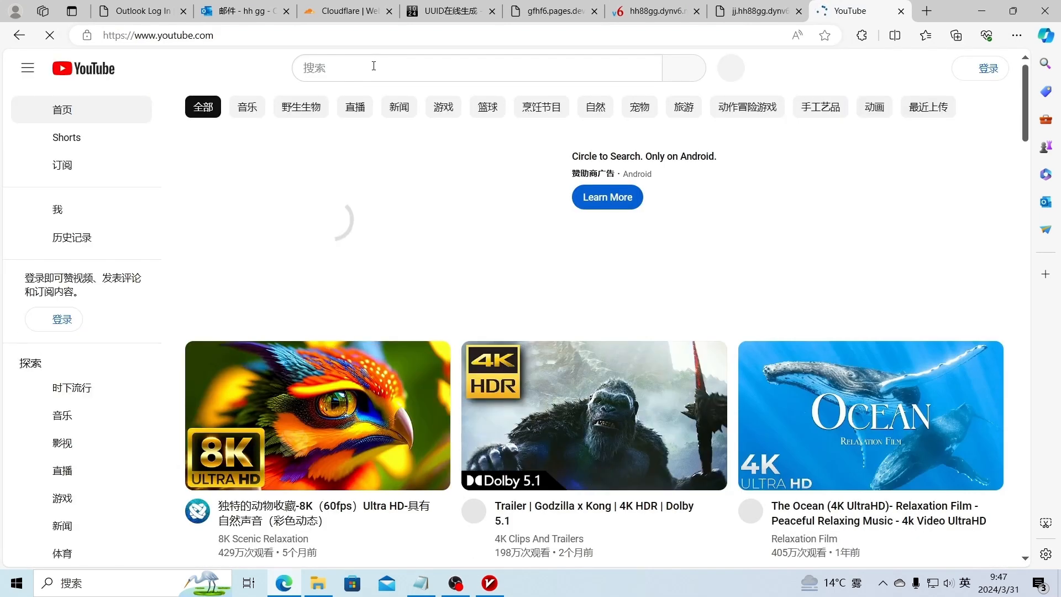
{"action": "left_click", "coordinate": [374, 67]}
{"action": "type", "text": "8k"}
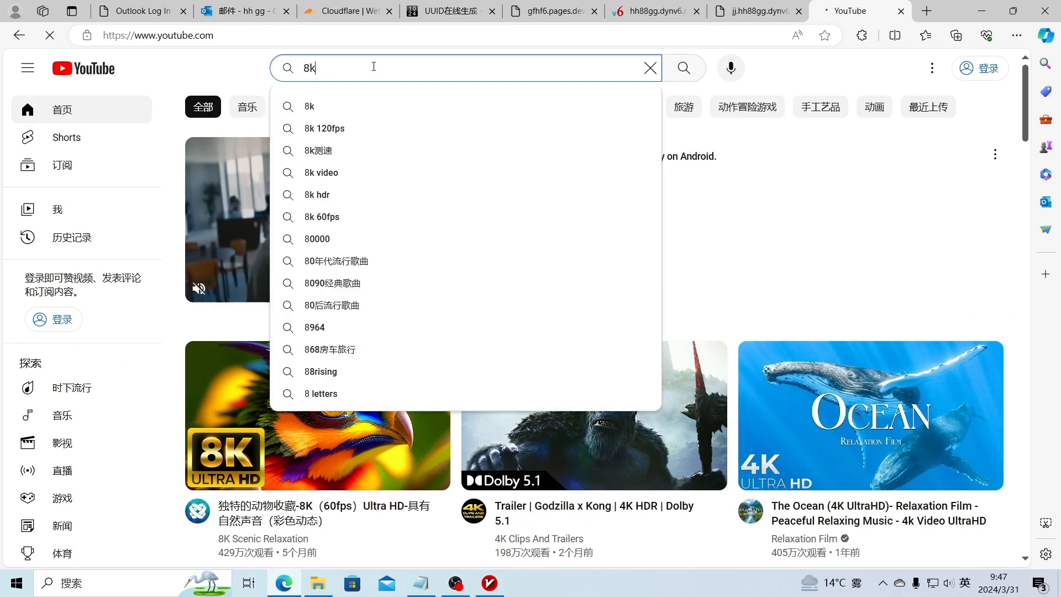
{"action": "key", "text": "Return"}
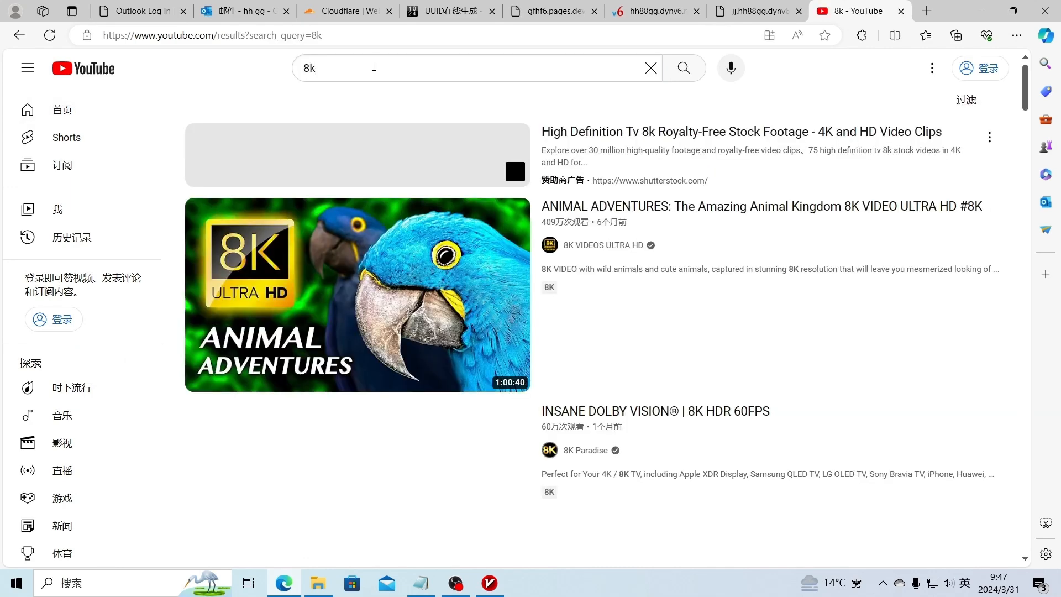
{"action": "scroll", "coordinate": [434, 287], "scroll_direction": "down", "scroll_amount": 4}
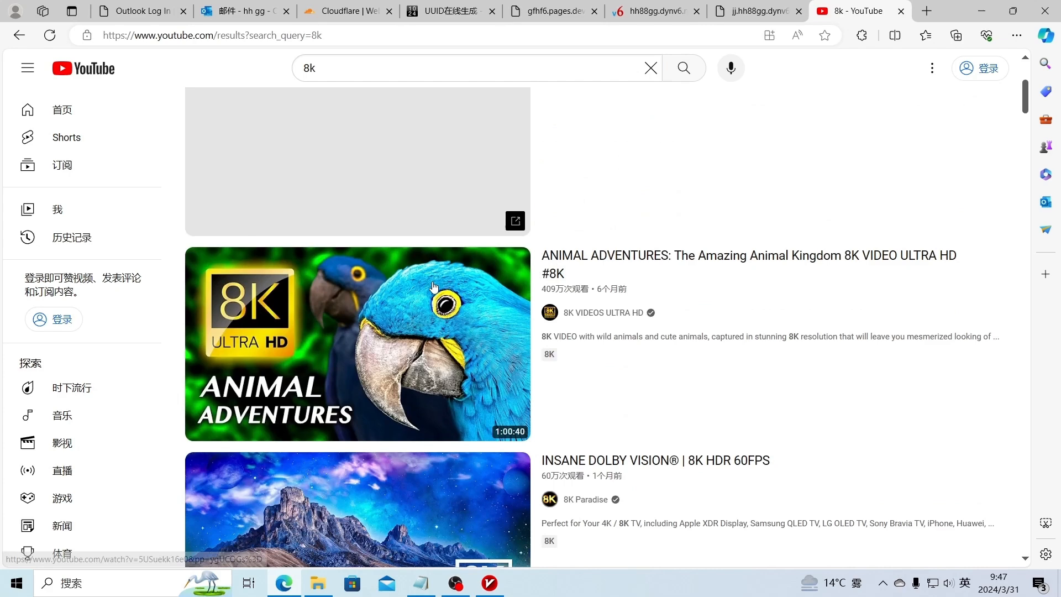
{"action": "left_click", "coordinate": [400, 325]}
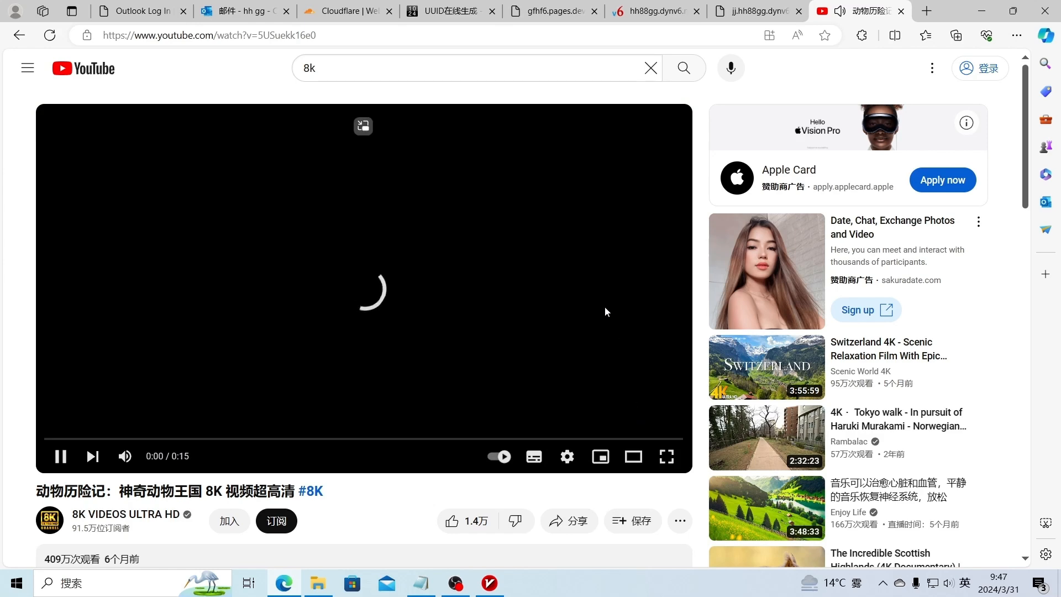
Step: Show Stats for nerds, skip the ad, and note speeds 3276, 18955 and 40573 Kbps
{"action": "right_click", "coordinate": [605, 306]}
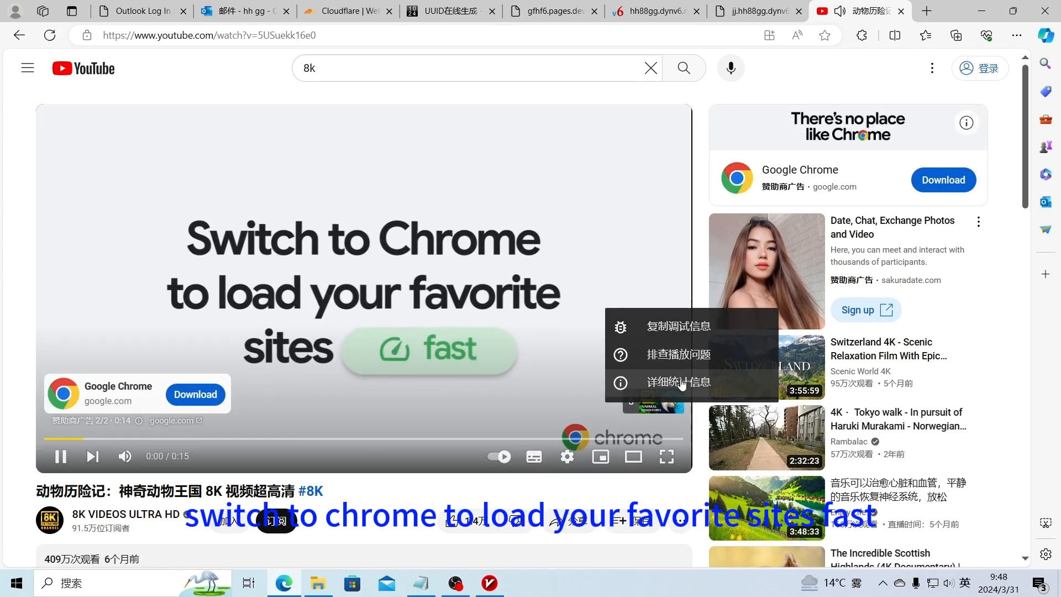
{"action": "left_click", "coordinate": [680, 382]}
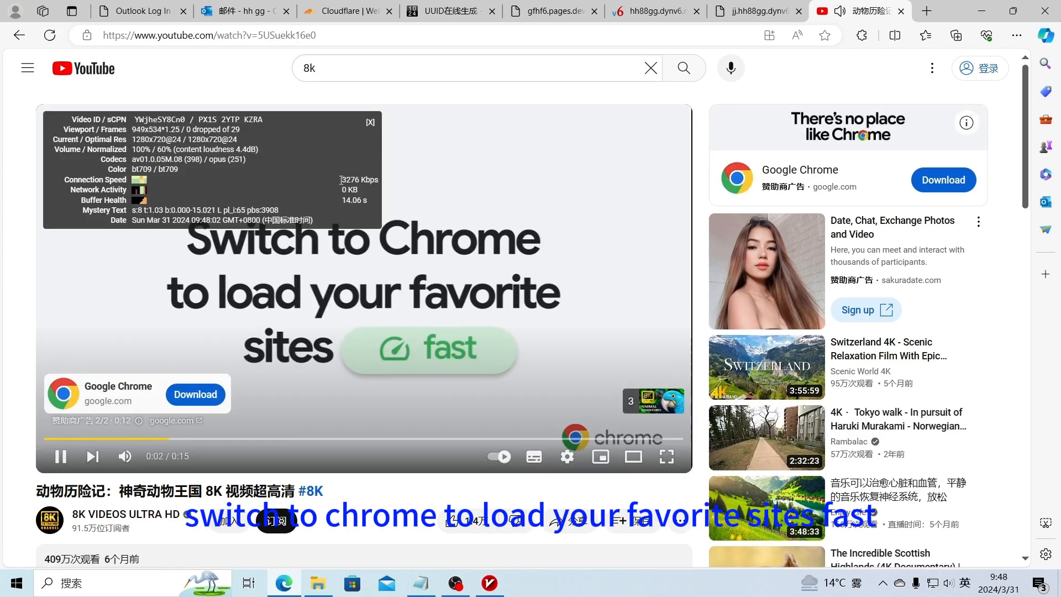
{"action": "left_click_drag", "start_coordinate": [341, 180], "coordinate": [379, 180]}
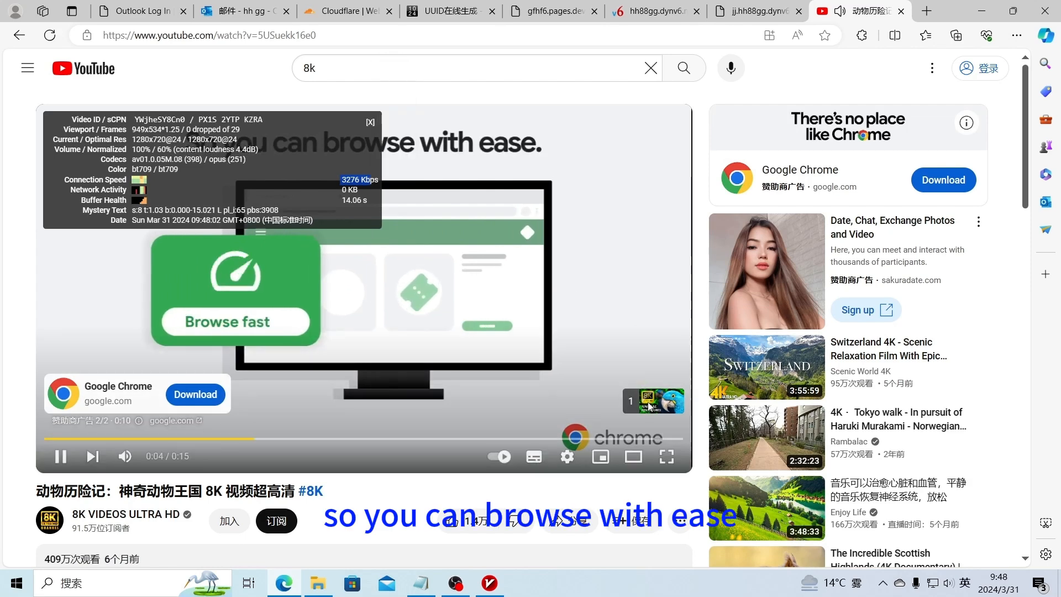
{"action": "left_click", "coordinate": [650, 401]}
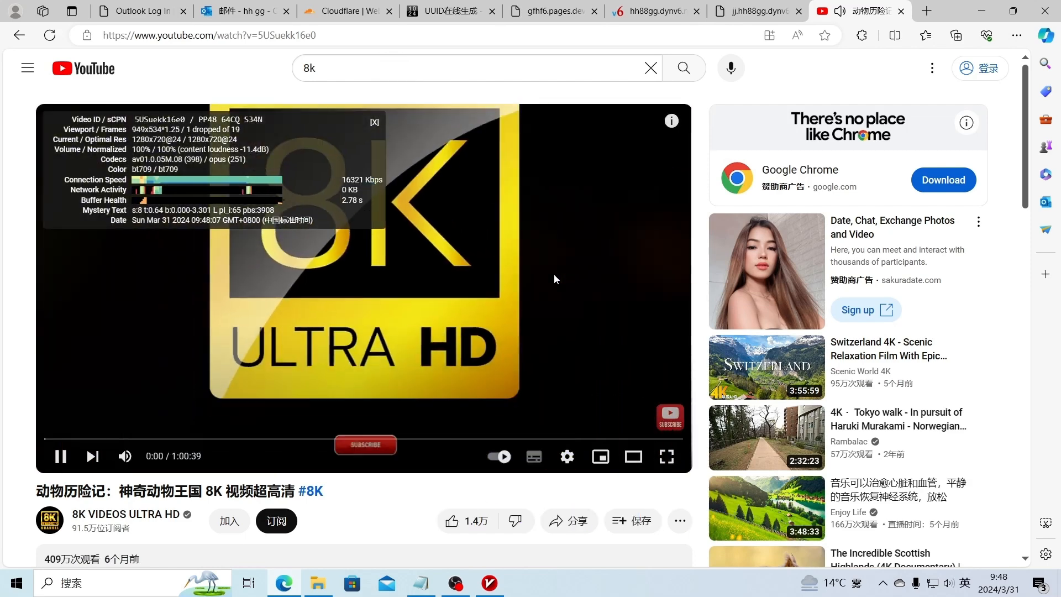
{"action": "double_click", "coordinate": [349, 181]}
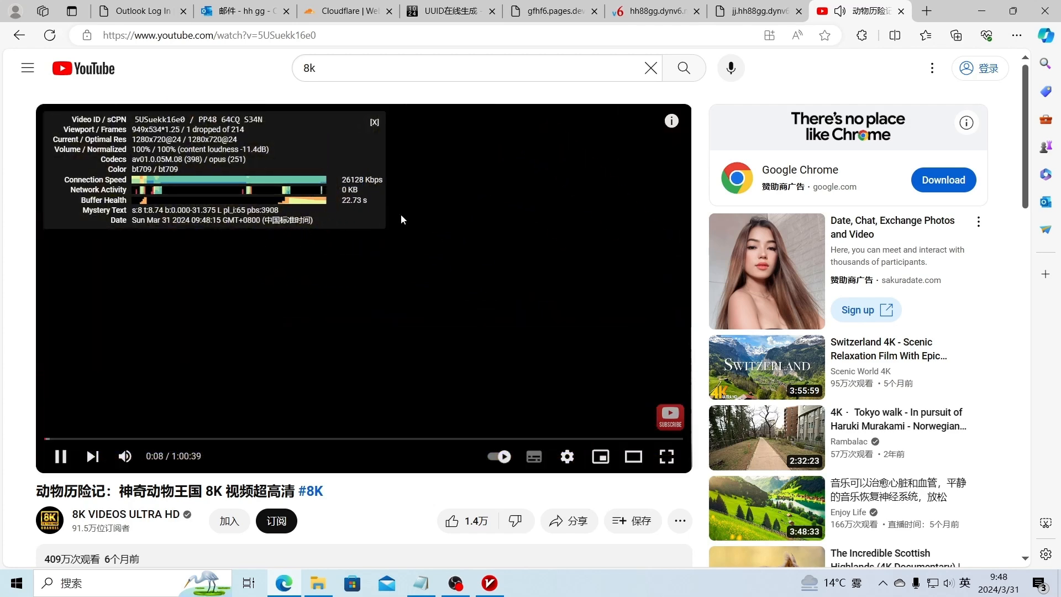
{"action": "double_click", "coordinate": [345, 181]}
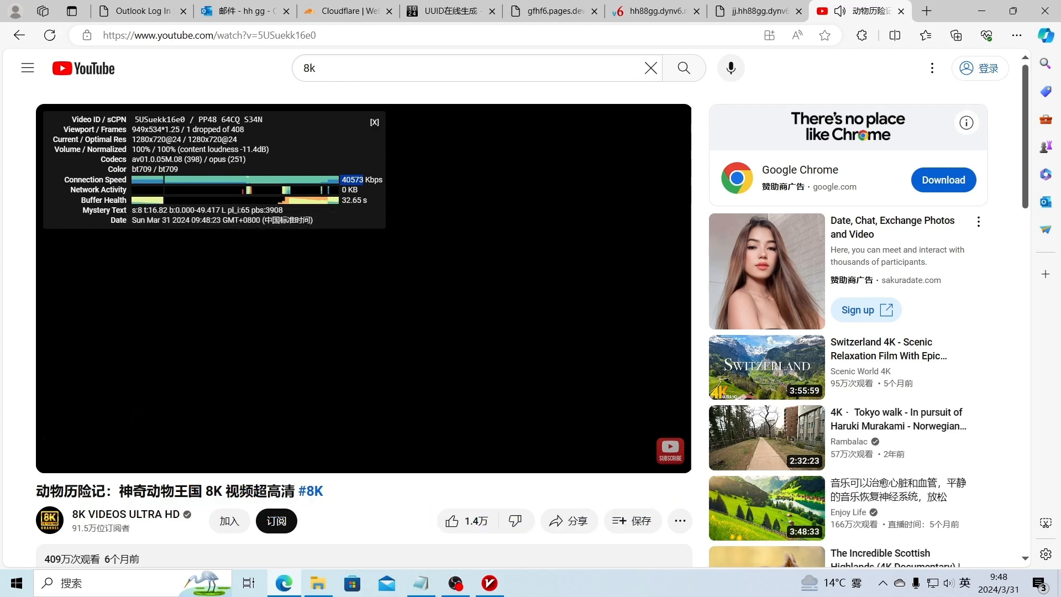
{"action": "scroll", "coordinate": [765, 431], "scroll_direction": "down", "scroll_amount": 3}
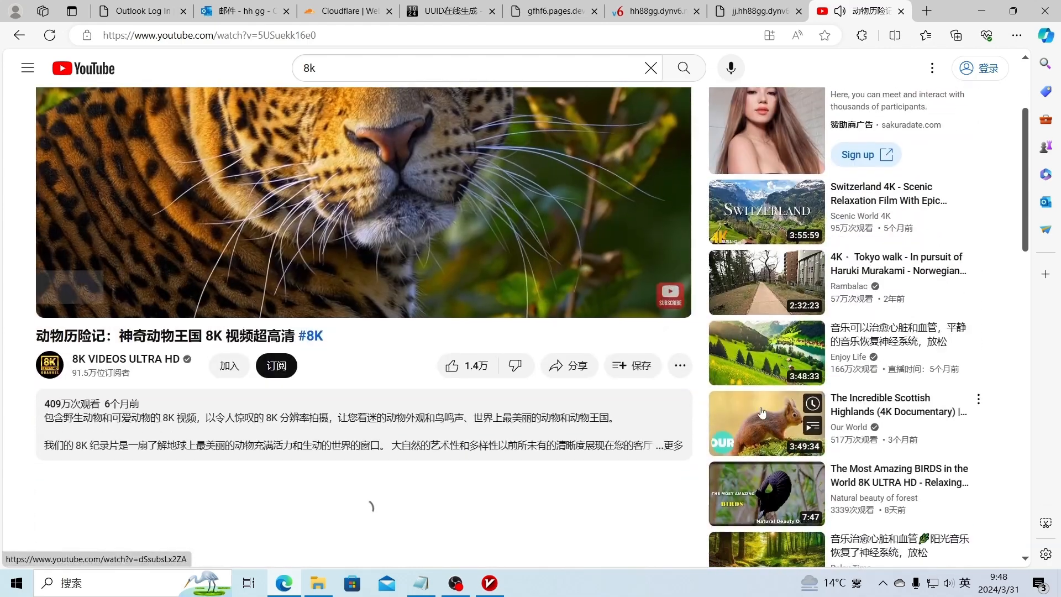
{"action": "left_click", "coordinate": [757, 365]}
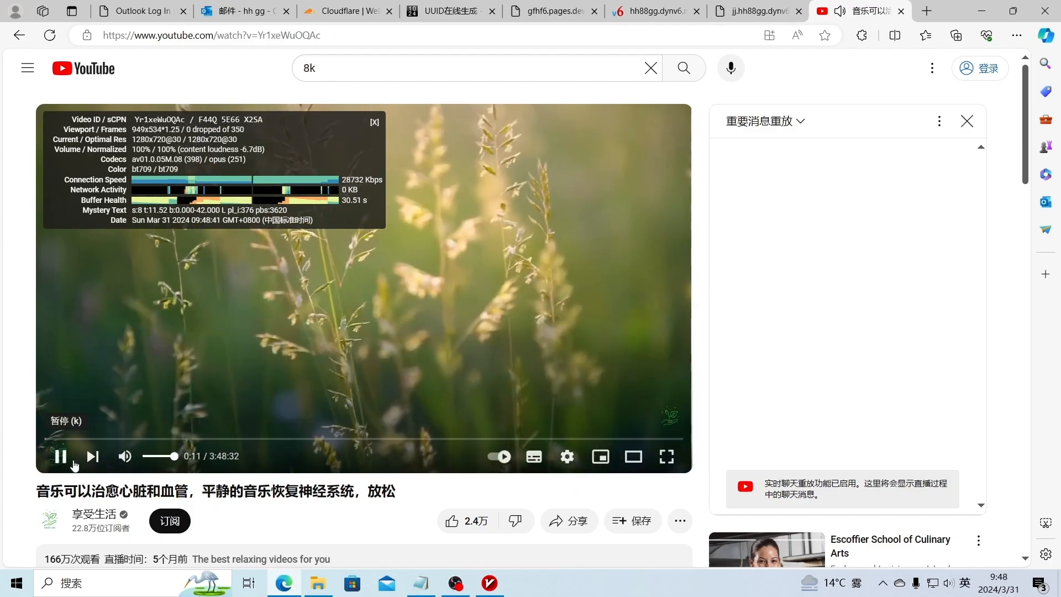
Step: Ping all v2rayN servers, sort by latency, and activate the HK 47.243.173.187:2053 node
{"action": "left_click", "coordinate": [490, 584]}
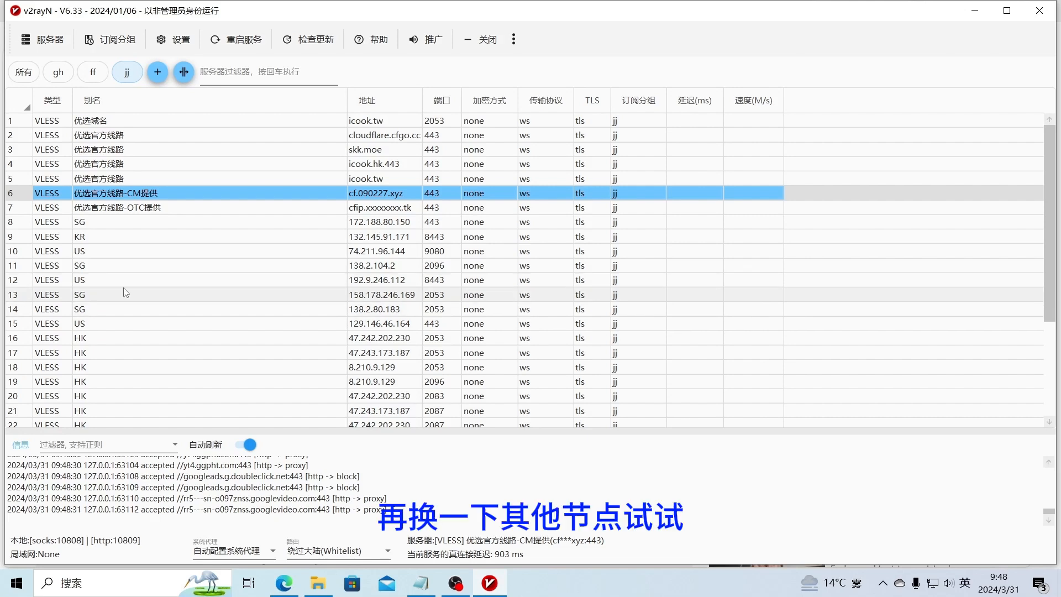
{"action": "left_click", "coordinate": [103, 273]}
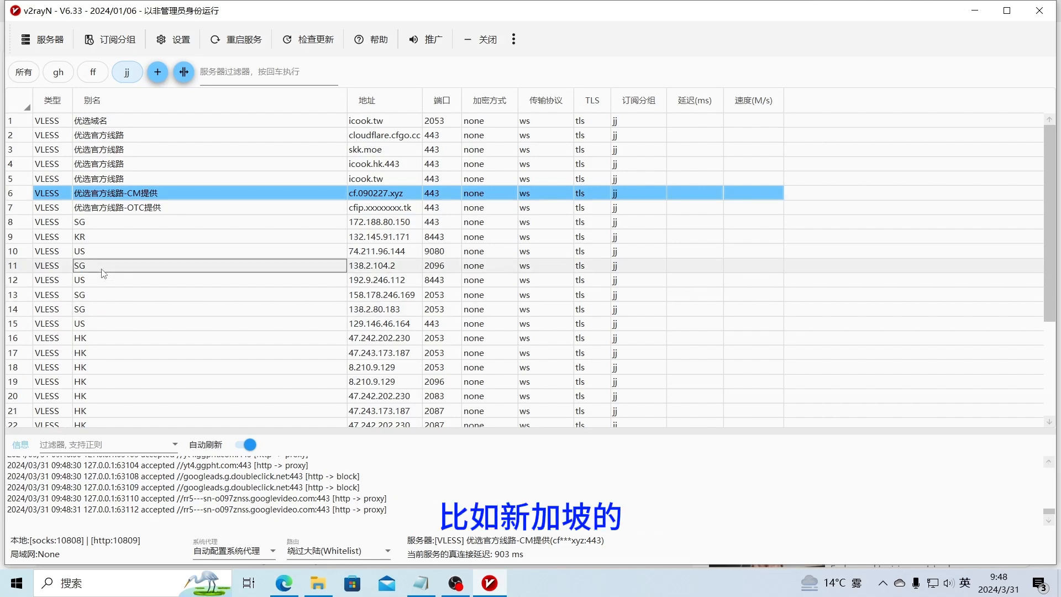
{"action": "left_click", "coordinate": [92, 321]}
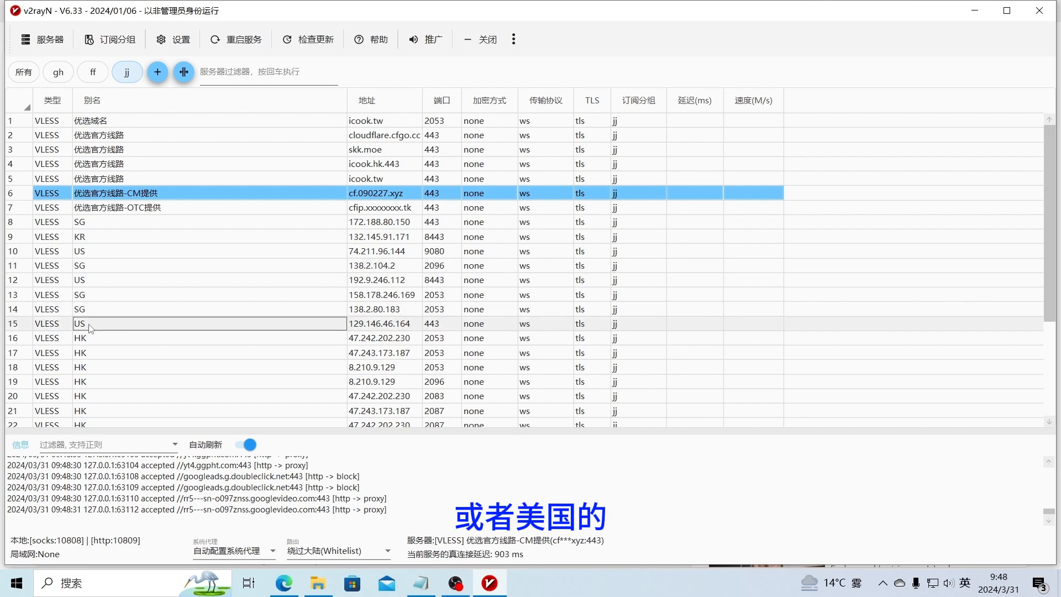
{"action": "left_click", "coordinate": [98, 252]}
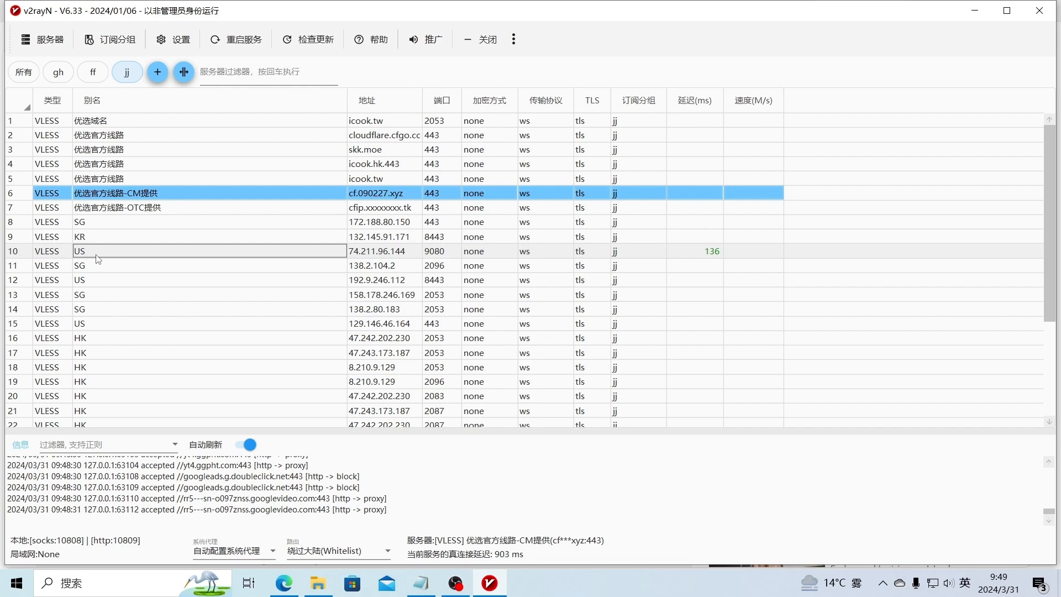
{"action": "key", "text": "ctrl+a"}
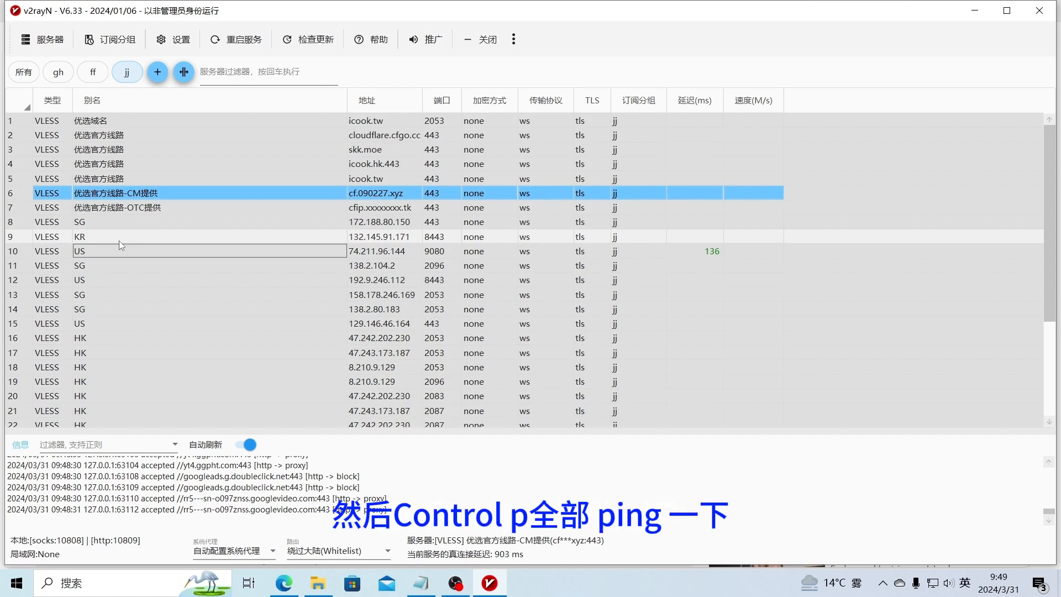
{"action": "key", "text": "ctrl+p"}
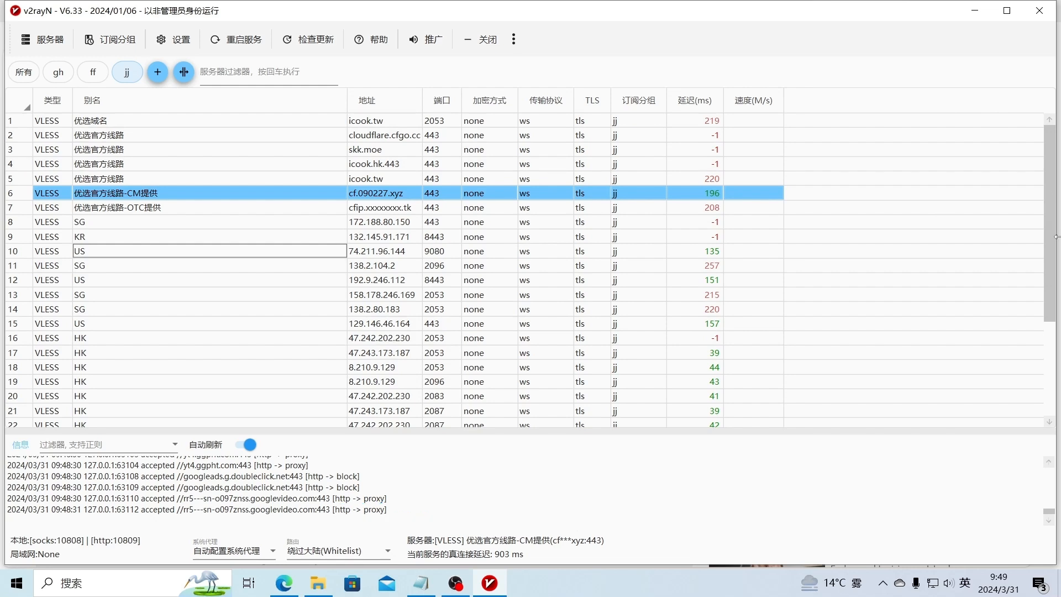
{"action": "left_click", "coordinate": [694, 102]}
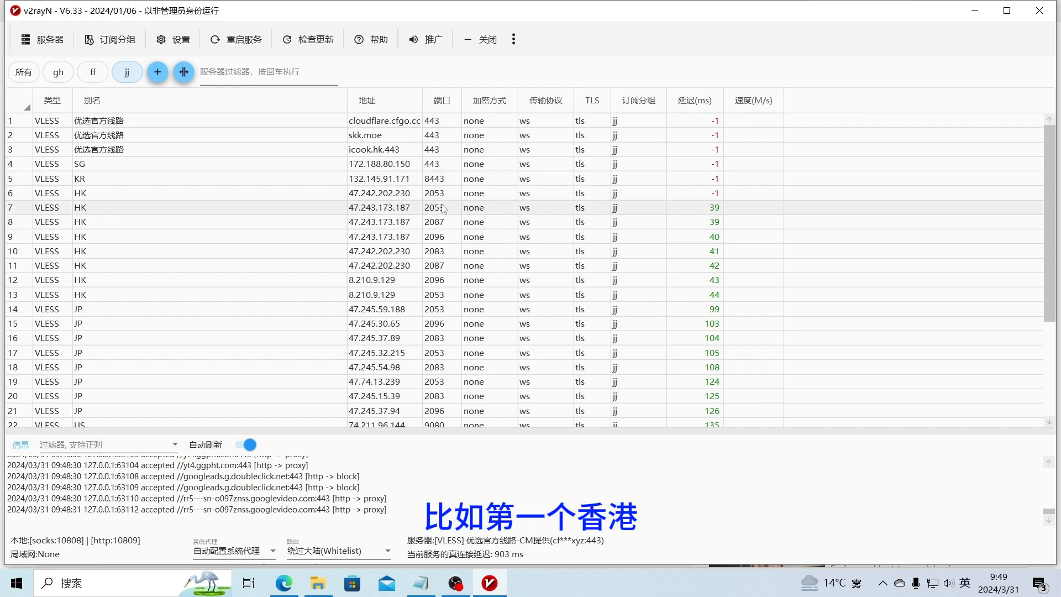
{"action": "left_click", "coordinate": [222, 210]}
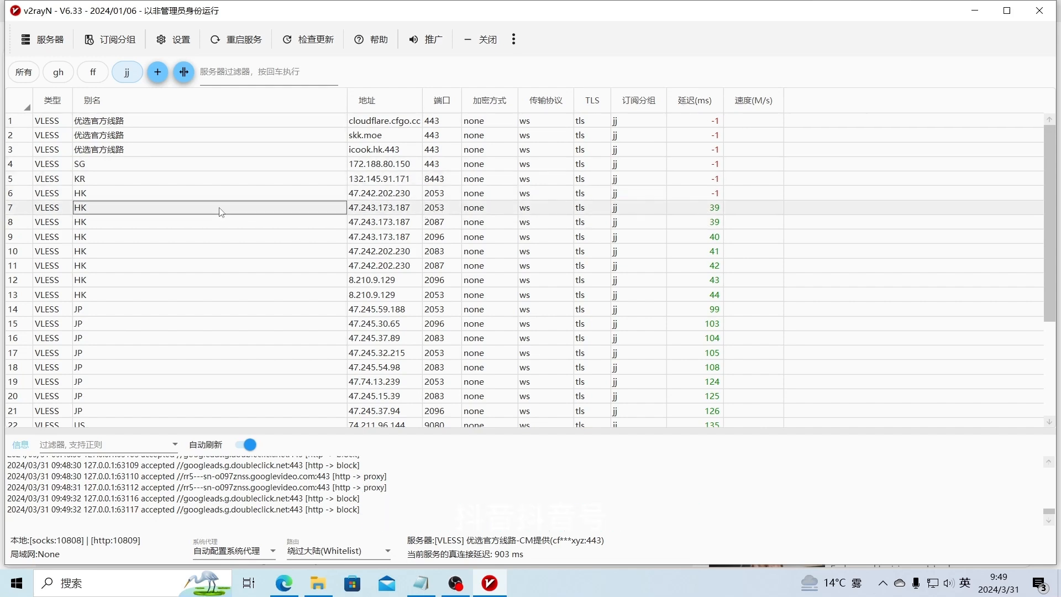
{"action": "double_click", "coordinate": [222, 210]}
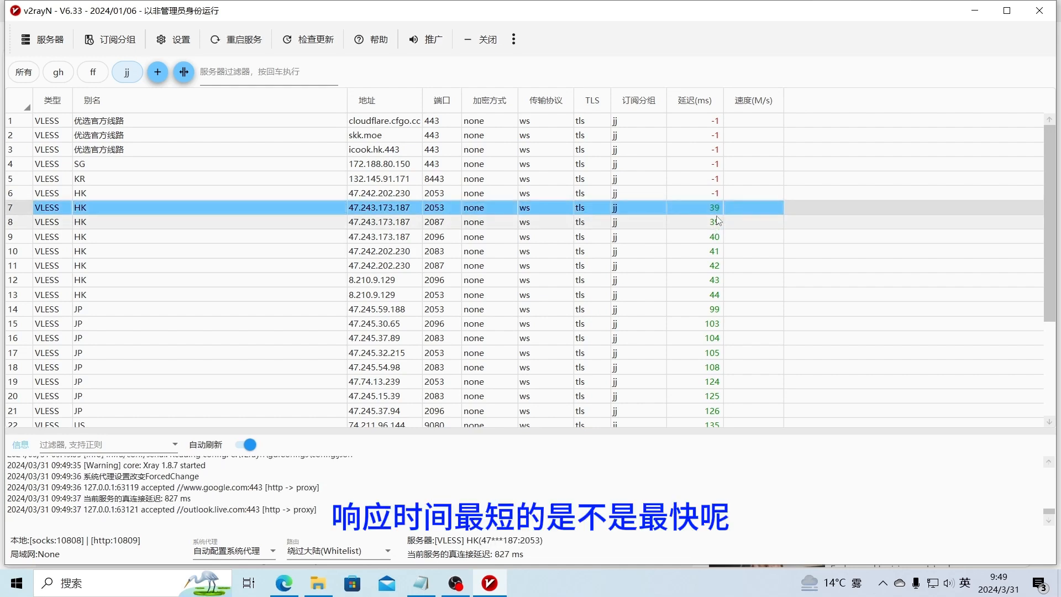
Step: Reload YouTube, search 8k videos, and play EARTH HIDDEN WONDERS
{"action": "left_click", "coordinate": [296, 585]}
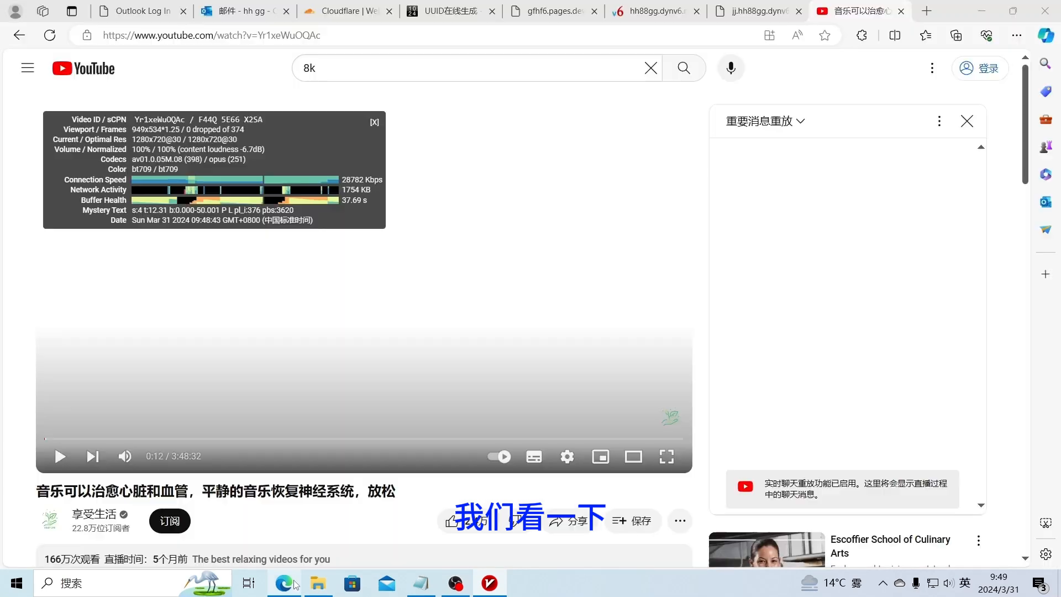
{"action": "left_click", "coordinate": [400, 31]}
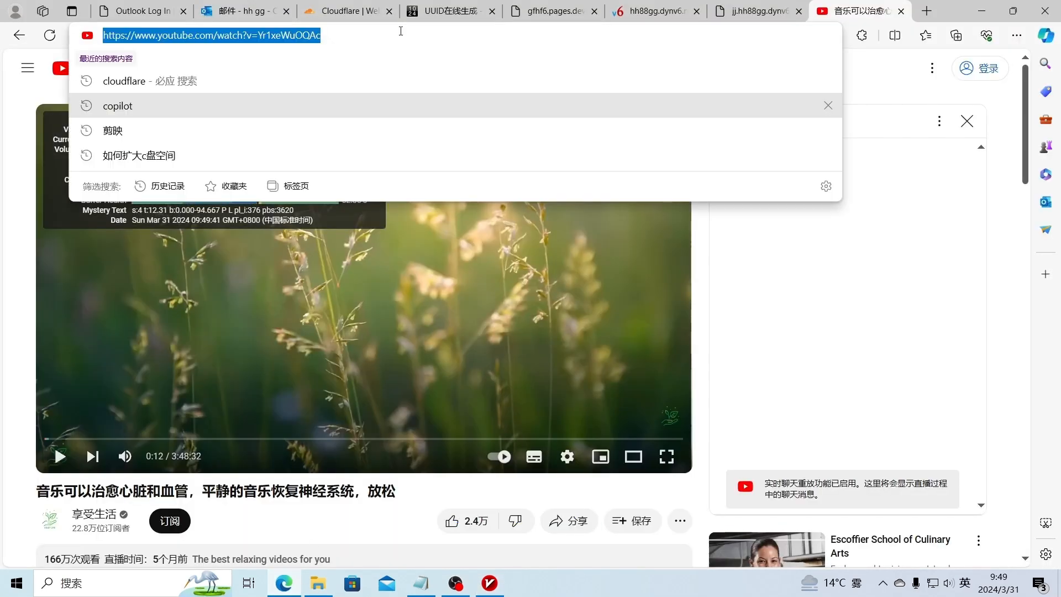
{"action": "type", "text": "yo"}
{"action": "key", "text": "Return"}
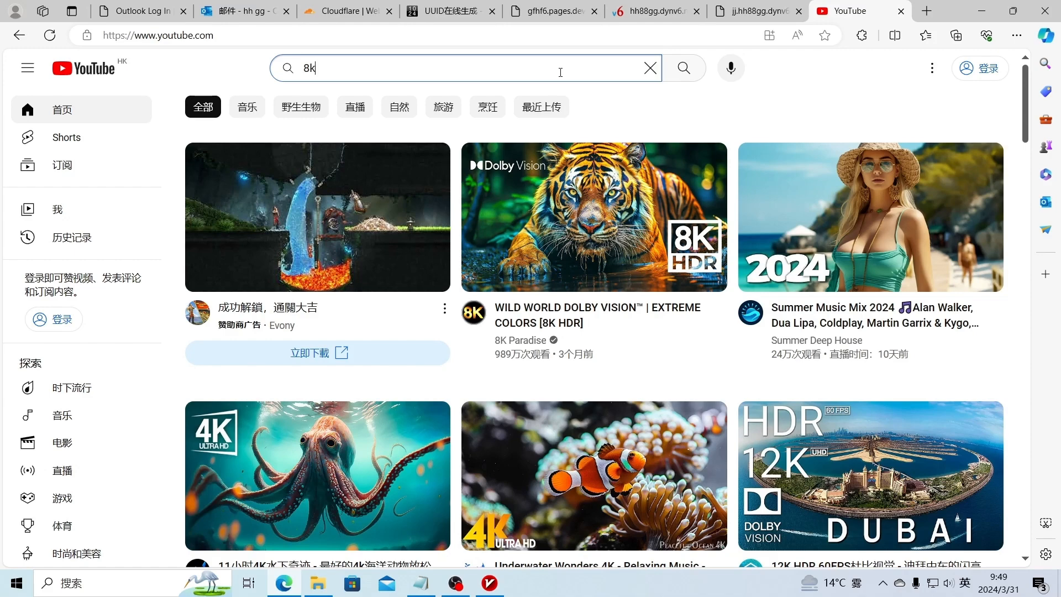
{"action": "key", "text": "Return"}
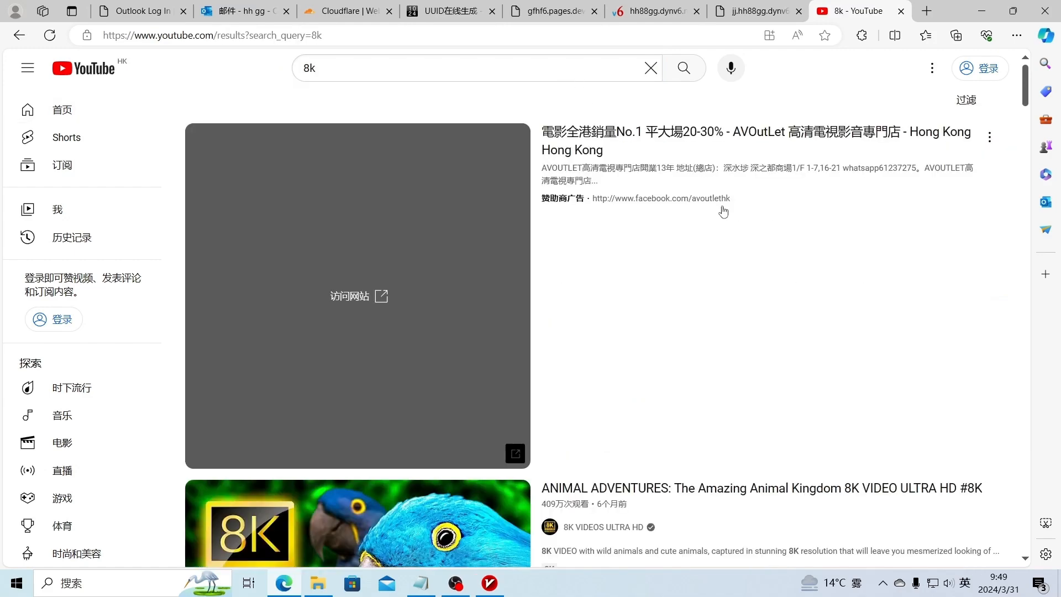
{"action": "scroll", "coordinate": [796, 335], "scroll_direction": "down", "scroll_amount": 10}
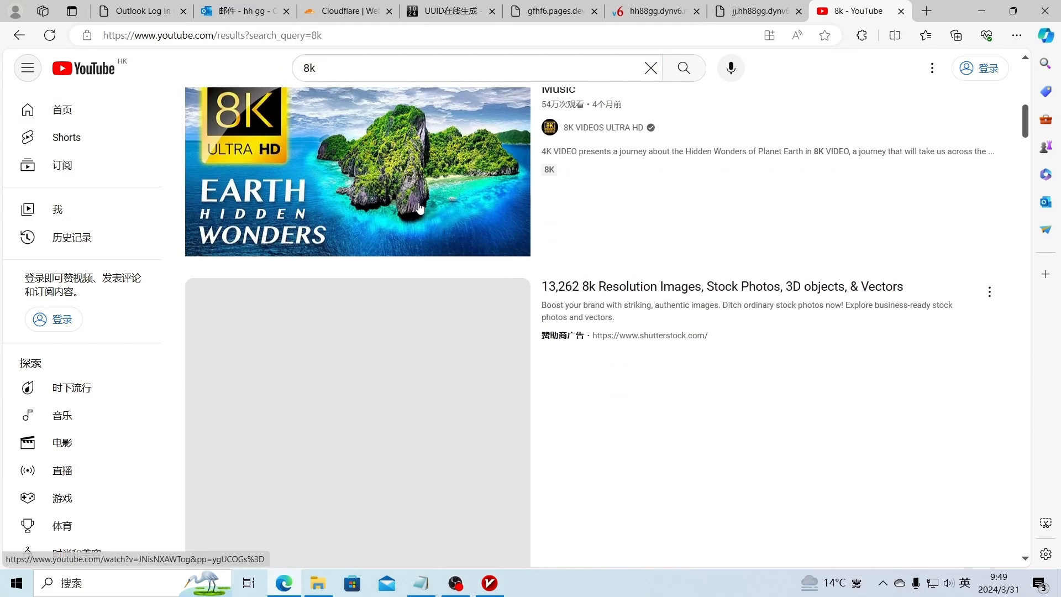
{"action": "left_click", "coordinate": [419, 202]}
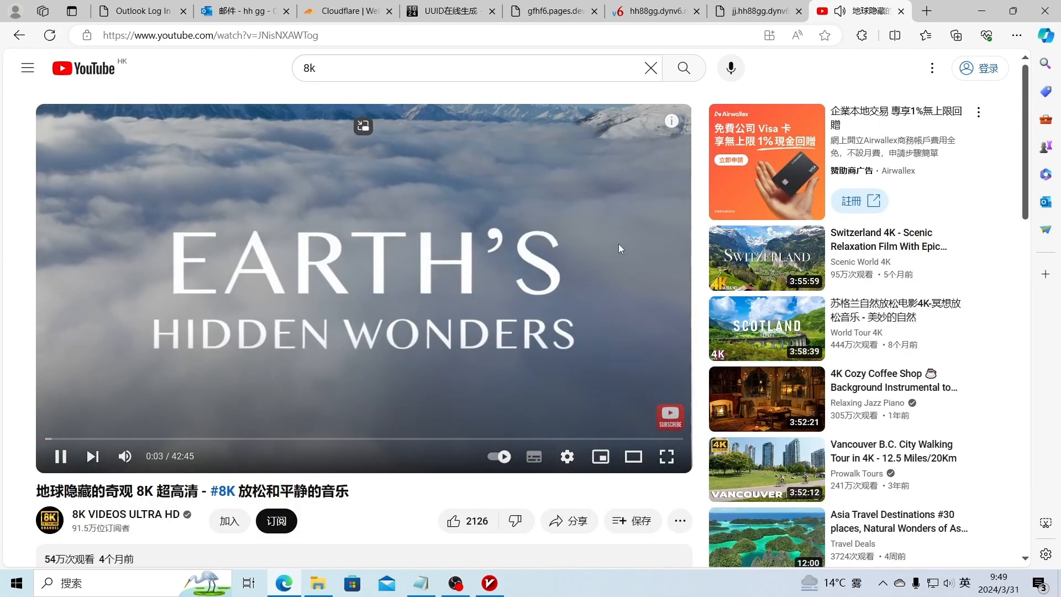
Step: Show Stats for nerds, note the roughly 35877 Kbps connection speed, then pause
{"action": "right_click", "coordinate": [618, 243]}
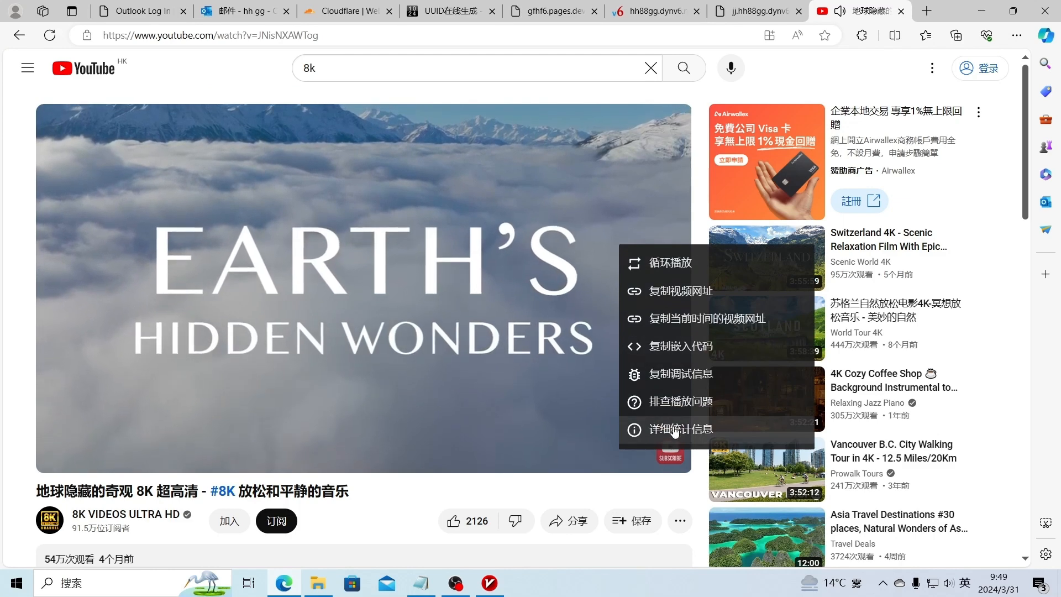
{"action": "left_click", "coordinate": [671, 428]}
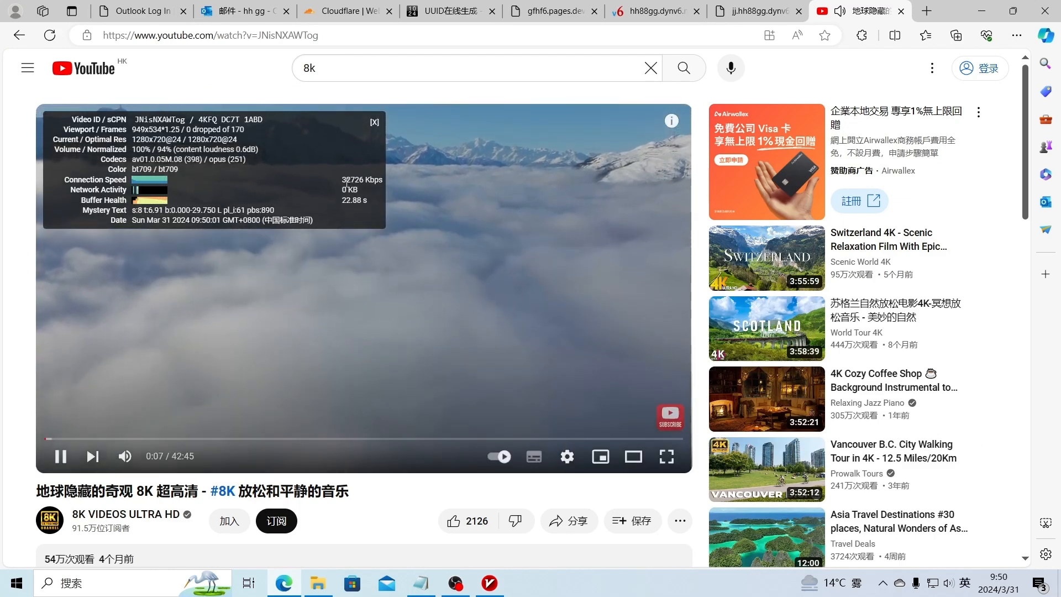
{"action": "left_click_drag", "start_coordinate": [342, 180], "coordinate": [359, 180]}
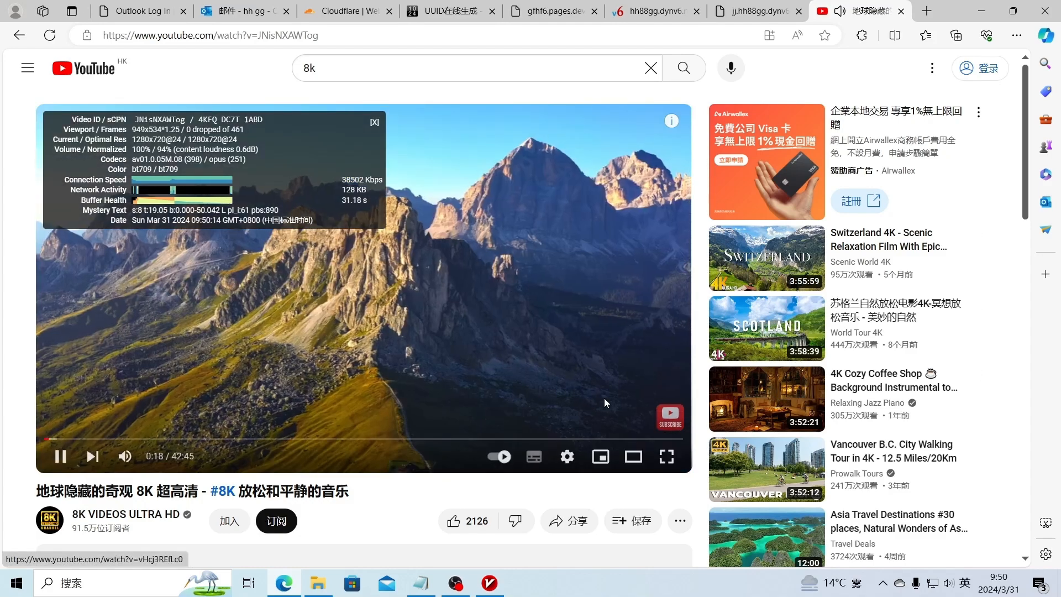
{"action": "left_click", "coordinate": [67, 456]}
Step: Activate the JP 47.245.59.188 server, reload the 8K video and show its stats (about 2356 Kbps)
{"action": "left_click", "coordinate": [489, 585]}
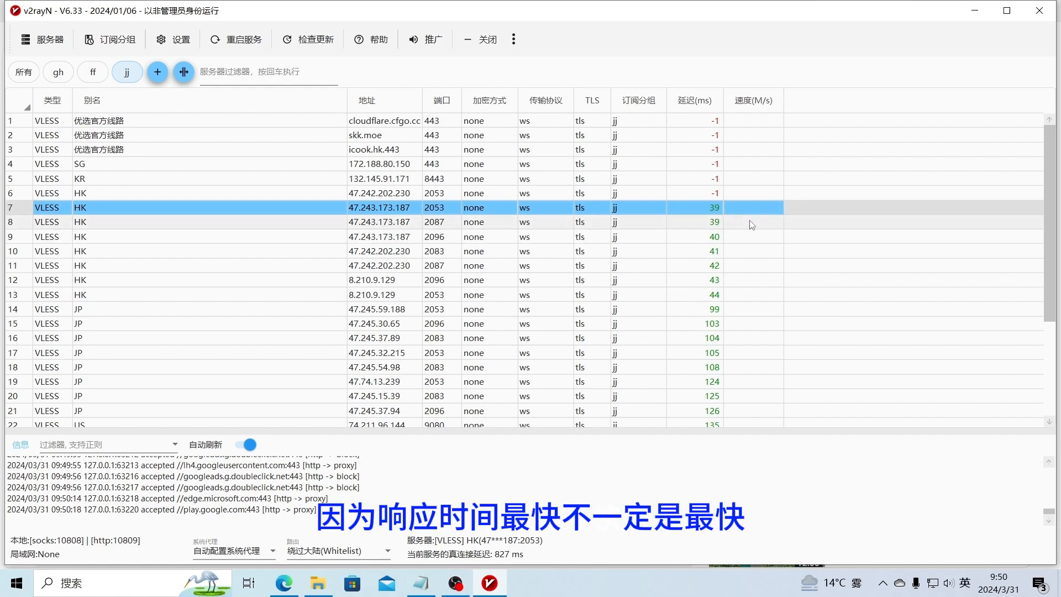
{"action": "double_click", "coordinate": [109, 310]}
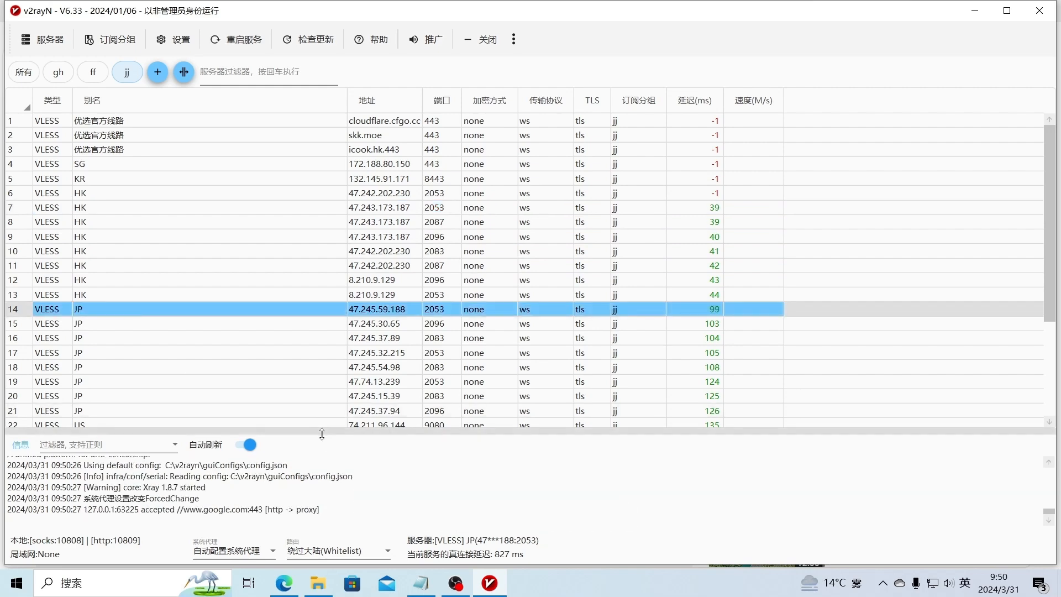
{"action": "left_click", "coordinate": [284, 583]}
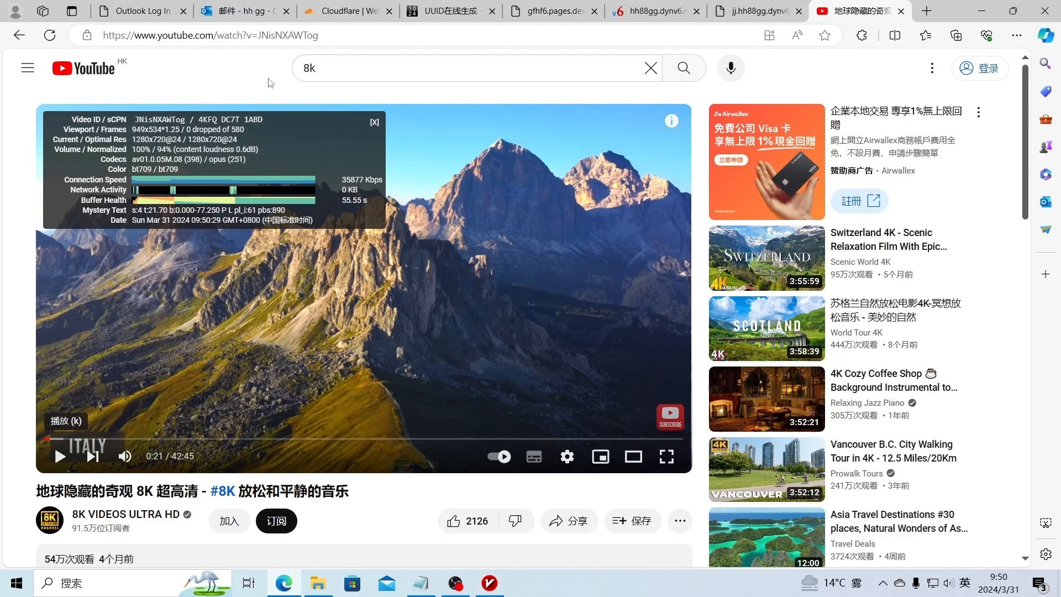
{"action": "left_click", "coordinate": [329, 38]}
{"action": "key", "text": "Return"}
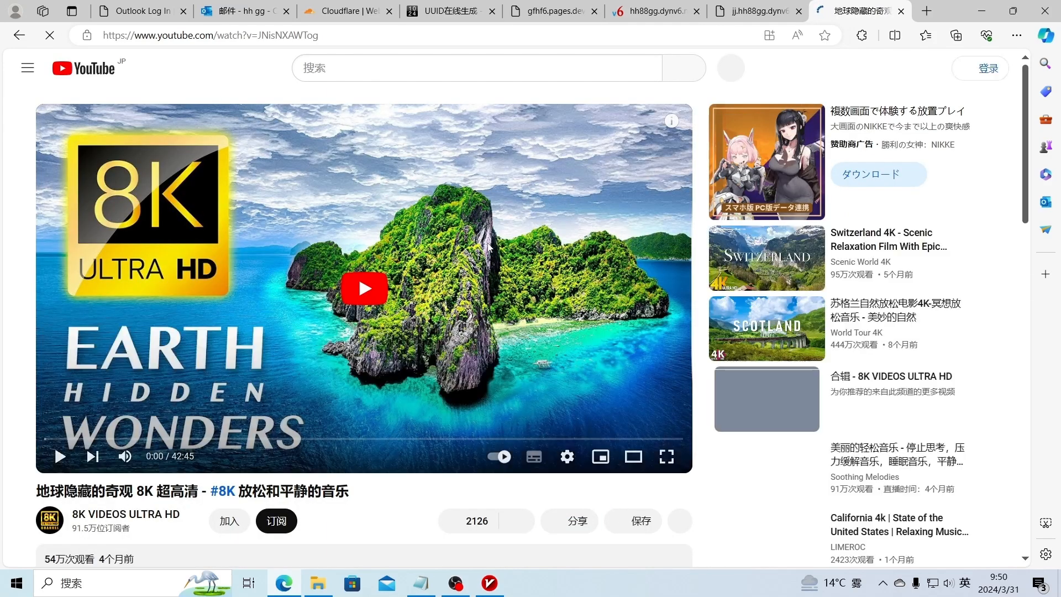
{"action": "left_click", "coordinate": [363, 290]}
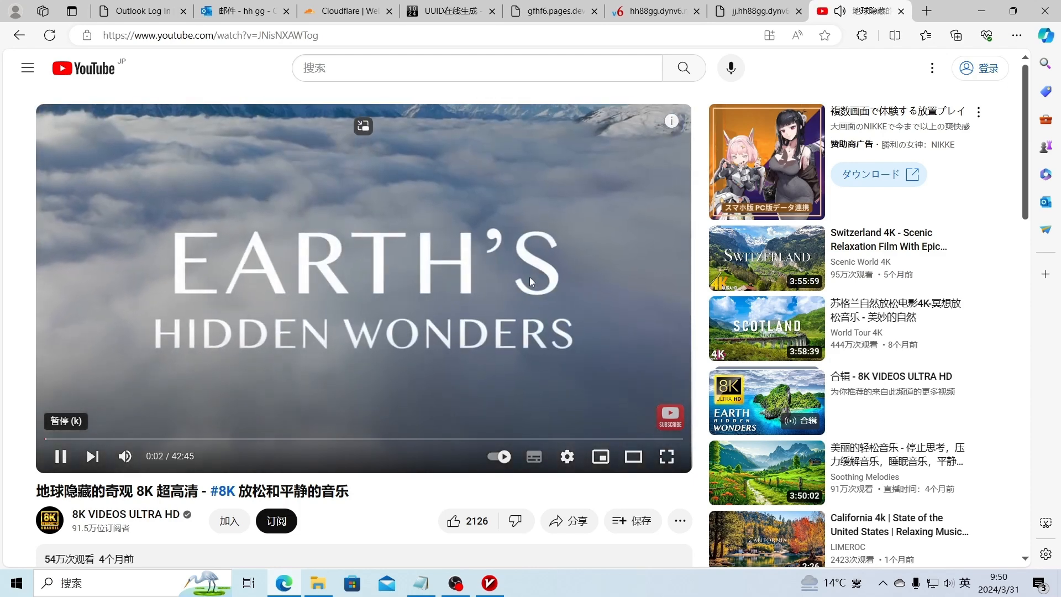
{"action": "right_click", "coordinate": [600, 282]}
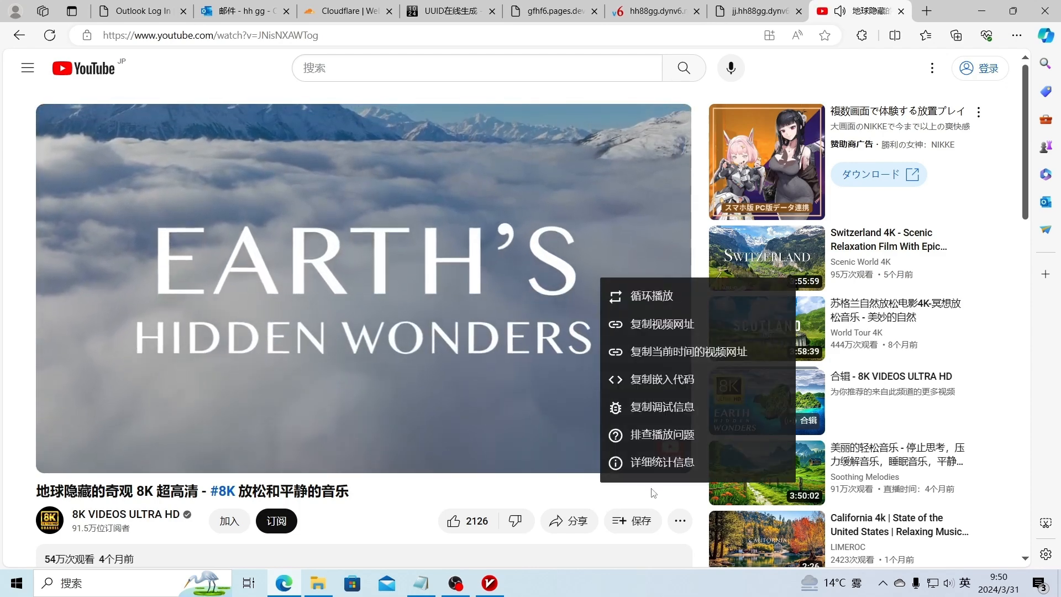
{"action": "left_click", "coordinate": [657, 465]}
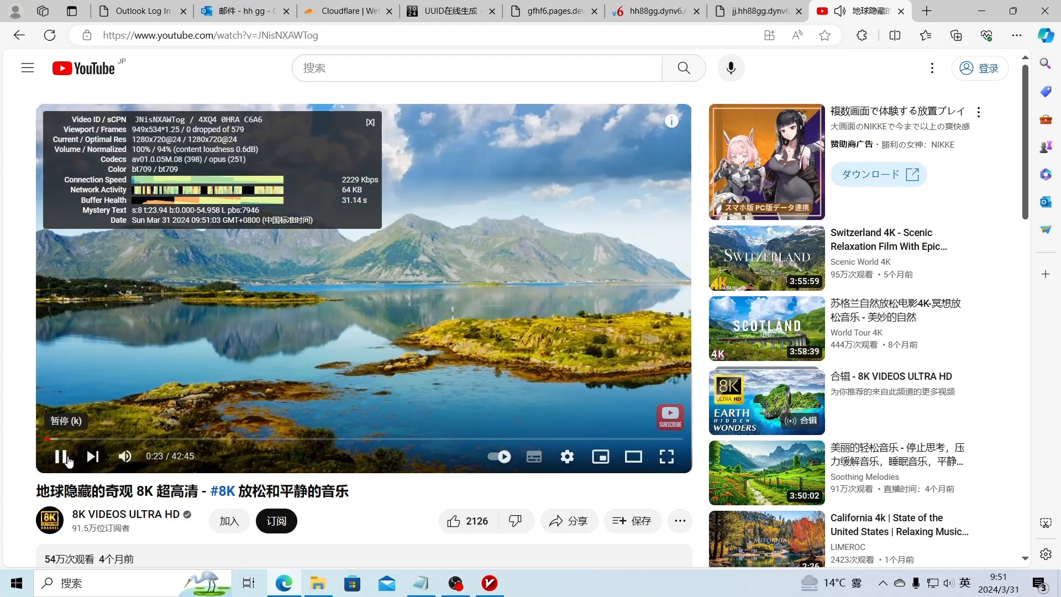
Step: Pause the video and make the US 74.211.96.144 node active in v2rayN
{"action": "left_click", "coordinate": [60, 456]}
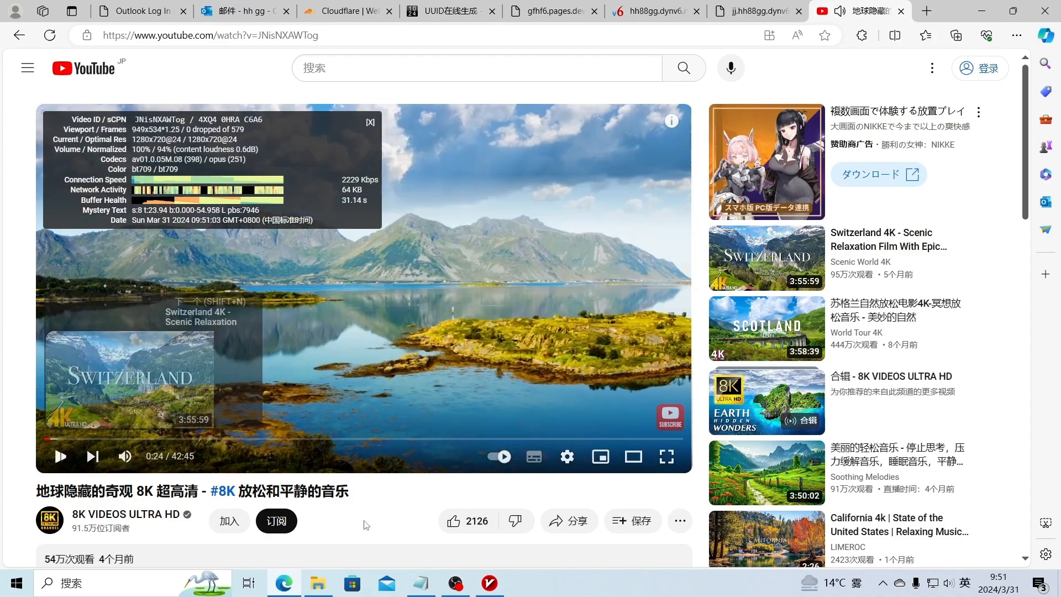
{"action": "left_click", "coordinate": [490, 583]}
{"action": "scroll", "coordinate": [517, 324], "scroll_direction": "down", "scroll_amount": 3}
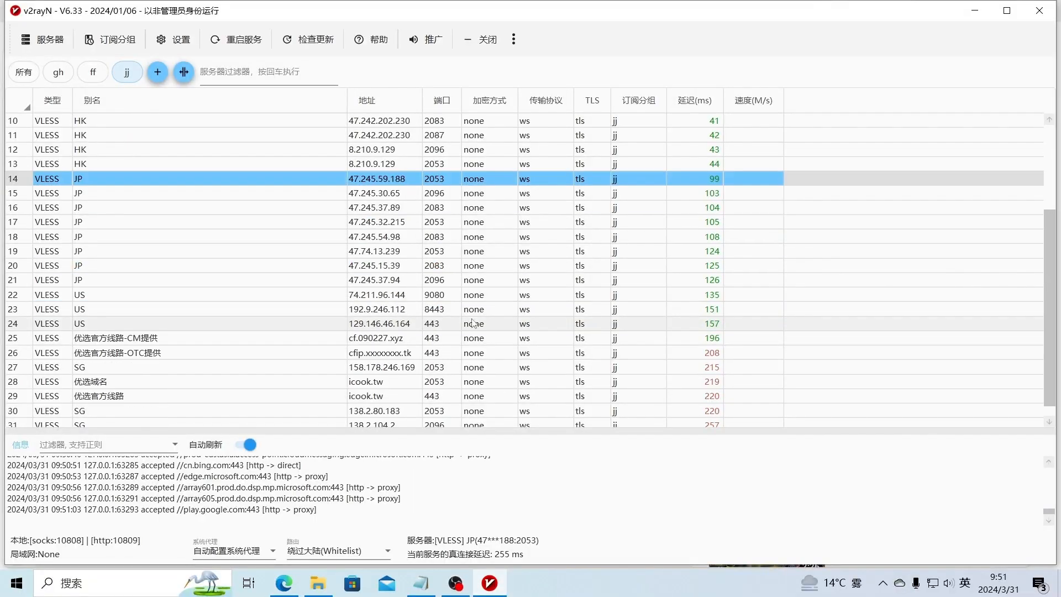
{"action": "double_click", "coordinate": [102, 298]}
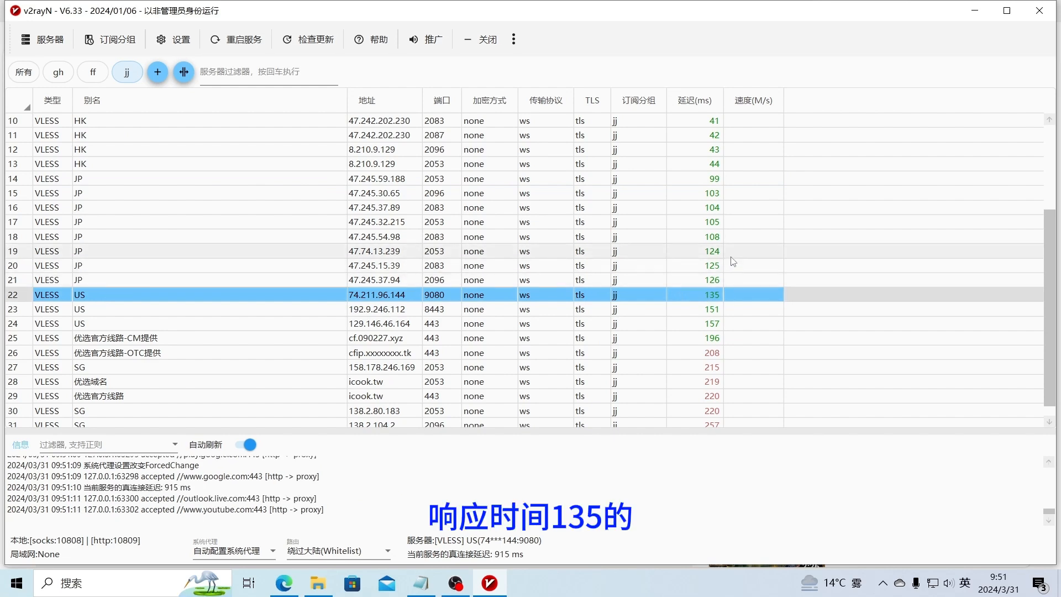
Step: Reload and replay the 8K video, read about 23651 Kbps in Stats for nerds, then pause
{"action": "left_click", "coordinate": [285, 585]}
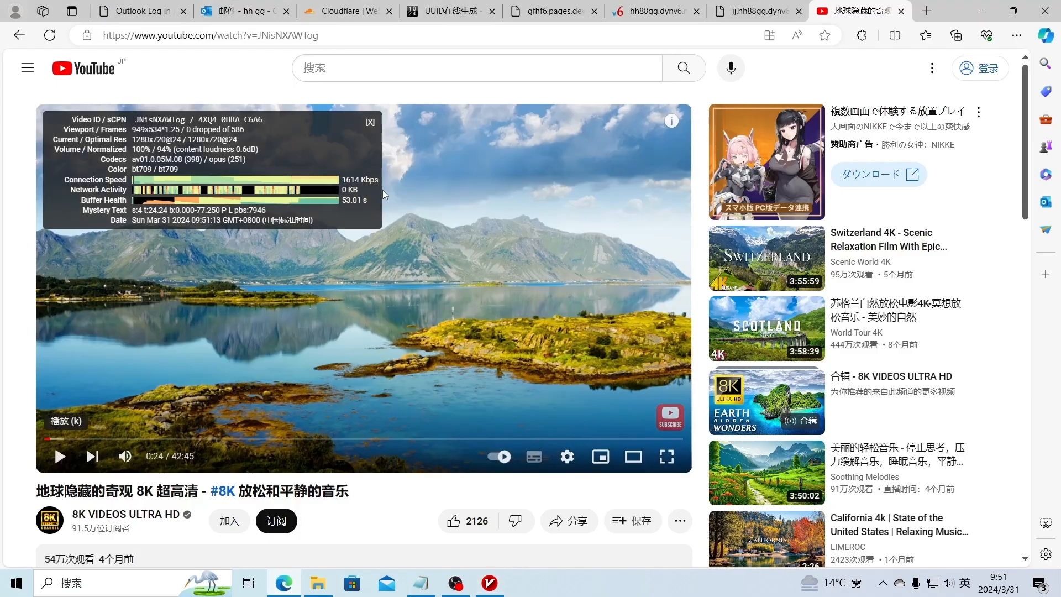
{"action": "left_click", "coordinate": [329, 36]}
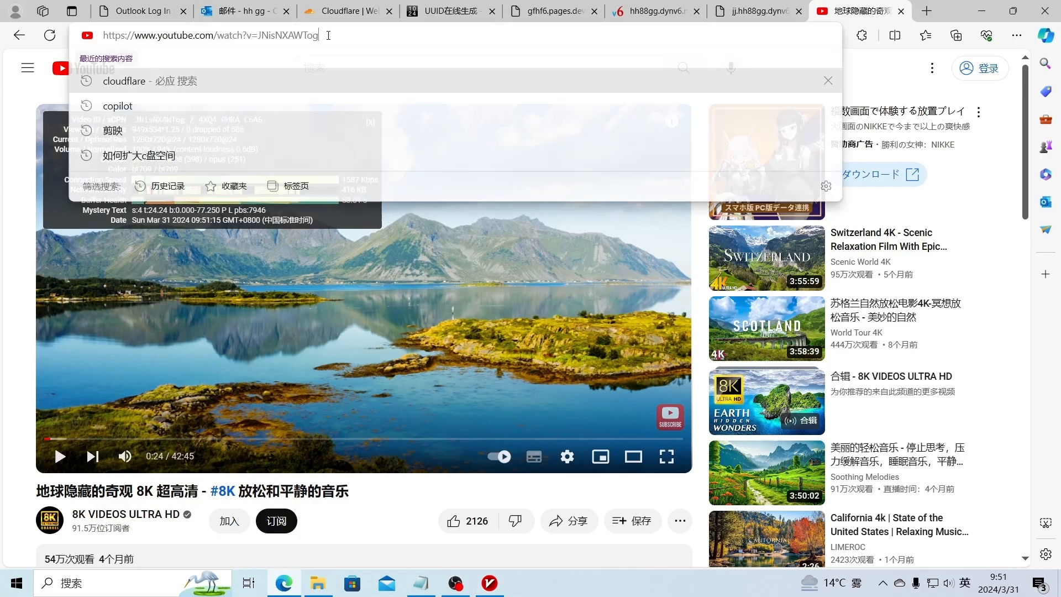
{"action": "key", "text": "Return"}
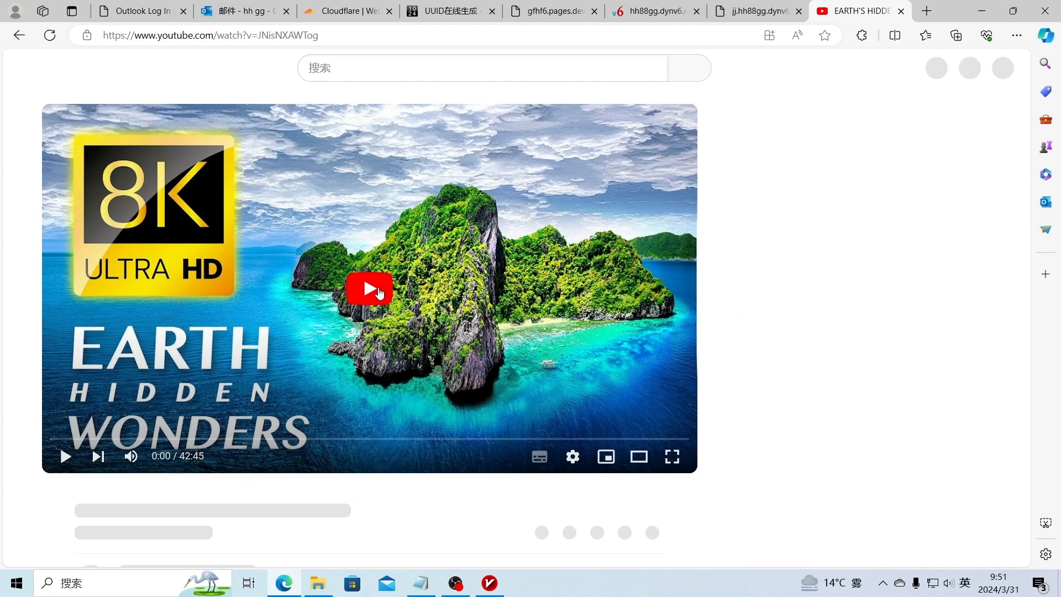
{"action": "left_click", "coordinate": [379, 289]}
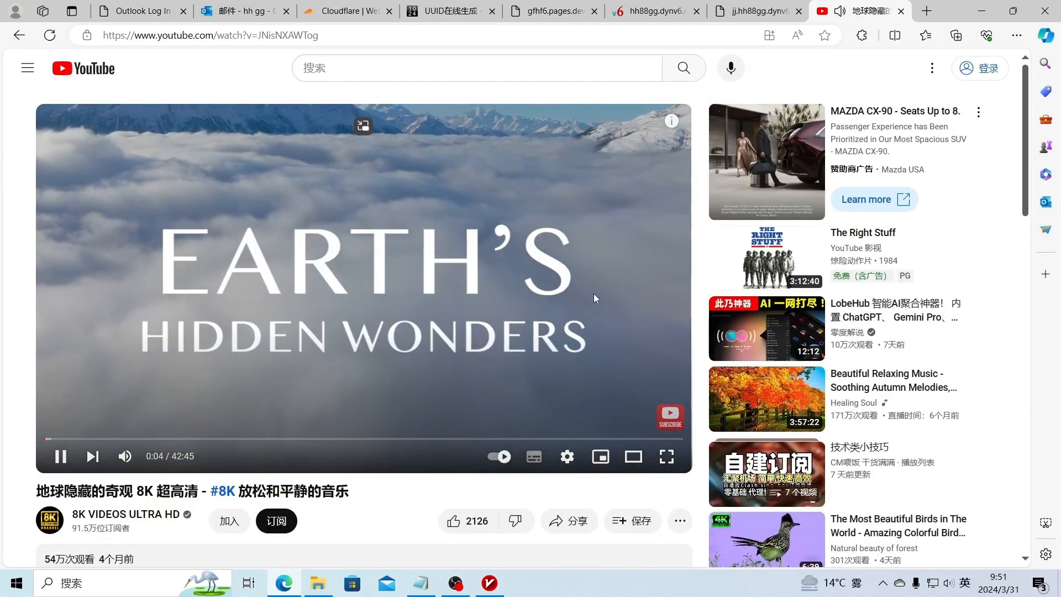
{"action": "right_click", "coordinate": [618, 296]}
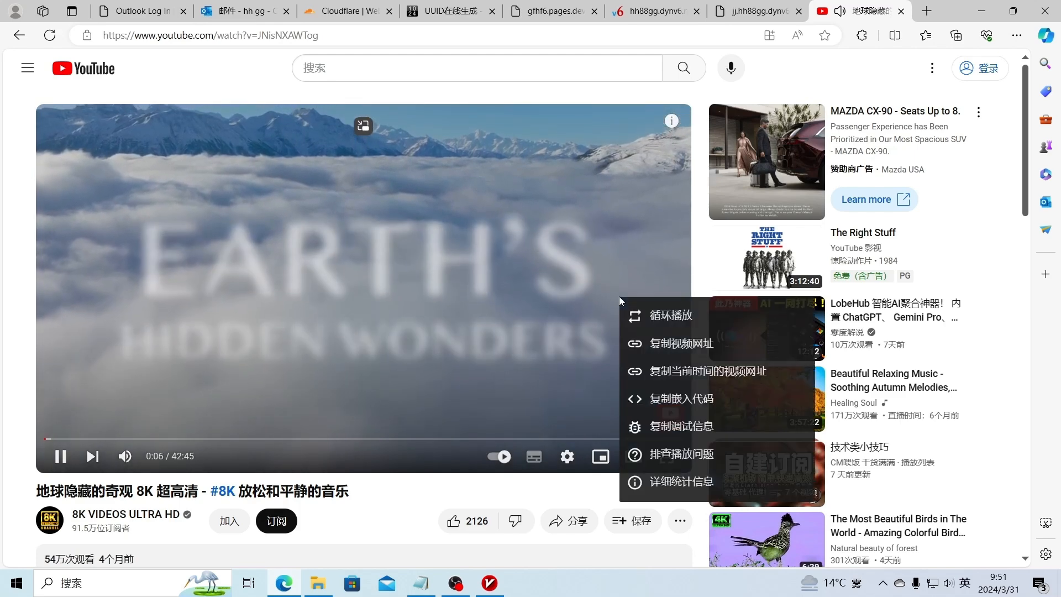
{"action": "left_click", "coordinate": [697, 480]}
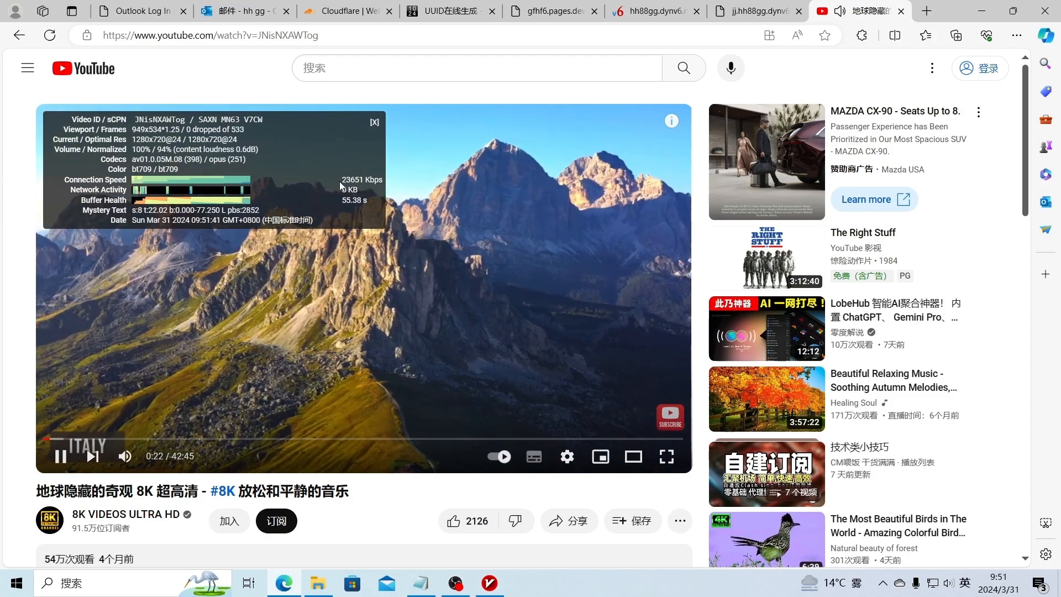
{"action": "left_click_drag", "start_coordinate": [342, 180], "coordinate": [364, 179]}
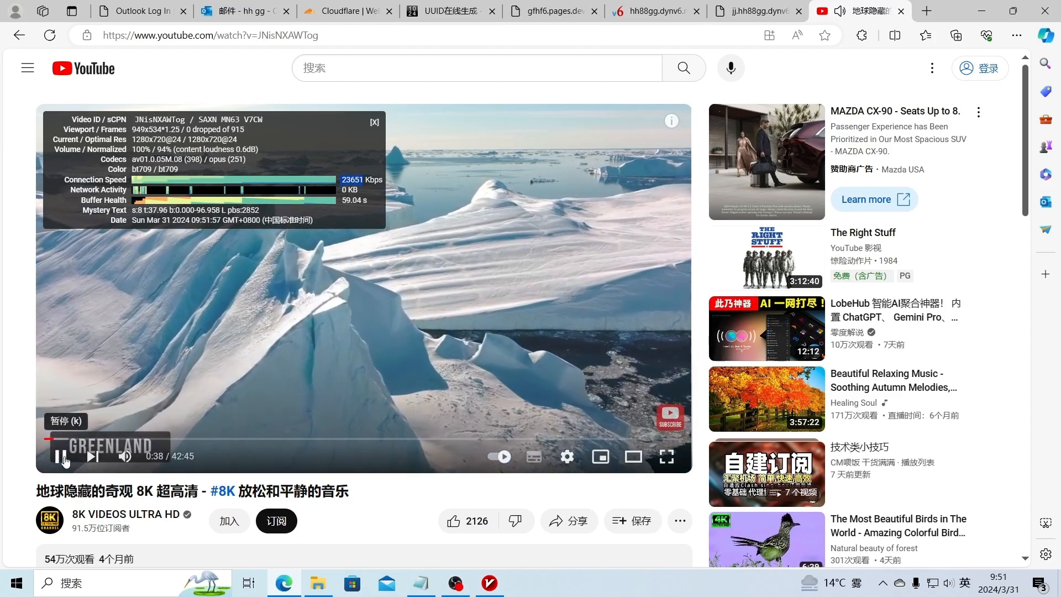
{"action": "key", "text": "space"}
{"action": "mouse_move", "coordinate": [490, 593]}
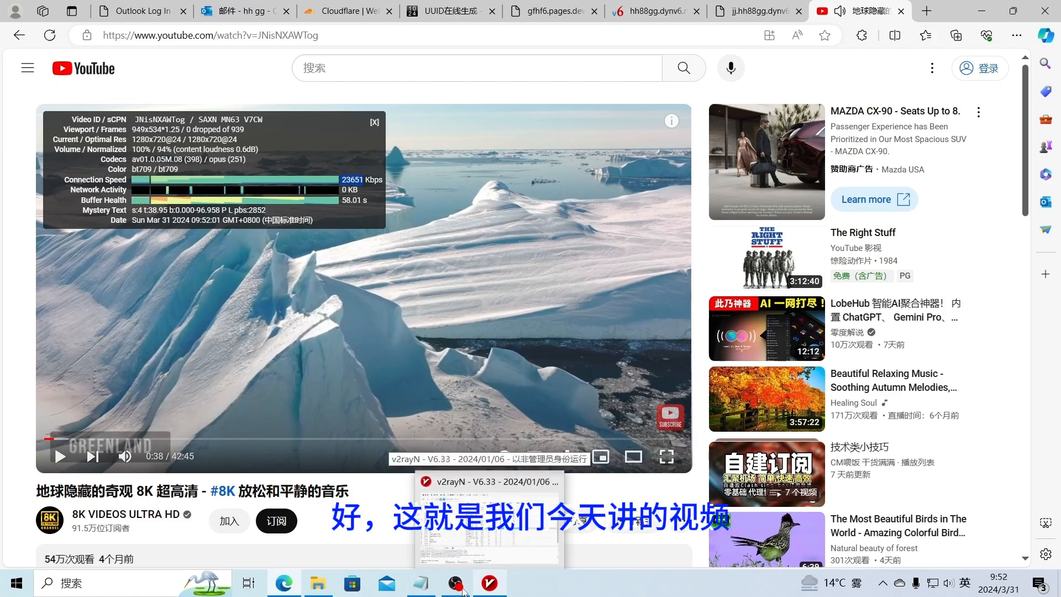
Step: In the Notepad recap, highlight the email and CloudFlare pages section headings
{"action": "left_click", "coordinate": [421, 590]}
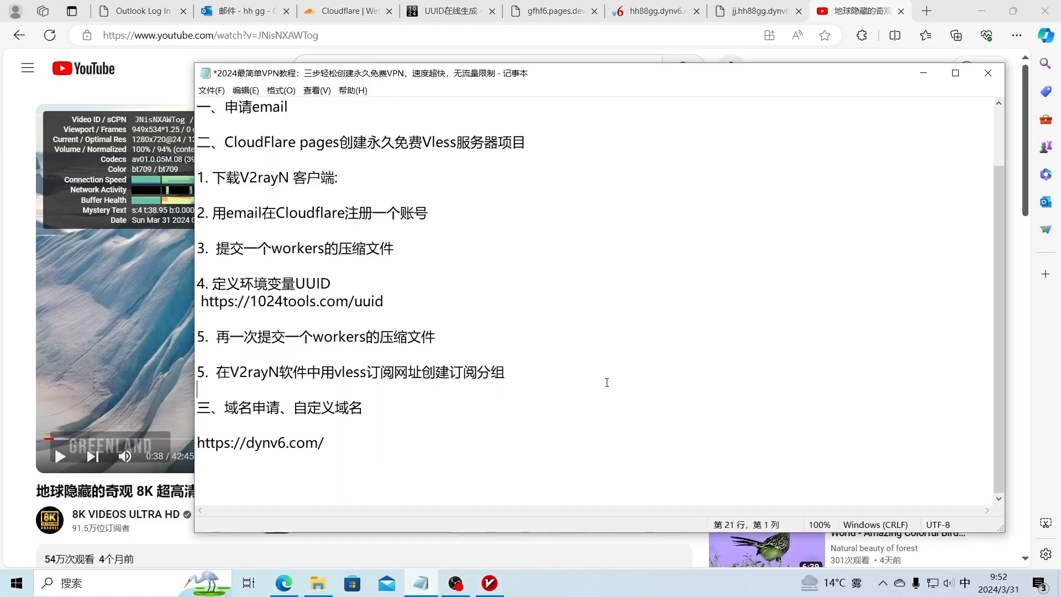
{"action": "scroll", "coordinate": [607, 383], "scroll_direction": "up", "scroll_amount": 1}
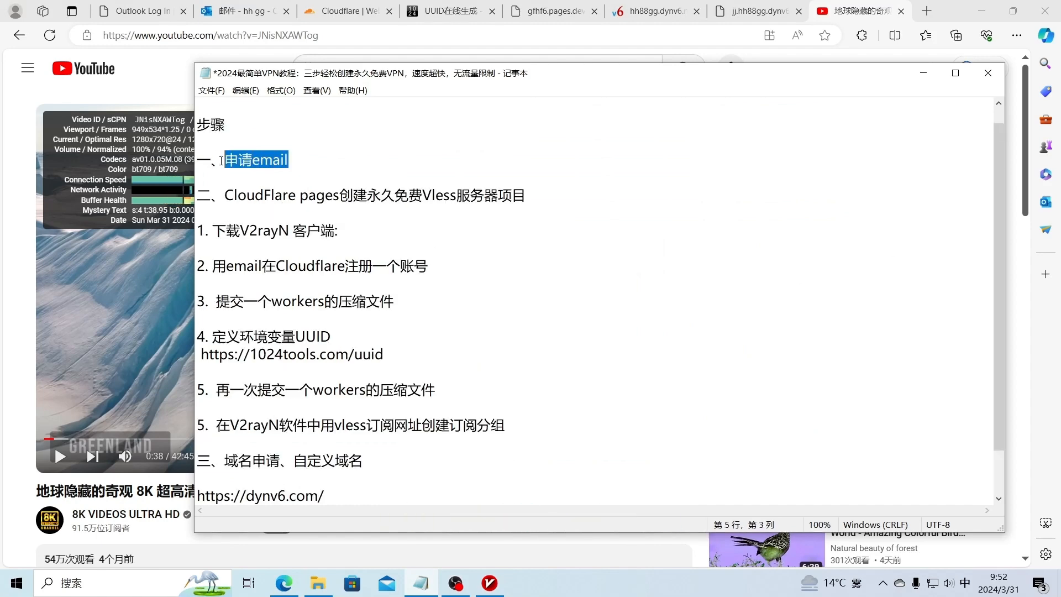
{"action": "left_click", "coordinate": [349, 160]}
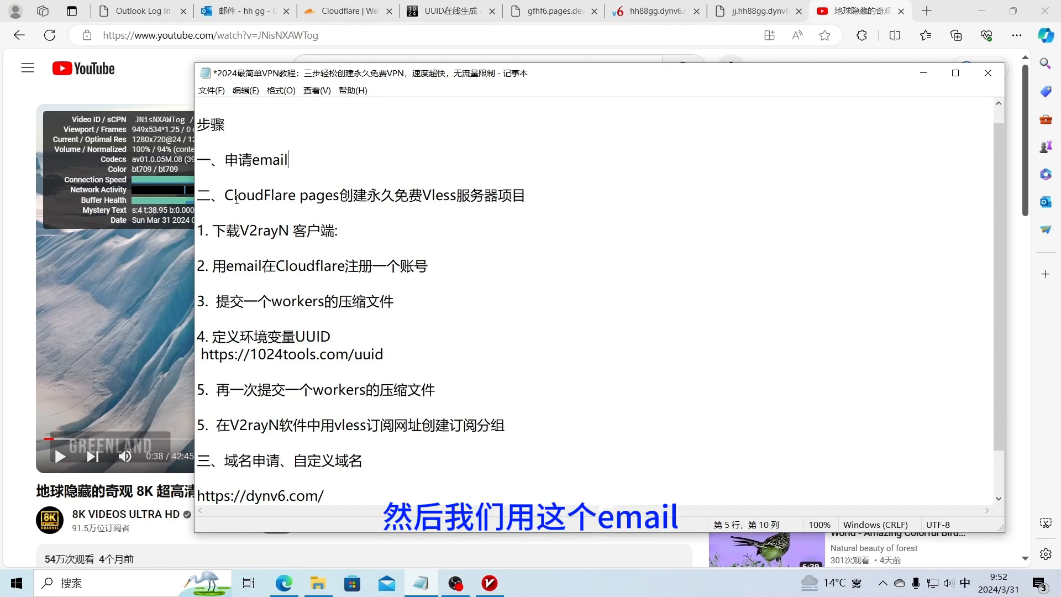
{"action": "left_click_drag", "start_coordinate": [225, 196], "coordinate": [300, 197]}
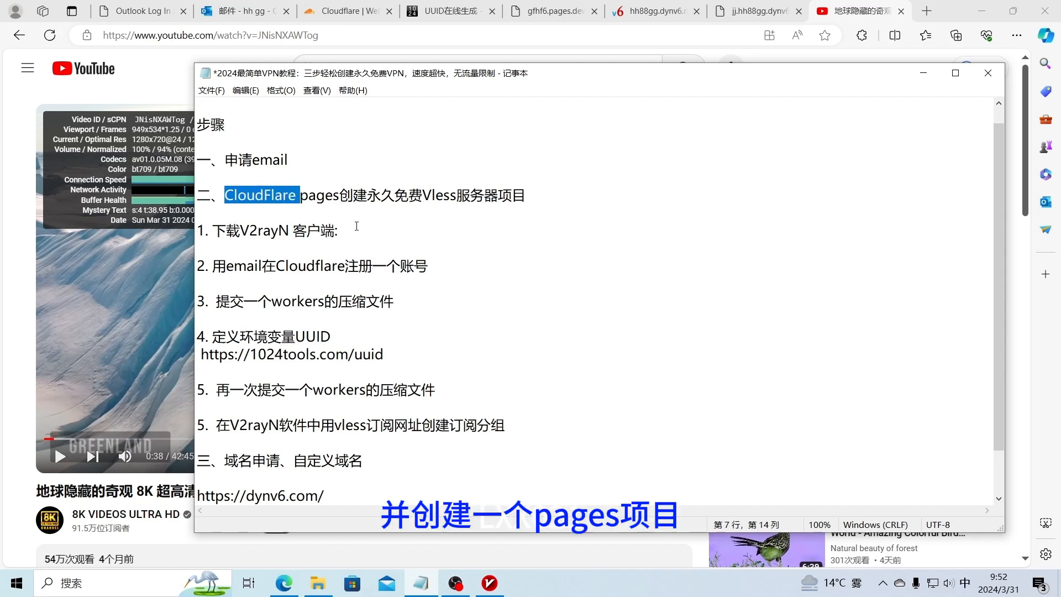
{"action": "left_click", "coordinate": [308, 195]}
{"action": "left_click_drag", "start_coordinate": [301, 197], "coordinate": [340, 198]}
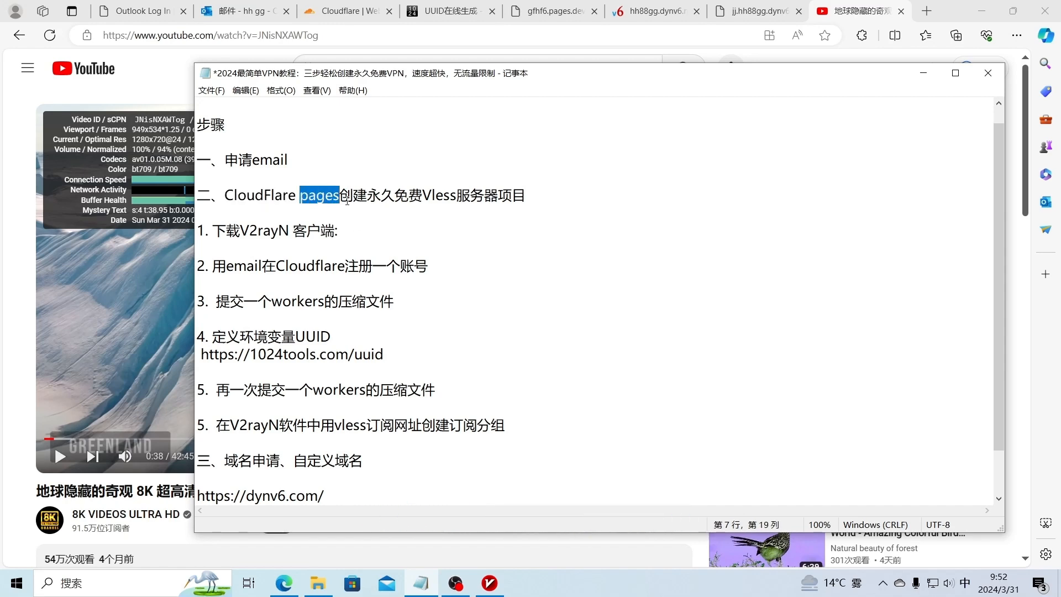
{"action": "scroll", "coordinate": [617, 334], "scroll_direction": "down", "scroll_amount": 1}
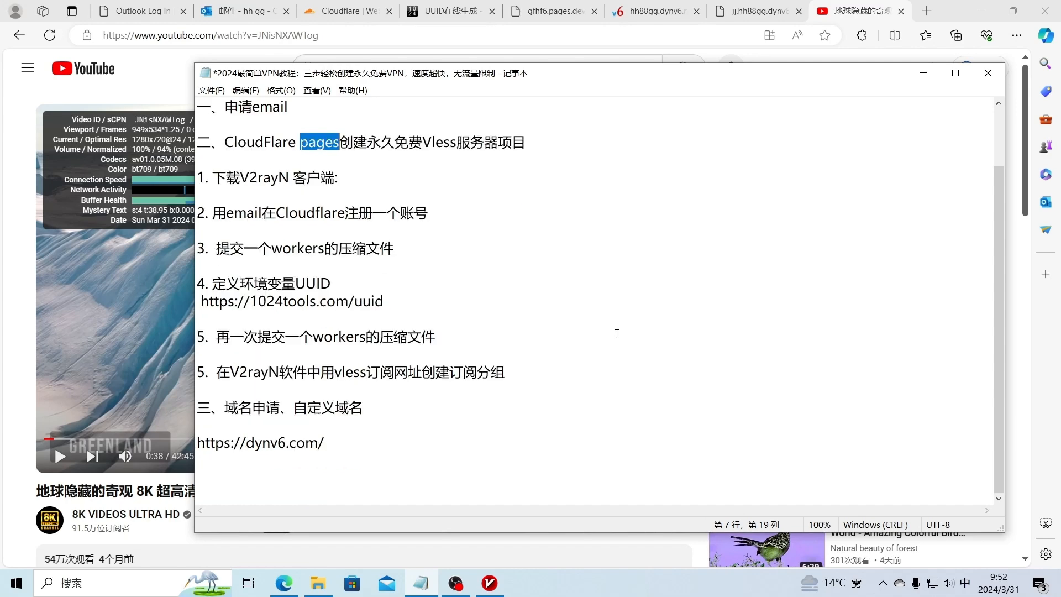
{"action": "left_click", "coordinate": [524, 303]}
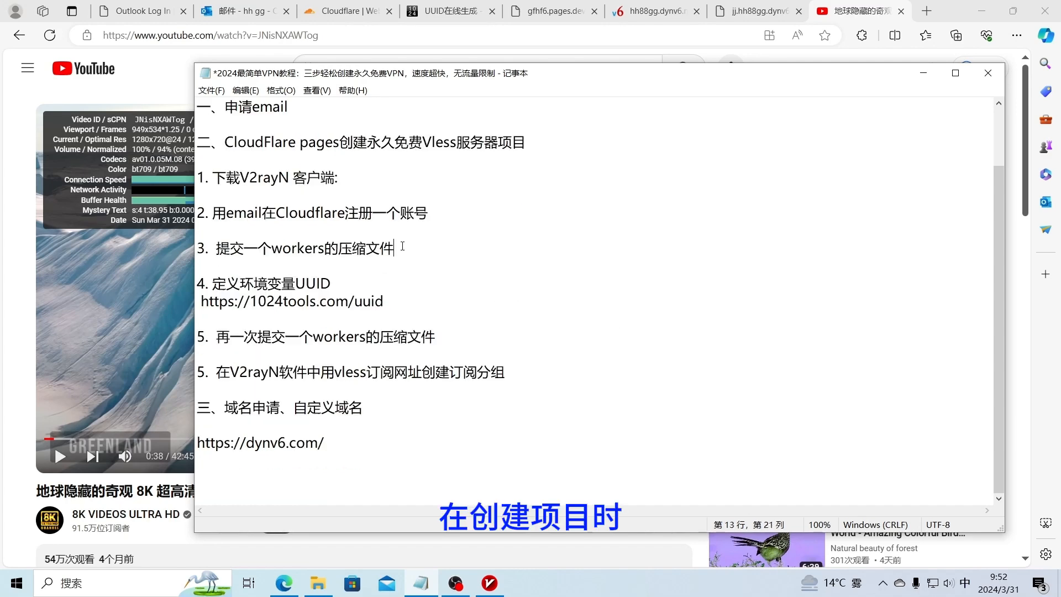
Step: Highlight the workers-archive steps, the UUID step and its 1024tools generator link
{"action": "left_click_drag", "start_coordinate": [403, 246], "coordinate": [218, 252]}
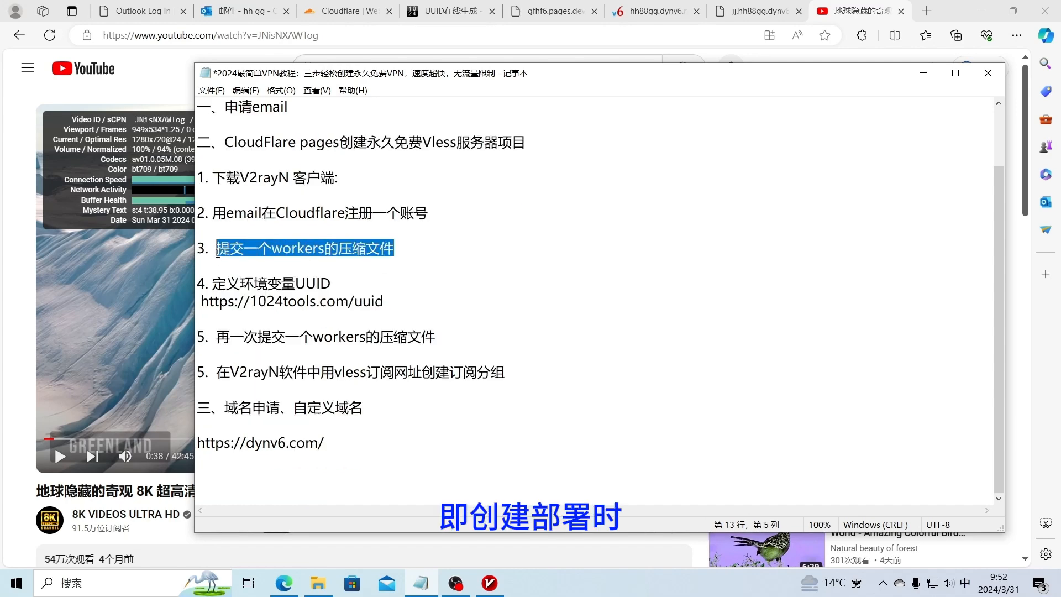
{"action": "left_click", "coordinate": [272, 249]}
{"action": "left_click_drag", "start_coordinate": [212, 249], "coordinate": [395, 249]}
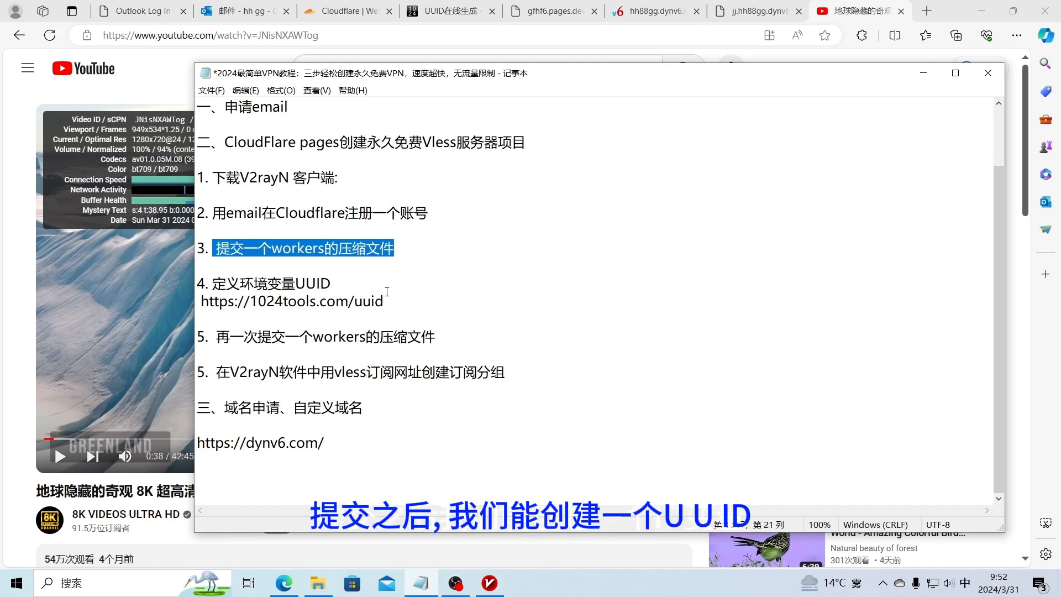
{"action": "left_click_drag", "start_coordinate": [385, 301], "coordinate": [284, 287]}
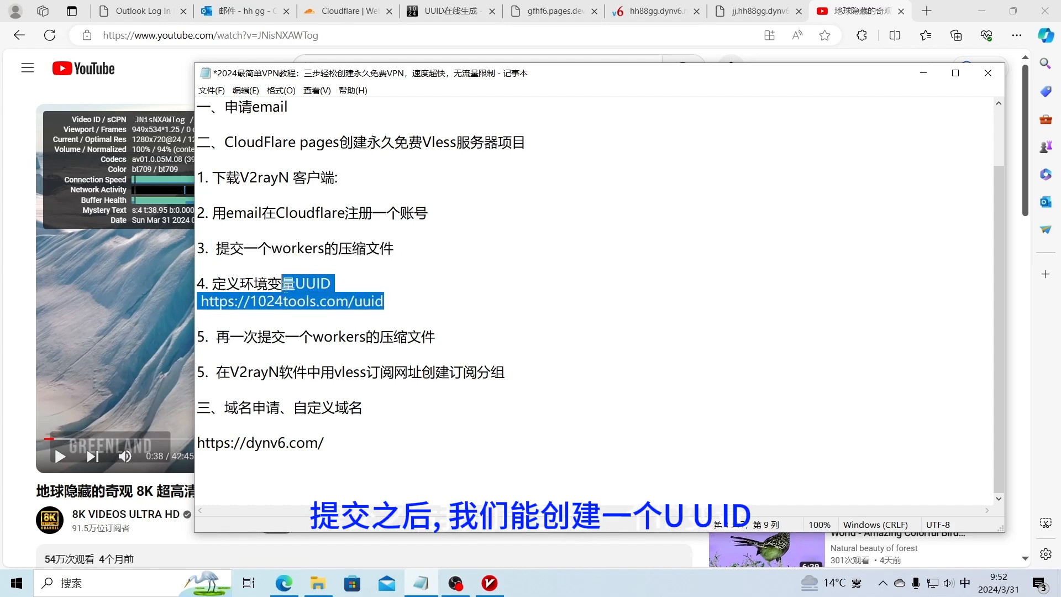
{"action": "left_click", "coordinate": [287, 301]}
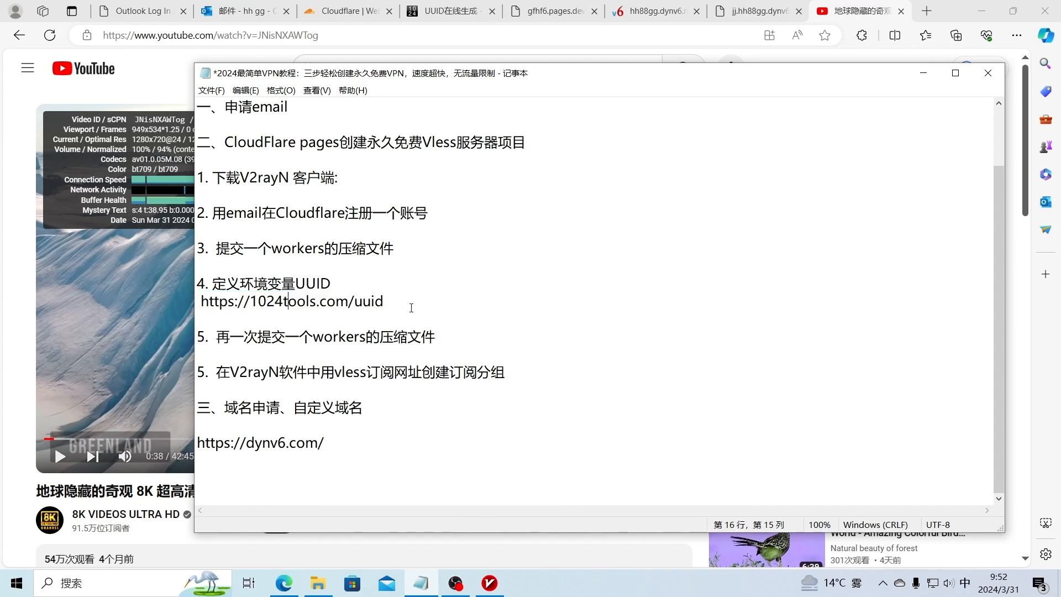
{"action": "left_click_drag", "start_coordinate": [412, 308], "coordinate": [194, 302]}
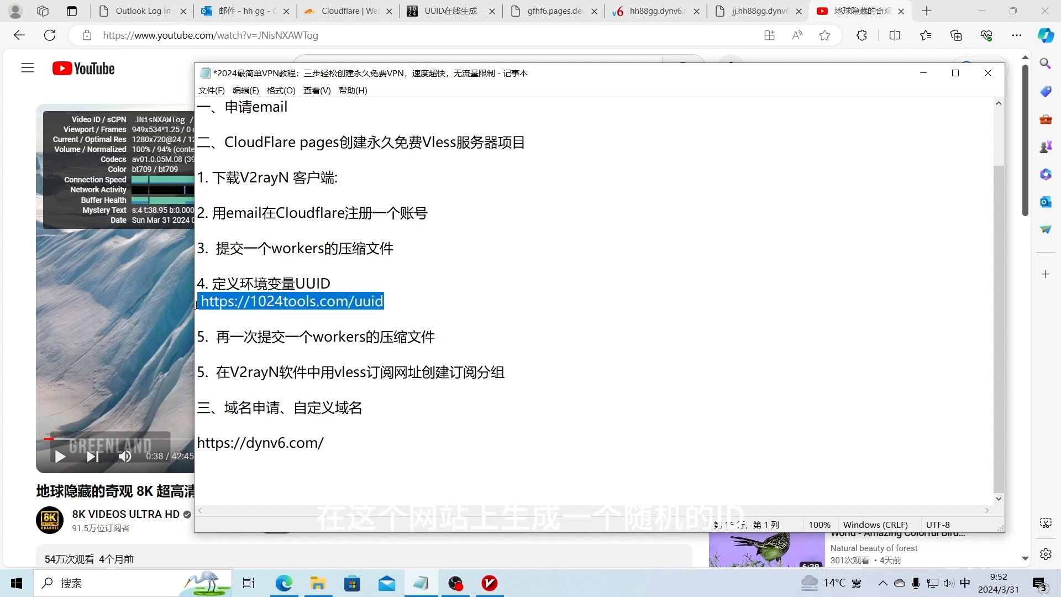
{"action": "double_click", "coordinate": [314, 284]}
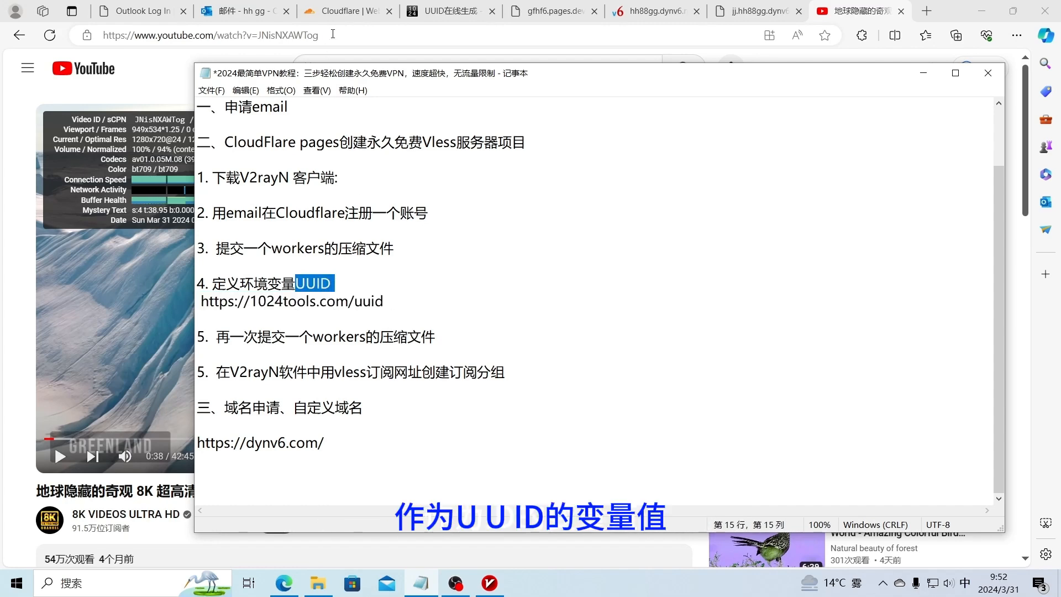
{"action": "left_click_drag", "start_coordinate": [437, 337], "coordinate": [206, 337]}
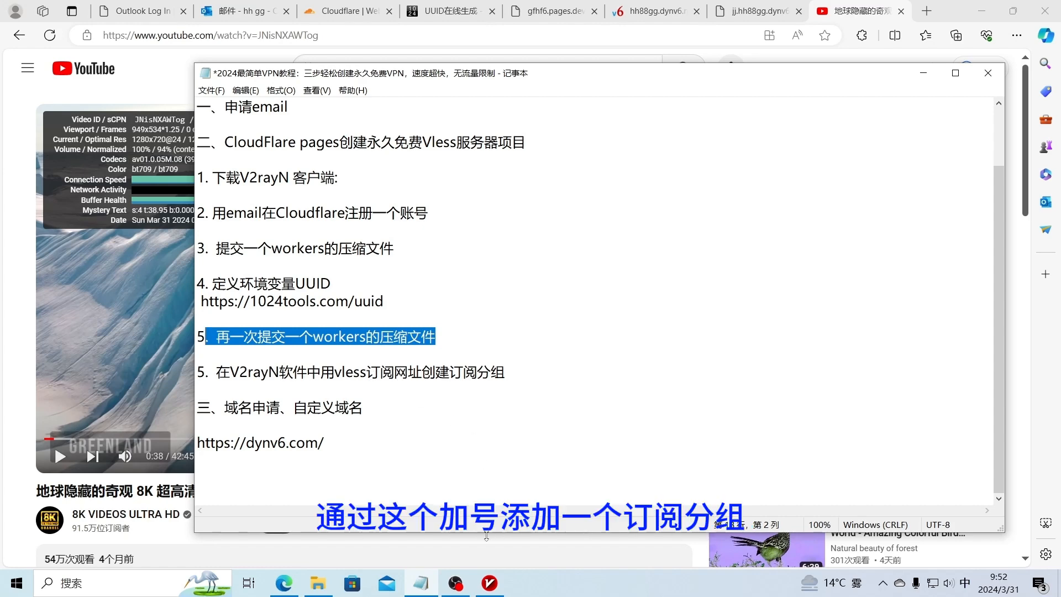
Step: Glance at v2rayN and the browser, highlight the dynv6 registration link, and check Outlook
{"action": "left_click", "coordinate": [489, 583]}
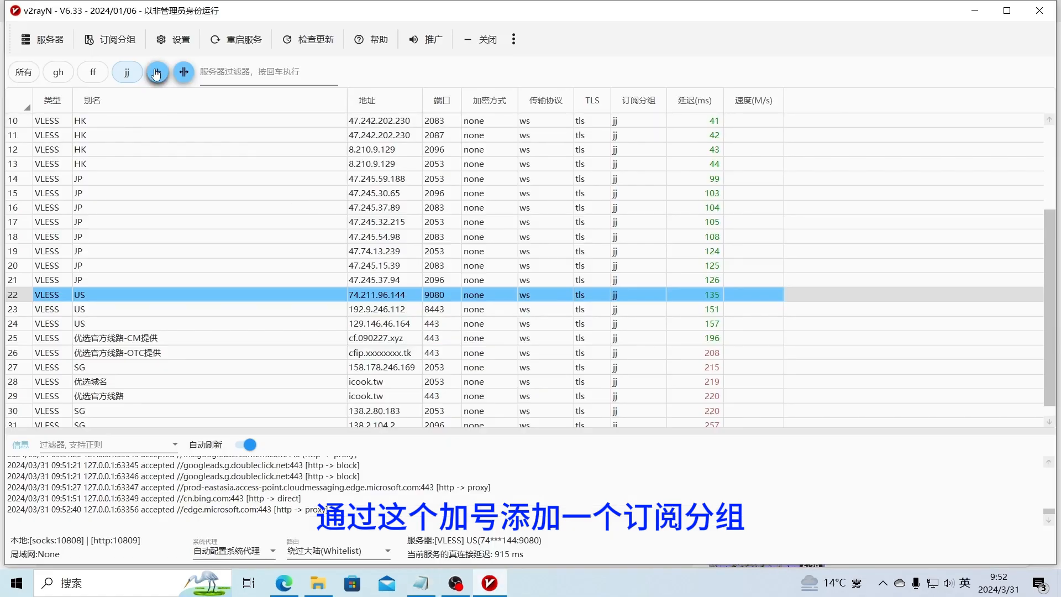
{"action": "left_click", "coordinate": [284, 583]}
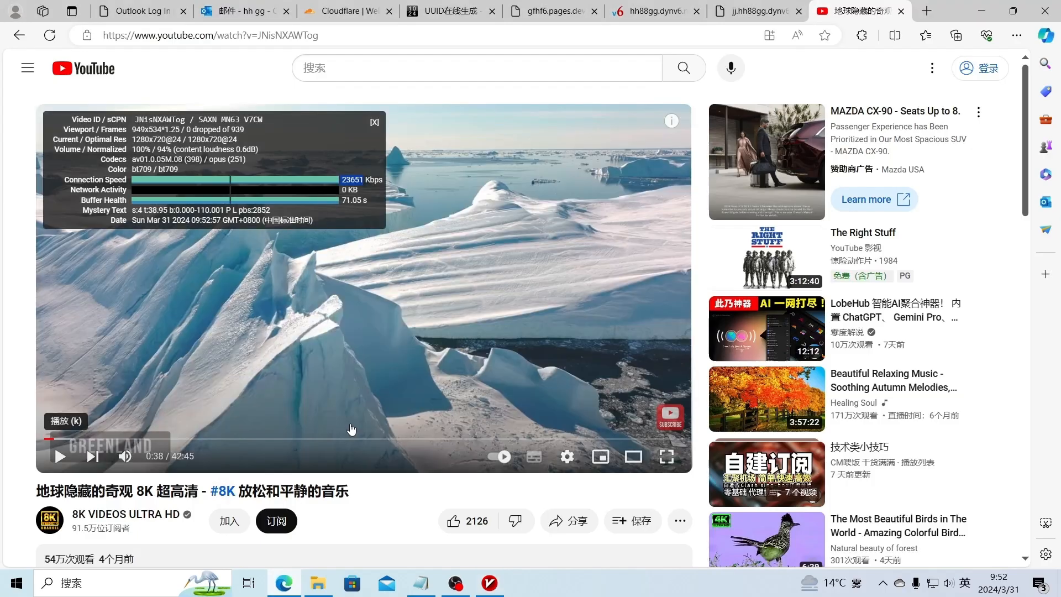
{"action": "left_click", "coordinate": [421, 583]}
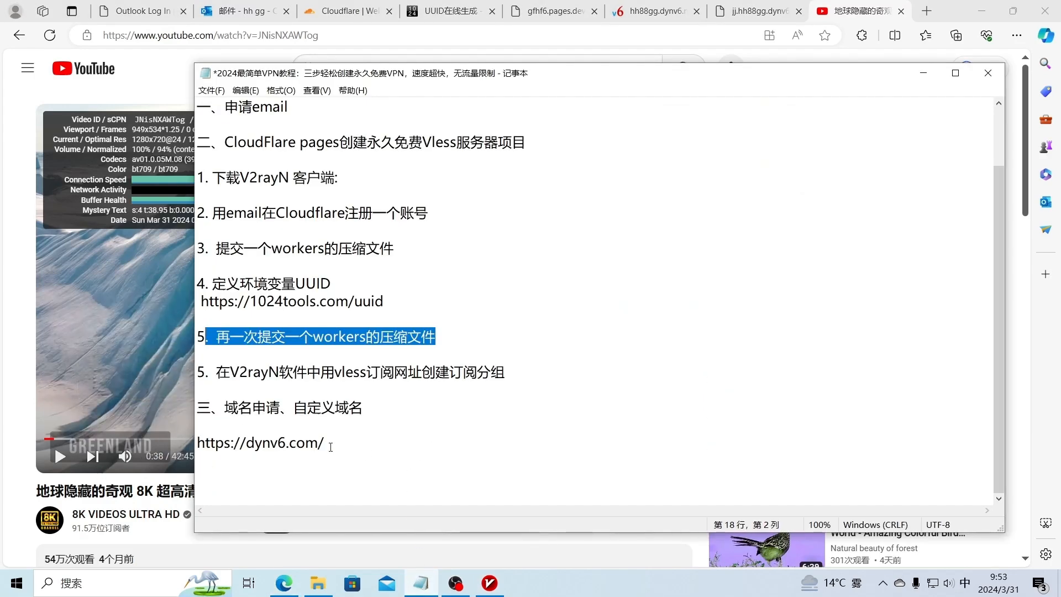
{"action": "left_click_drag", "start_coordinate": [331, 446], "coordinate": [195, 450]}
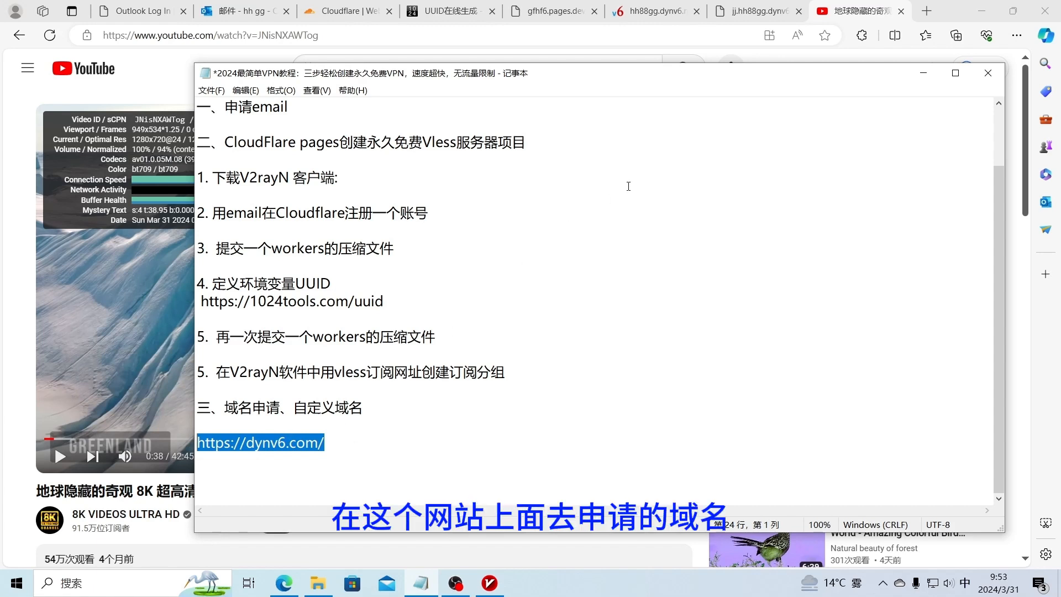
{"action": "double_click", "coordinate": [332, 448]}
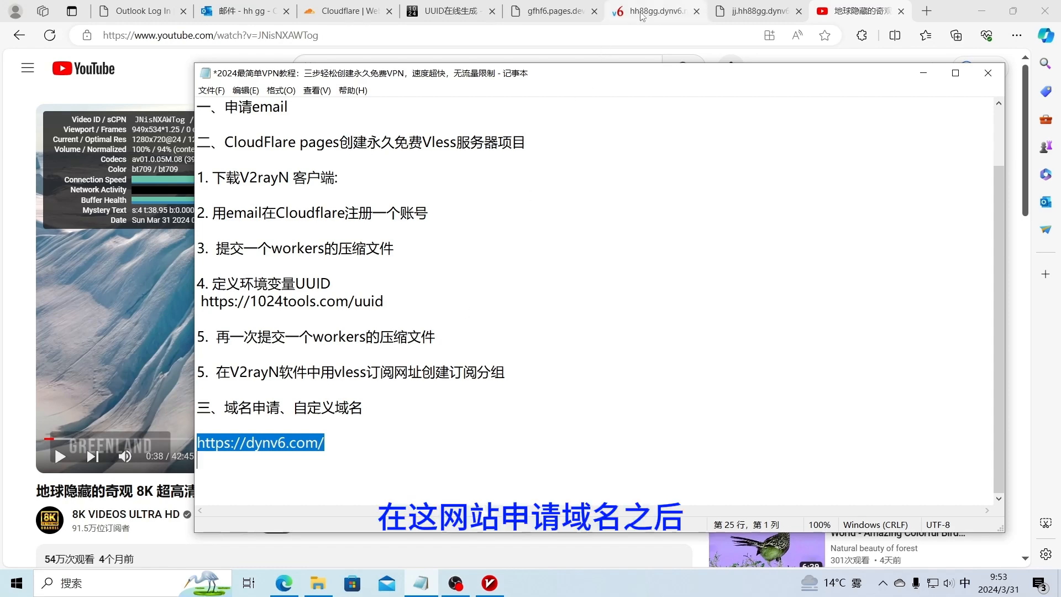
{"action": "left_click", "coordinate": [243, 11]}
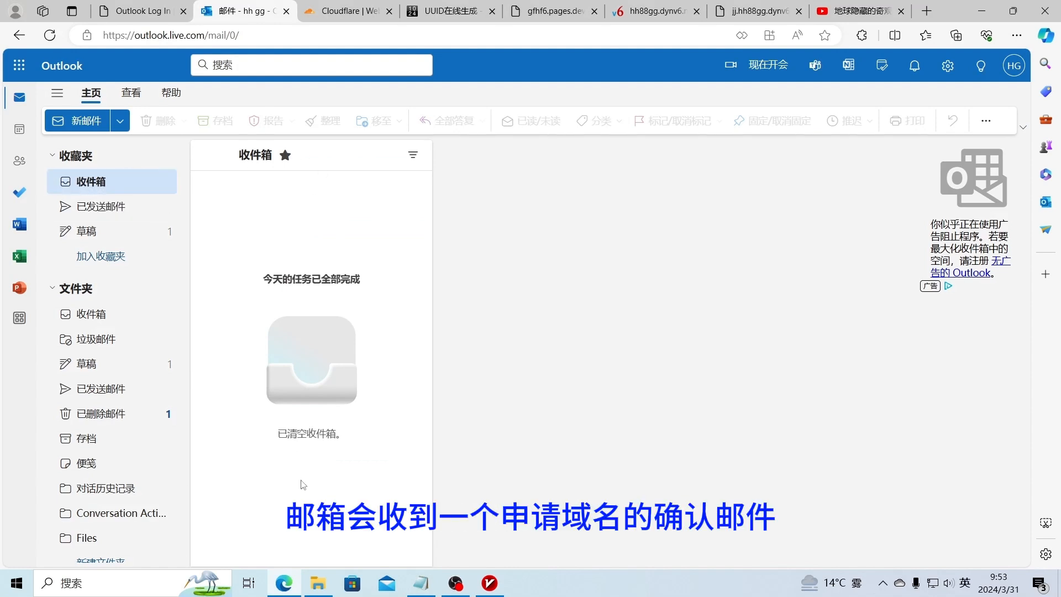
{"action": "left_click", "coordinate": [426, 588]}
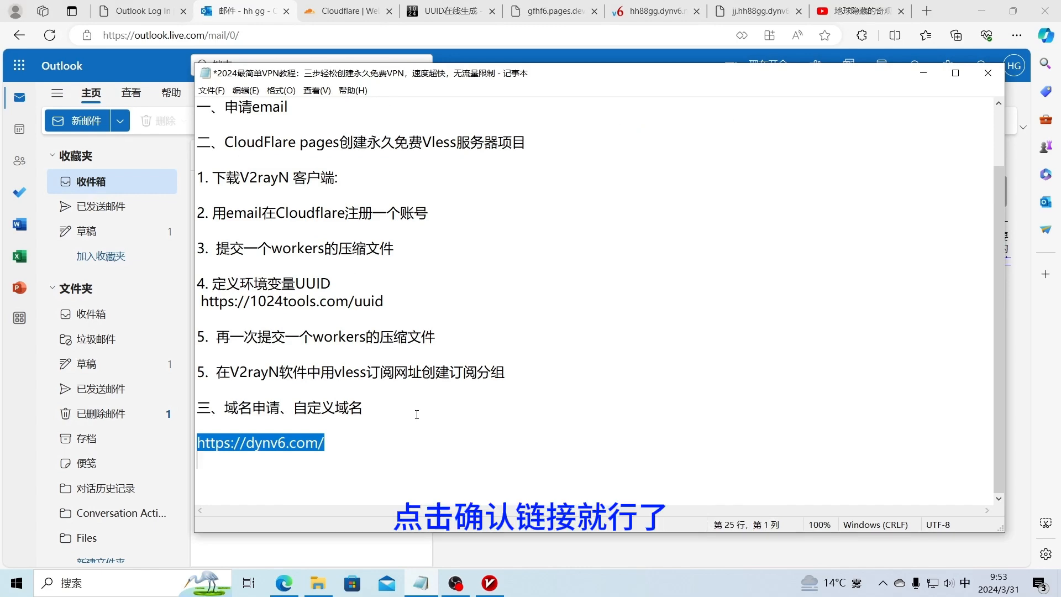
Step: Show jj.hh88gg.dynv6.net active in gfhf6's custom domains, then switch to the dynv6 records
{"action": "left_click", "coordinate": [348, 11]}
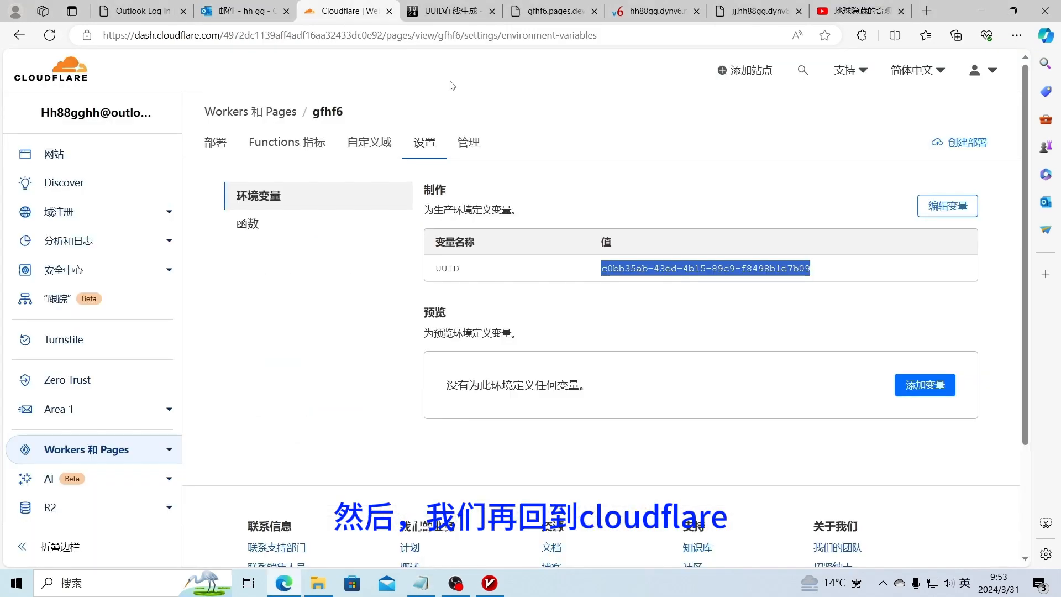
{"action": "left_click", "coordinate": [369, 145]}
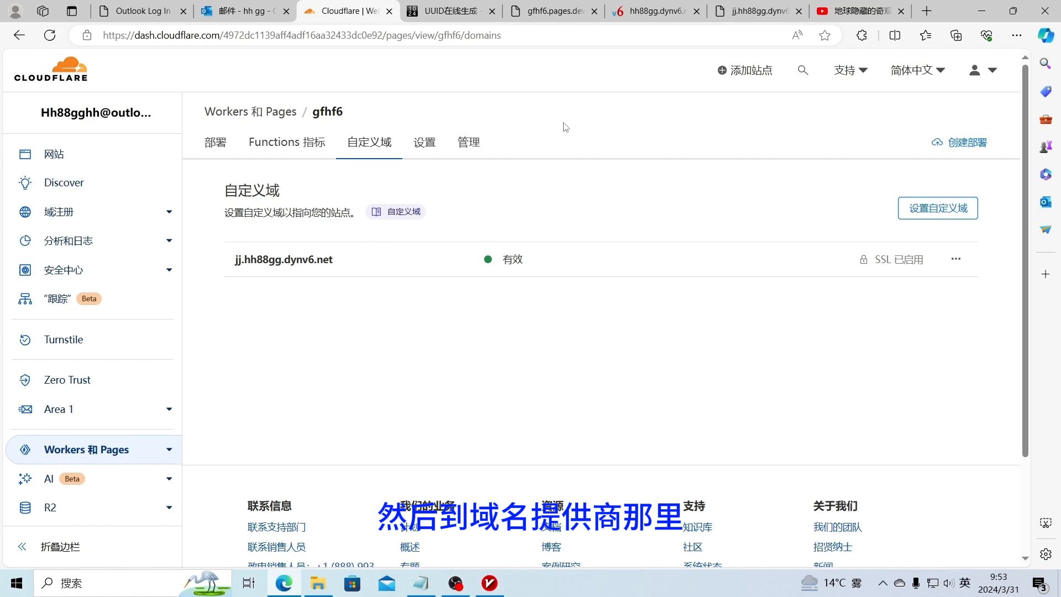
{"action": "left_click", "coordinate": [644, 13]}
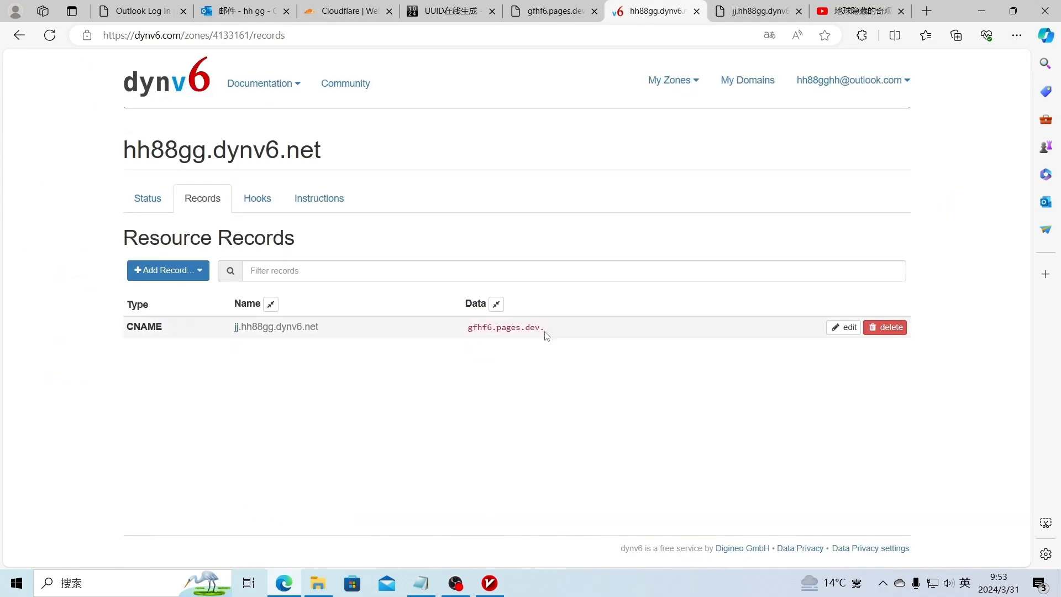
Step: Highlight the CNAME target gfhf6.pages.dev for jj.hh88gg.dynv6.net, then return to Cloudflare custom domains
{"action": "left_click_drag", "start_coordinate": [545, 327], "coordinate": [541, 328]}
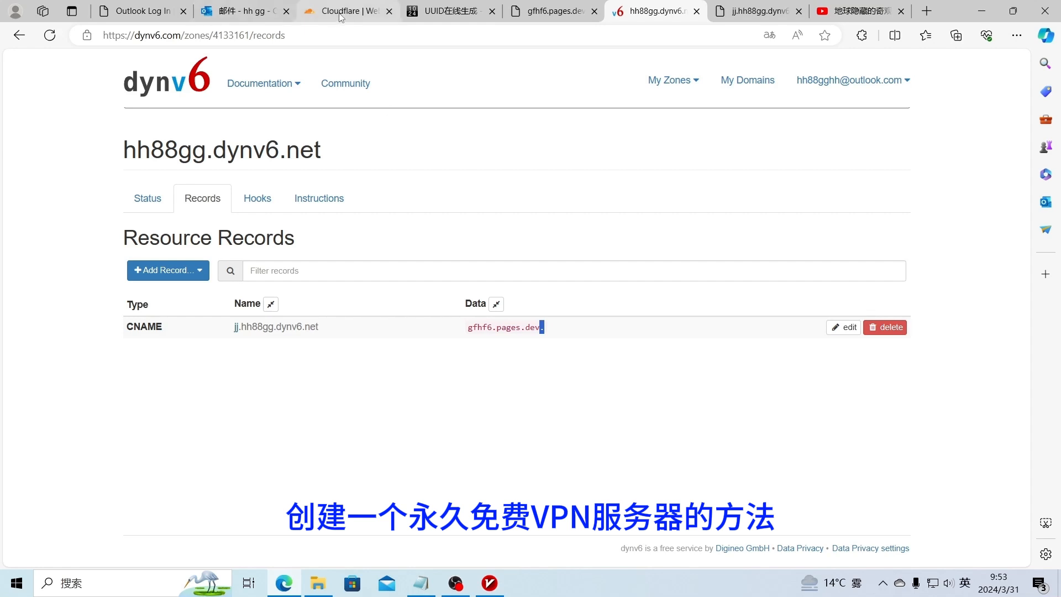
{"action": "left_click", "coordinate": [305, 15]}
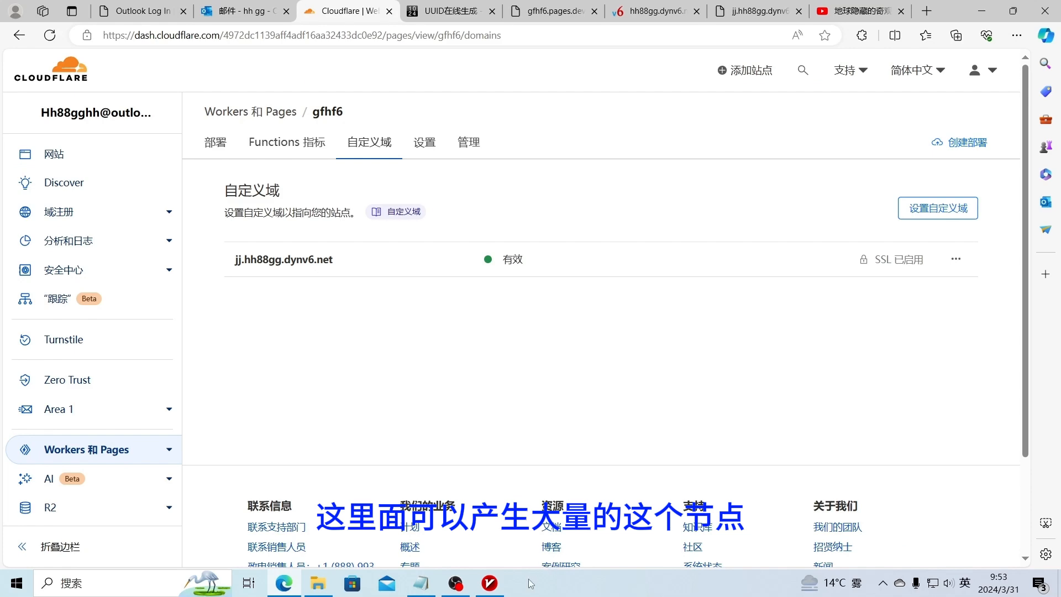
Step: Switch to v2rayN's jj server list with the US 74.211.96.144 node active
{"action": "left_click", "coordinate": [489, 583]}
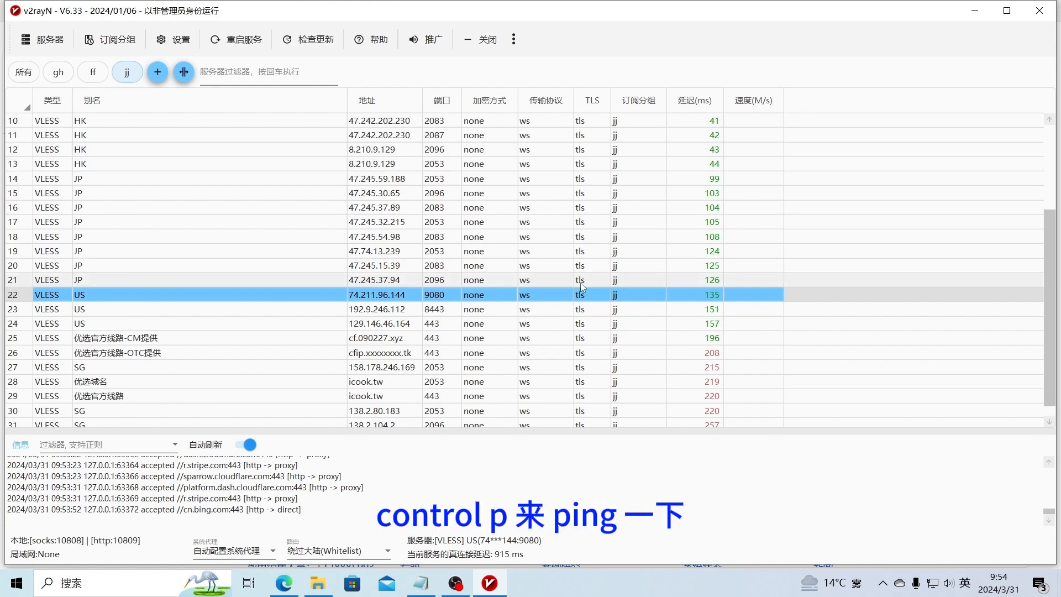
{"action": "scroll", "coordinate": [832, 277], "scroll_direction": "up", "scroll_amount": 3}
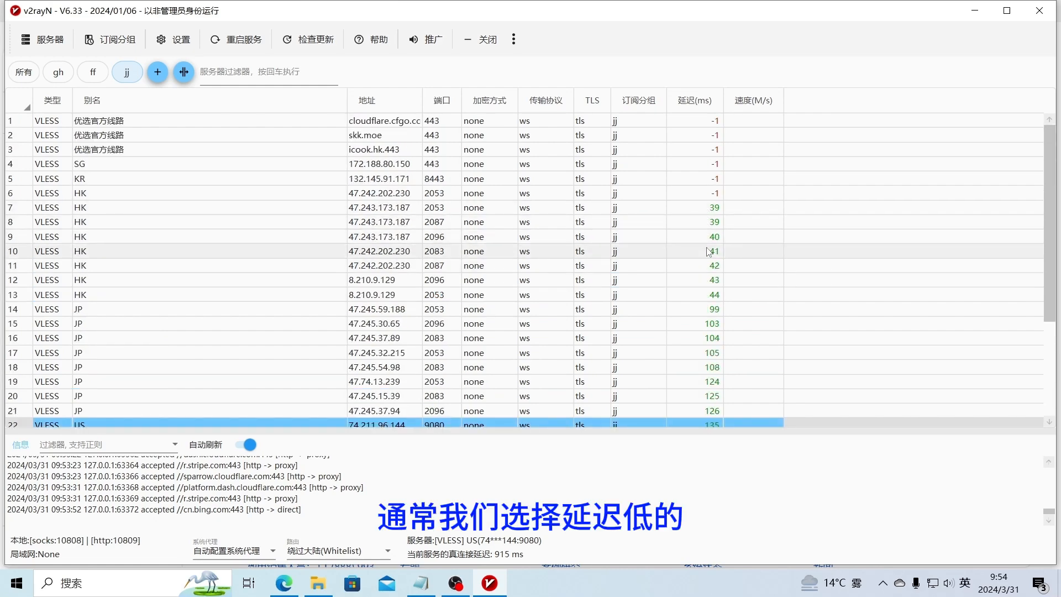
{"action": "scroll", "coordinate": [698, 287], "scroll_direction": "down", "scroll_amount": 1}
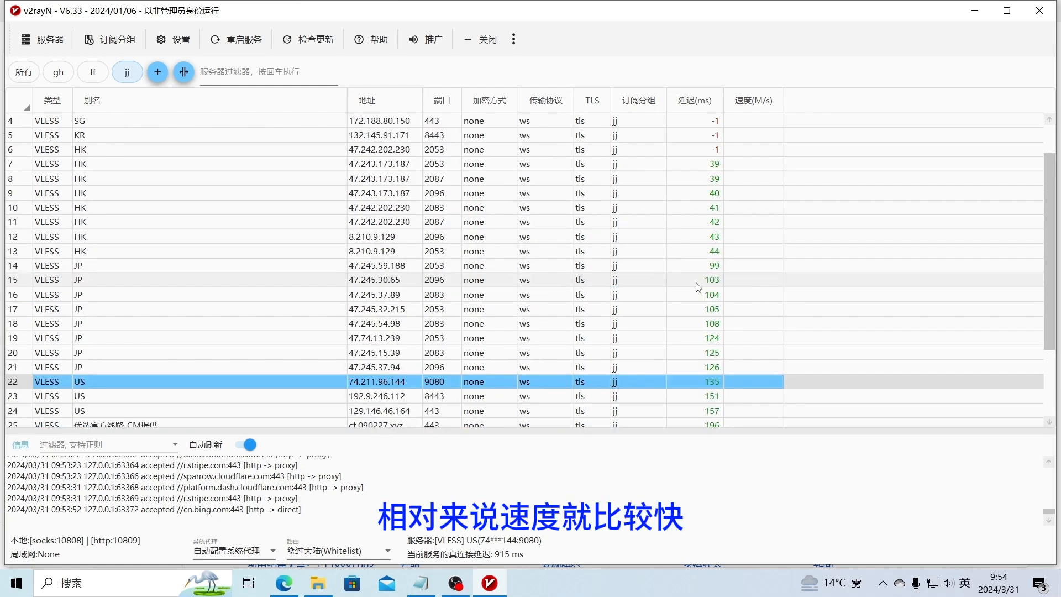